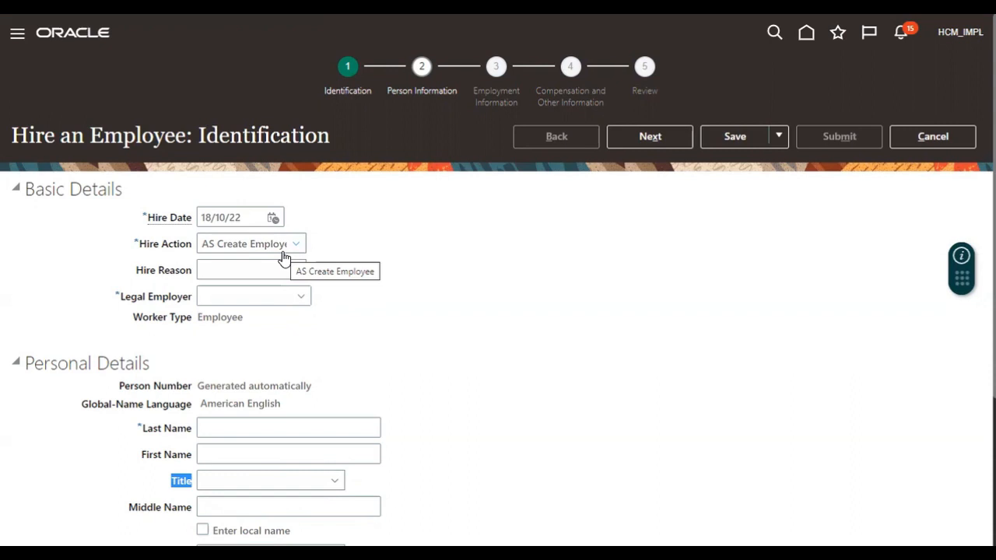
- Look through the options offered for the Title field under Personal Details, and close the list
{"action": "scroll", "coordinate": [340, 283], "scroll_direction": "down", "scroll_amount": 3}
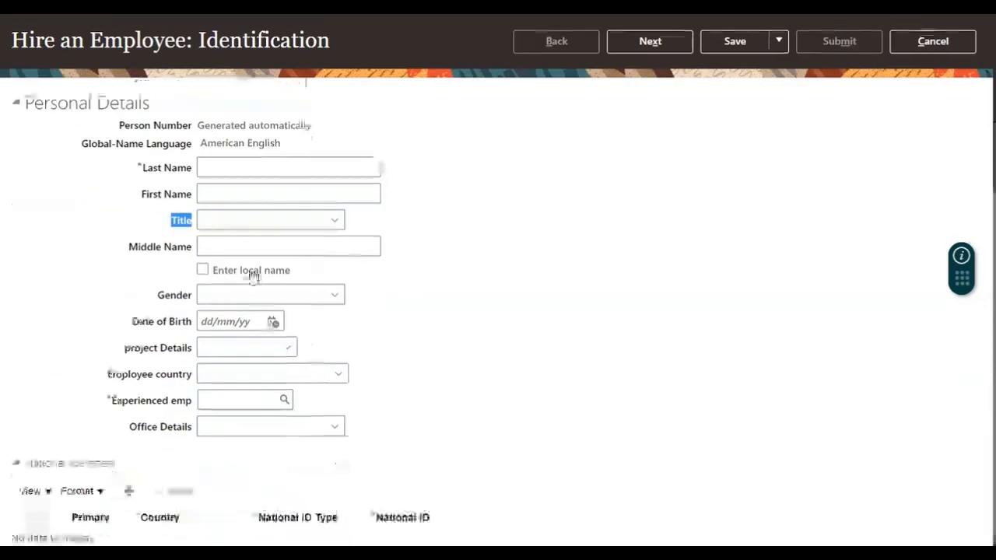
{"action": "left_click", "coordinate": [260, 223]}
{"action": "scroll", "coordinate": [505, 256], "scroll_direction": "up", "scroll_amount": 3}
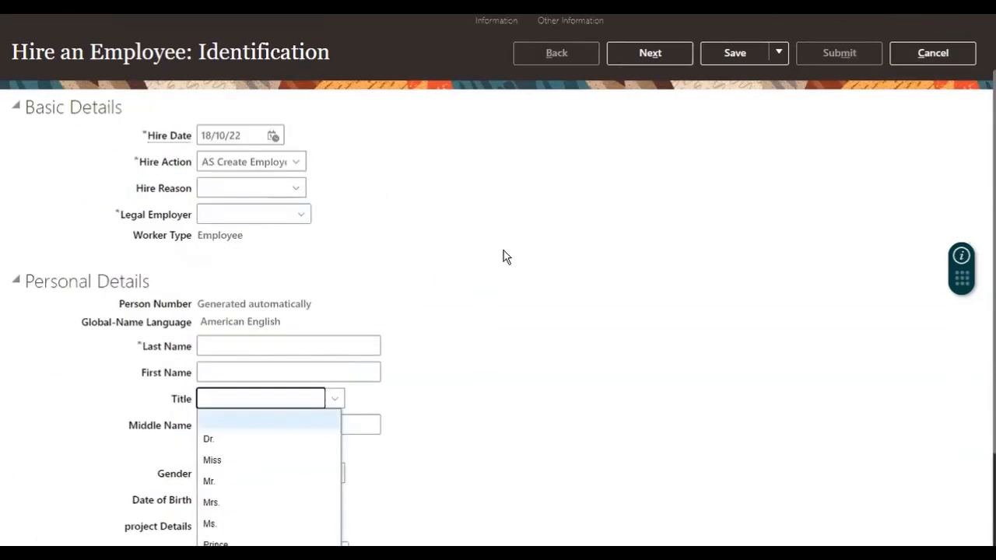
{"action": "left_click", "coordinate": [653, 313]}
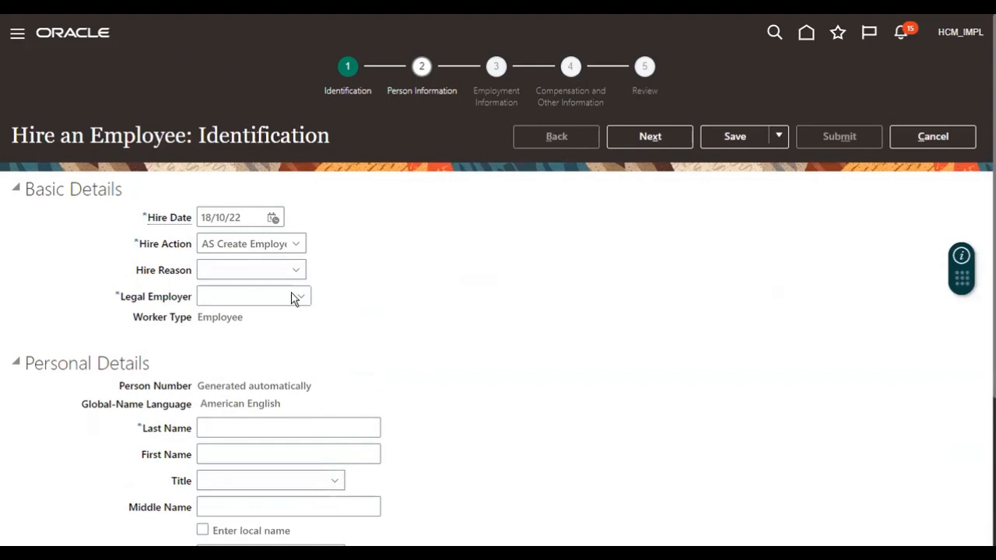
- Examine the Basic Details fields and the name, title and gender fields under Personal Details
{"action": "left_click_drag", "start_coordinate": [178, 476], "coordinate": [196, 484]}
{"action": "left_click_drag", "start_coordinate": [147, 218], "coordinate": [173, 344]}
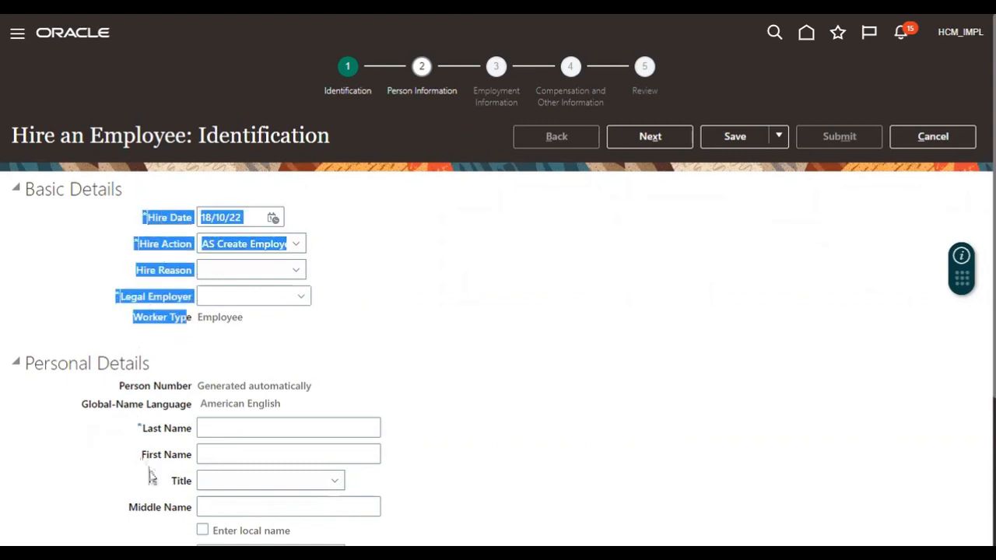
{"action": "left_click_drag", "start_coordinate": [162, 476], "coordinate": [201, 482]}
{"action": "left_click_drag", "start_coordinate": [158, 548], "coordinate": [192, 551]}
{"action": "scroll", "coordinate": [171, 469], "scroll_direction": "down", "scroll_amount": 1}
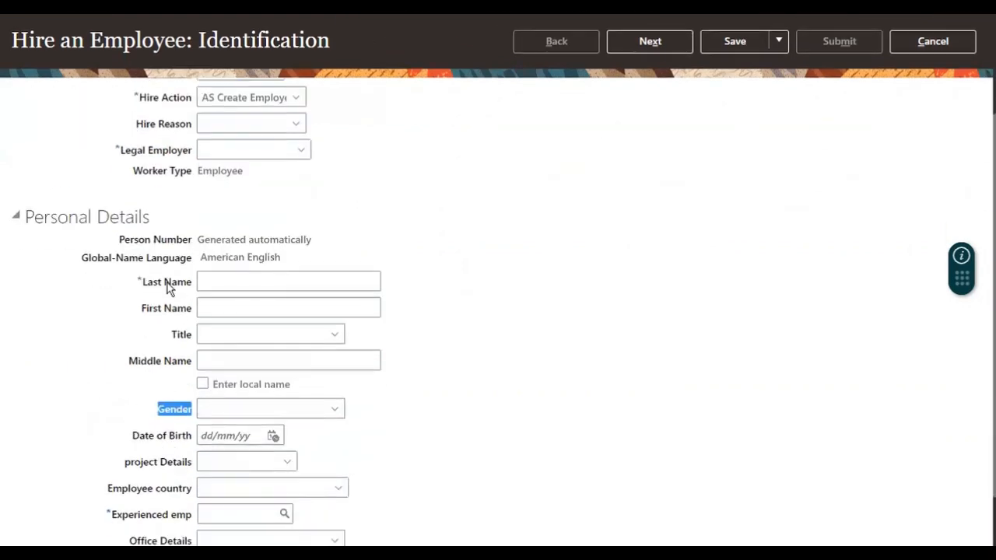
{"action": "left_click_drag", "start_coordinate": [148, 283], "coordinate": [179, 409]}
{"action": "scroll", "coordinate": [436, 362], "scroll_direction": "up", "scroll_amount": 3}
- Review the available choices for the Gender and Title fields without selecting any
{"action": "left_click", "coordinate": [520, 360]}
{"action": "scroll", "coordinate": [317, 418], "scroll_direction": "down", "scroll_amount": 1}
{"action": "left_click", "coordinate": [238, 482]}
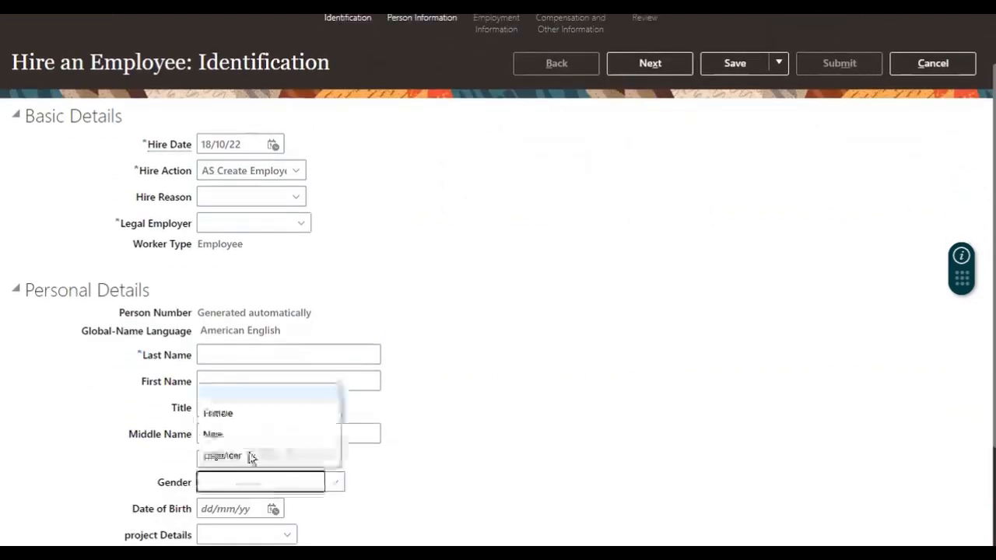
{"action": "left_click", "coordinate": [446, 408]}
{"action": "left_click", "coordinate": [288, 412]}
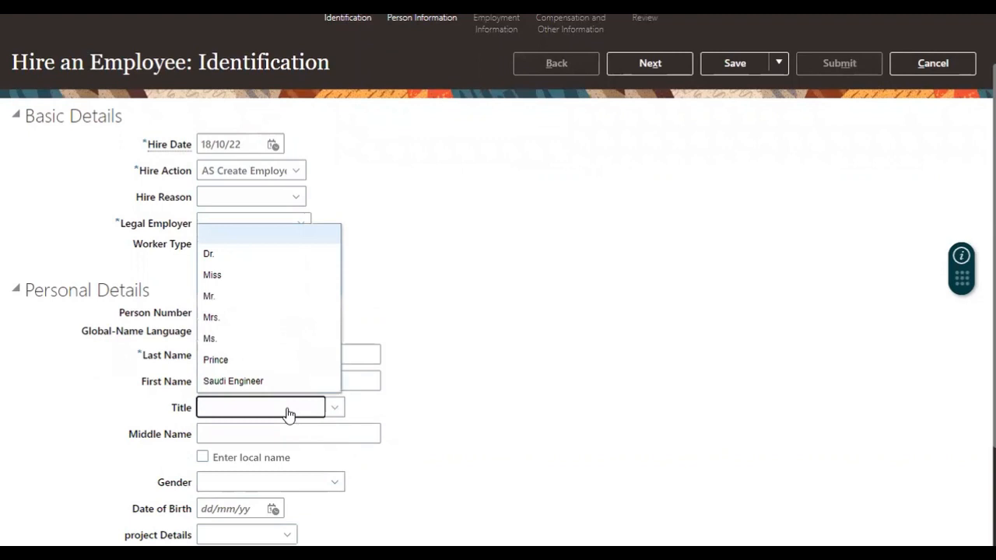
{"action": "left_click", "coordinate": [650, 293]}
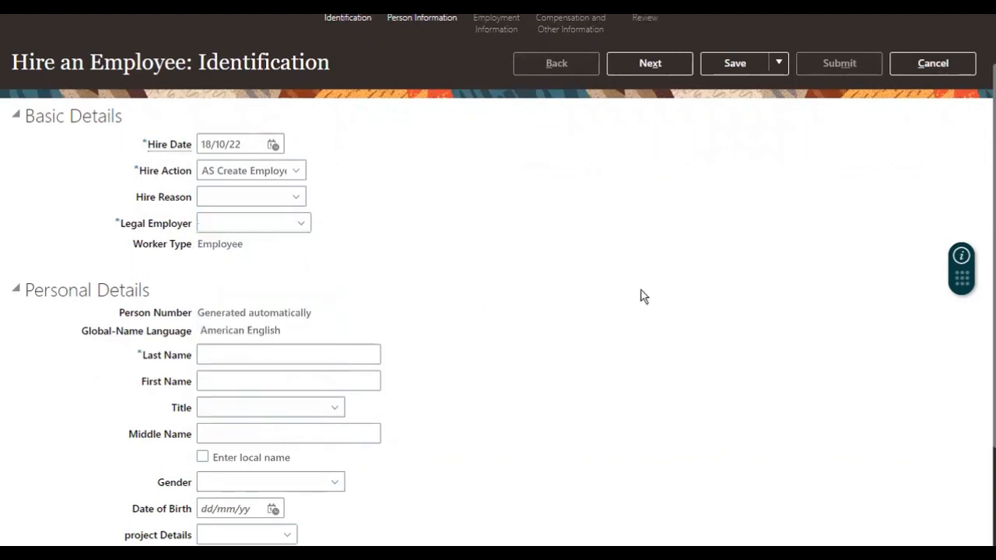
- Switch to the course workbook in Excel and examine the Hire Employee, Transfer an Employee and Promotion transactions on the Global HR sheet
{"action": "scroll", "coordinate": [167, 164], "scroll_direction": "up", "scroll_amount": 1}
{"action": "left_click_drag", "start_coordinate": [60, 135], "coordinate": [169, 138]}
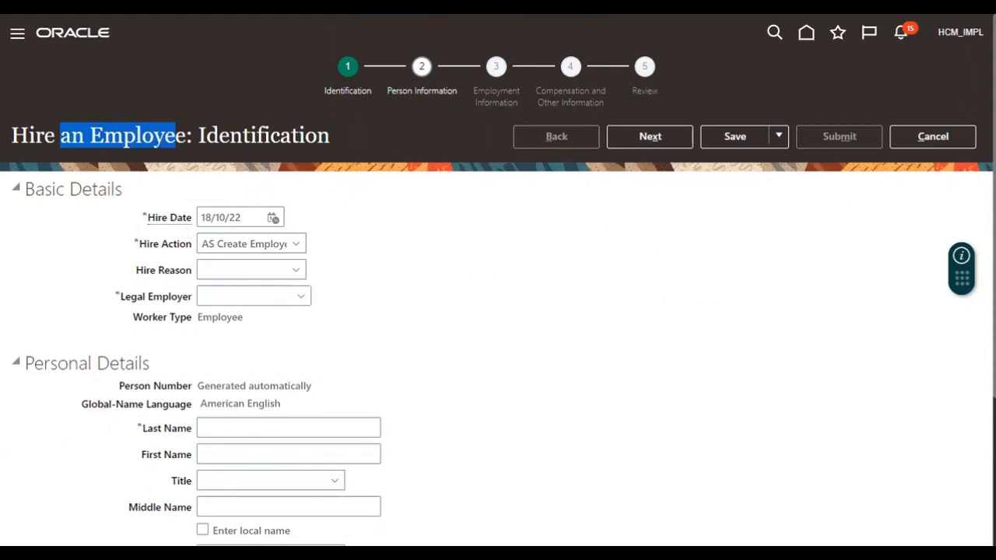
{"action": "key", "text": "alt+Tab"}
{"action": "left_click_drag", "start_coordinate": [293, 145], "coordinate": [273, 512]}
{"action": "left_click_drag", "start_coordinate": [111, 473], "coordinate": [105, 500]}
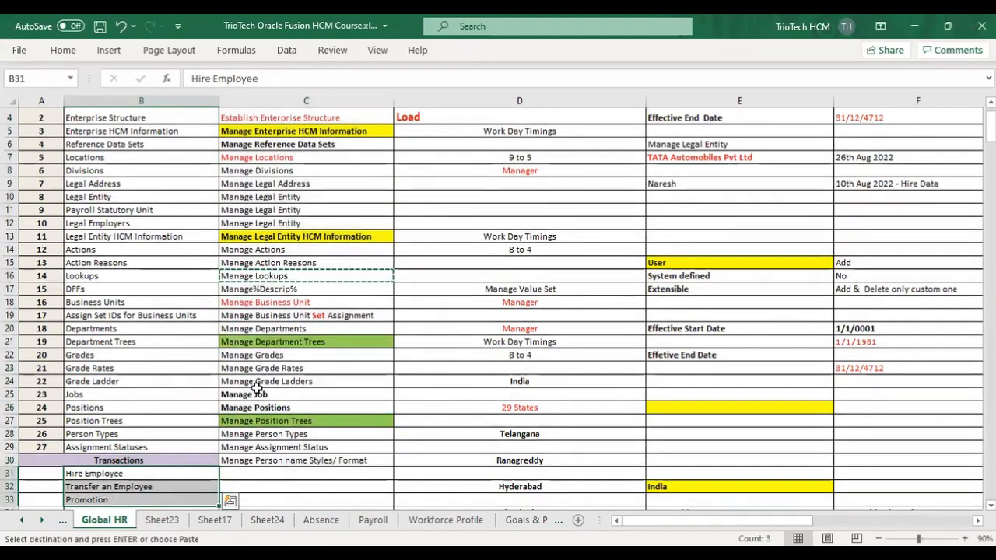
{"action": "scroll", "coordinate": [257, 303], "scroll_direction": "up", "scroll_amount": 1}
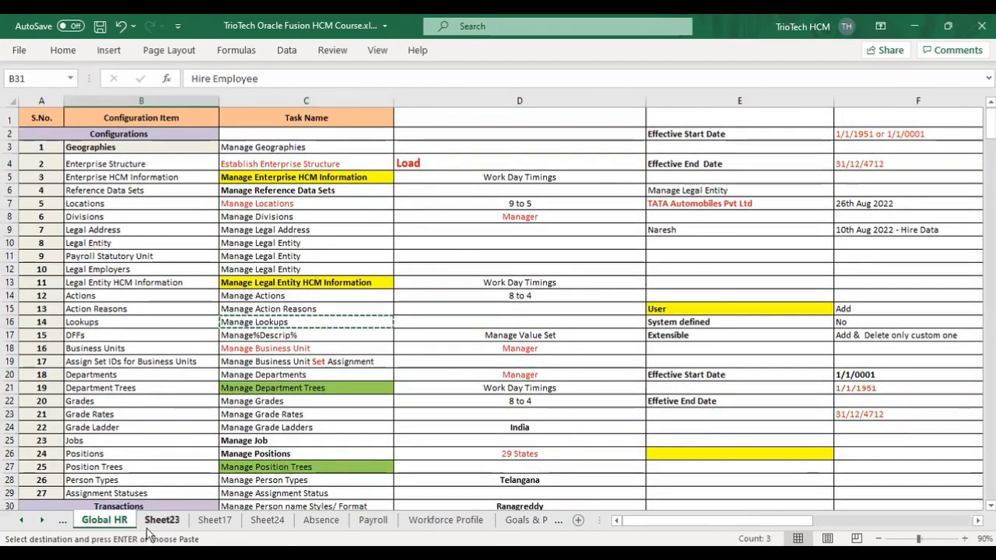
- View the Absence and Payroll sheets of the workbook, and return to the Global HR sheet
{"action": "left_click", "coordinate": [321, 521]}
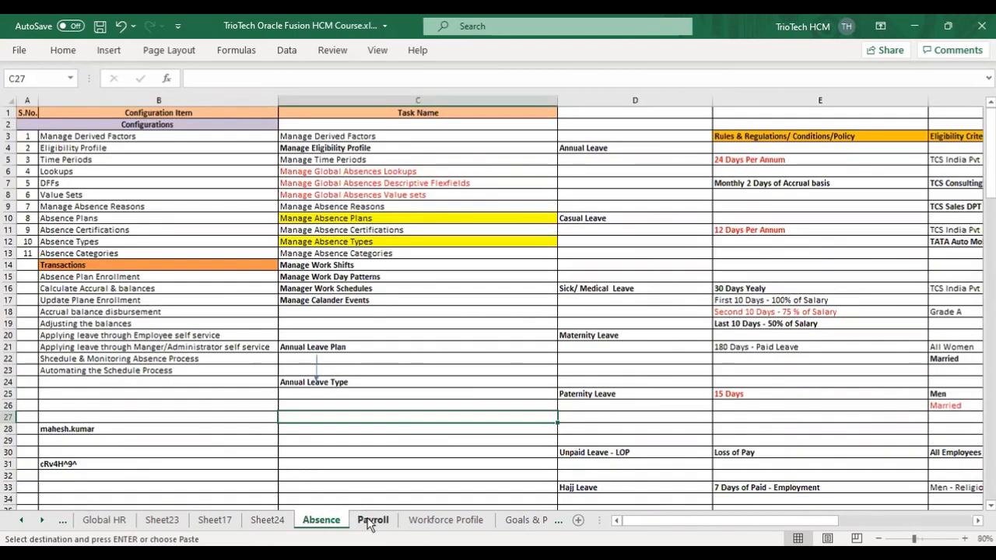
{"action": "left_click", "coordinate": [372, 521]}
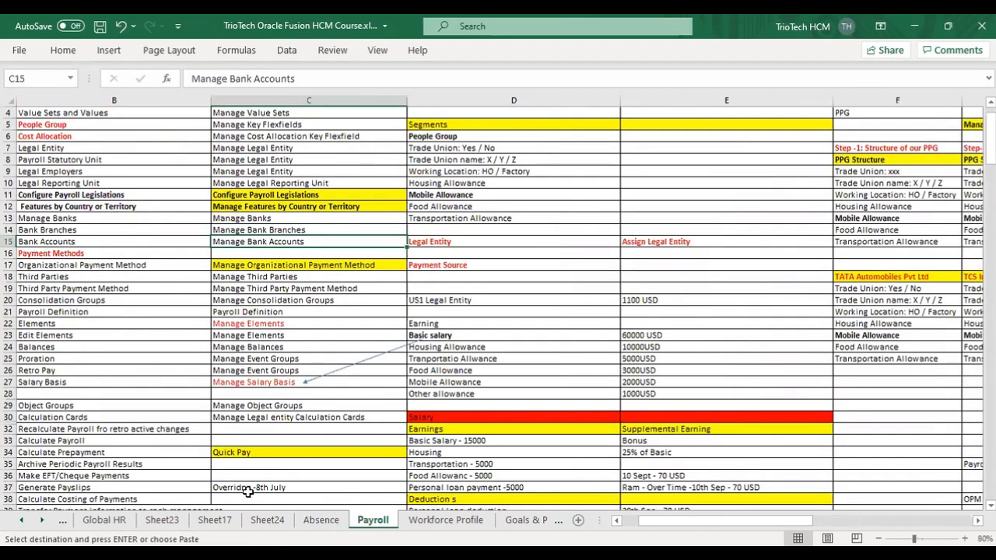
{"action": "left_click", "coordinate": [104, 521]}
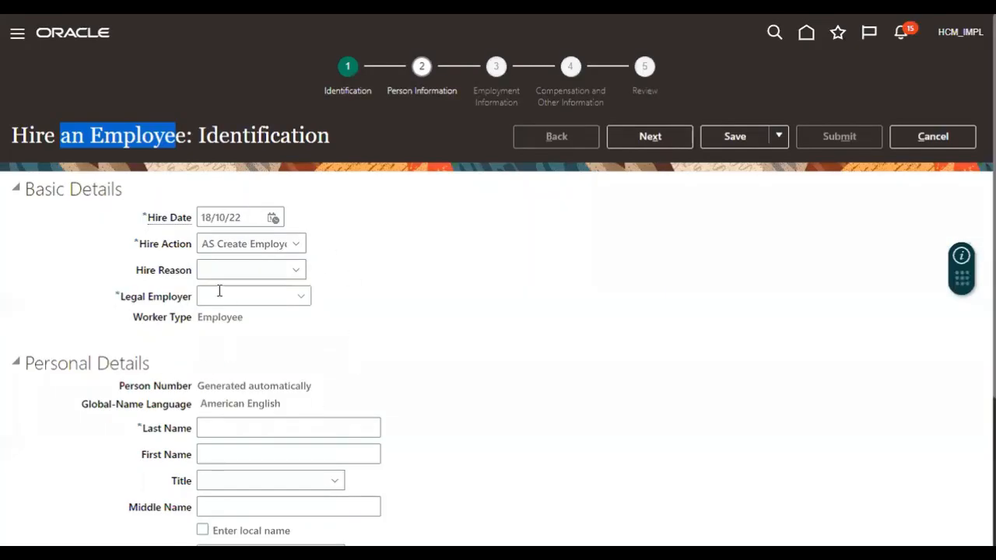
- In the Oracle hire form, examine the Last Name, First Name and Title fields shown without a legal employer
{"action": "scroll", "coordinate": [220, 291], "scroll_direction": "down", "scroll_amount": 2}
{"action": "left_click_drag", "start_coordinate": [145, 285], "coordinate": [197, 283]}
{"action": "left_click_drag", "start_coordinate": [139, 309], "coordinate": [179, 309]}
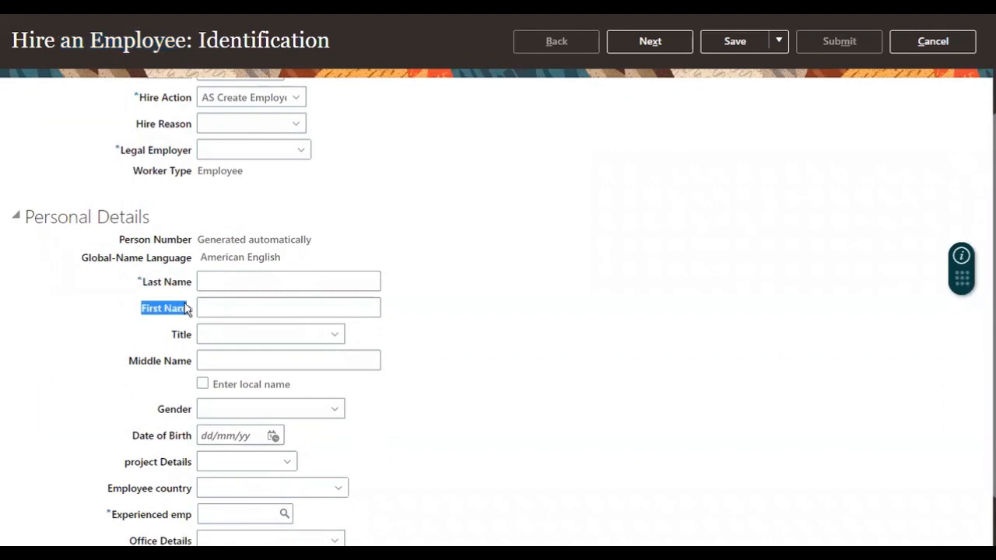
{"action": "left_click_drag", "start_coordinate": [186, 309], "coordinate": [193, 309]}
{"action": "left_click", "coordinate": [222, 343]}
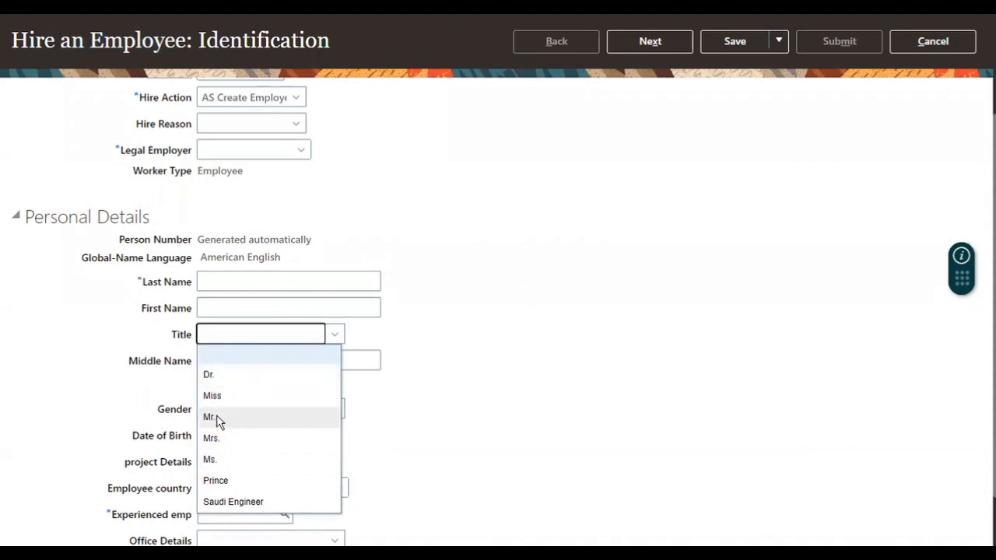
{"action": "scroll", "coordinate": [562, 285], "scroll_direction": "up", "scroll_amount": 3}
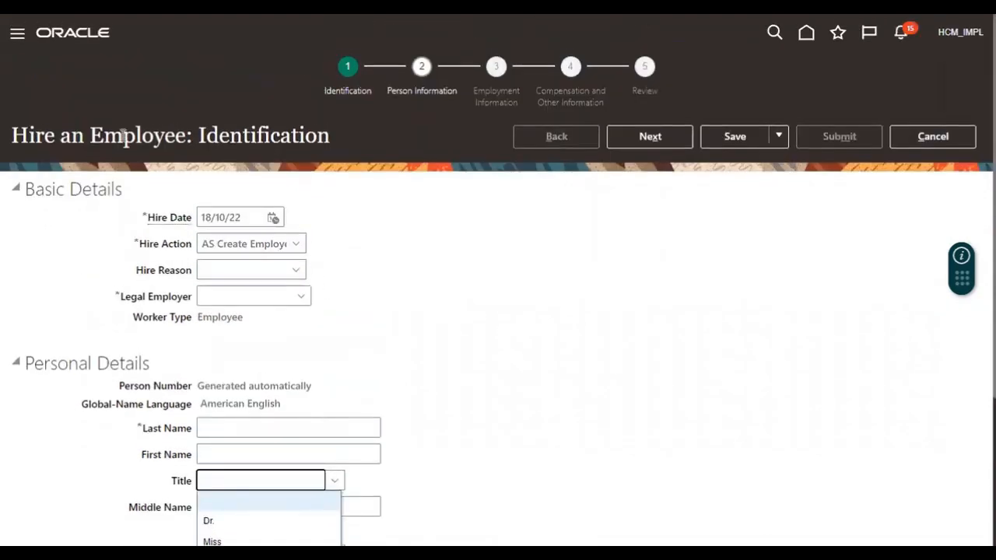
{"action": "left_click_drag", "start_coordinate": [122, 134], "coordinate": [177, 137]}
{"action": "scroll", "coordinate": [229, 436], "scroll_direction": "down", "scroll_amount": 2}
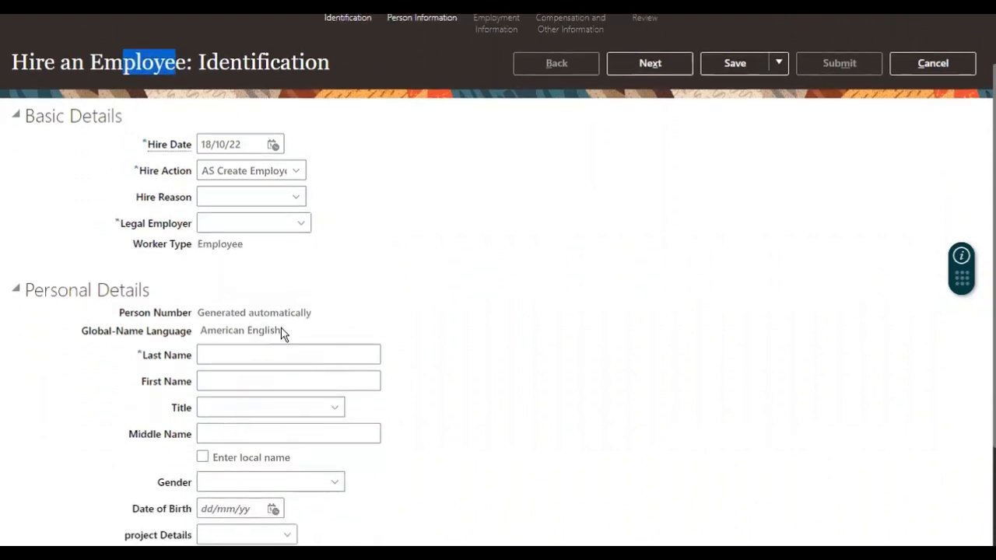
- Set the Legal Employer to India Legal Entity 01
{"action": "left_click", "coordinate": [303, 224]}
{"action": "scroll", "coordinate": [380, 256], "scroll_direction": "up", "scroll_amount": 2}
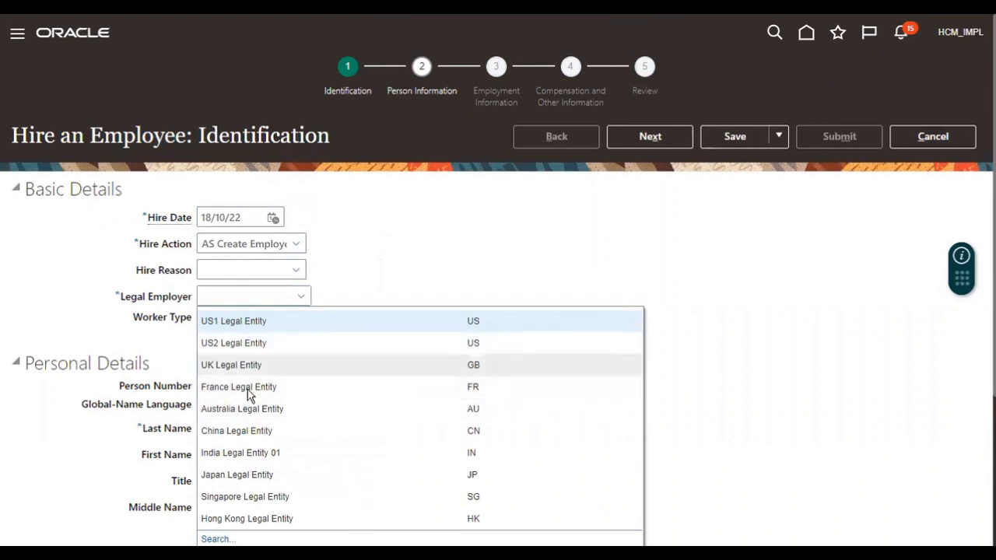
{"action": "left_click", "coordinate": [246, 452]}
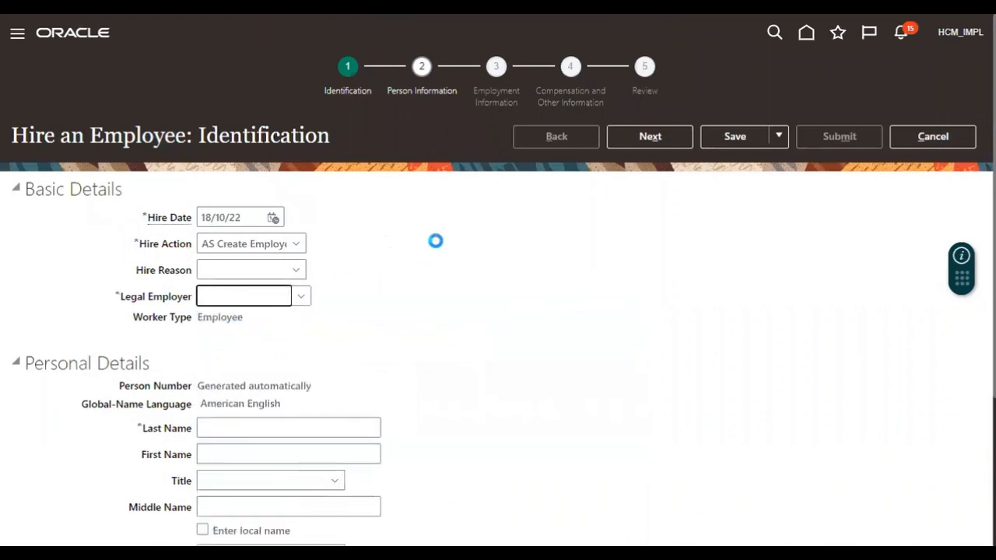
- Enter the employee's first name and last name in the global name fields under Personal Details
{"action": "scroll", "coordinate": [311, 256], "scroll_direction": "down", "scroll_amount": 5}
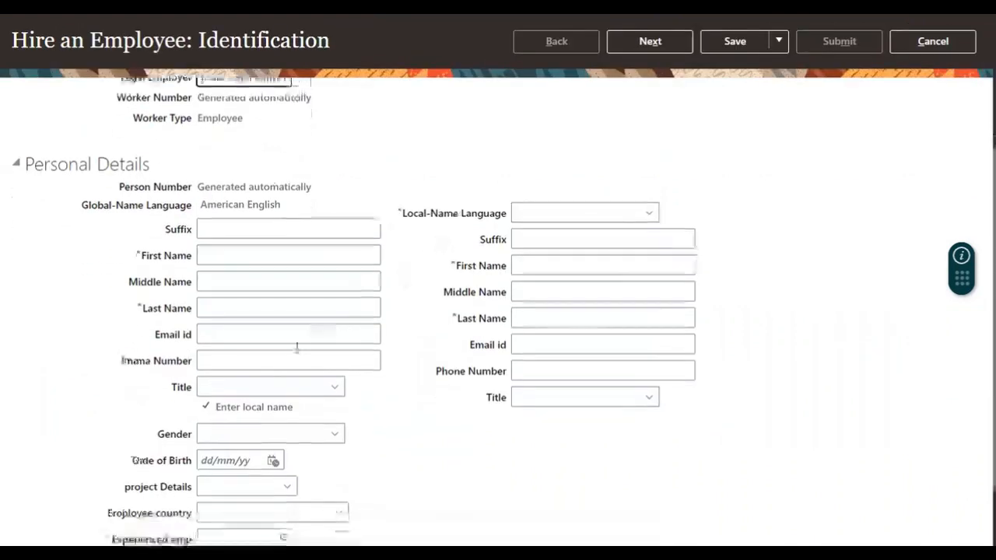
{"action": "left_click", "coordinate": [226, 256]}
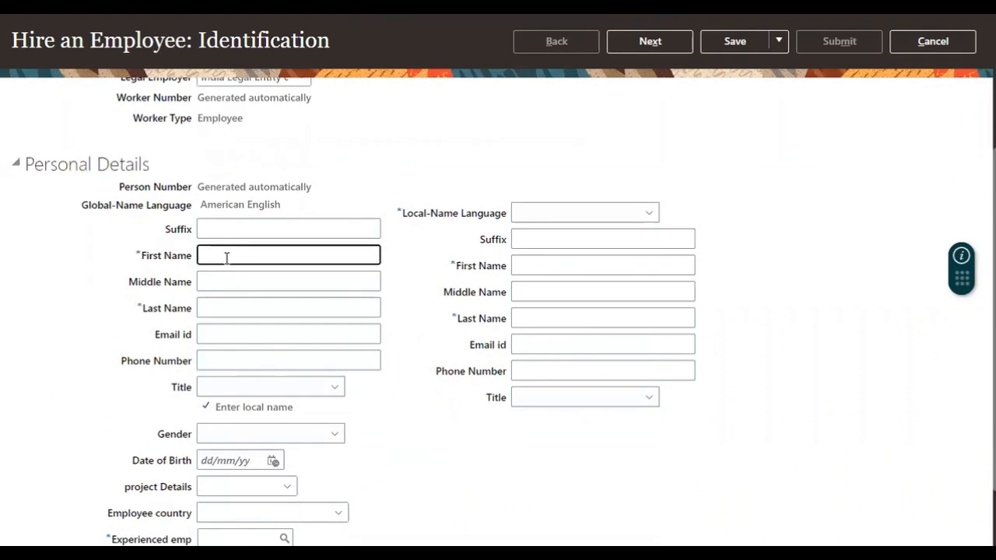
{"action": "key", "text": "Tab"}
{"action": "key", "text": "Tab"}
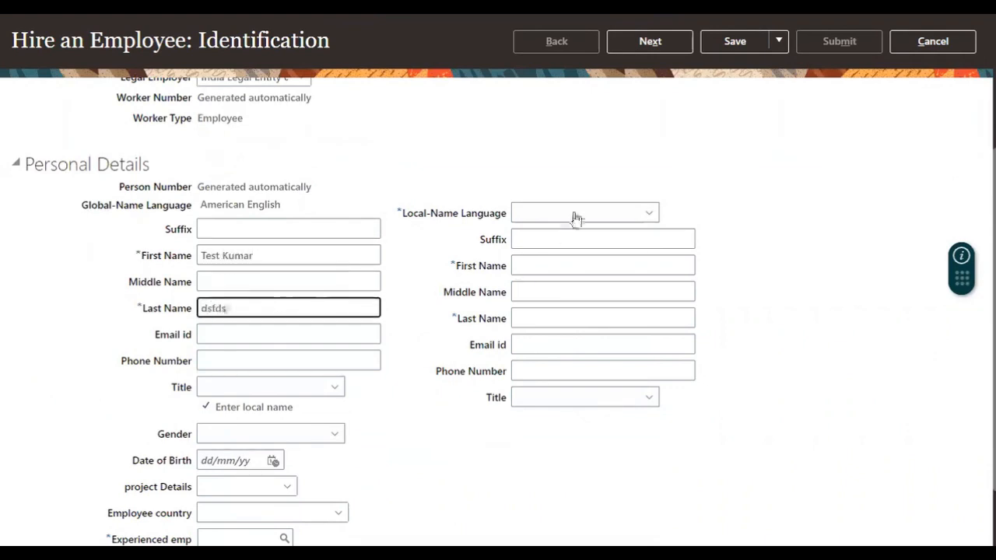
- Browse the available local-name languages and set the Local-Name Language to Arabic
{"action": "left_click", "coordinate": [576, 214]}
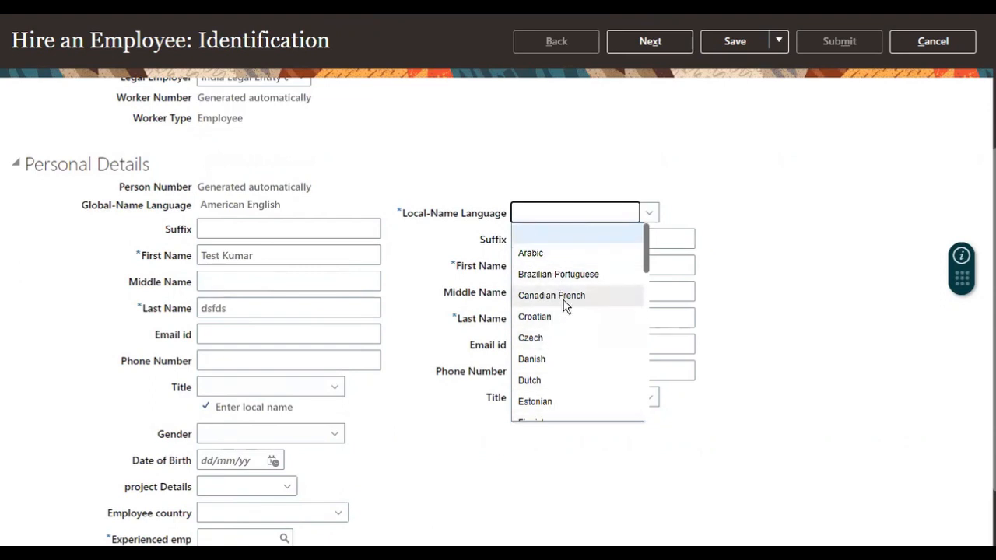
{"action": "scroll", "coordinate": [566, 305], "scroll_direction": "down", "scroll_amount": 1}
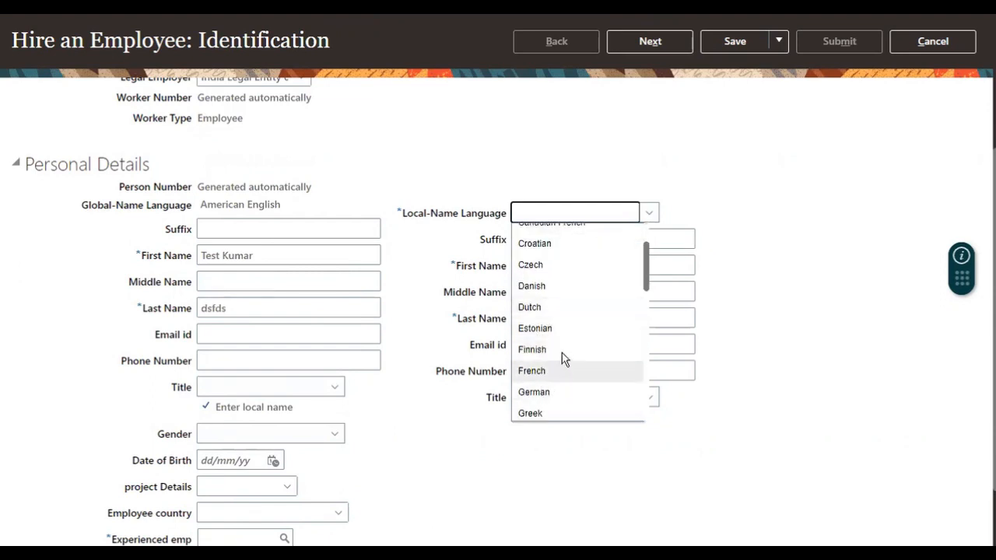
{"action": "scroll", "coordinate": [566, 354], "scroll_direction": "down", "scroll_amount": 1}
{"action": "scroll", "coordinate": [570, 342], "scroll_direction": "up", "scroll_amount": 2}
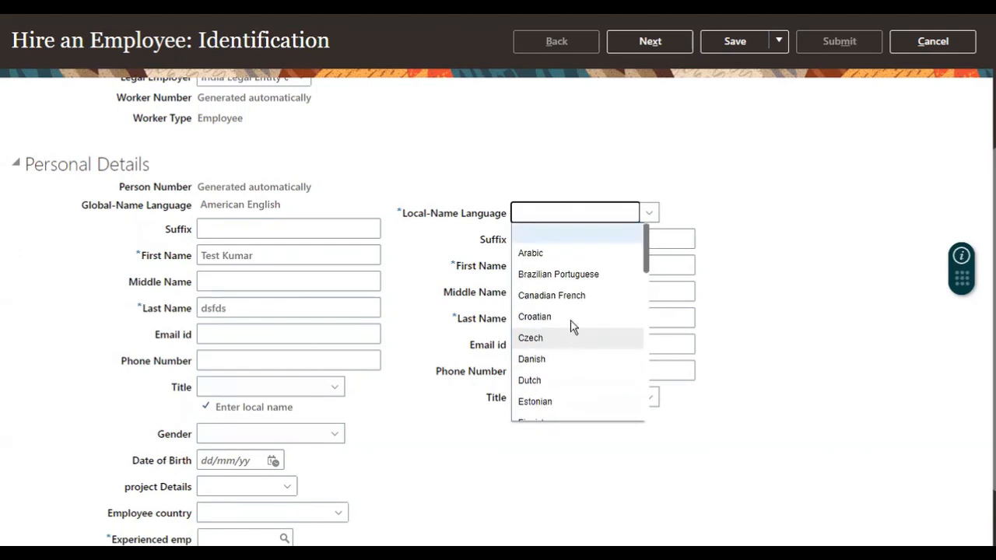
{"action": "scroll", "coordinate": [572, 327], "scroll_direction": "up", "scroll_amount": 1}
{"action": "scroll", "coordinate": [782, 340], "scroll_direction": "down", "scroll_amount": 2}
{"action": "scroll", "coordinate": [580, 312], "scroll_direction": "down", "scroll_amount": 6}
{"action": "scroll", "coordinate": [587, 284], "scroll_direction": "down", "scroll_amount": 1}
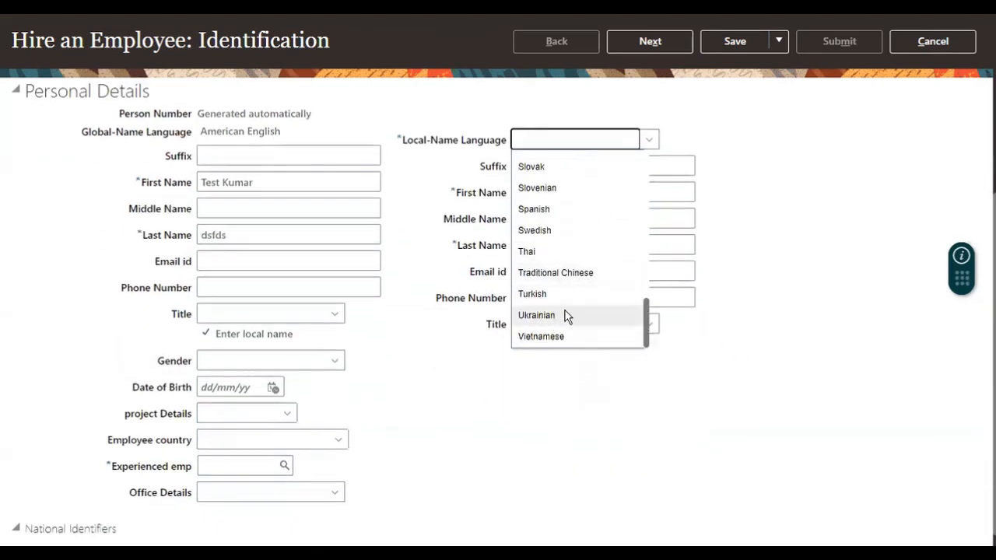
{"action": "scroll", "coordinate": [567, 304], "scroll_direction": "up", "scroll_amount": 5}
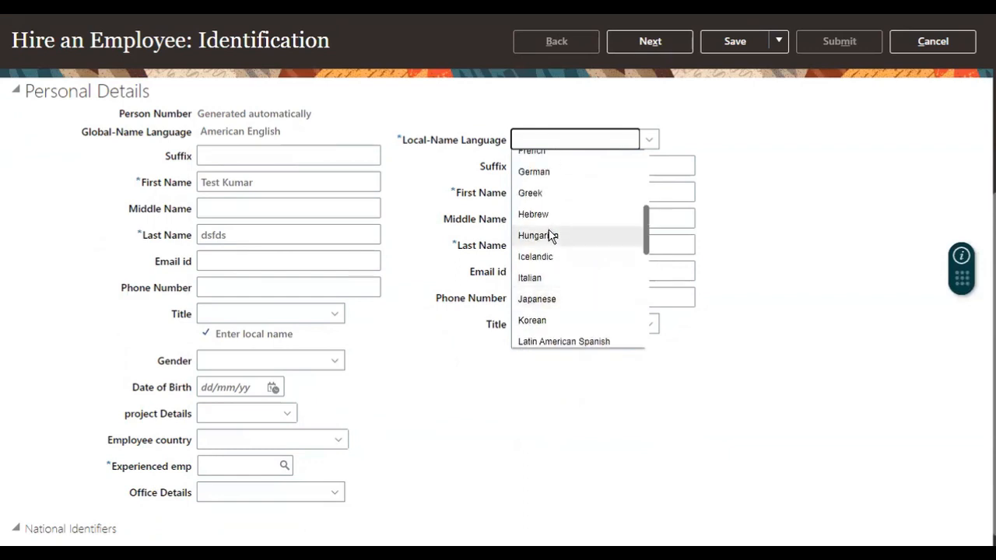
{"action": "scroll", "coordinate": [551, 233], "scroll_direction": "up", "scroll_amount": 4}
{"action": "left_click", "coordinate": [563, 165]}
{"action": "left_click", "coordinate": [564, 142]}
- Enter the employee's first name and last name in the local name fields
{"action": "left_click", "coordinate": [556, 179]}
{"action": "left_click", "coordinate": [561, 192]}
{"action": "type", "text": "dfewrwq"}
{"action": "left_click", "coordinate": [537, 244]}
{"action": "type", "text": "weewrr"}
{"action": "left_click", "coordinate": [465, 393]}
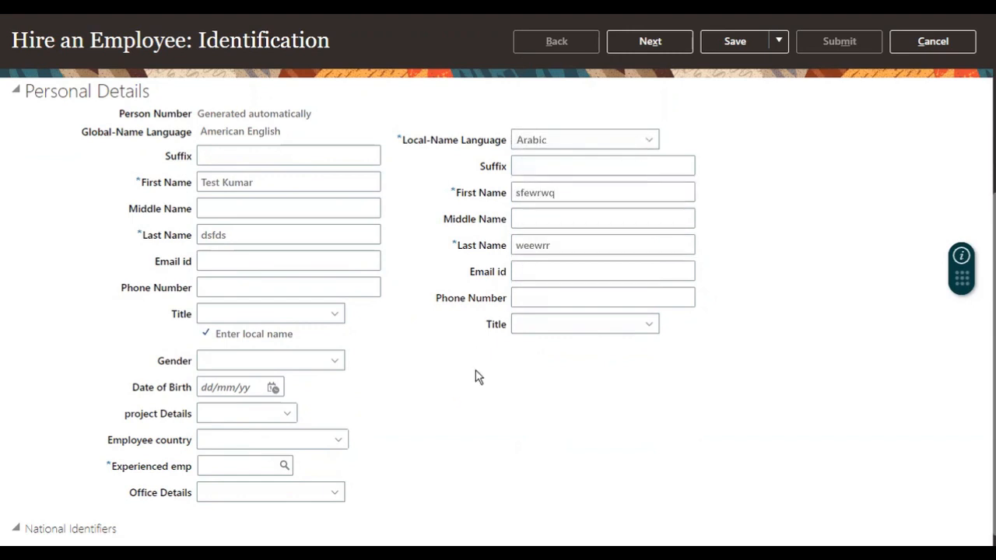
- Search for available values for the Experienced emp field with blank criteria, and close the lookup
{"action": "scroll", "coordinate": [465, 386], "scroll_direction": "down", "scroll_amount": 1}
{"action": "left_click_drag", "start_coordinate": [204, 268], "coordinate": [268, 264]}
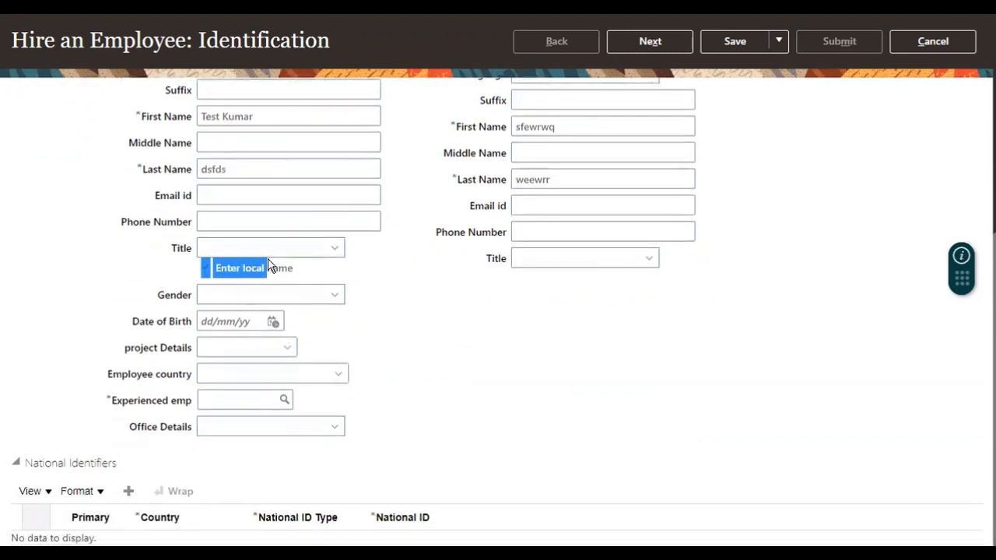
{"action": "scroll", "coordinate": [542, 163], "scroll_direction": "up", "scroll_amount": 3}
{"action": "scroll", "coordinate": [516, 291], "scroll_direction": "down", "scroll_amount": 3}
{"action": "left_click", "coordinate": [282, 405]}
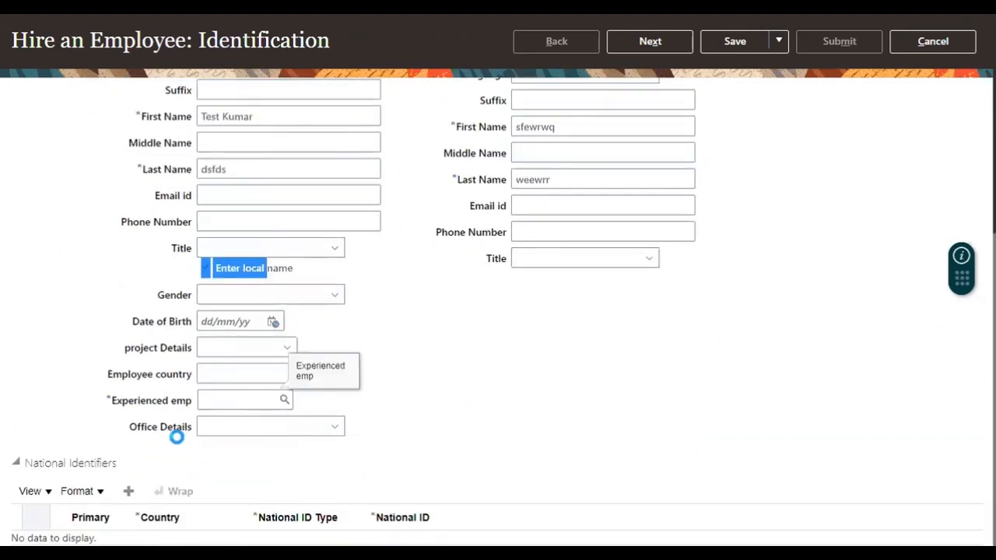
{"action": "left_click", "coordinate": [527, 270]}
{"action": "left_click", "coordinate": [598, 322]}
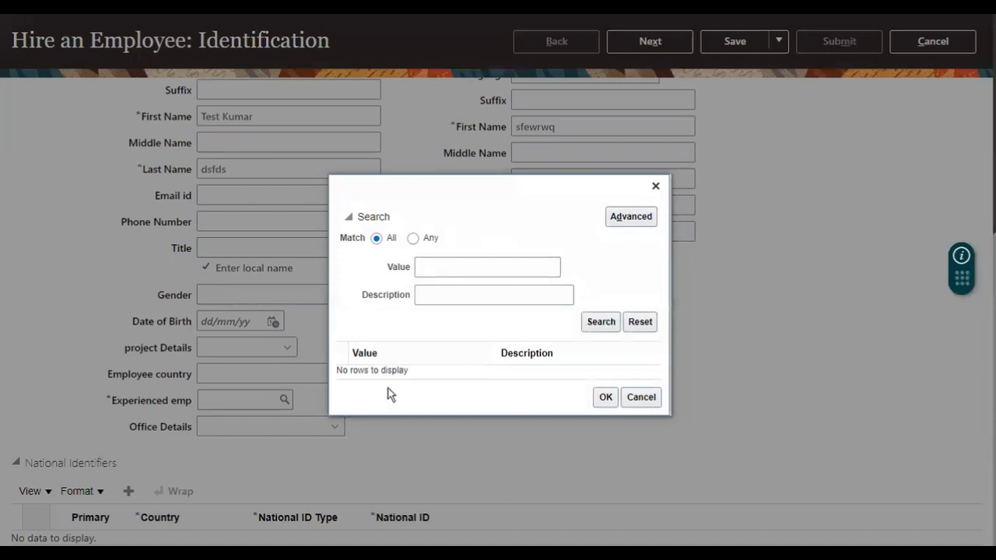
{"action": "left_click", "coordinate": [605, 414]}
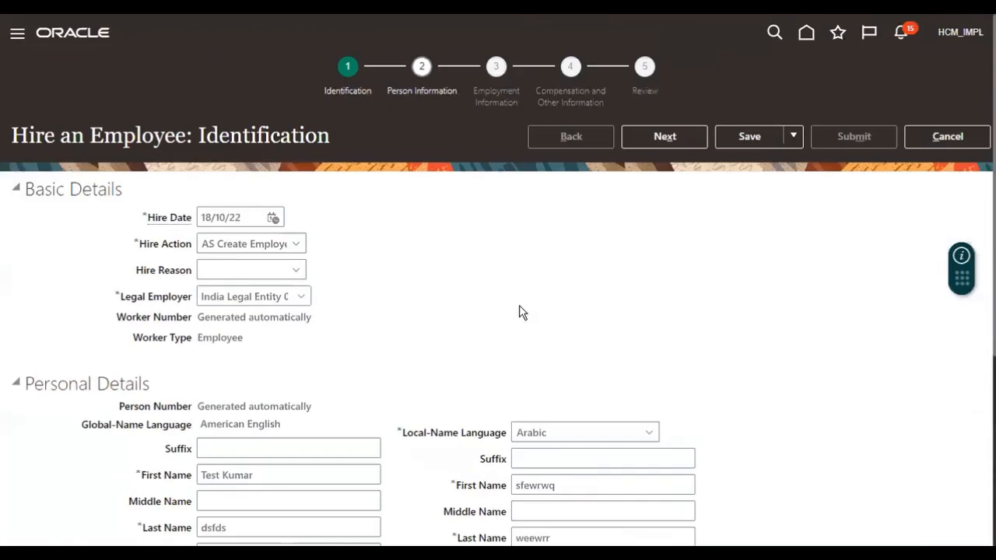
- Try to proceed from the Identification stage to the Person Information stage of the hire process
{"action": "left_click", "coordinate": [662, 138]}
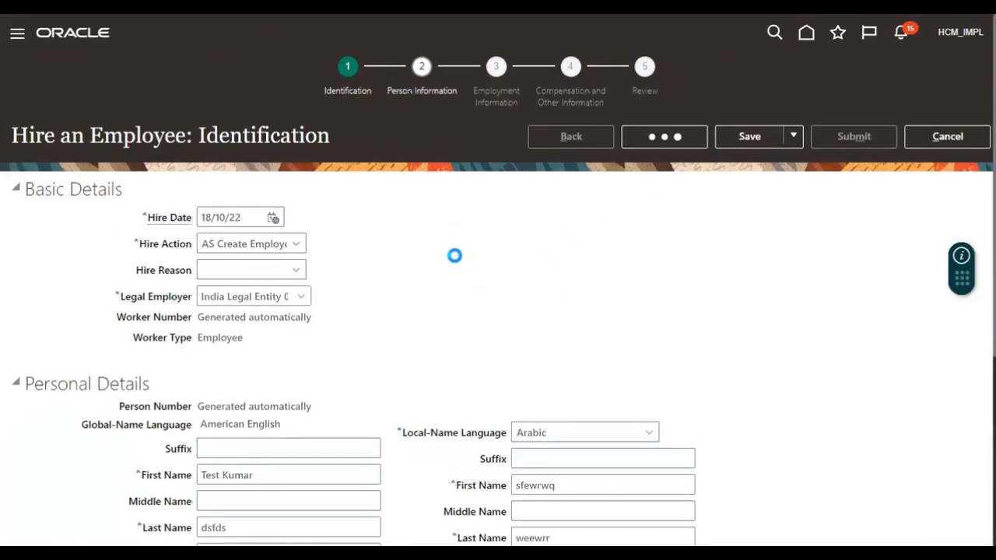
{"action": "left_click", "coordinate": [646, 180]}
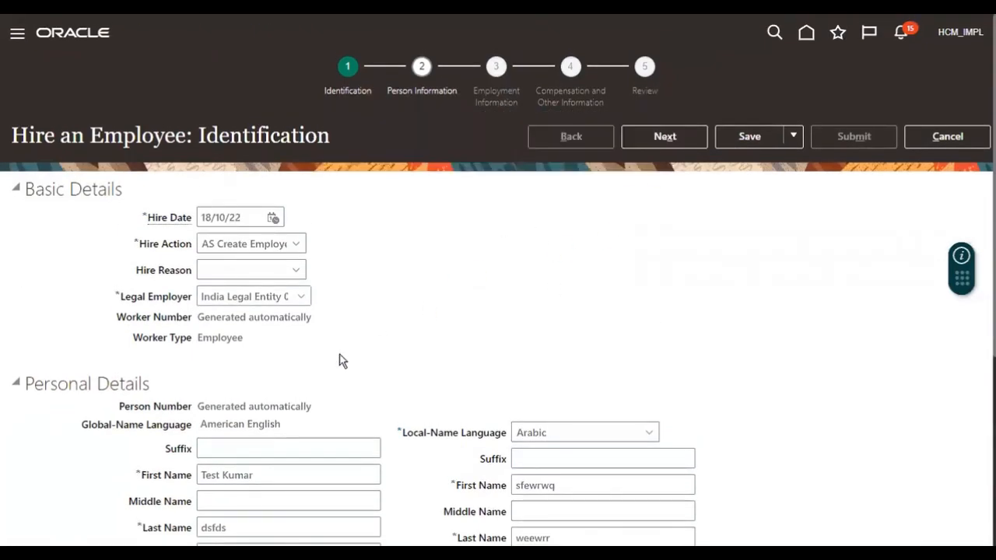
- Discard the unsaved hire and start a new Hire an Employee process
{"action": "left_click", "coordinate": [951, 137]}
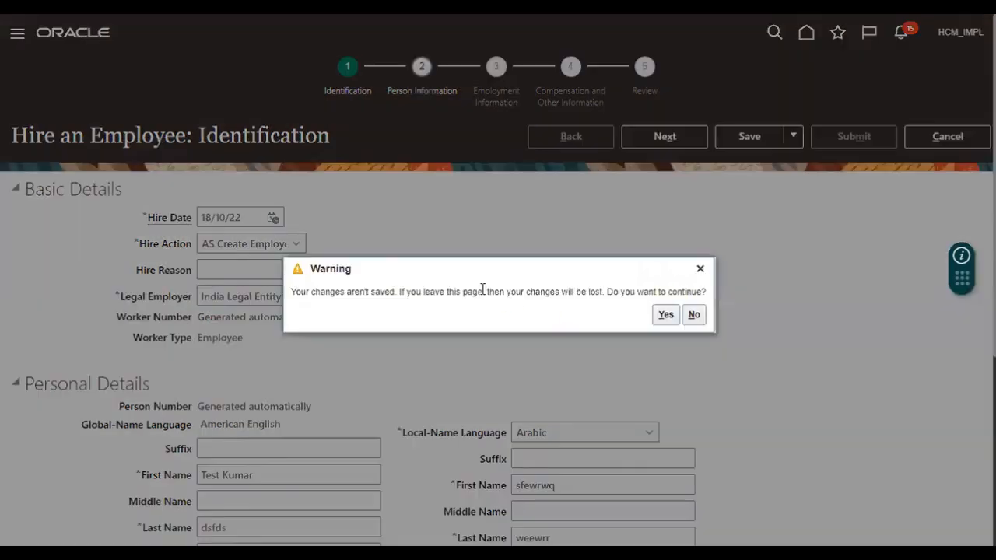
{"action": "left_click", "coordinate": [665, 314]}
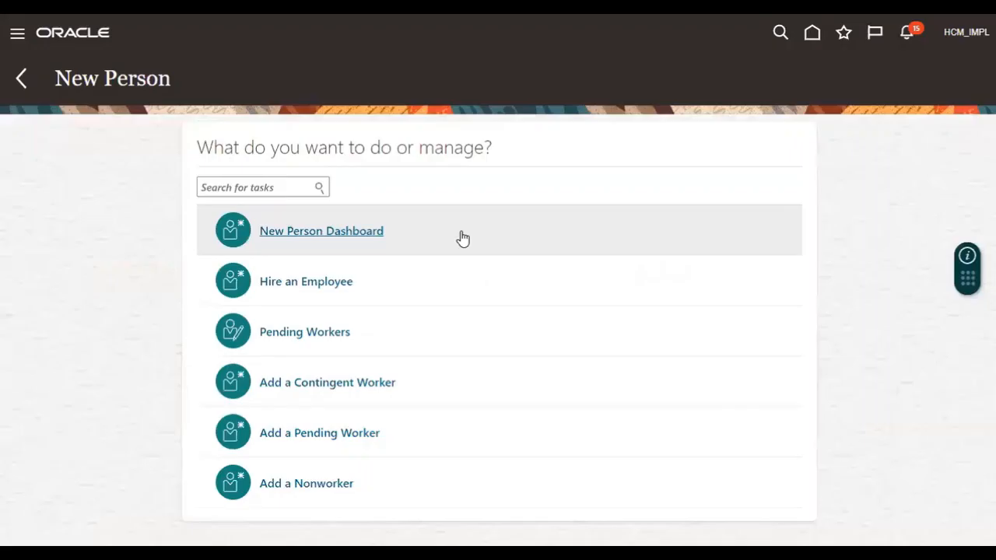
{"action": "left_click", "coordinate": [298, 286]}
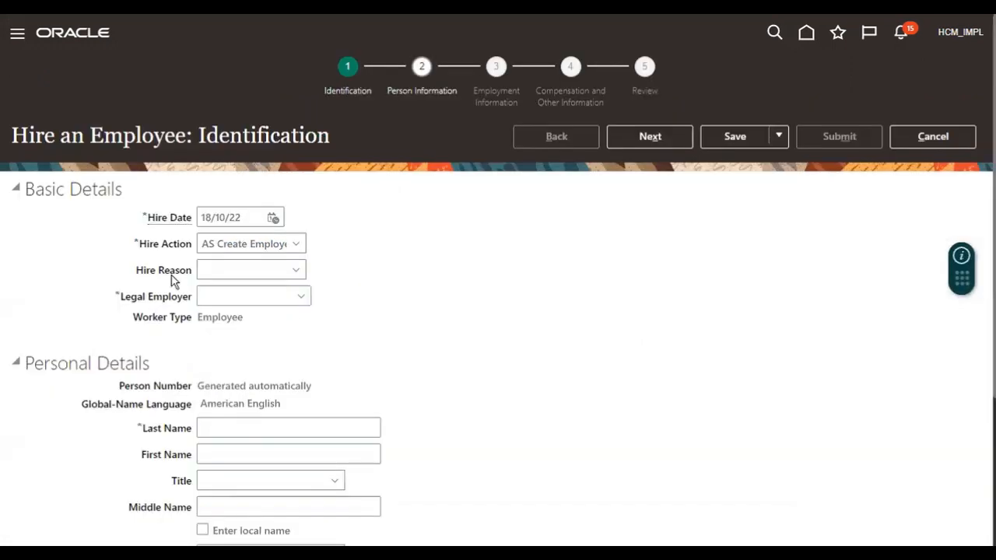
- Set the Hire Date to 01/01/22 and the Legal Employer to US1 Legal Entity
{"action": "left_click", "coordinate": [273, 219]}
{"action": "left_click", "coordinate": [321, 244]}
{"action": "left_click", "coordinate": [319, 259]}
{"action": "left_click", "coordinate": [443, 286]}
{"action": "left_click", "coordinate": [308, 300]}
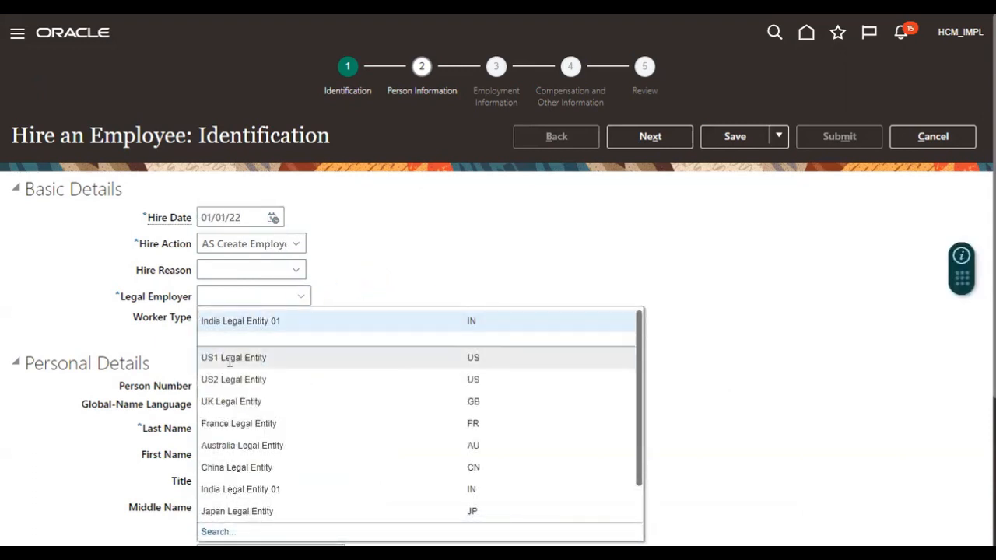
{"action": "left_click", "coordinate": [232, 357]}
- Review the name fields for the US1 employer, and change the Legal Employer to UK Legal Entity
{"action": "scroll", "coordinate": [402, 275], "scroll_direction": "down", "scroll_amount": 2}
{"action": "scroll", "coordinate": [385, 249], "scroll_direction": "up", "scroll_amount": 3}
{"action": "left_click", "coordinate": [351, 269]}
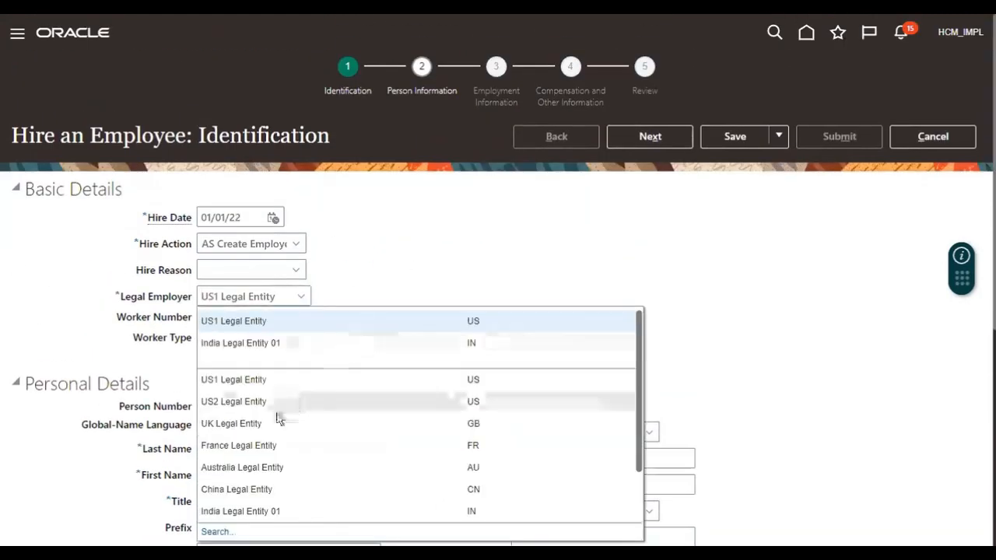
{"action": "left_click", "coordinate": [249, 423]}
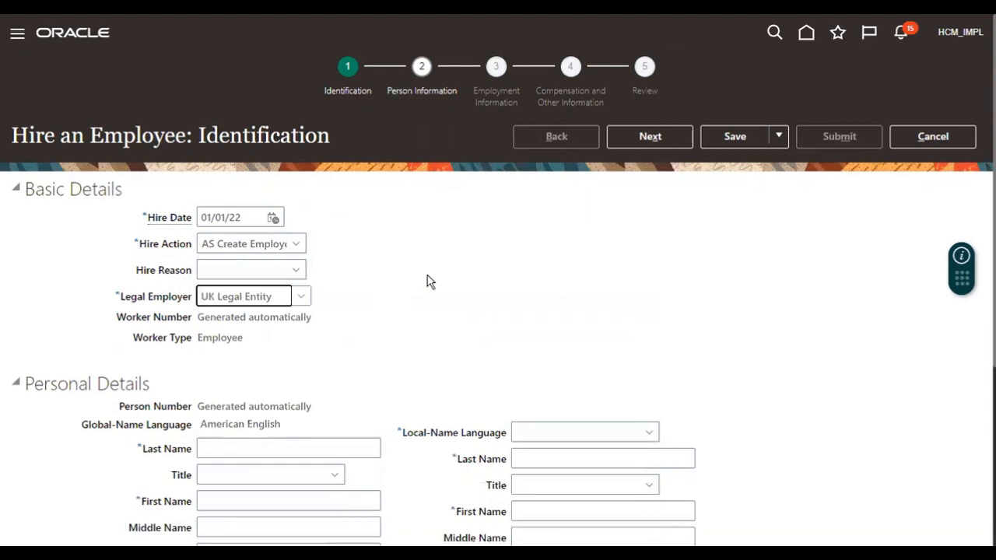
{"action": "scroll", "coordinate": [430, 282], "scroll_direction": "down", "scroll_amount": 3}
{"action": "scroll", "coordinate": [430, 281], "scroll_direction": "up", "scroll_amount": 1}
- Enter the employee's last name and first name in the global name fields for the UK hire
{"action": "left_click", "coordinate": [231, 231]}
{"action": "type", "text": "fsdfsdf"}
{"action": "left_click", "coordinate": [235, 280]}
{"action": "type", "text": "fsdfdf"}
- Set the Local-Name Language to Arabic and enter the employee's local last name and first name for the UK hire
{"action": "left_click", "coordinate": [534, 218]}
{"action": "left_click", "coordinate": [533, 251]}
{"action": "left_click", "coordinate": [542, 245]}
{"action": "type", "text": "wrefew"}
{"action": "left_click", "coordinate": [537, 296]}
{"action": "type", "text": "ewfew"}
- Search the Experienced emp values with blank criteria and select 1yr for the UK hire
{"action": "scroll", "coordinate": [339, 412], "scroll_direction": "down", "scroll_amount": 1}
{"action": "left_click", "coordinate": [284, 441]}
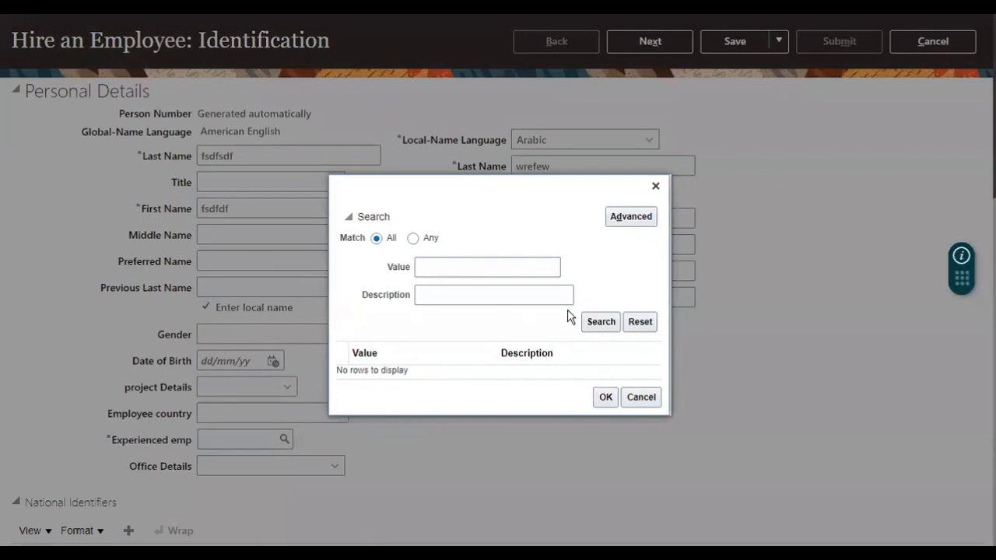
{"action": "left_click", "coordinate": [591, 321]}
{"action": "left_click", "coordinate": [414, 365]}
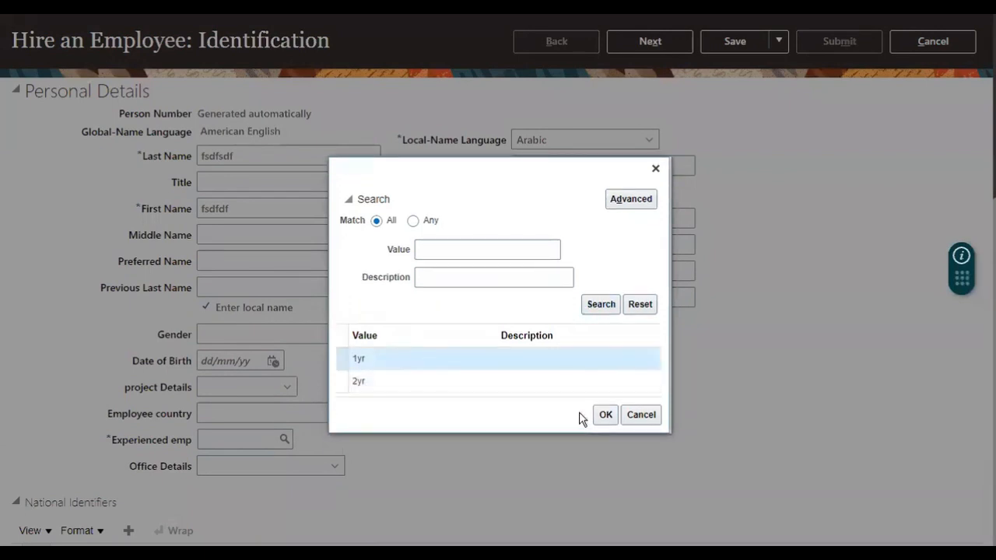
{"action": "left_click", "coordinate": [598, 416]}
- Try to proceed to the Person Information stage, and discard the unsaved UK hire
{"action": "left_click", "coordinate": [649, 41]}
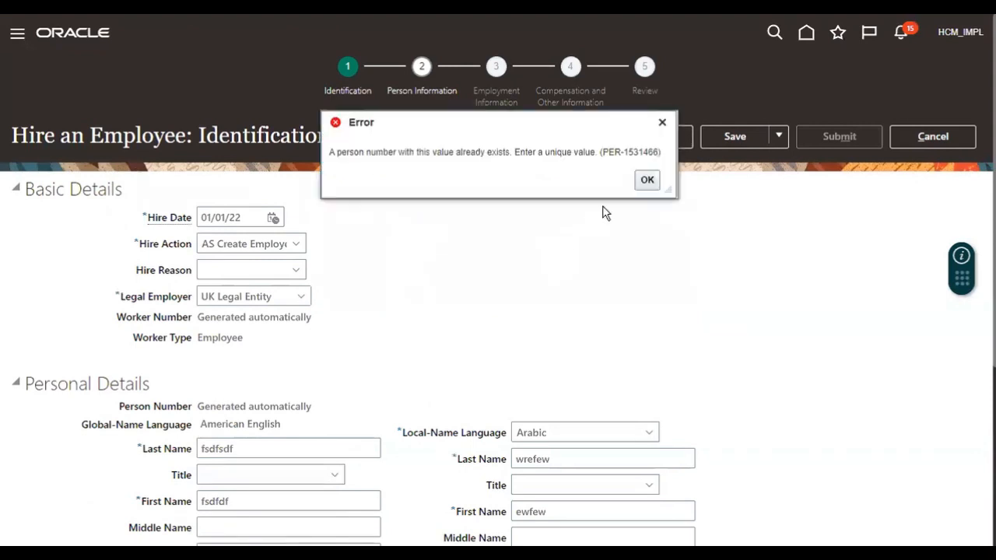
{"action": "left_click", "coordinate": [646, 180]}
{"action": "left_click", "coordinate": [929, 136]}
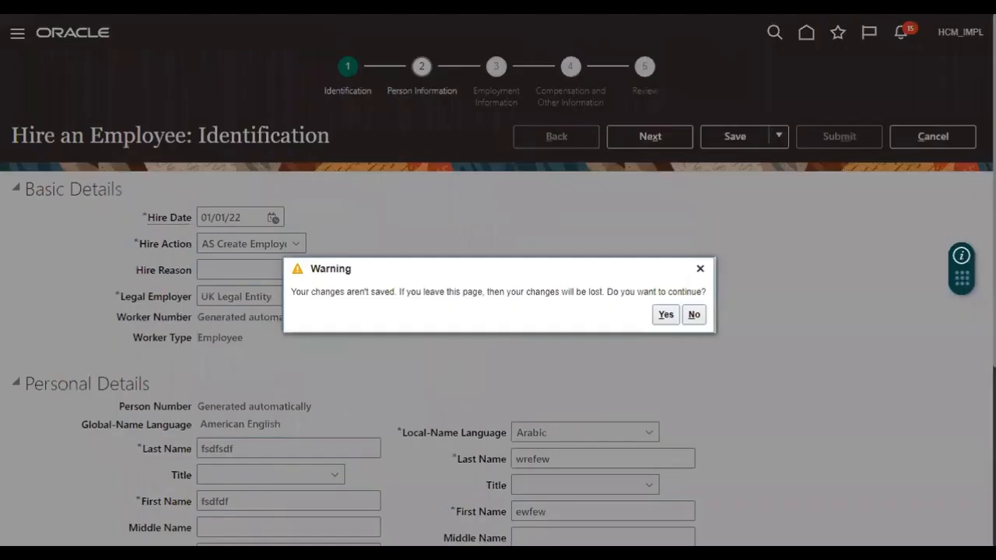
{"action": "left_click", "coordinate": [663, 312]}
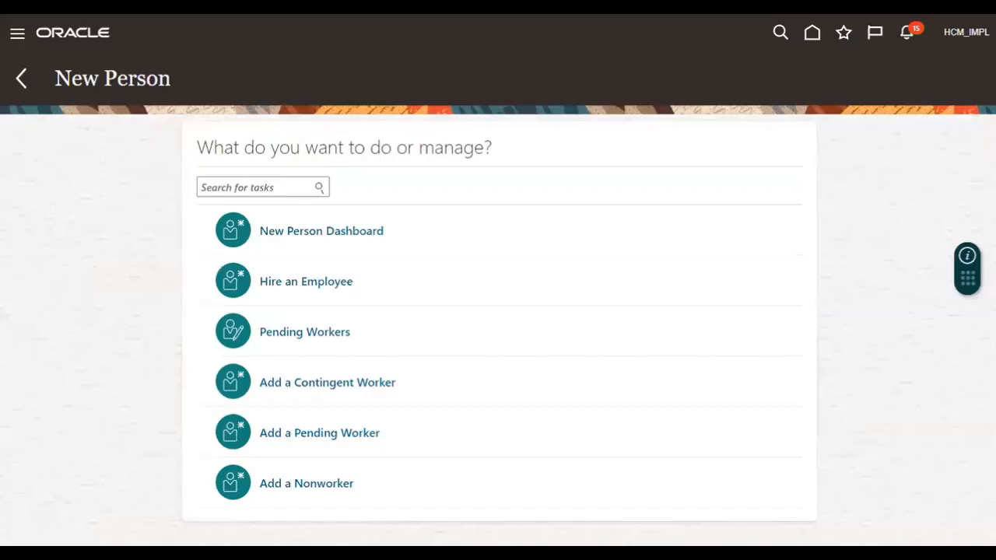
- Go to the Compensation Management setup, search its tasks for "Manage Enterprise HCm", and open Manage Enterprise HCM Information
{"action": "left_click", "coordinate": [965, 33]}
{"action": "left_click", "coordinate": [698, 250]}
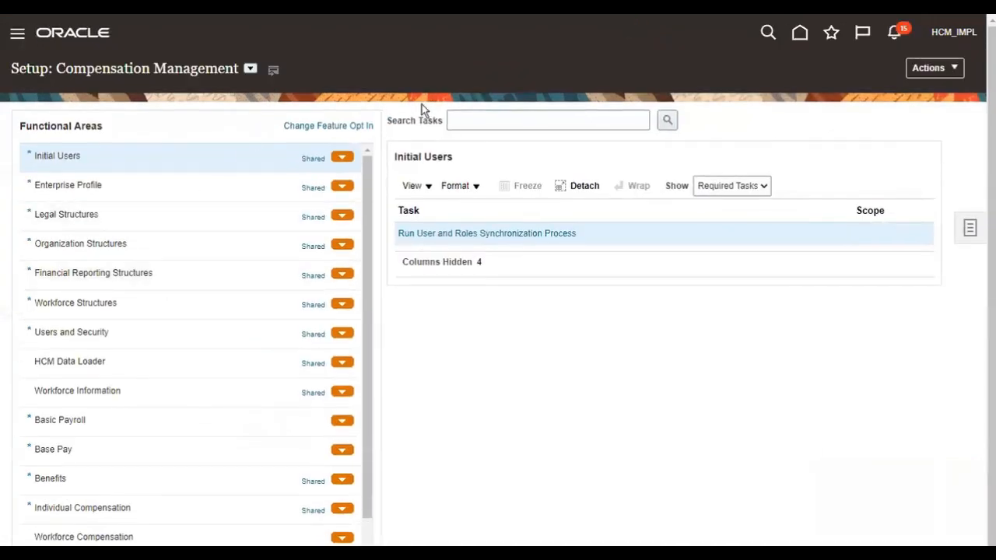
{"action": "left_click", "coordinate": [478, 117]}
{"action": "type", "text": "Manage Enterprise HCm"}
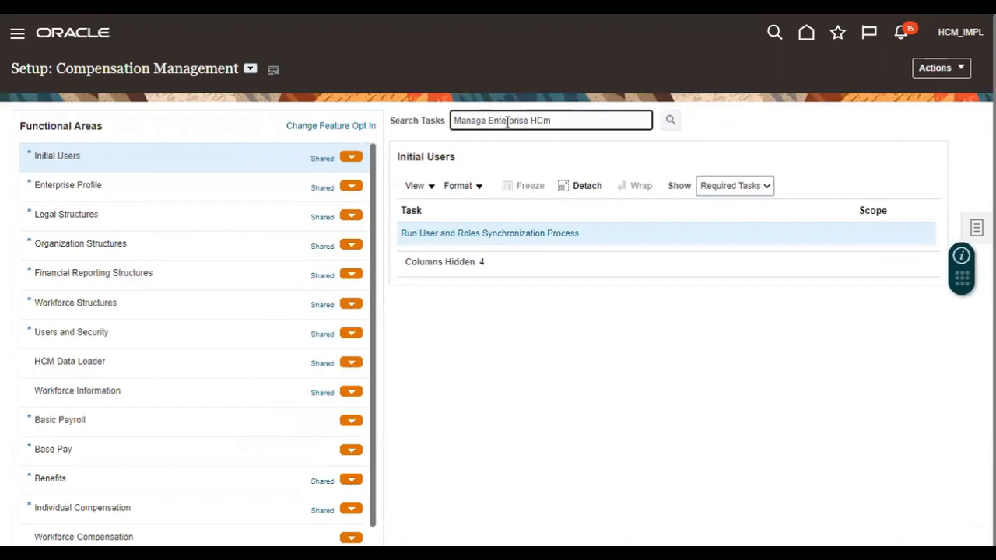
{"action": "key", "text": "Return"}
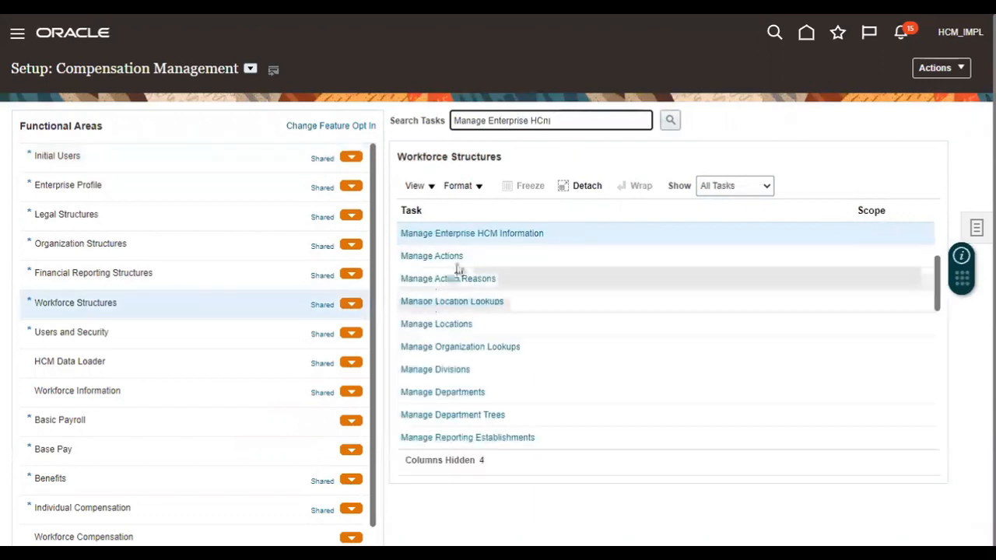
{"action": "left_click", "coordinate": [475, 234]}
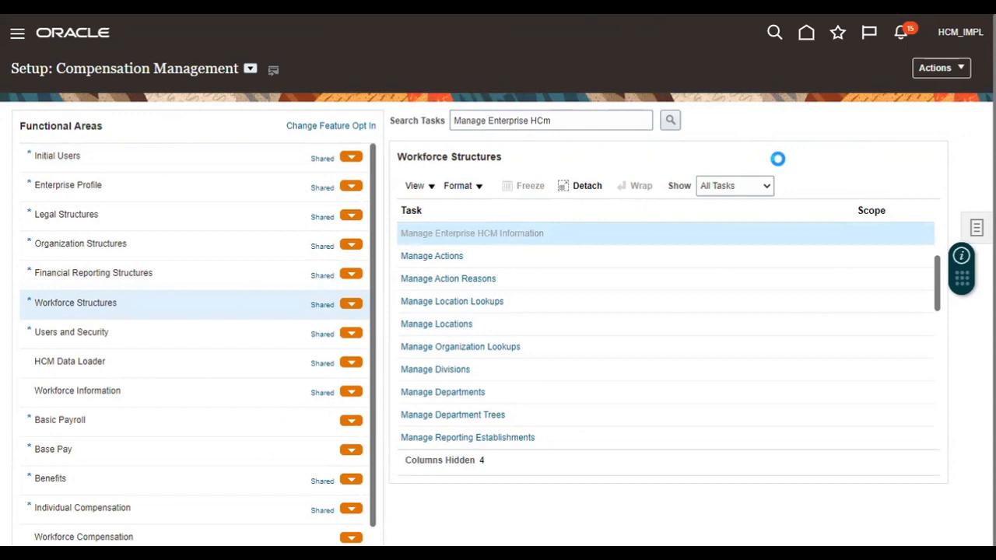
- Open the KPIT Group Enterprise record for correction and go to its Enterprise Information section
{"action": "left_click", "coordinate": [758, 79]}
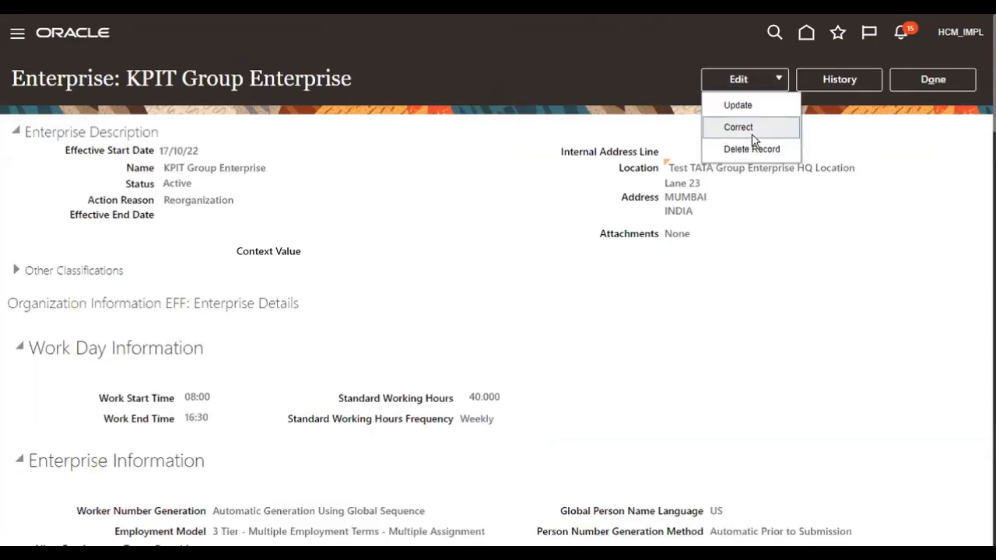
{"action": "left_click", "coordinate": [752, 128]}
{"action": "scroll", "coordinate": [539, 260], "scroll_direction": "down", "scroll_amount": 5}
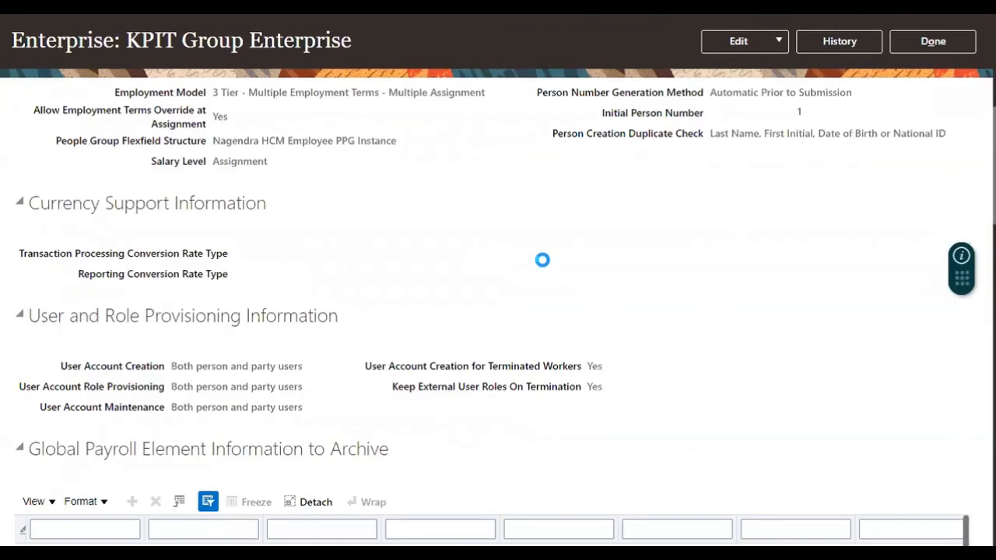
{"action": "scroll", "coordinate": [542, 260], "scroll_direction": "up", "scroll_amount": 2}
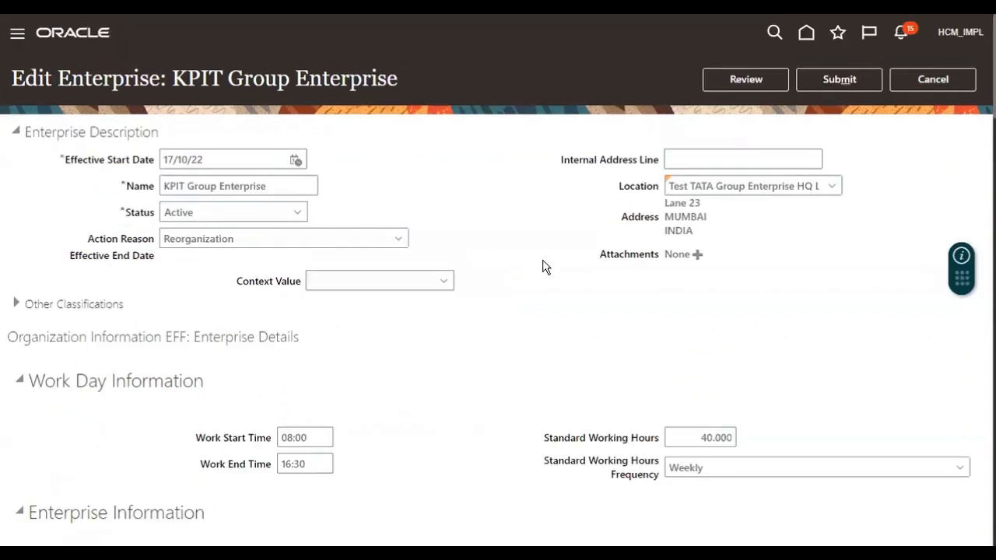
{"action": "scroll", "coordinate": [715, 318], "scroll_direction": "down", "scroll_amount": 4}
{"action": "scroll", "coordinate": [717, 322], "scroll_direction": "down", "scroll_amount": 2}
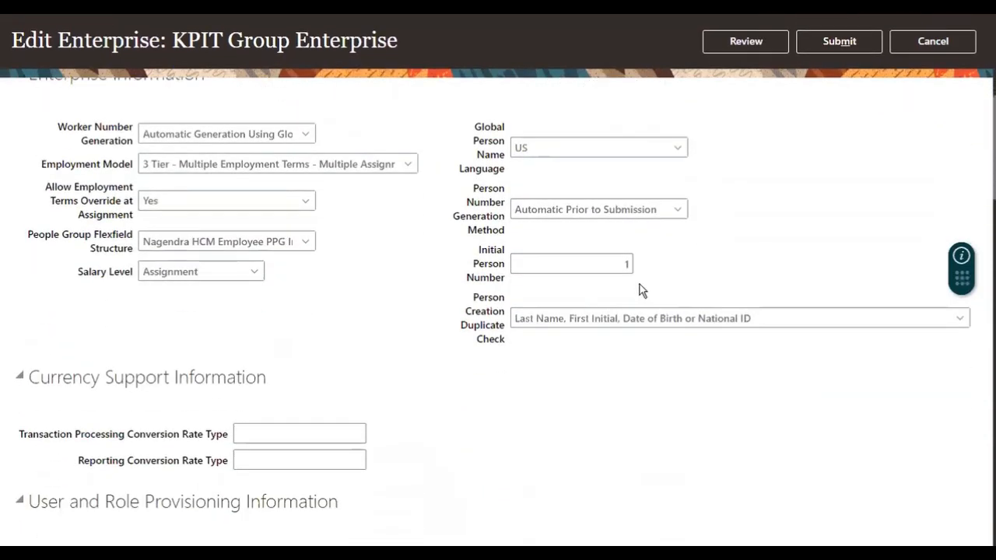
- Set the Person Number Generation Method to Manual, submit the enterprise correction, and close the record
{"action": "double_click", "coordinate": [627, 263]}
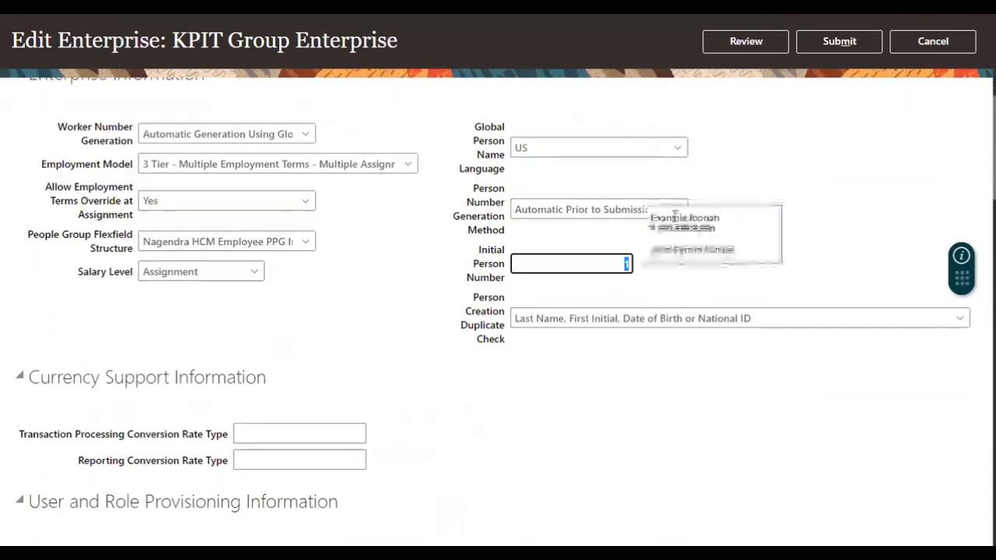
{"action": "left_click", "coordinate": [657, 210]}
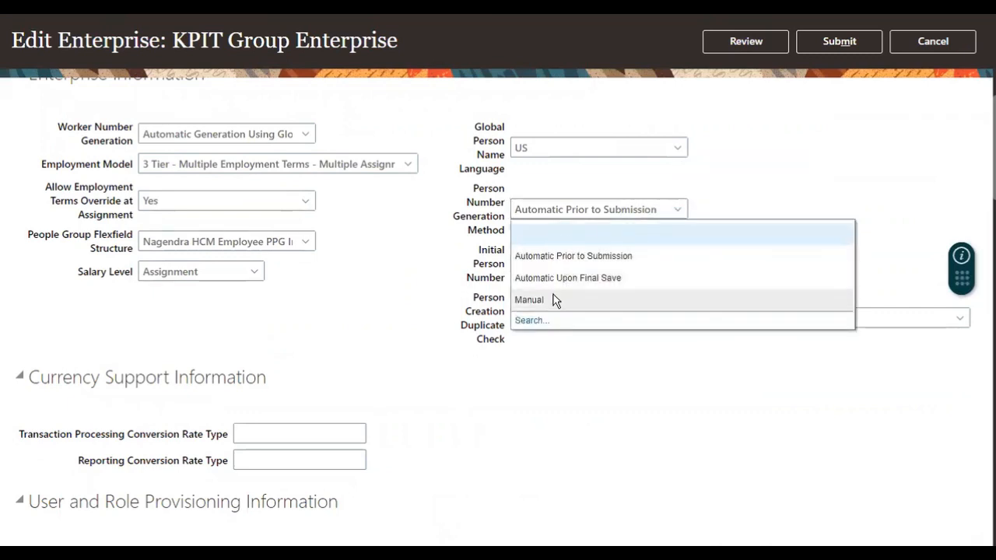
{"action": "left_click", "coordinate": [823, 191]}
{"action": "left_click", "coordinate": [839, 41]}
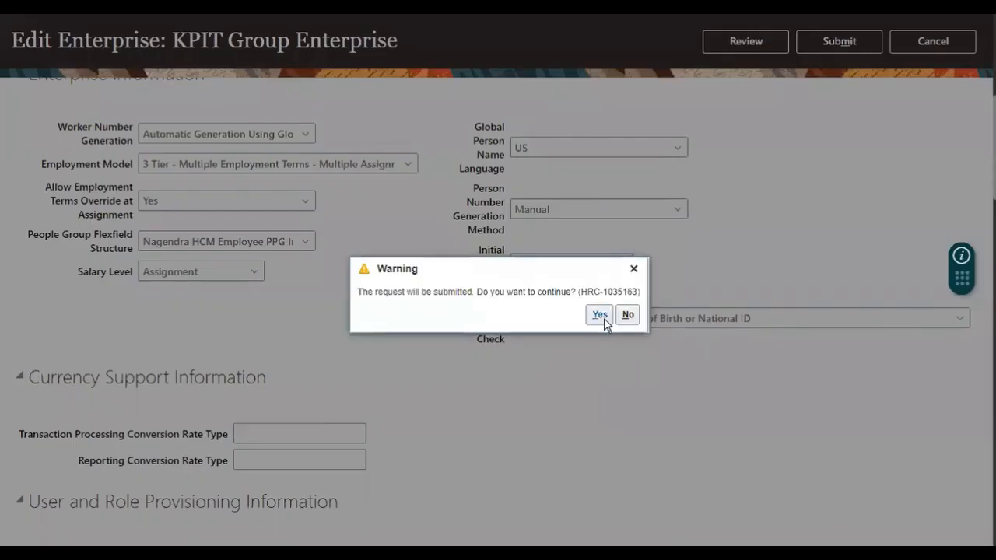
{"action": "left_click", "coordinate": [600, 314]}
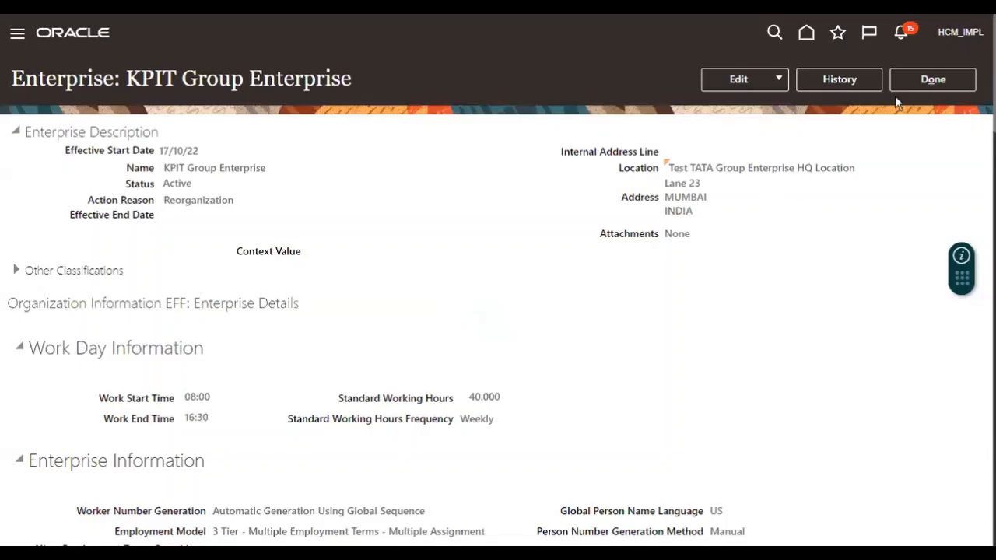
{"action": "left_click", "coordinate": [896, 89]}
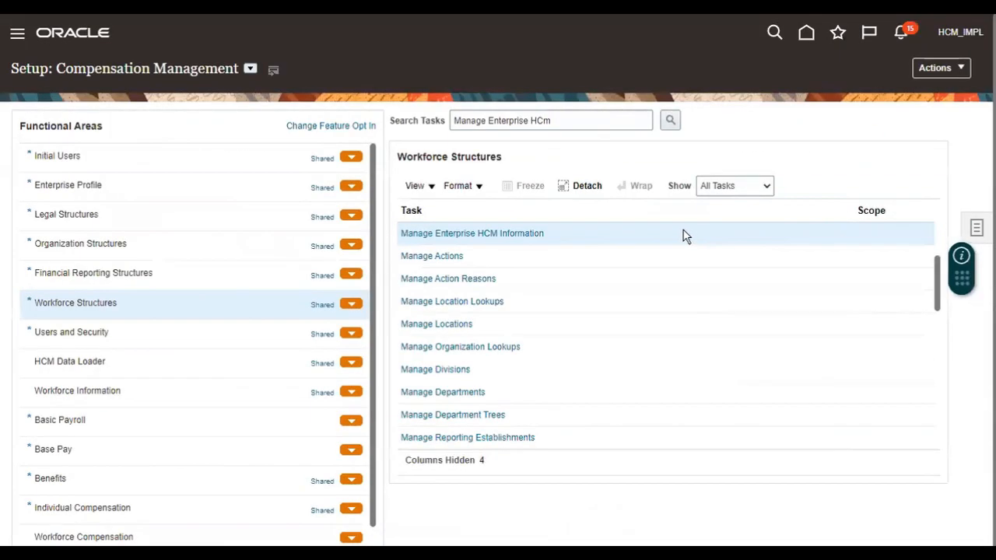
- Return to the New Person tasks, start Hire an Employee, and set the Legal Employer to India Legal Entity 01
{"action": "left_click", "coordinate": [805, 35]}
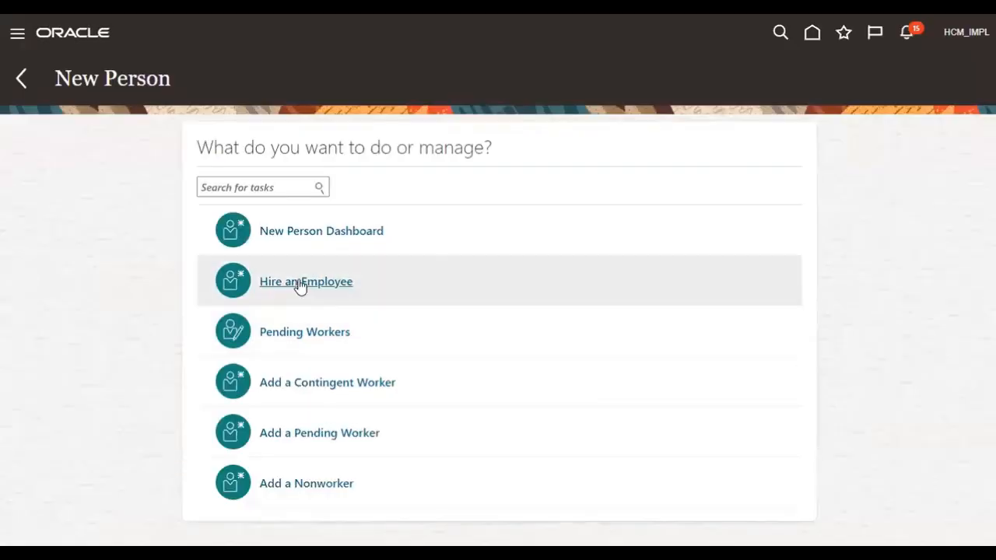
{"action": "left_click", "coordinate": [301, 282]}
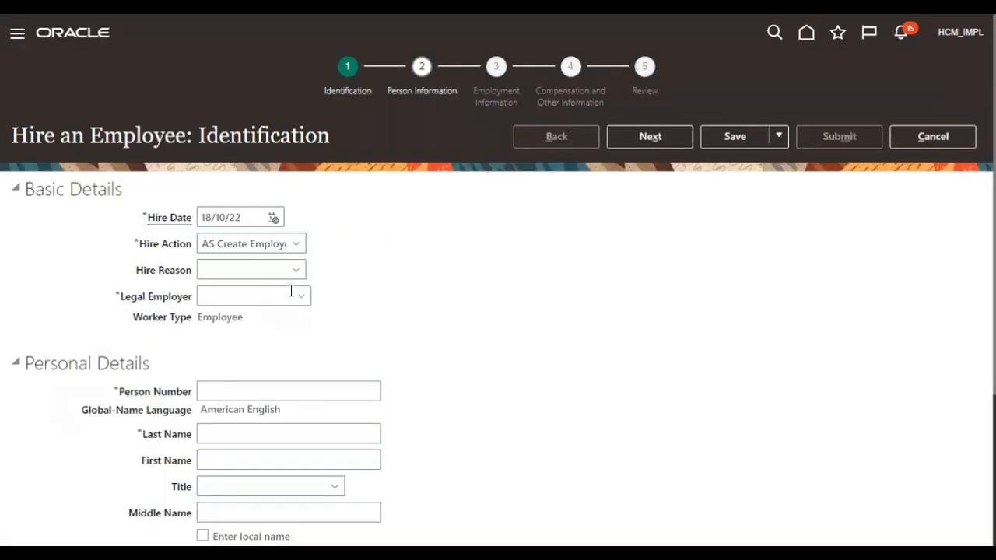
{"action": "left_click", "coordinate": [301, 296]}
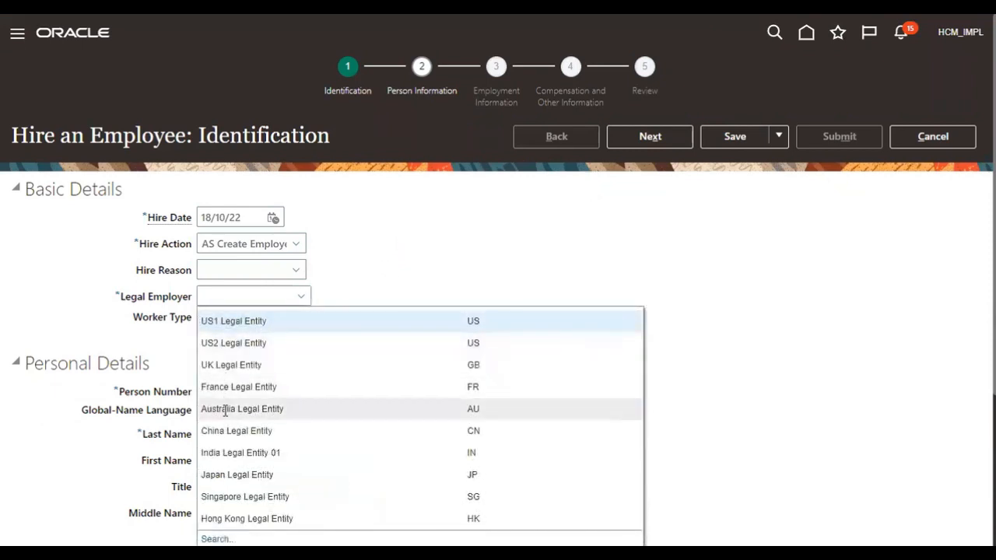
{"action": "left_click", "coordinate": [240, 399]}
- Enter the person number and the employee's first name and last name in the global name fields
{"action": "left_click", "coordinate": [225, 411]}
{"action": "type", "text": "86658547"}
{"action": "scroll", "coordinate": [391, 359], "scroll_direction": "down", "scroll_amount": 5}
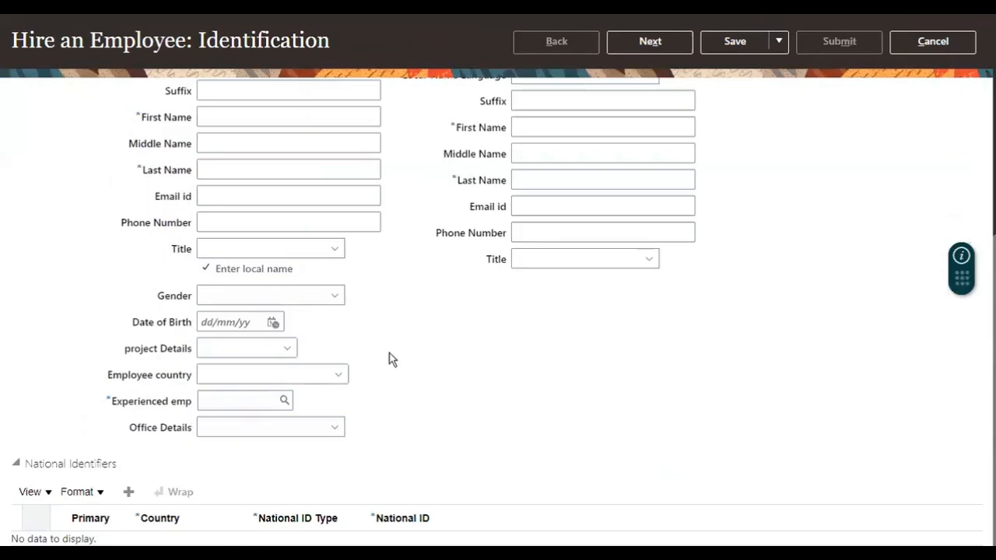
{"action": "left_click", "coordinate": [233, 121]}
{"action": "type", "text": "Mydrd"}
{"action": "left_click", "coordinate": [207, 168]}
{"action": "type", "text": "ydtd"}
- Set the Local-Name Language to Arabic and enter the employee's local first name and last name
{"action": "scroll", "coordinate": [550, 210], "scroll_direction": "up", "scroll_amount": 3}
{"action": "left_click", "coordinate": [540, 296]}
{"action": "left_click", "coordinate": [536, 333]}
{"action": "left_click", "coordinate": [544, 346]}
{"action": "type", "text": "etyerte"}
{"action": "left_click", "coordinate": [528, 399]}
{"action": "type", "text": "ertre"}
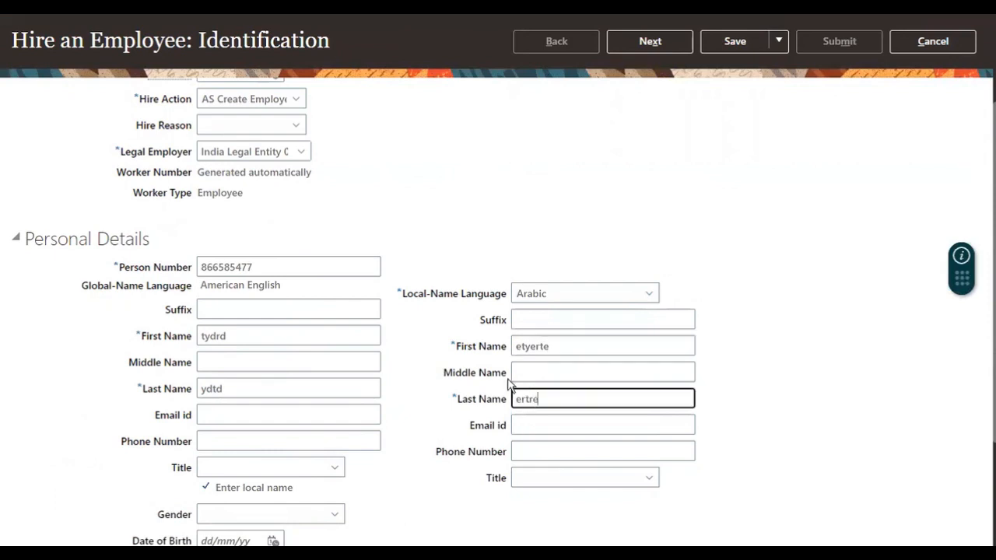
- Search the Experienced emp values with blank criteria and select 1yr
{"action": "scroll", "coordinate": [418, 356], "scroll_direction": "down", "scroll_amount": 3}
{"action": "left_click", "coordinate": [284, 400]}
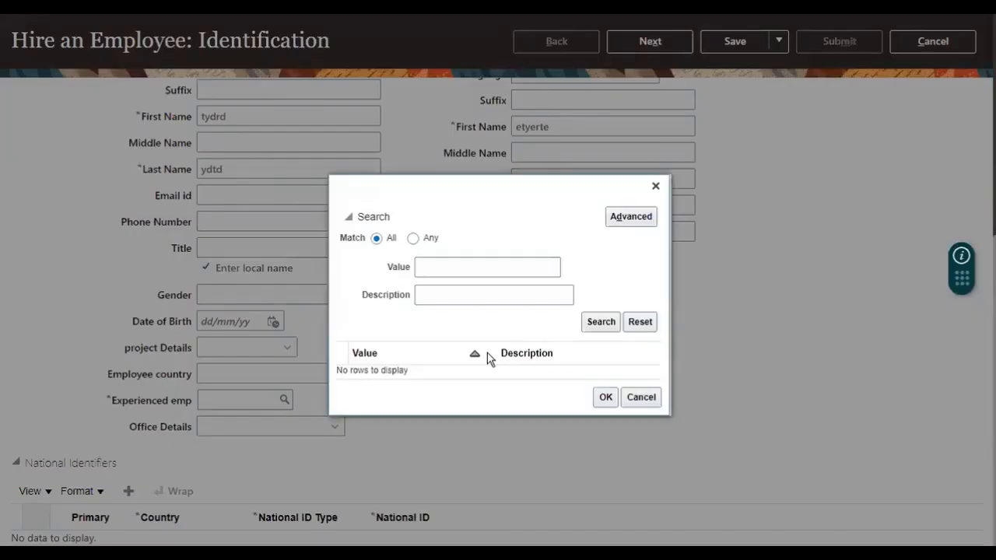
{"action": "left_click", "coordinate": [583, 322]}
{"action": "left_click", "coordinate": [384, 360]}
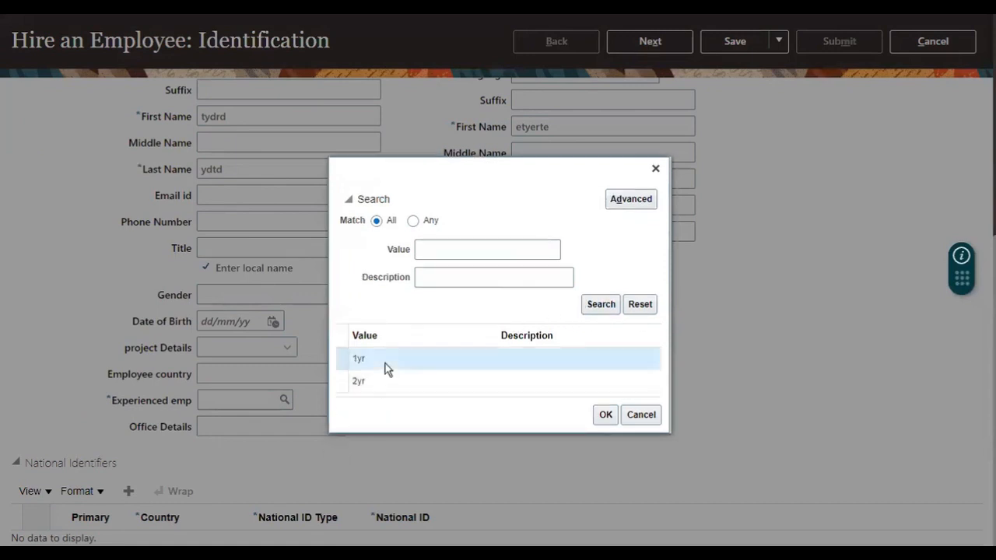
{"action": "left_click", "coordinate": [605, 414]}
- Proceed to the Person Information stage and review its Home Address, Phone Details and Email Details sections
{"action": "scroll", "coordinate": [330, 311], "scroll_direction": "up", "scroll_amount": 5}
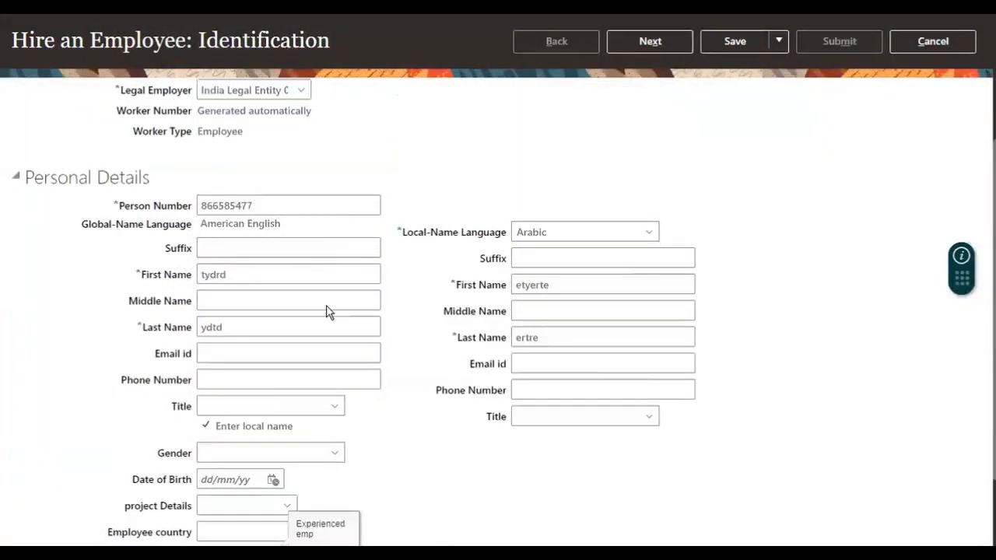
{"action": "left_click", "coordinate": [669, 147]}
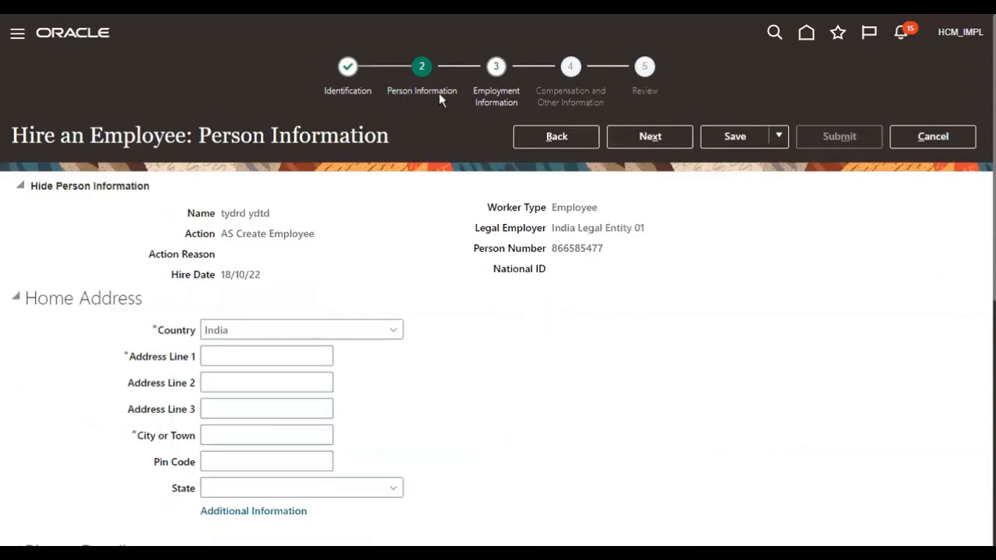
{"action": "left_click_drag", "start_coordinate": [387, 91], "coordinate": [467, 93]}
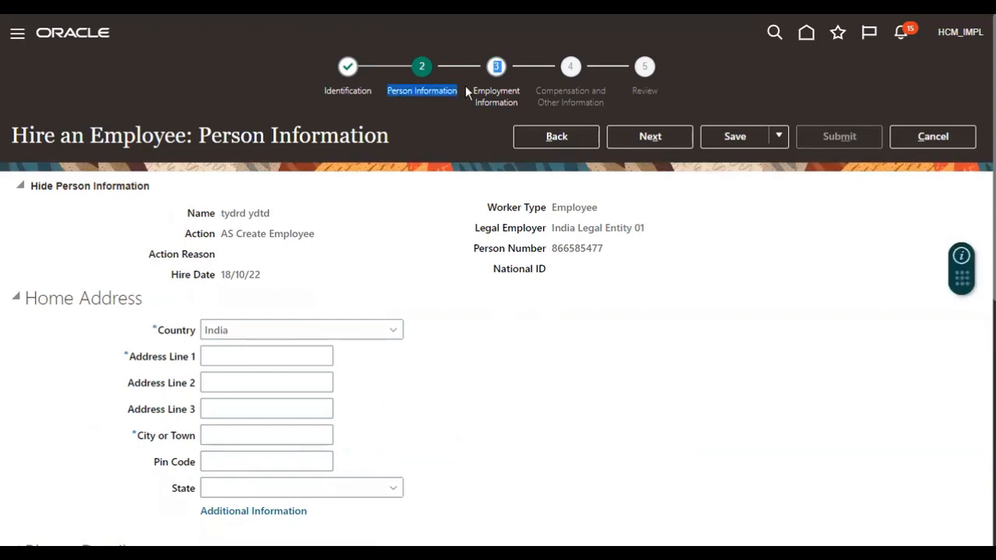
{"action": "scroll", "coordinate": [489, 252], "scroll_direction": "down", "scroll_amount": 5}
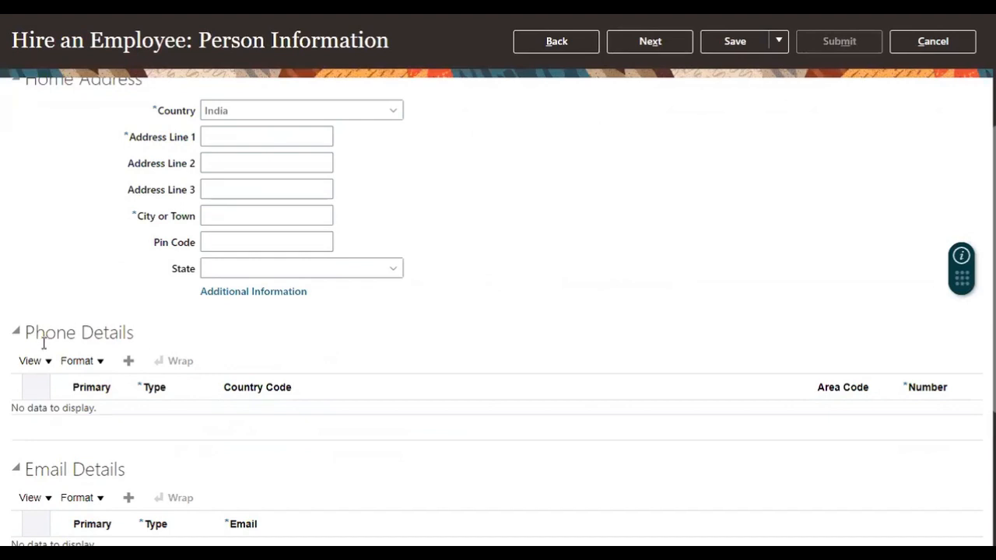
- Add a row under Phone Details and view the available phone Type options
{"action": "left_click_drag", "start_coordinate": [28, 332], "coordinate": [122, 327]}
{"action": "left_click", "coordinate": [128, 360]}
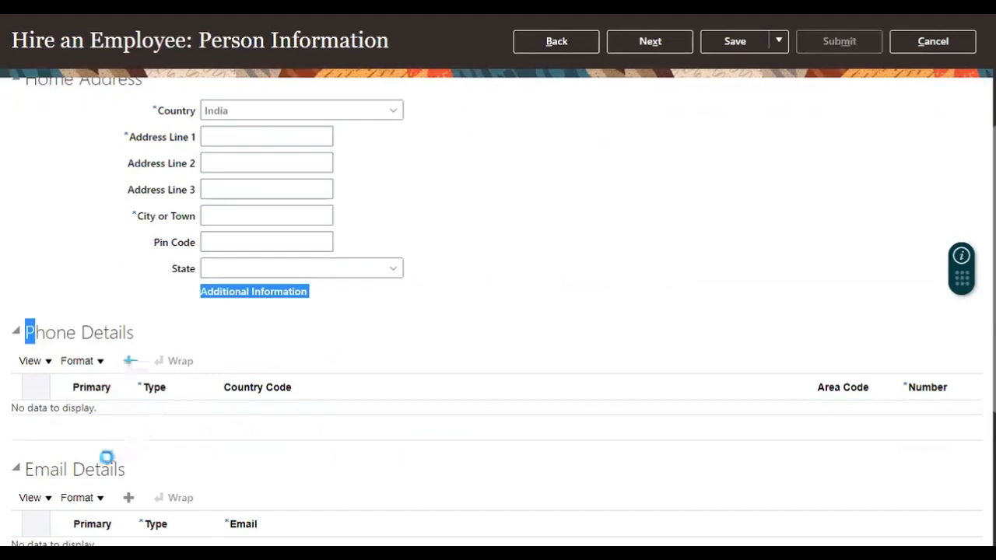
{"action": "left_click", "coordinate": [172, 417]}
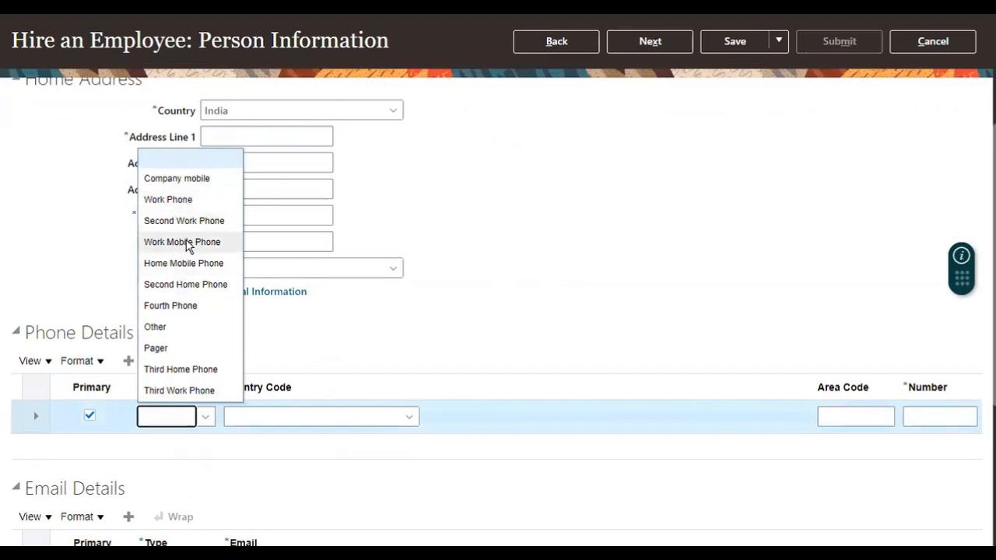
{"action": "left_click", "coordinate": [372, 311]}
- Add a row under Email Details and view the available email Type options
{"action": "scroll", "coordinate": [122, 349], "scroll_direction": "down", "scroll_amount": 4}
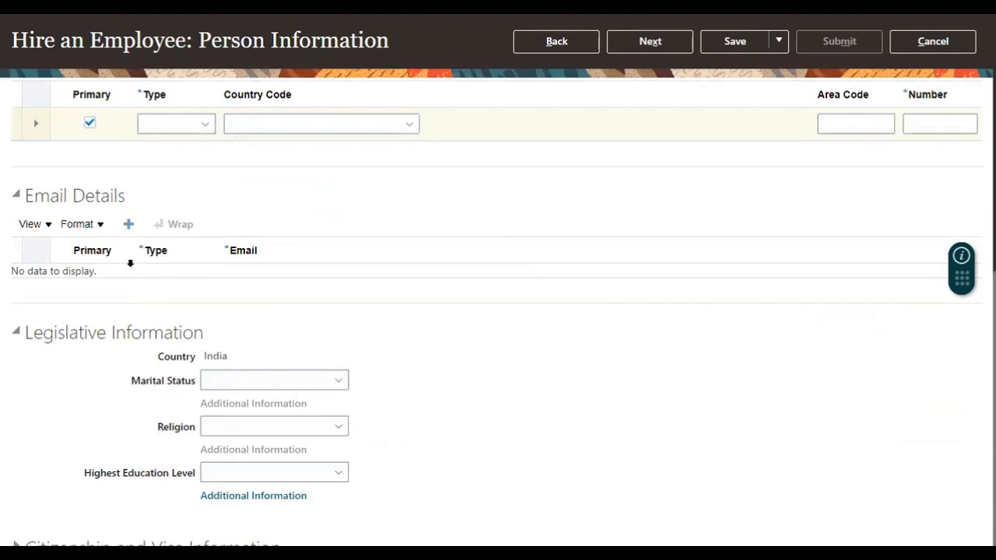
{"action": "left_click", "coordinate": [158, 281]}
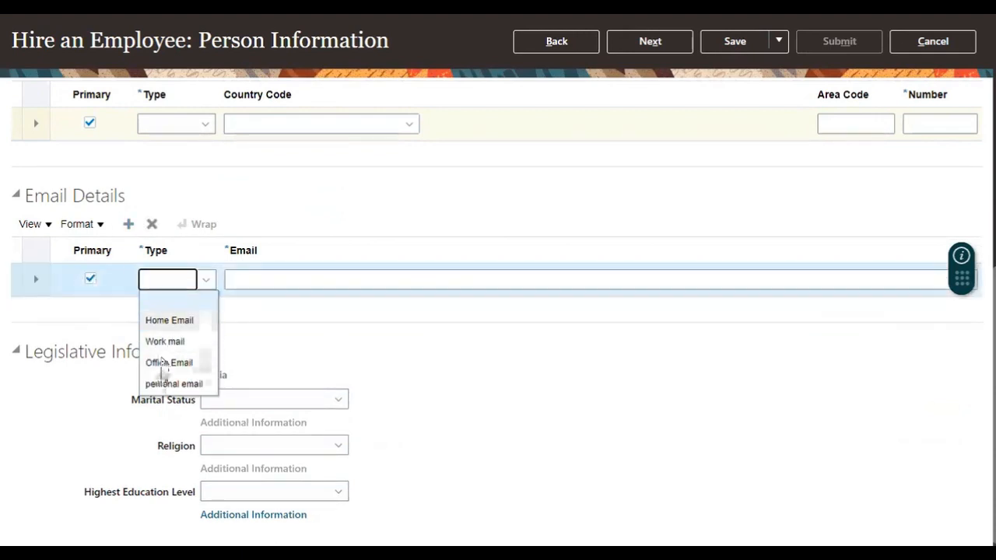
{"action": "left_click", "coordinate": [349, 339]}
- Review the Marital Status, Religion and Highest Education Level options under Legislative Information
{"action": "scroll", "coordinate": [413, 322], "scroll_direction": "down", "scroll_amount": 2}
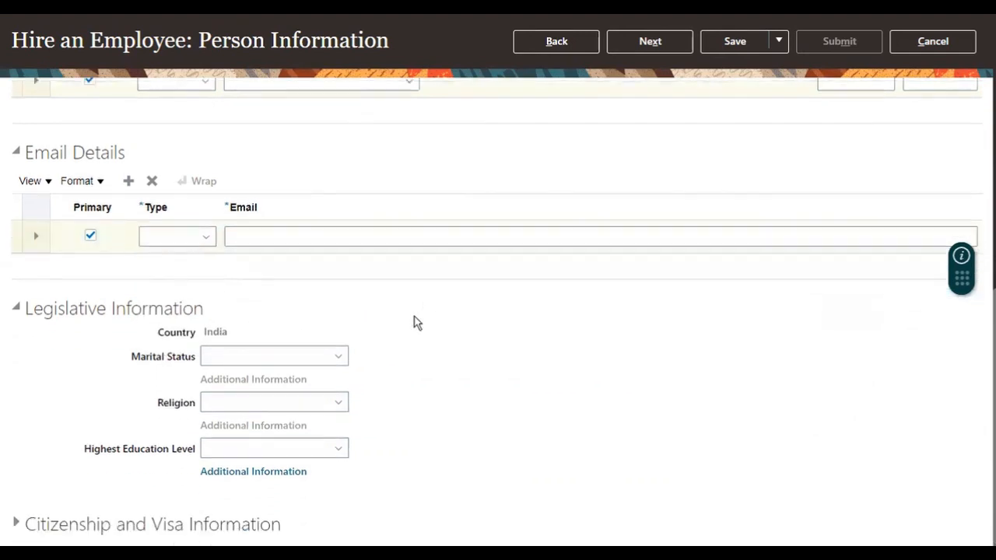
{"action": "left_click_drag", "start_coordinate": [130, 336], "coordinate": [198, 333]}
{"action": "left_click", "coordinate": [238, 339]}
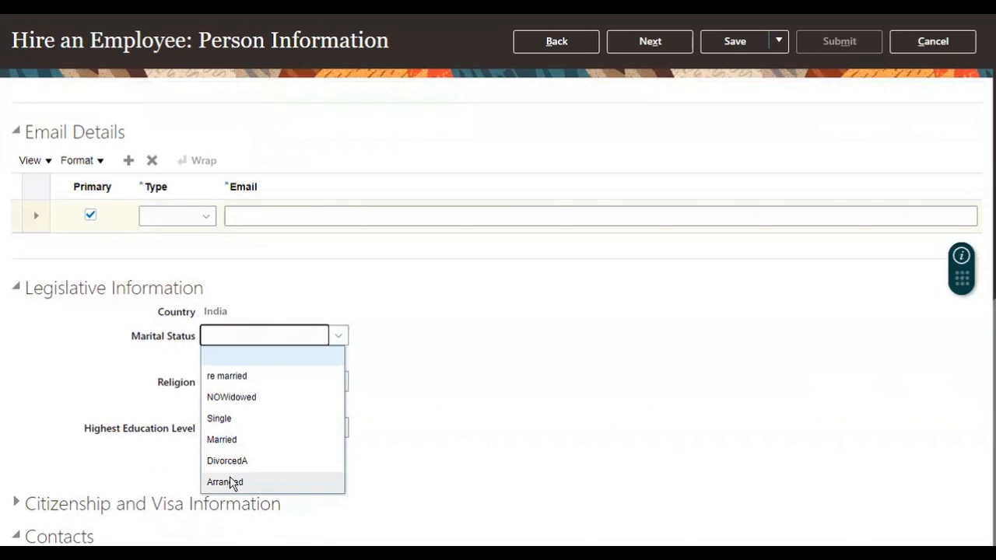
{"action": "left_click", "coordinate": [440, 316]}
{"action": "left_click", "coordinate": [304, 381]}
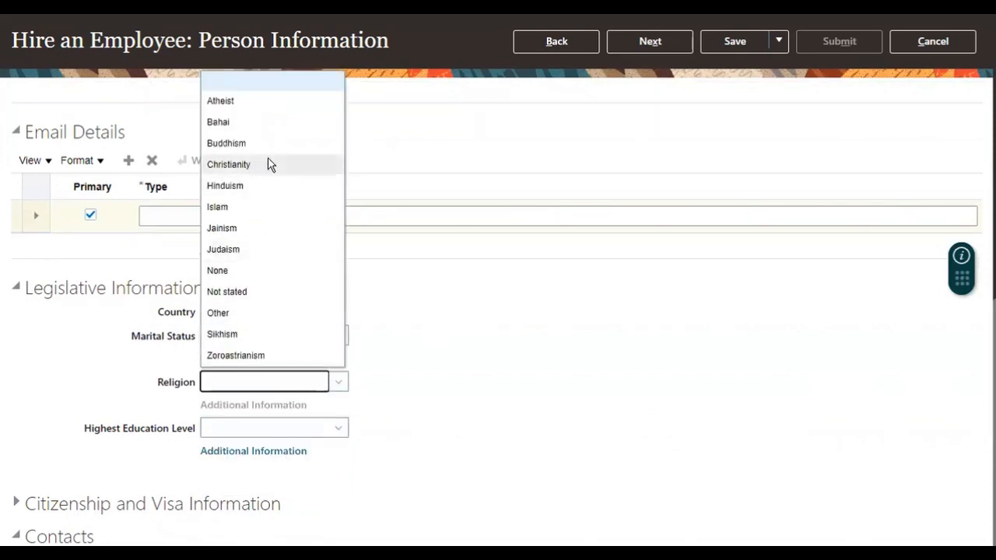
{"action": "left_click_drag", "start_coordinate": [405, 299], "coordinate": [423, 324]}
{"action": "left_click", "coordinate": [254, 438]}
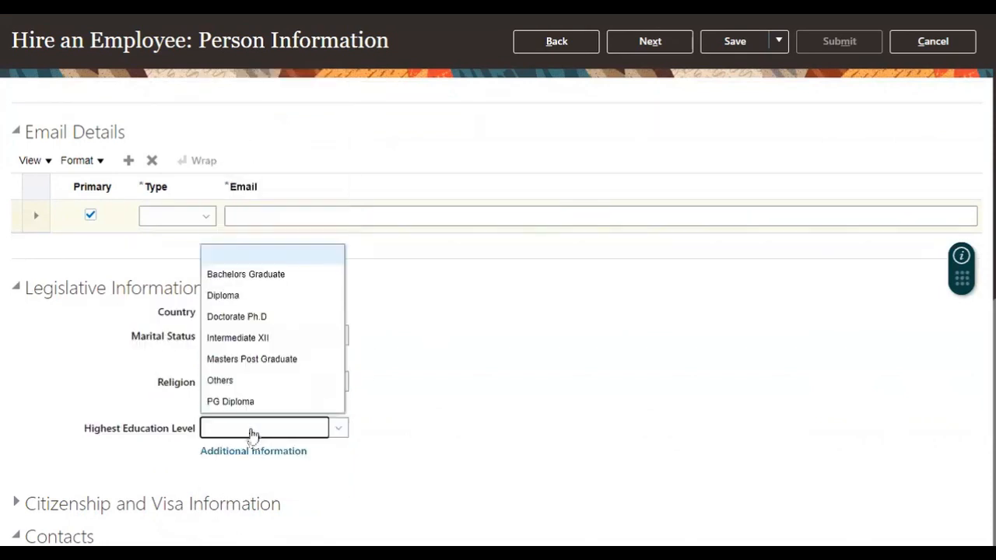
{"action": "left_click", "coordinate": [495, 327]}
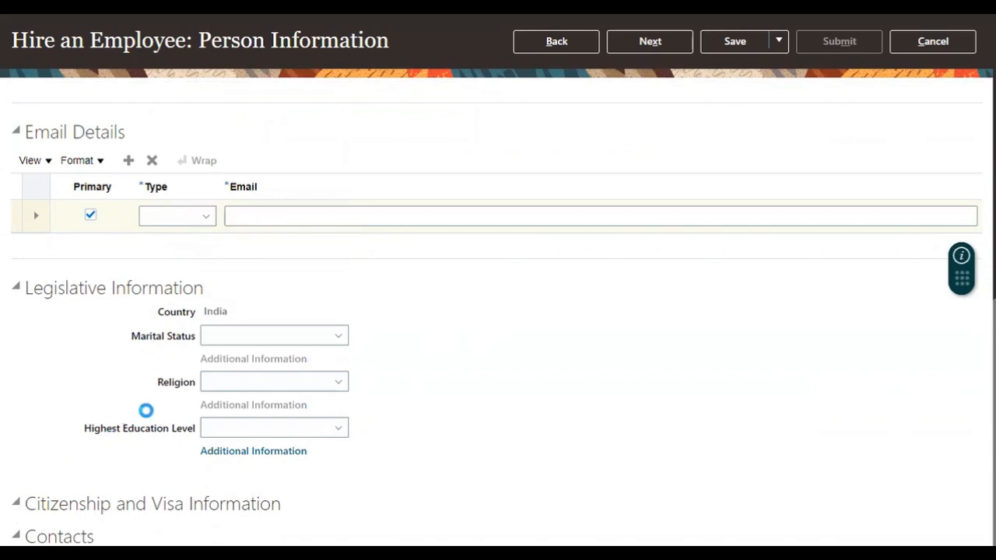
- Examine the Citizenship and Visa Information section, including the Citizenship options and the Passport fields
{"action": "scroll", "coordinate": [338, 304], "scroll_direction": "down", "scroll_amount": 2}
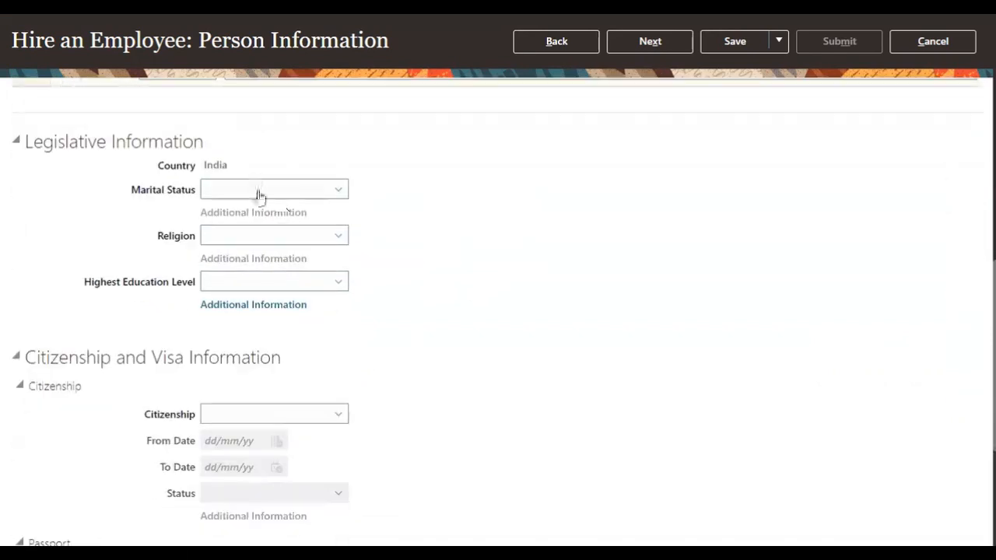
{"action": "scroll", "coordinate": [302, 301], "scroll_direction": "down", "scroll_amount": 2}
{"action": "scroll", "coordinate": [302, 301], "scroll_direction": "down", "scroll_amount": 1}
{"action": "left_click", "coordinate": [284, 193]}
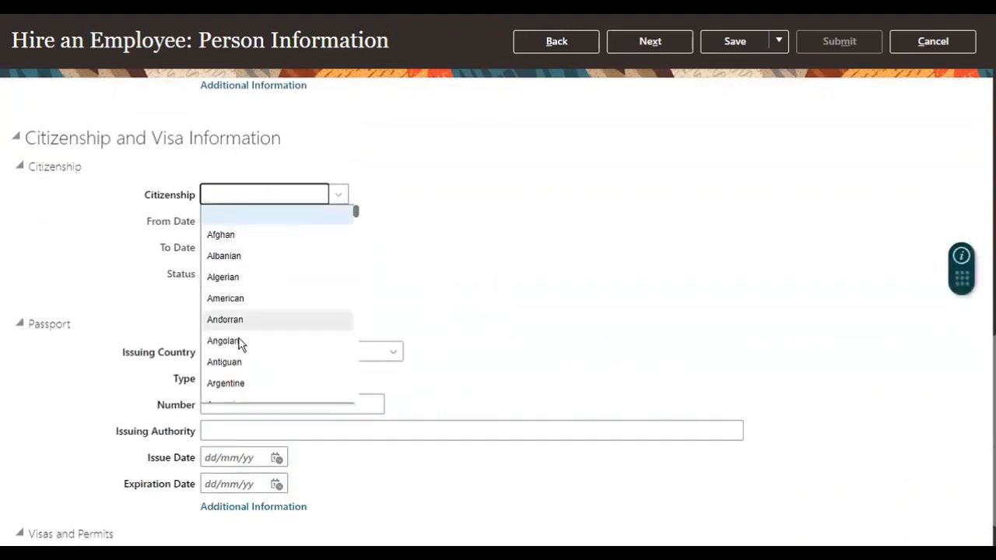
{"action": "left_click", "coordinate": [481, 221]}
{"action": "left_click", "coordinate": [238, 380]}
{"action": "left_click", "coordinate": [114, 386]}
- Return to Phone Details and view the phone Type options of the added row again
{"action": "scroll", "coordinate": [333, 227], "scroll_direction": "up", "scroll_amount": 5}
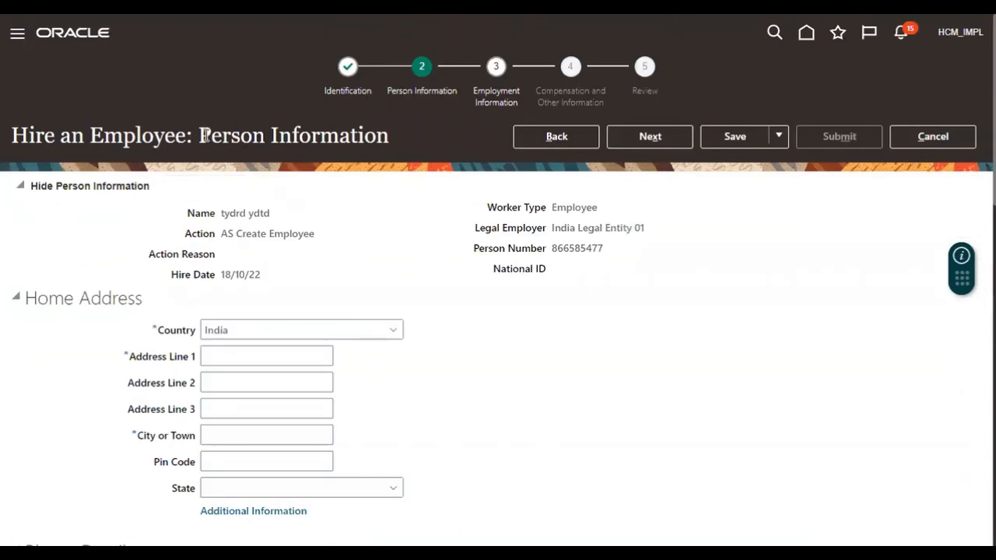
{"action": "scroll", "coordinate": [250, 333], "scroll_direction": "down", "scroll_amount": 5}
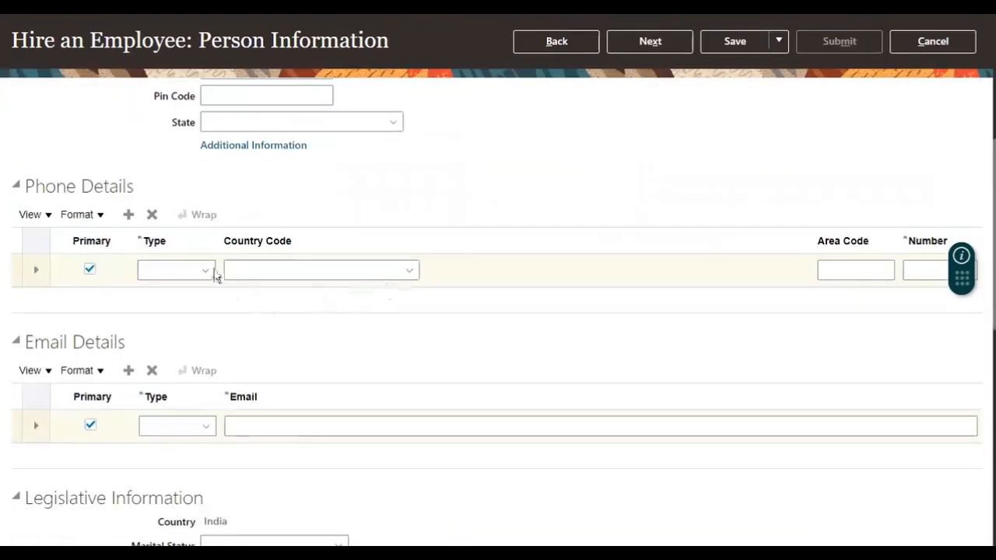
{"action": "left_click", "coordinate": [195, 270]}
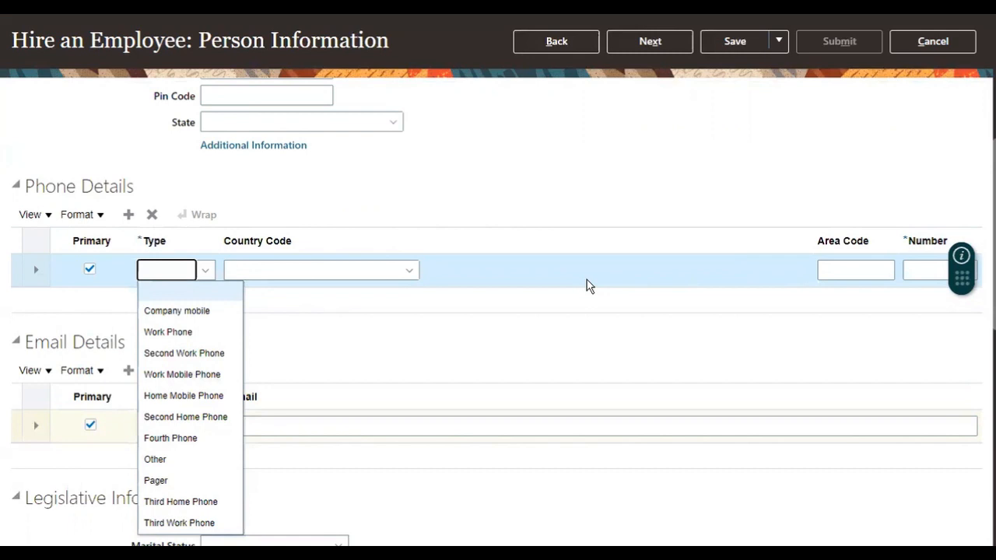
- Cancel the Hire an Employee transaction and discard its unsaved changes
{"action": "scroll", "coordinate": [590, 286], "scroll_direction": "up", "scroll_amount": 5}
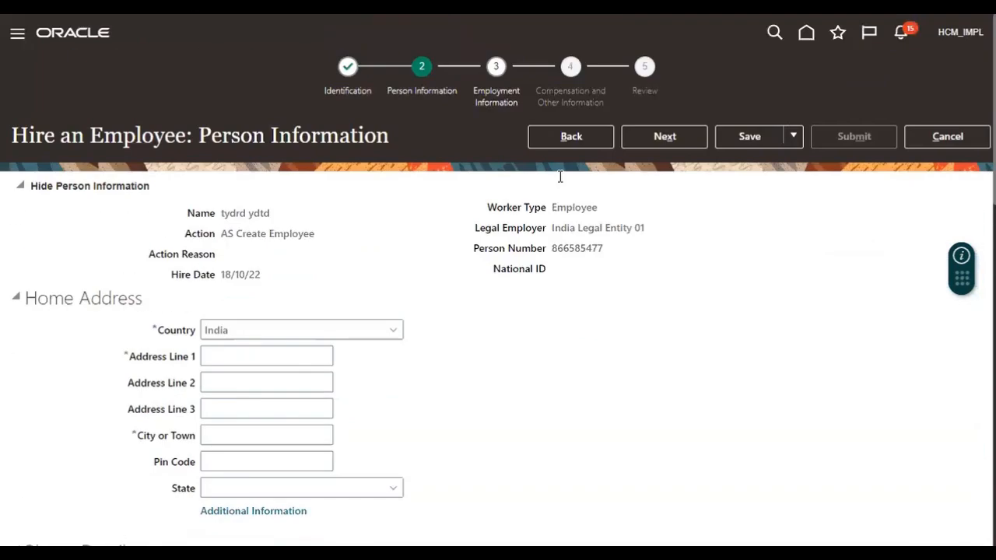
{"action": "left_click", "coordinate": [947, 136]}
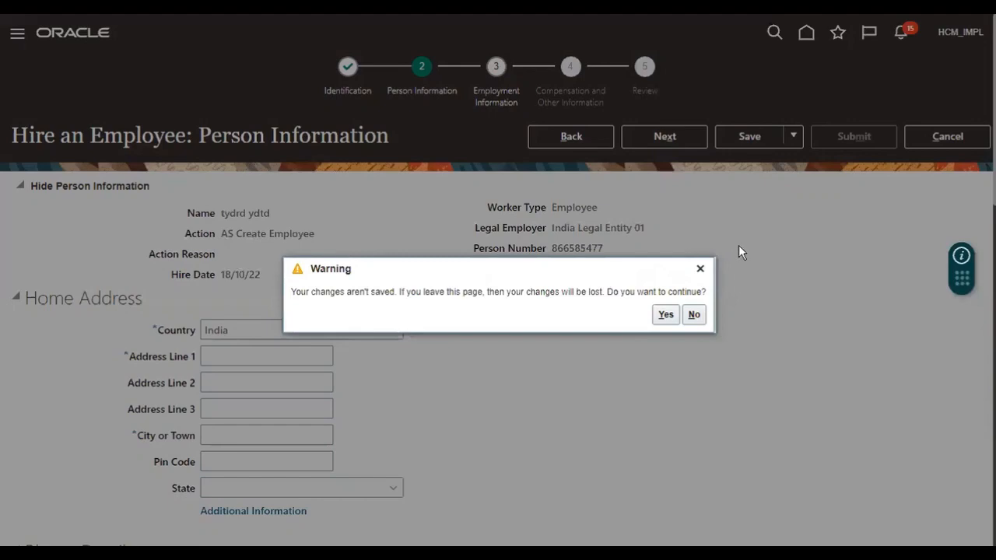
{"action": "left_click", "coordinate": [670, 315]}
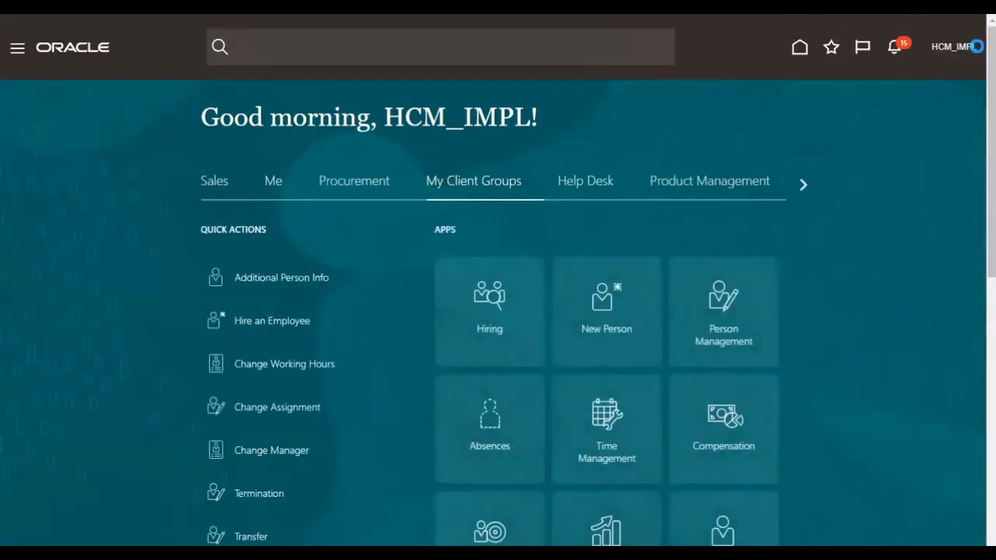
- Open Setup and Maintenance and switch the setup offering to Workforce Deployment
{"action": "left_click", "coordinate": [976, 47]}
{"action": "left_click", "coordinate": [710, 265]}
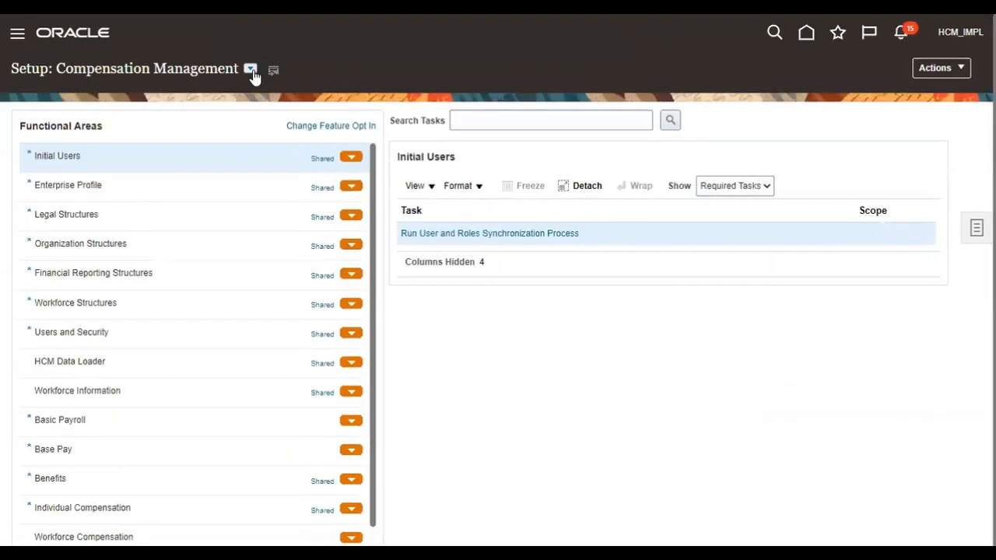
{"action": "left_click", "coordinate": [251, 70]}
{"action": "scroll", "coordinate": [297, 130], "scroll_direction": "down", "scroll_amount": 5}
{"action": "left_click", "coordinate": [305, 240]}
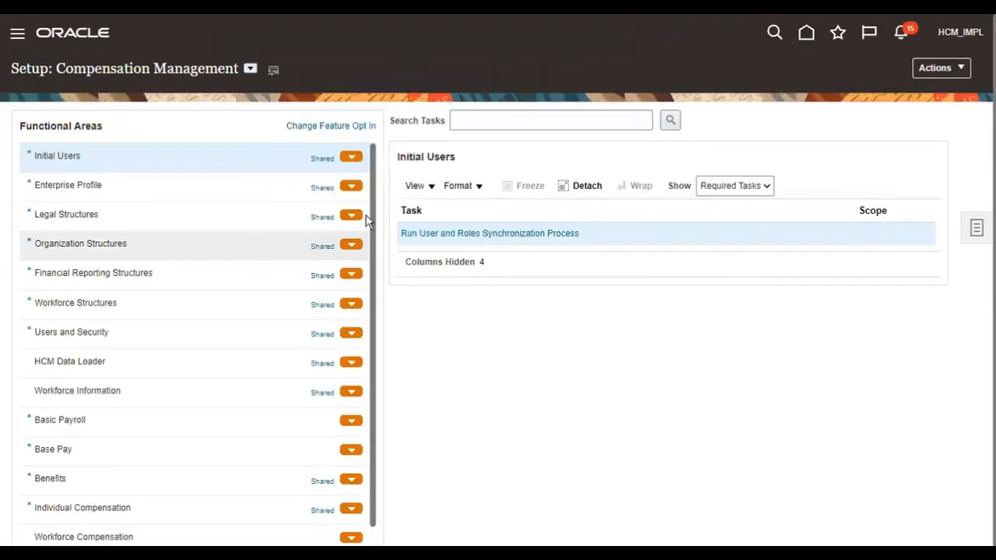
- Enter Manage%Lookup% as the setup task search term
{"action": "left_click", "coordinate": [505, 122]}
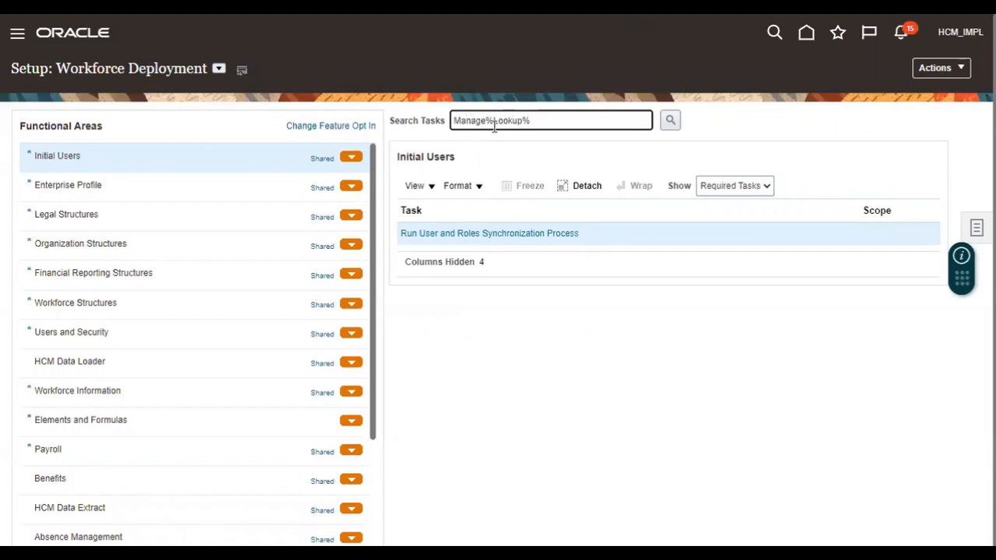
{"action": "left_click_drag", "start_coordinate": [457, 120], "coordinate": [518, 121]}
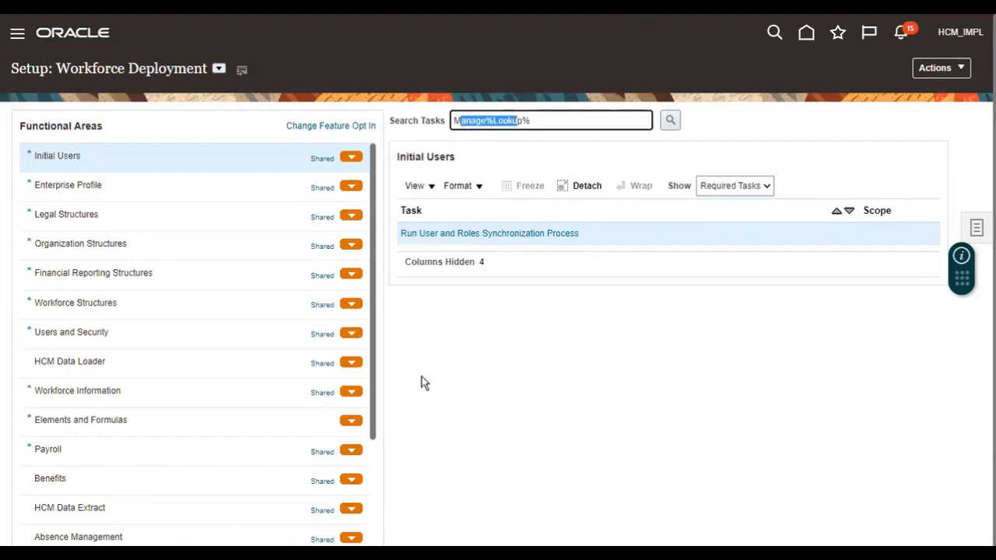
{"action": "left_click", "coordinate": [420, 509]}
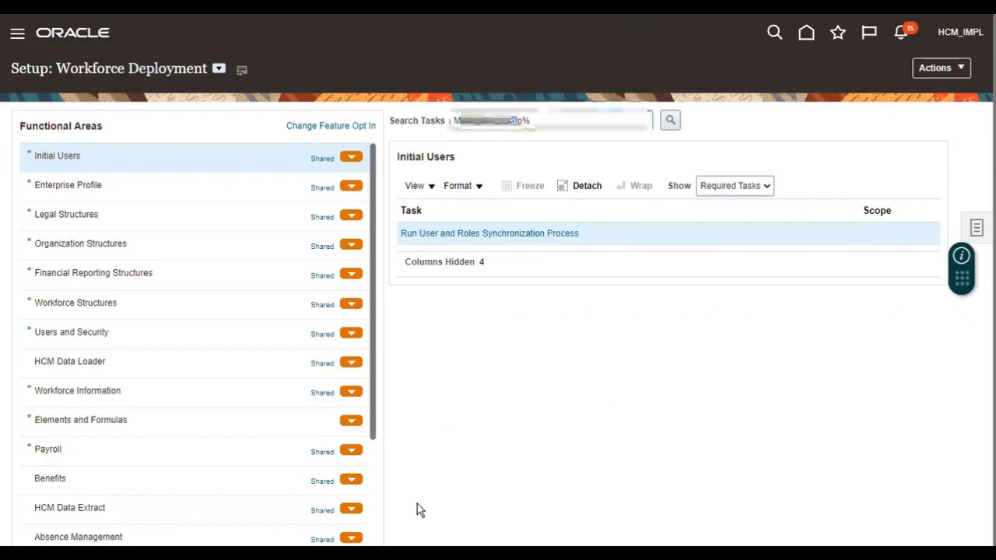
- Switch to the Excel course workbook and examine the configuration tasks in the Task Name column of the Global HR sheet
{"action": "key", "text": "alt+Tab"}
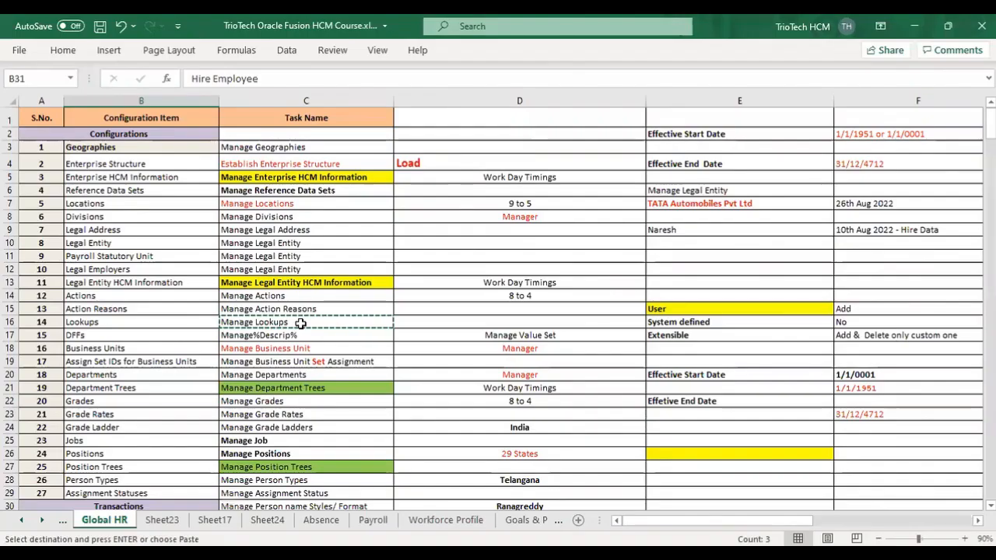
{"action": "scroll", "coordinate": [287, 322], "scroll_direction": "down", "scroll_amount": 2}
{"action": "scroll", "coordinate": [337, 298], "scroll_direction": "up", "scroll_amount": 2}
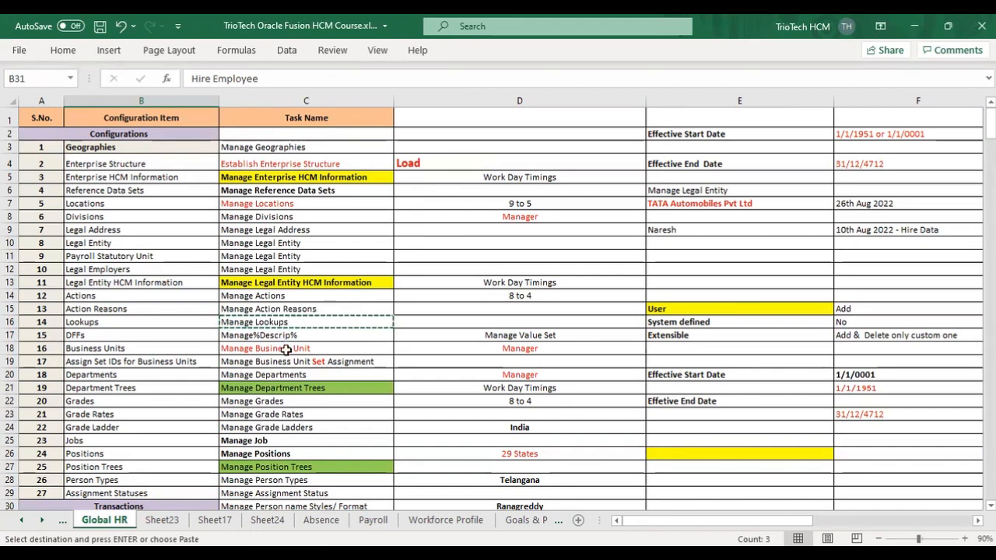
{"action": "left_click", "coordinate": [289, 374]}
{"action": "left_click", "coordinate": [280, 400]}
{"action": "left_click", "coordinate": [282, 414]}
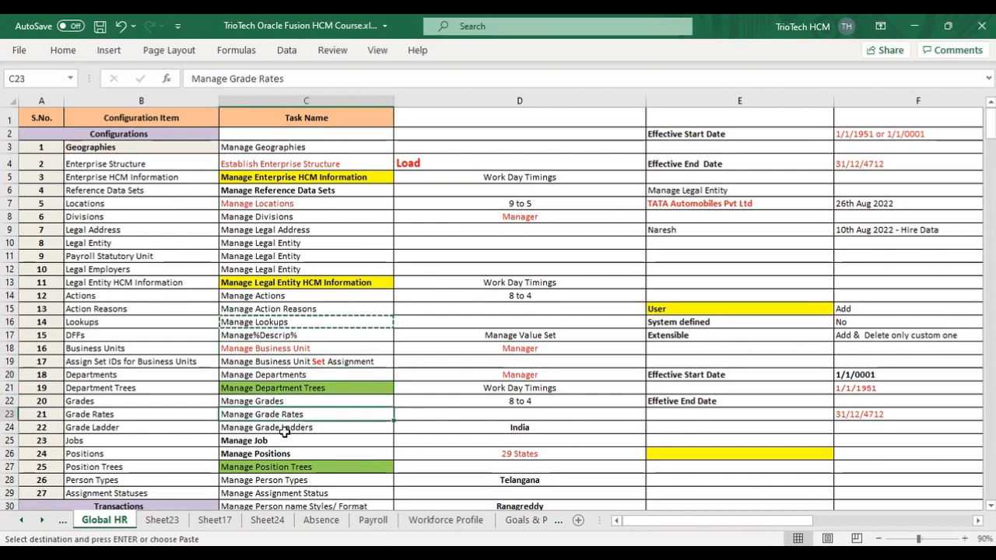
{"action": "left_click", "coordinate": [276, 349]}
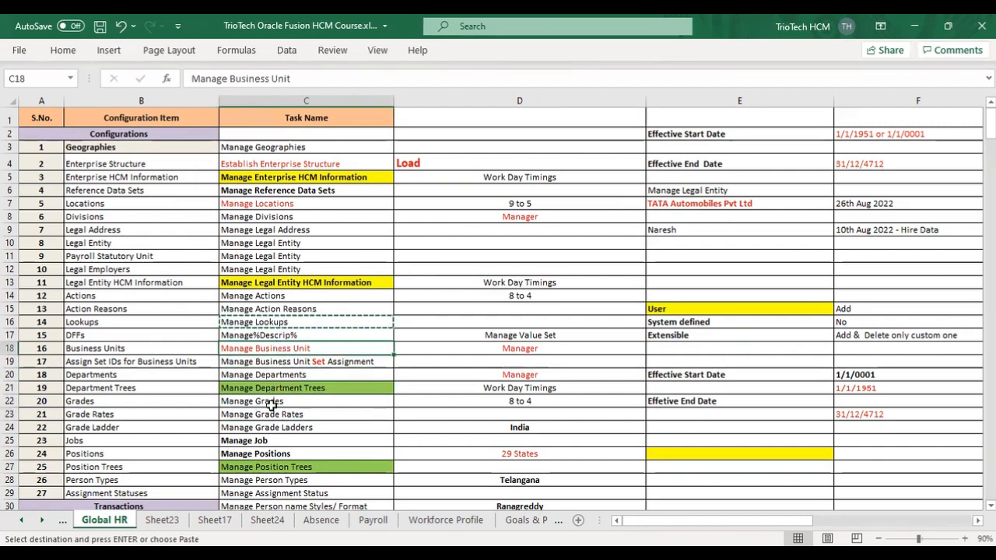
{"action": "left_click", "coordinate": [285, 376]}
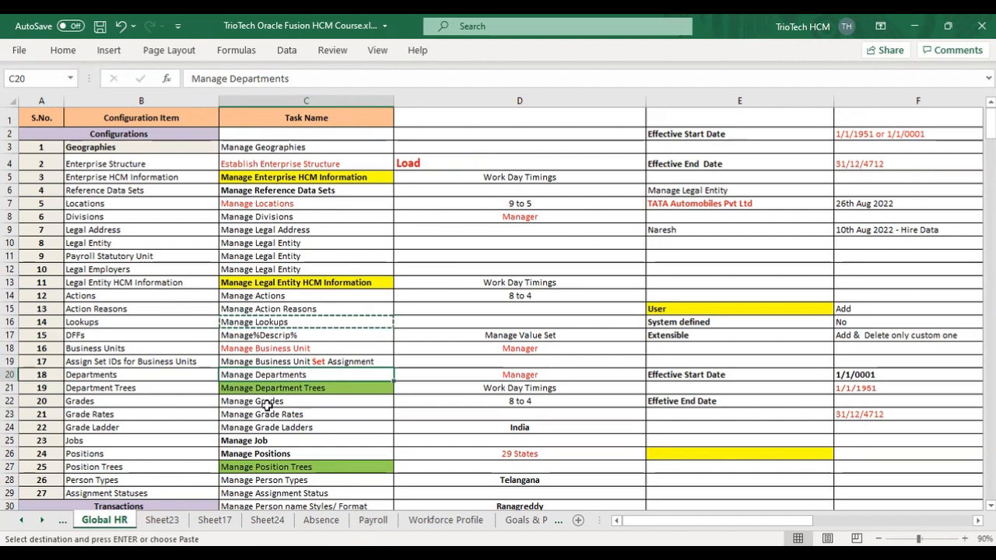
{"action": "left_click", "coordinate": [269, 400]}
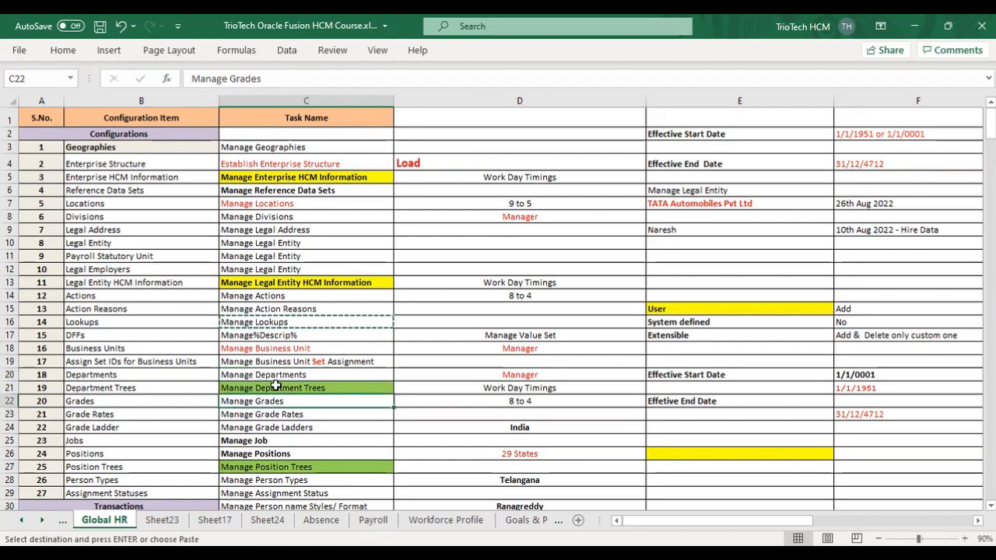
{"action": "left_click_drag", "start_coordinate": [305, 148], "coordinate": [303, 480]}
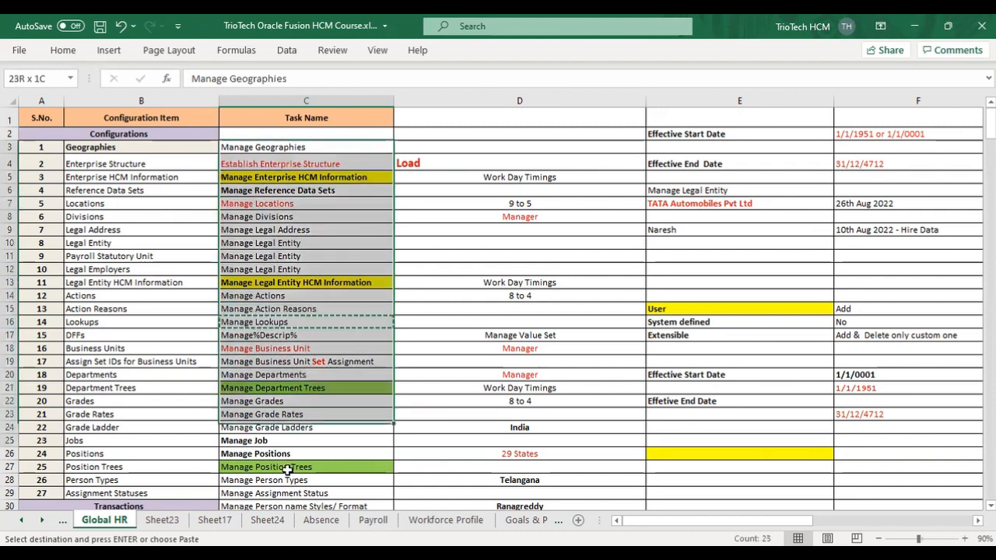
- Return to the Oracle setup page and run the task search for Manage%Lookup%
{"action": "left_click", "coordinate": [281, 319]}
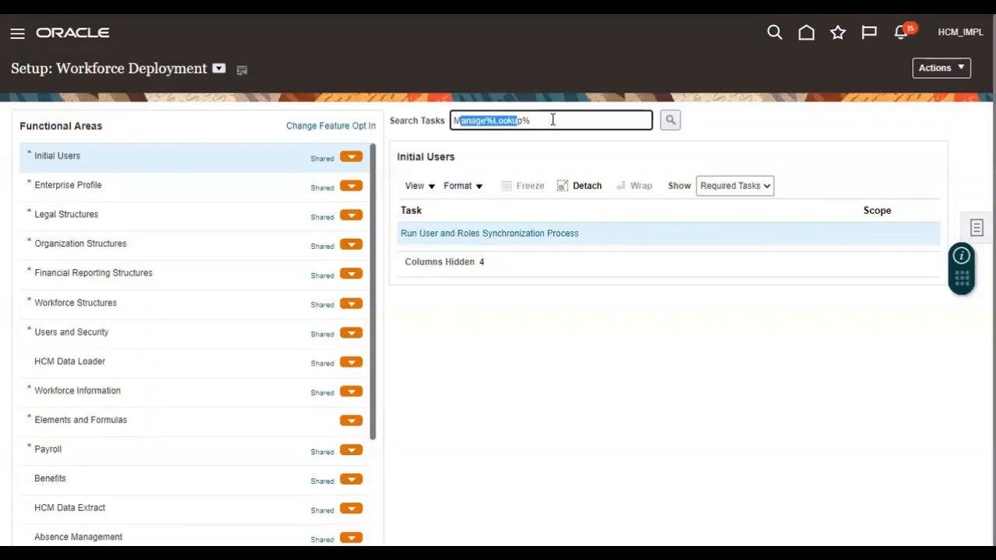
{"action": "left_click", "coordinate": [640, 116]}
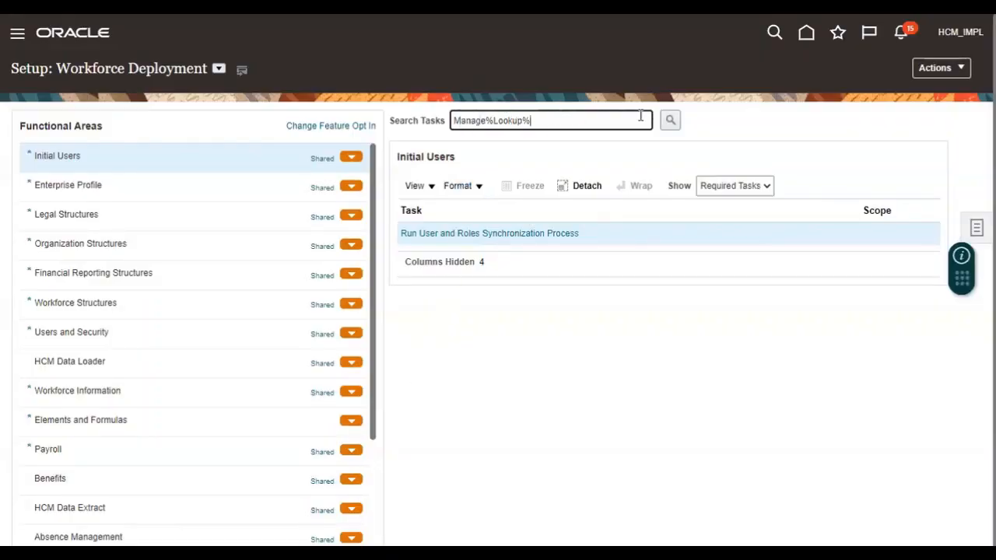
{"action": "left_click", "coordinate": [672, 120]}
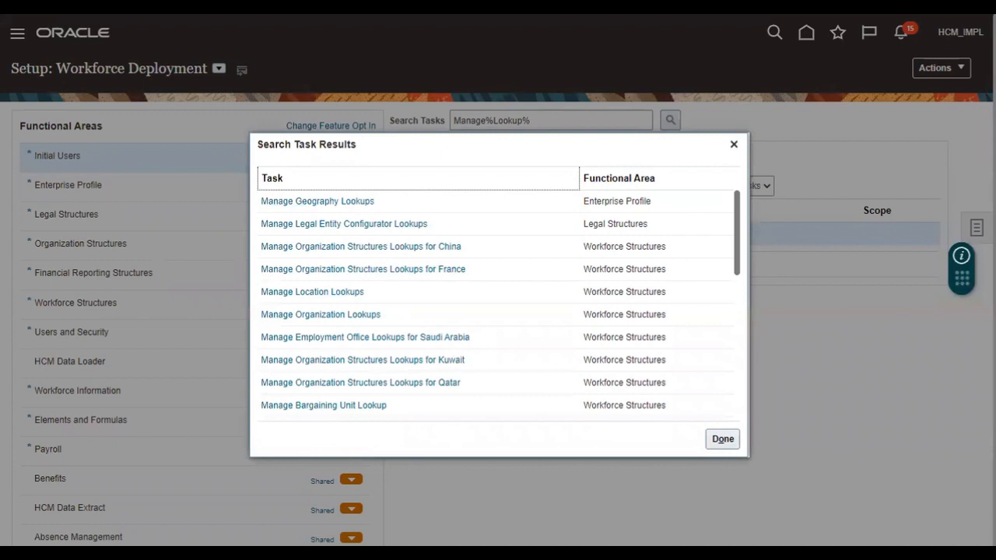
- Compare the lookup task search results with the Task Name list in the Excel workbook
{"action": "key", "text": "alt+Tab"}
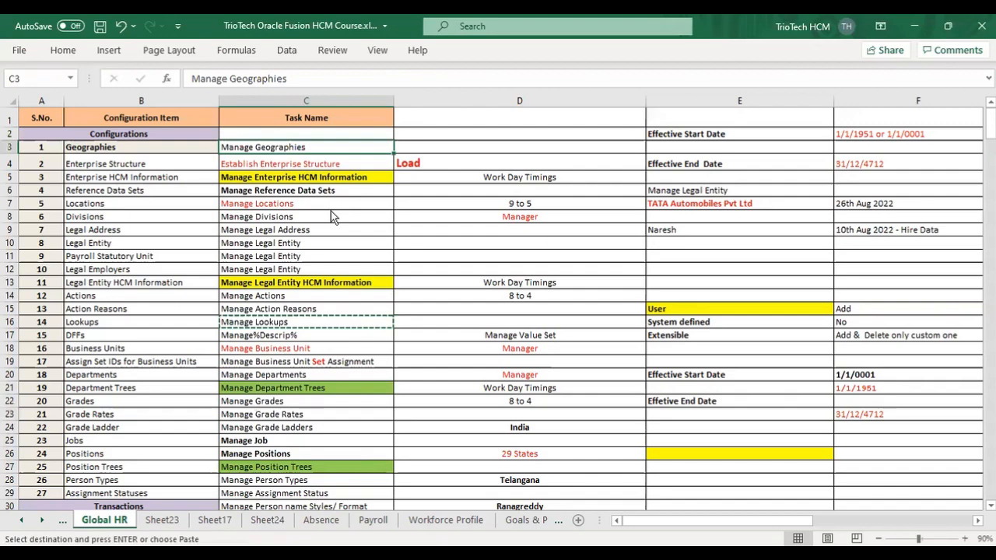
{"action": "key", "text": "alt+Tab"}
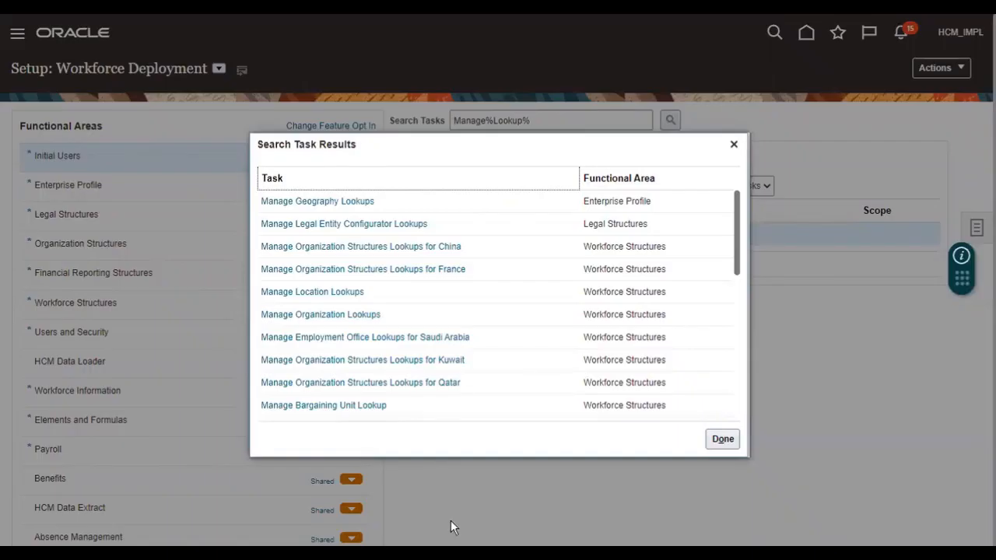
{"action": "key", "text": "alt+Tab"}
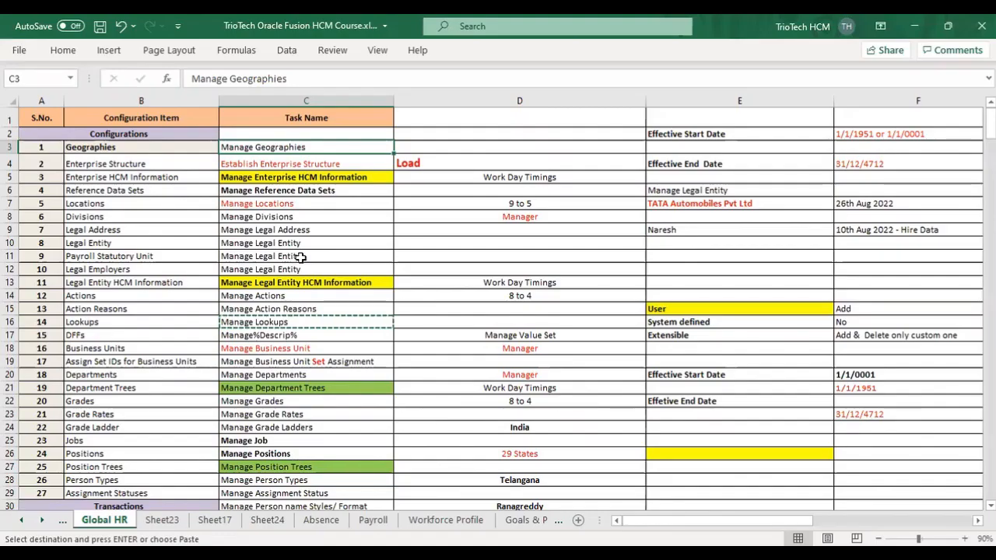
- Return from the Excel workbook to the Oracle task search results and review the Workforce Structures lookup tasks, repositioning the results window
{"action": "left_click", "coordinate": [276, 203]}
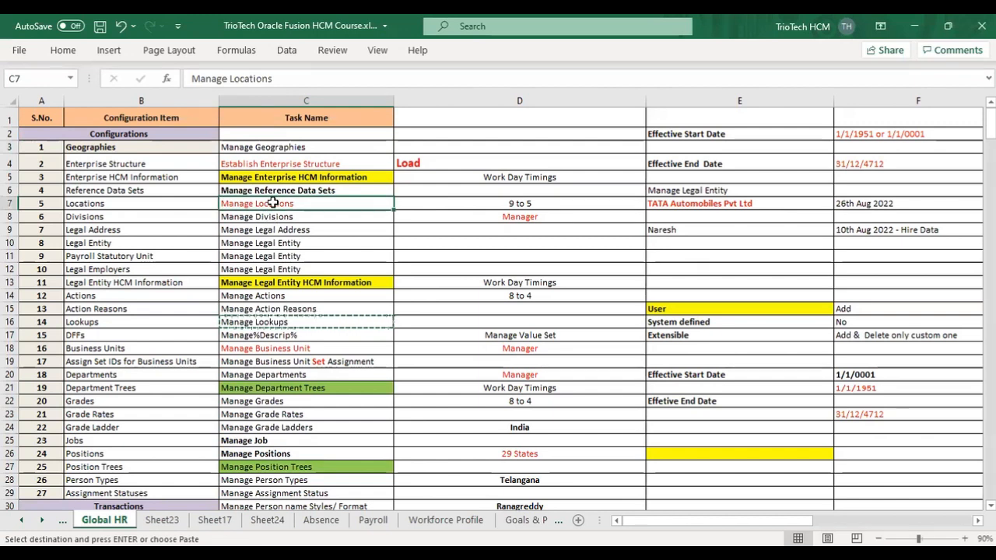
{"action": "left_click", "coordinate": [370, 553]}
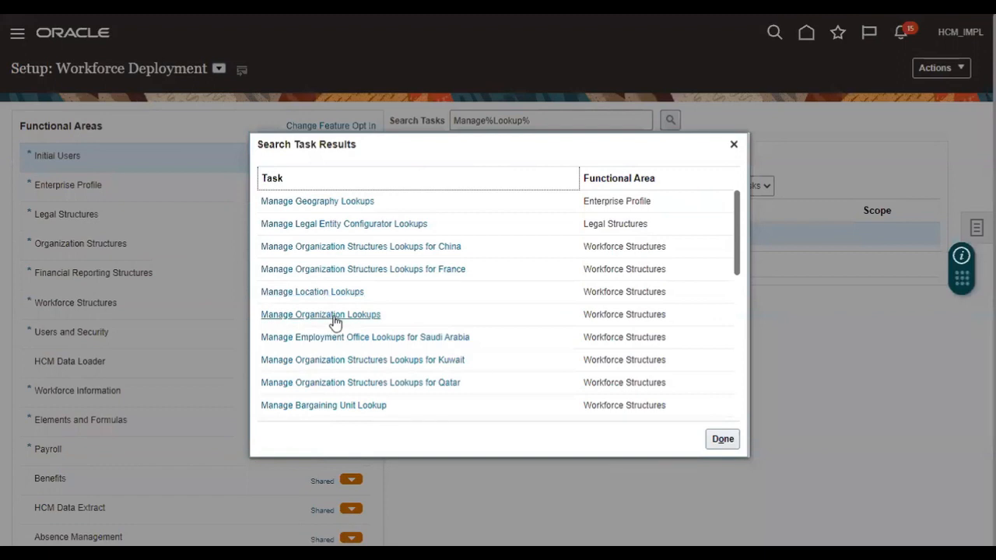
{"action": "scroll", "coordinate": [334, 319], "scroll_direction": "down", "scroll_amount": 3}
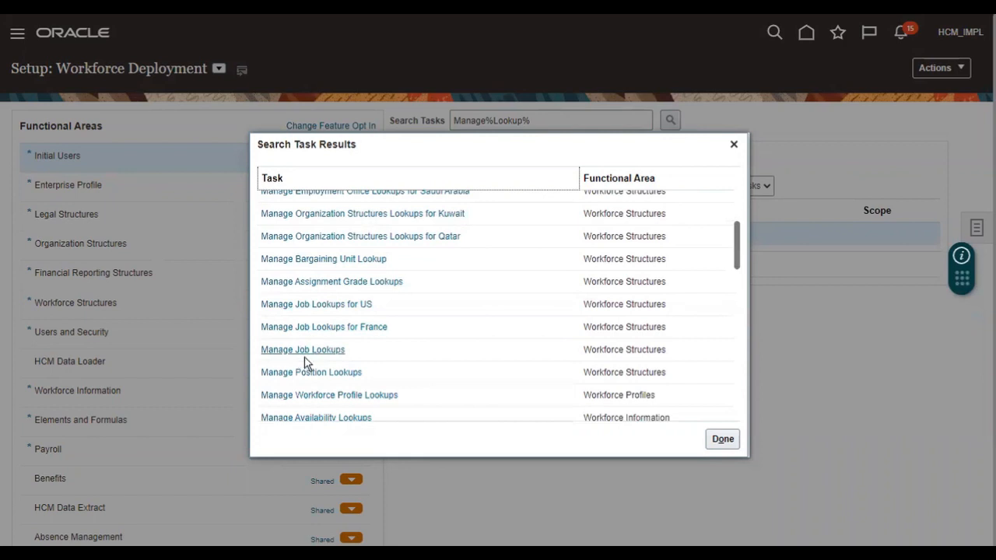
{"action": "scroll", "coordinate": [389, 302], "scroll_direction": "down", "scroll_amount": 5}
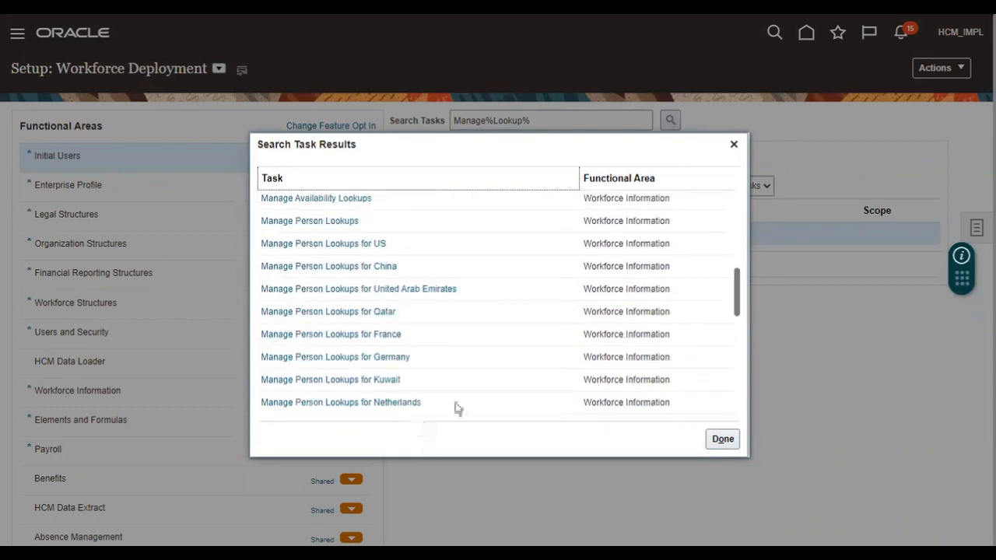
{"action": "left_click_drag", "start_coordinate": [478, 160], "coordinate": [415, 304]}
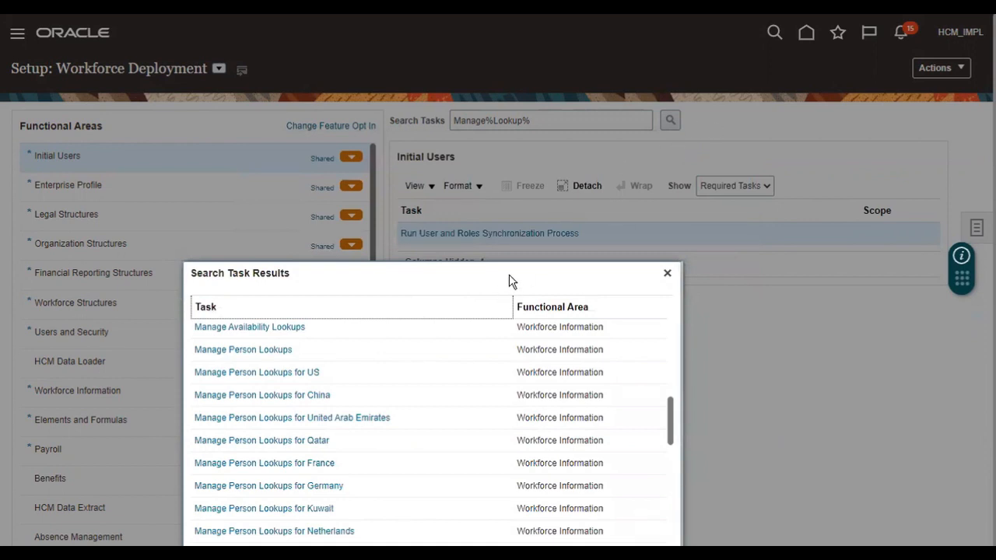
{"action": "left_click_drag", "start_coordinate": [509, 281], "coordinate": [643, 155]}
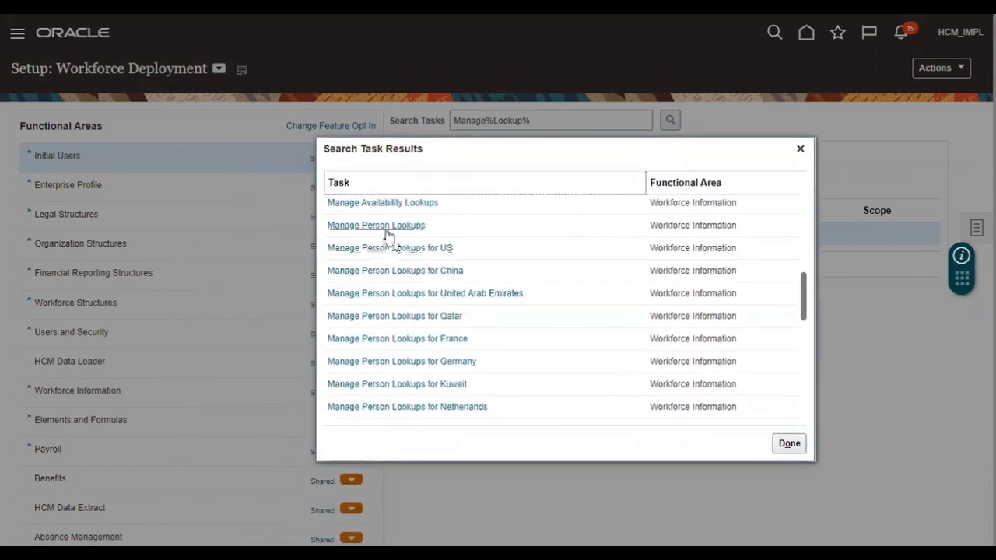
- Examine the remaining lookup tasks in the search results, from Workforce Information through Payroll to Application Extensions
{"action": "scroll", "coordinate": [391, 233], "scroll_direction": "up", "scroll_amount": 1}
{"action": "scroll", "coordinate": [420, 272], "scroll_direction": "down", "scroll_amount": 2}
{"action": "scroll", "coordinate": [456, 303], "scroll_direction": "down", "scroll_amount": 3}
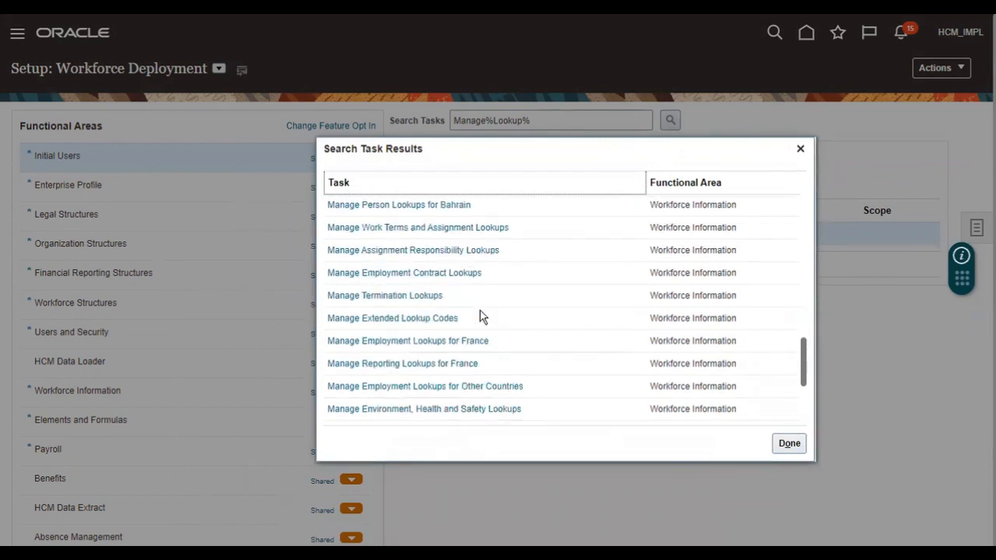
{"action": "scroll", "coordinate": [469, 296], "scroll_direction": "up", "scroll_amount": 1}
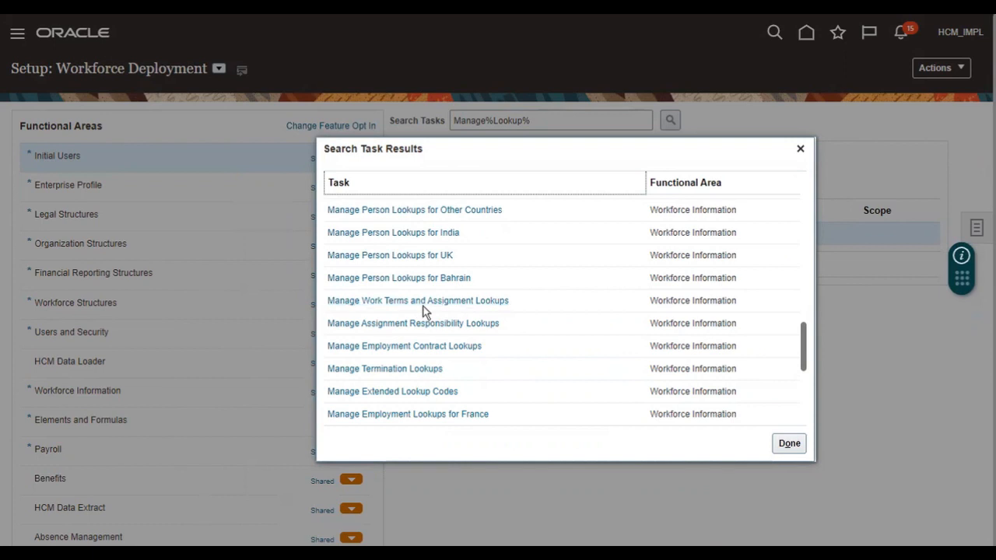
{"action": "scroll", "coordinate": [402, 345], "scroll_direction": "down", "scroll_amount": 3}
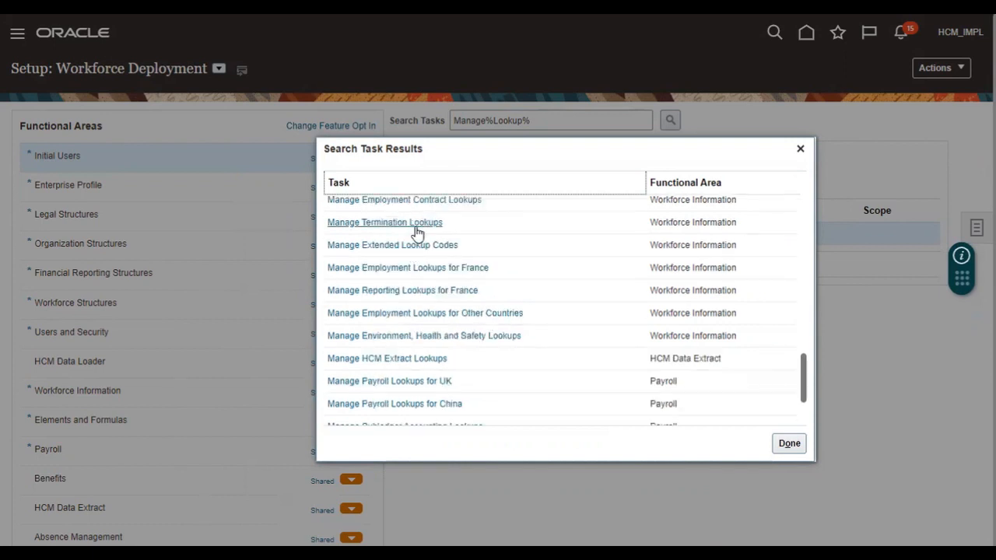
{"action": "scroll", "coordinate": [509, 302], "scroll_direction": "down", "scroll_amount": 3}
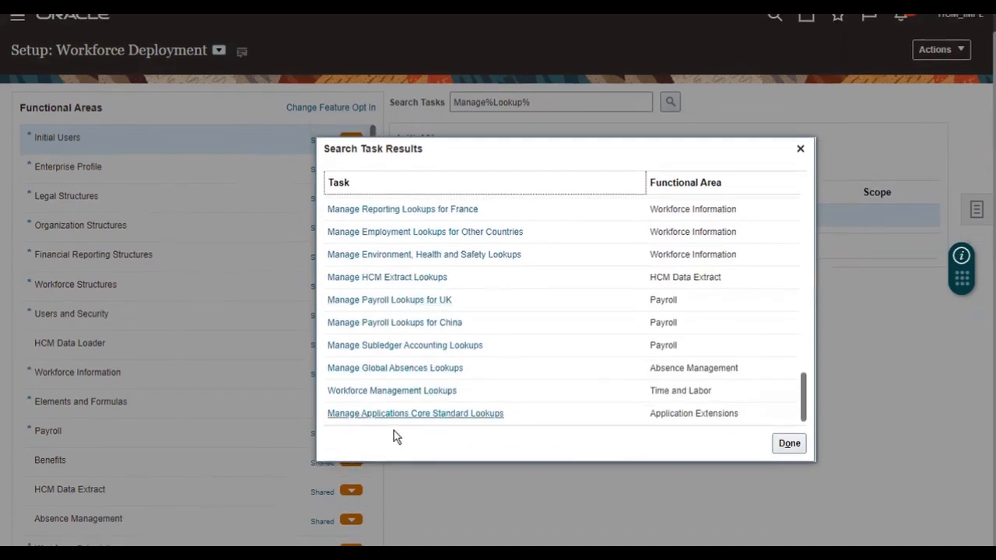
{"action": "scroll", "coordinate": [413, 398], "scroll_direction": "up", "scroll_amount": 3}
{"action": "scroll", "coordinate": [426, 262], "scroll_direction": "up", "scroll_amount": 10}
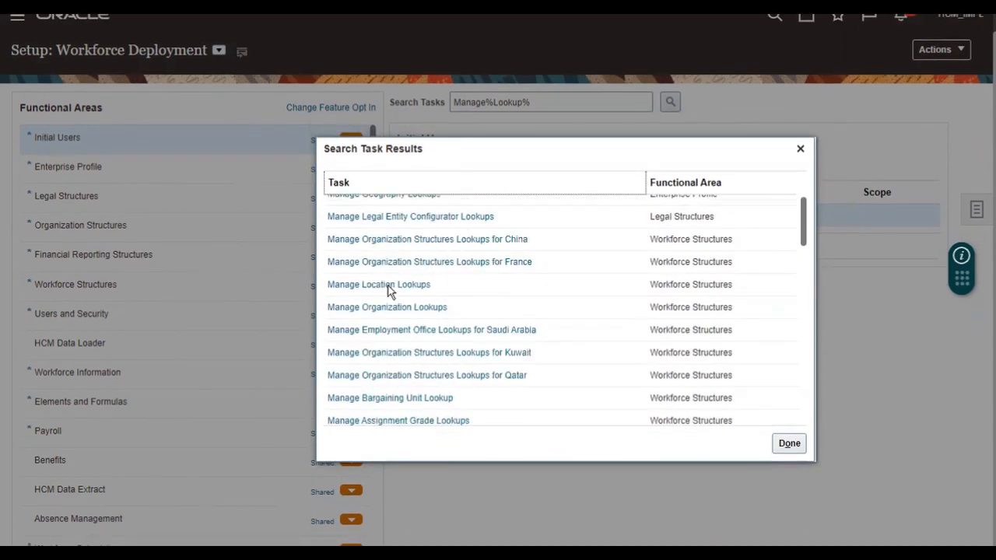
{"action": "scroll", "coordinate": [388, 290], "scroll_direction": "up", "scroll_amount": 2}
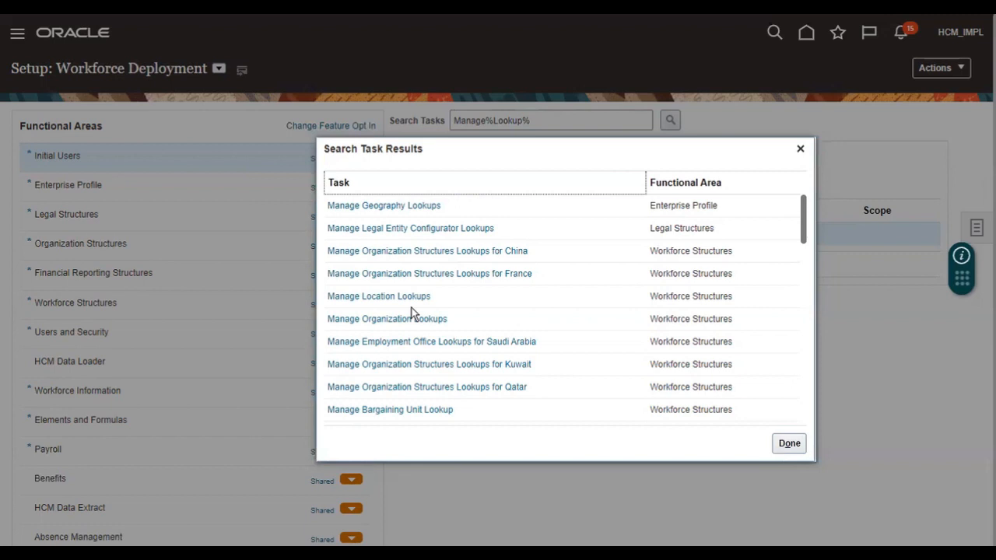
- Find Manage Person Lookups in the task search results and open that task from the Workforce Information functional area
{"action": "scroll", "coordinate": [467, 300], "scroll_direction": "down", "scroll_amount": 3}
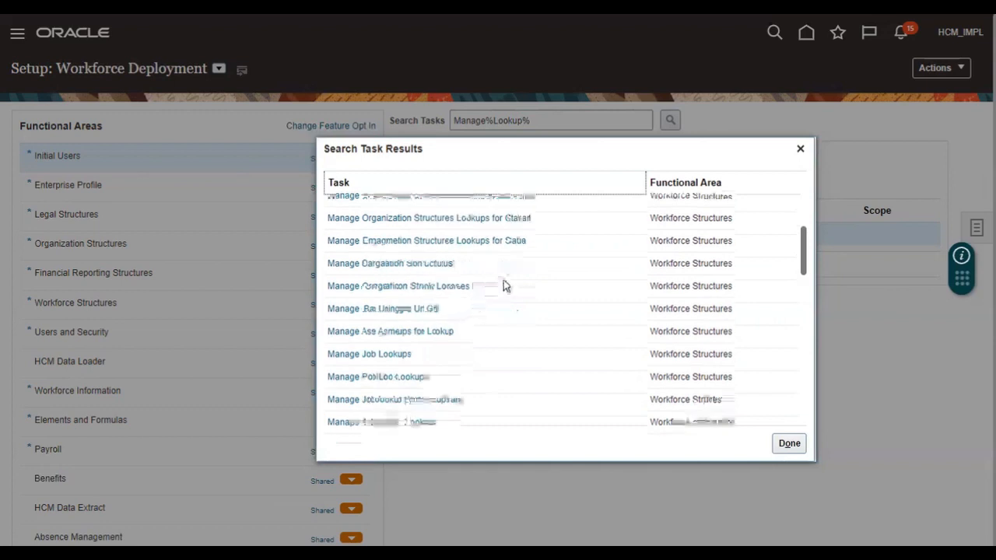
{"action": "scroll", "coordinate": [591, 310], "scroll_direction": "down", "scroll_amount": 2}
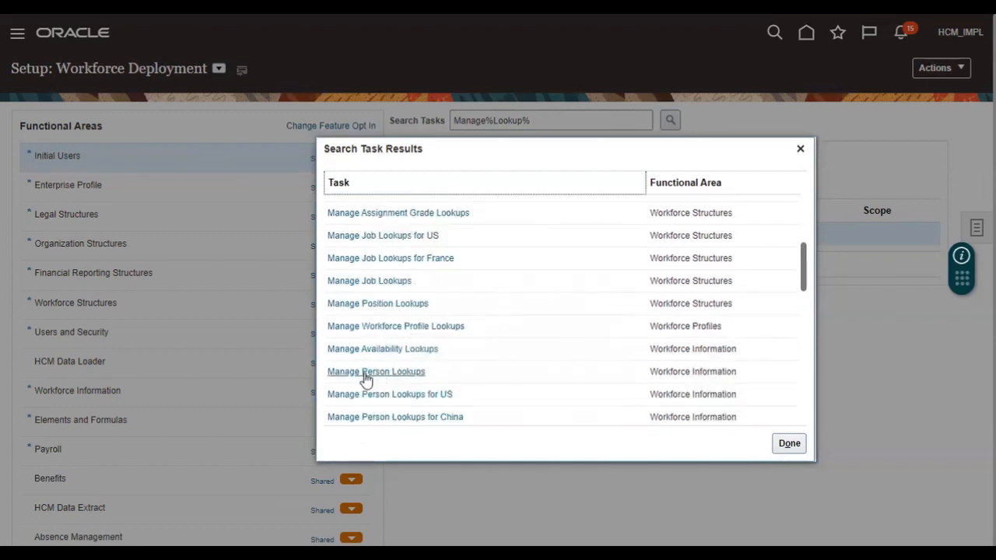
{"action": "scroll", "coordinate": [467, 350], "scroll_direction": "down", "scroll_amount": 3}
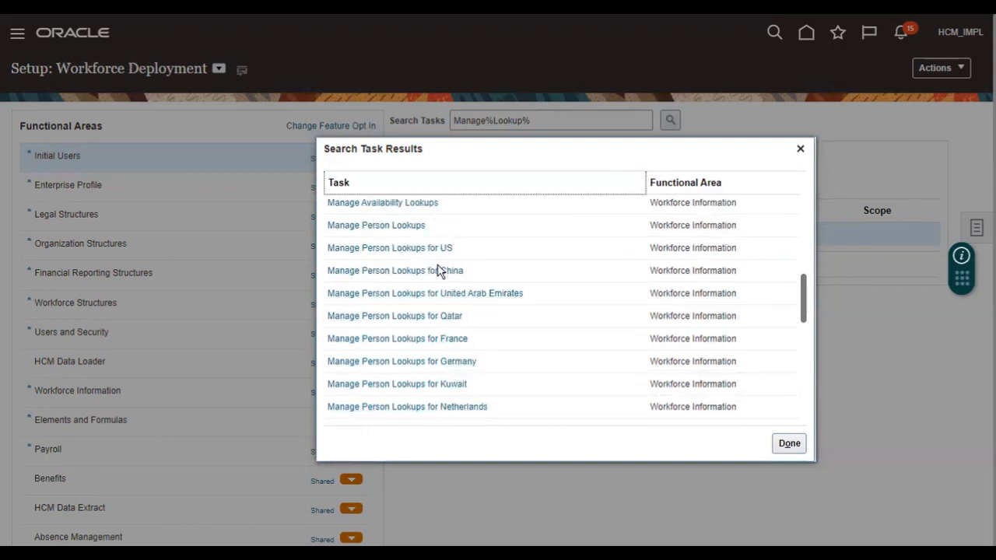
{"action": "scroll", "coordinate": [420, 304], "scroll_direction": "up", "scroll_amount": 2}
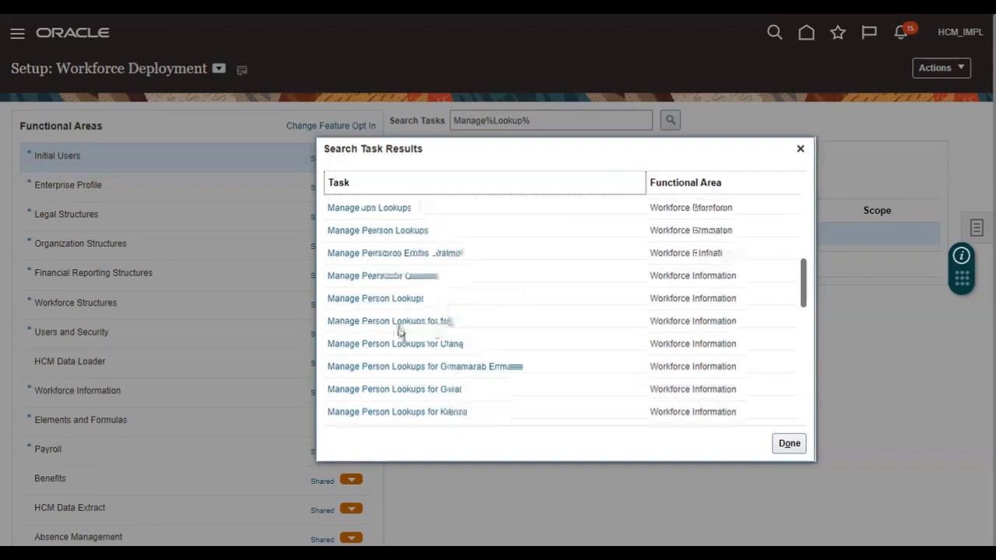
{"action": "left_click", "coordinate": [368, 303]}
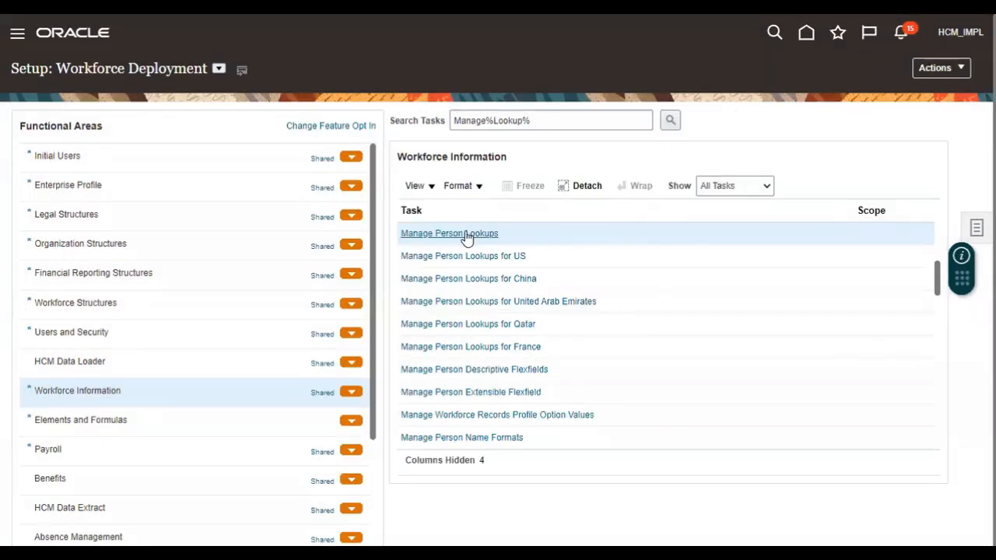
{"action": "left_click", "coordinate": [471, 233]}
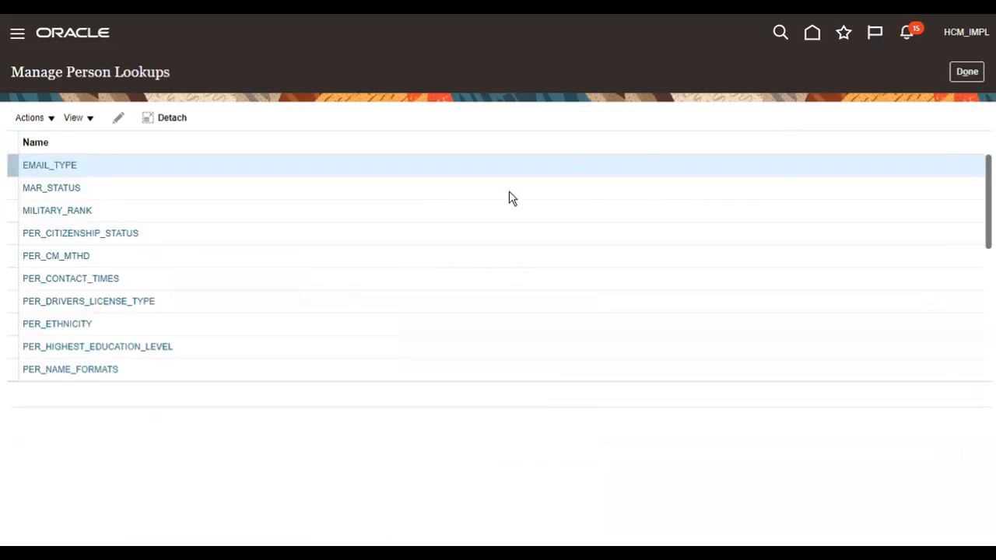
- Examine the full list of lookup types on the Manage Person Lookups page
{"action": "left_click_drag", "start_coordinate": [115, 74], "coordinate": [170, 73]}
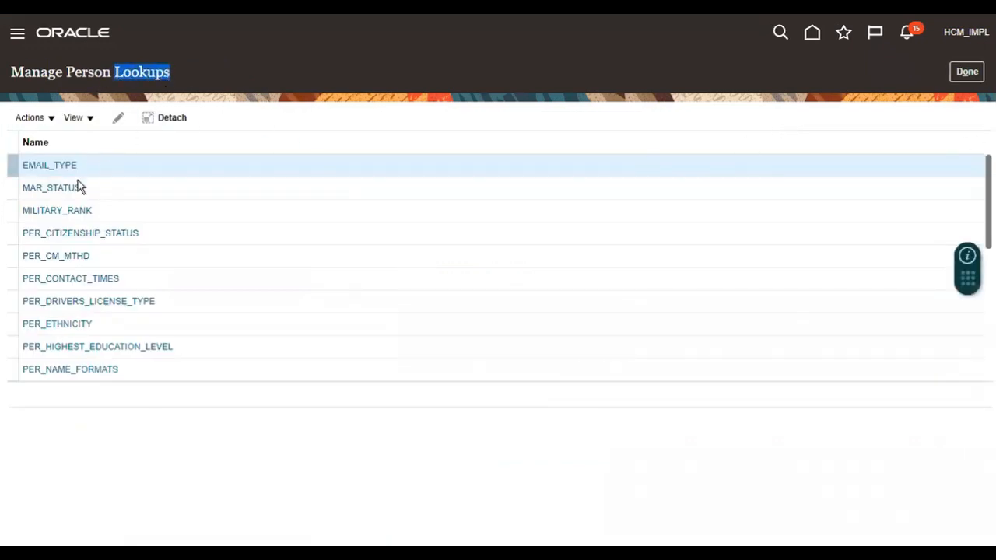
{"action": "double_click", "coordinate": [89, 72]}
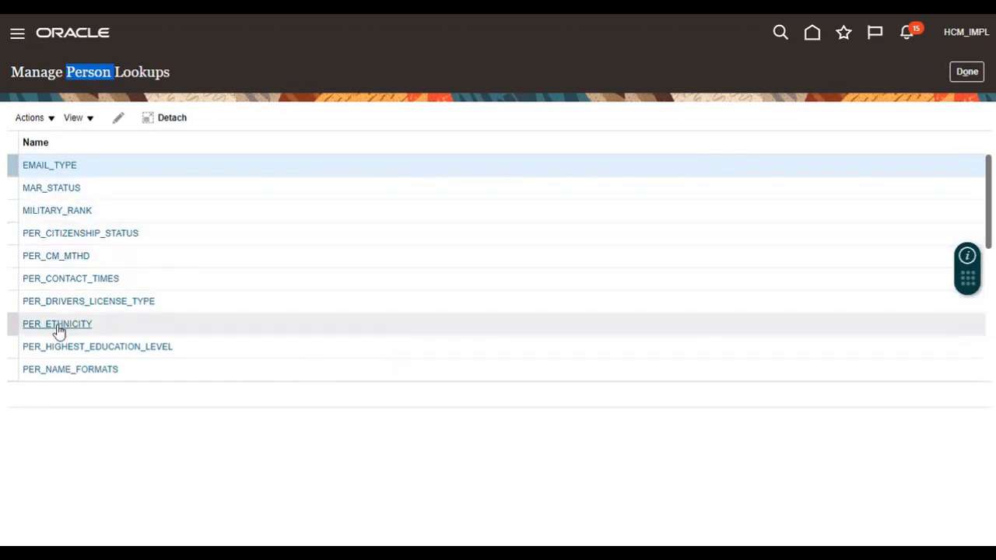
{"action": "scroll", "coordinate": [89, 330], "scroll_direction": "down", "scroll_amount": 3}
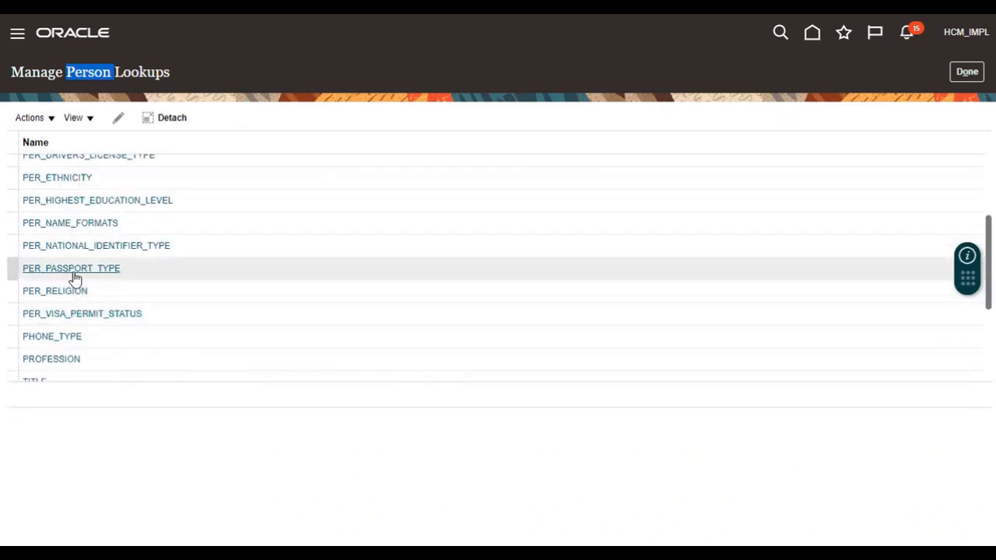
{"action": "scroll", "coordinate": [70, 249], "scroll_direction": "down", "scroll_amount": 3}
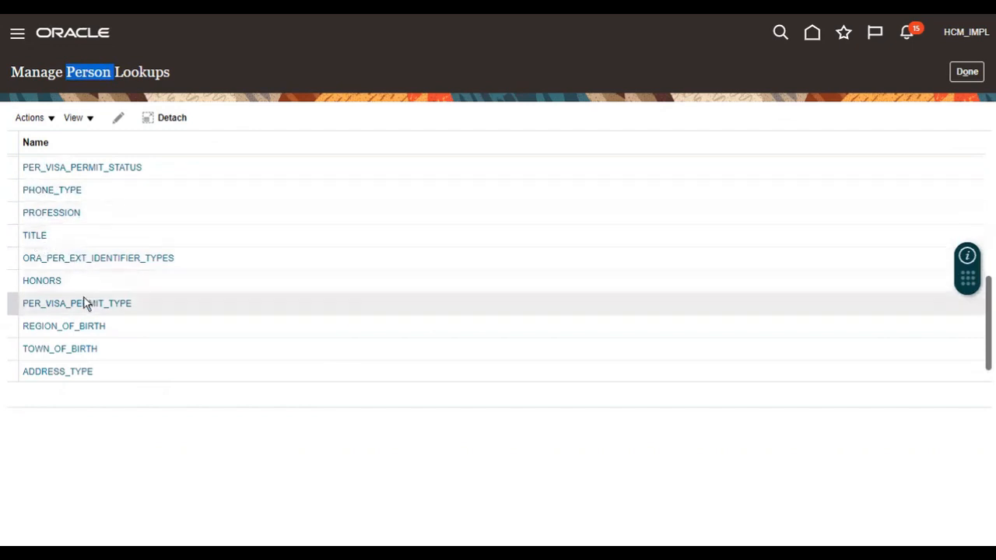
{"action": "scroll", "coordinate": [92, 256], "scroll_direction": "down", "scroll_amount": 1}
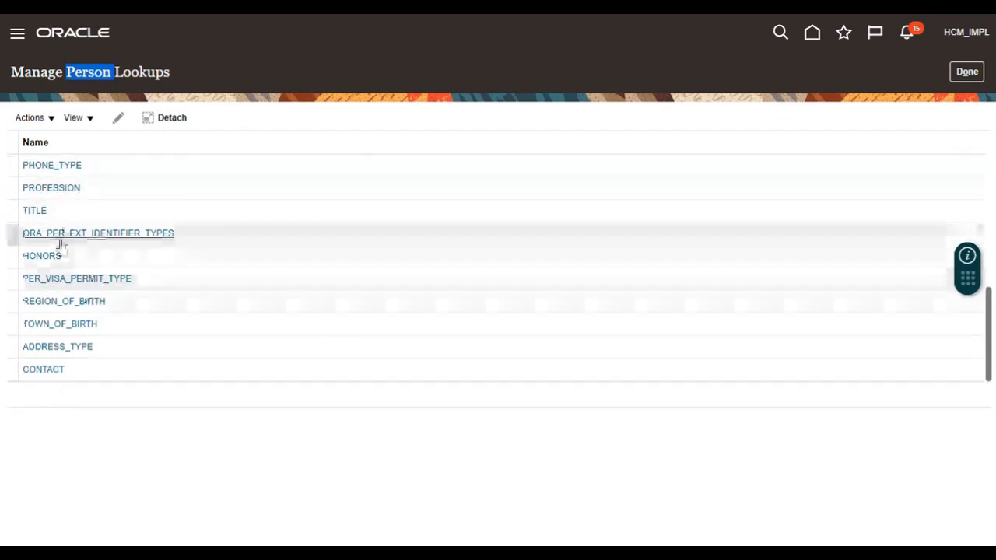
{"action": "scroll", "coordinate": [78, 291], "scroll_direction": "up", "scroll_amount": 3}
{"action": "scroll", "coordinate": [93, 272], "scroll_direction": "down", "scroll_amount": 3}
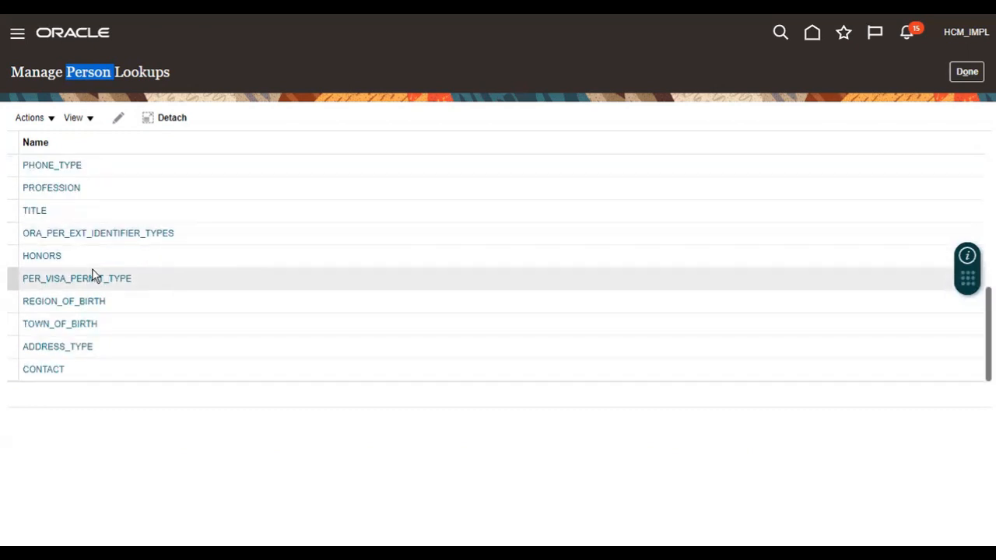
{"action": "scroll", "coordinate": [92, 274], "scroll_direction": "up", "scroll_amount": 3}
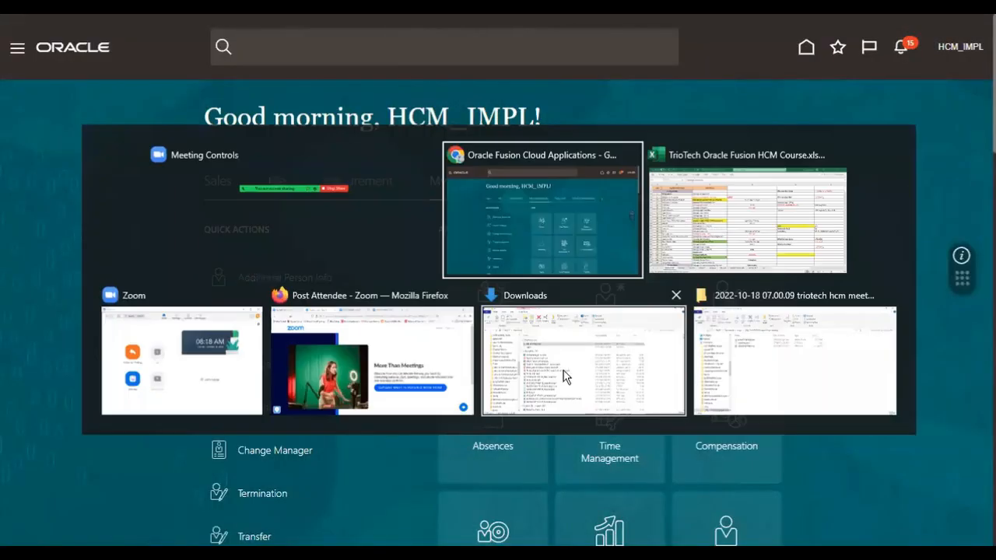
- Switch to the New Person page and open Hire an Employee at its Identification stage
{"action": "key", "text": "alt+Tab"}
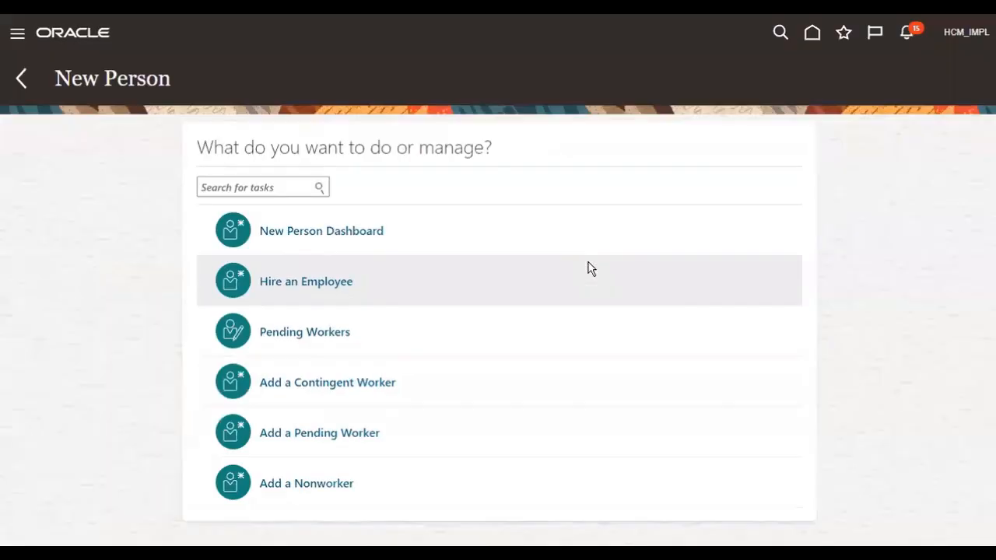
{"action": "left_click", "coordinate": [325, 282]}
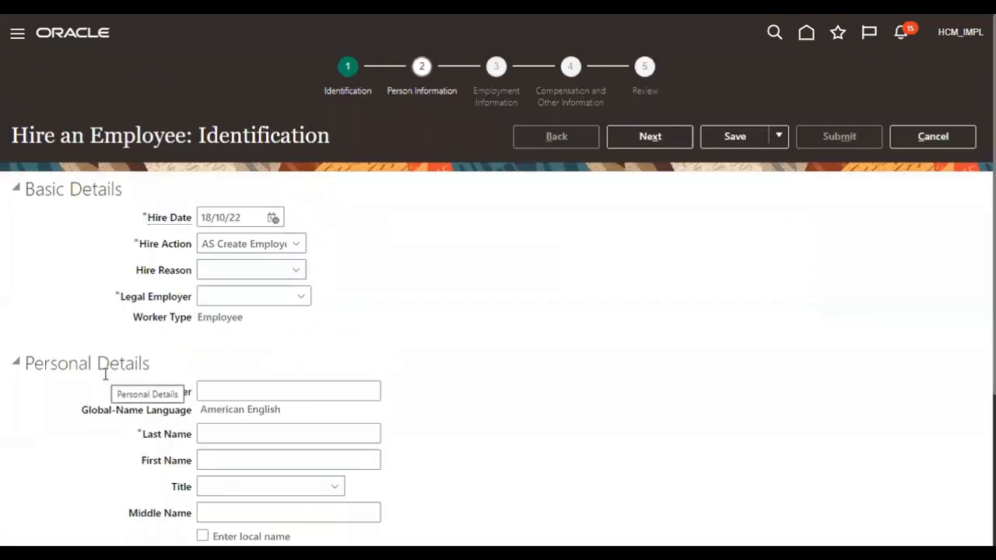
{"action": "left_click_drag", "start_coordinate": [321, 89], "coordinate": [456, 93]}
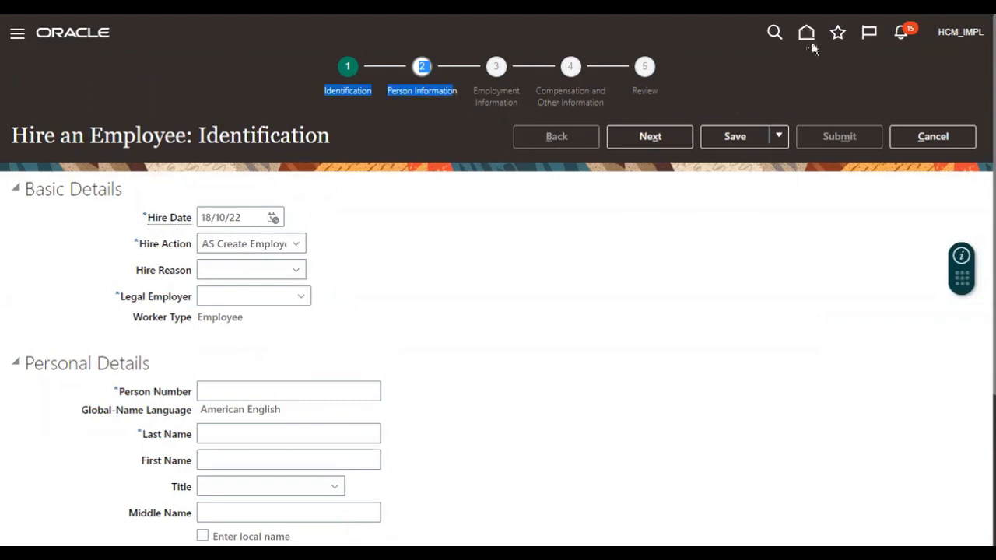
- Exit the full-screen browser view and locate the Title and Gender fields under Personal Details of the hire form
{"action": "key", "text": "F11"}
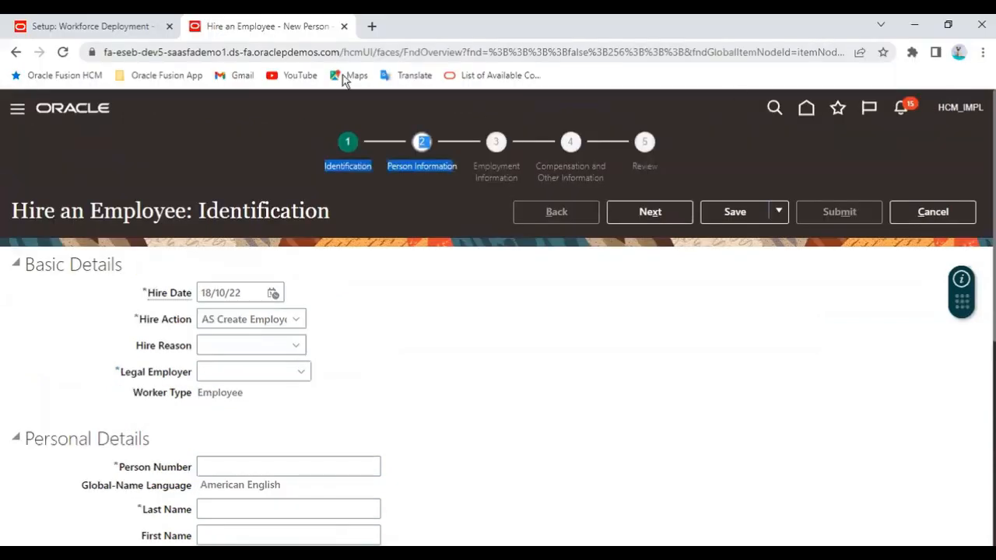
{"action": "left_click", "coordinate": [122, 25]}
{"action": "left_click", "coordinate": [249, 27]}
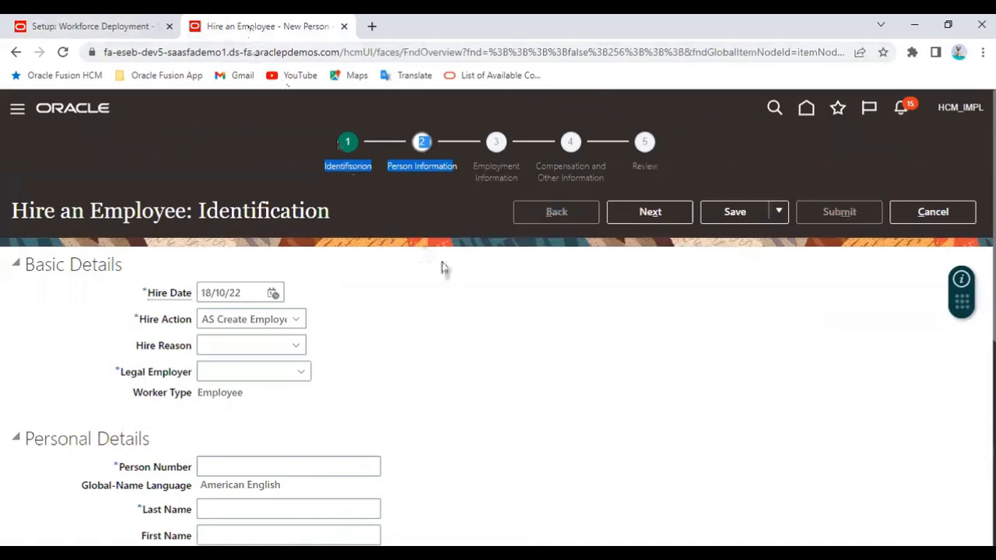
{"action": "scroll", "coordinate": [439, 288], "scroll_direction": "down", "scroll_amount": 4}
{"action": "double_click", "coordinate": [180, 270]}
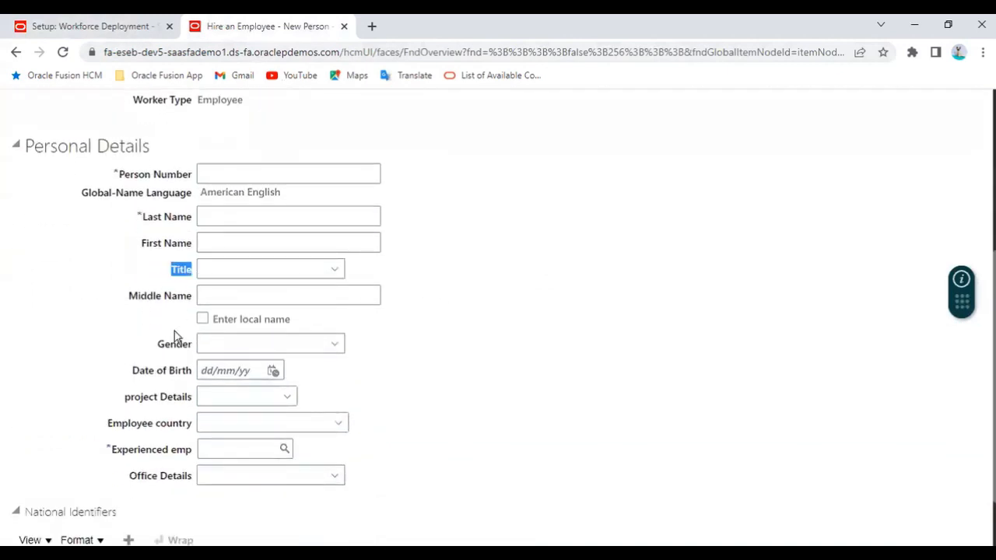
{"action": "double_click", "coordinate": [174, 344]}
- Return to the Manage Person Lookups page and look for the lookup types behind the Title and Gender fields
{"action": "left_click", "coordinate": [117, 25]}
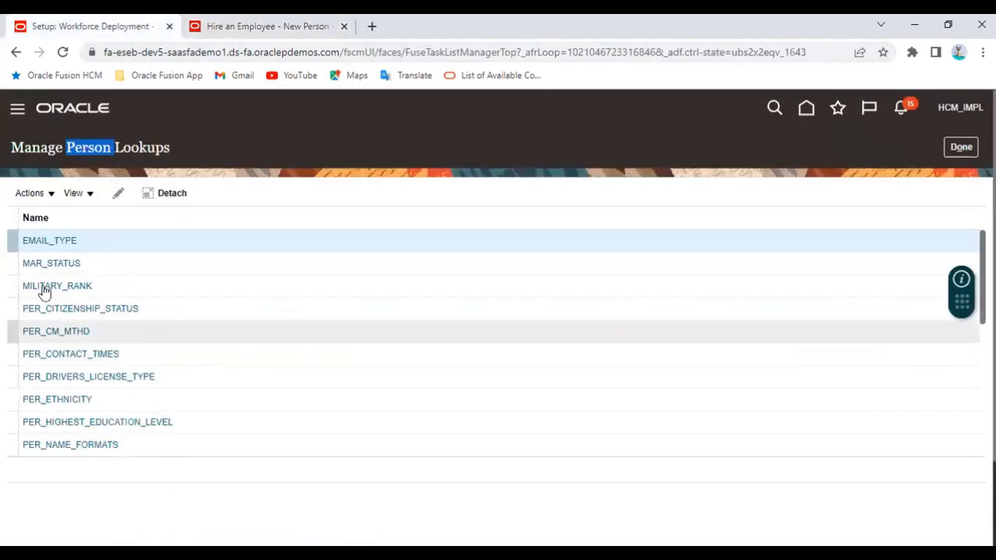
{"action": "double_click", "coordinate": [147, 141]}
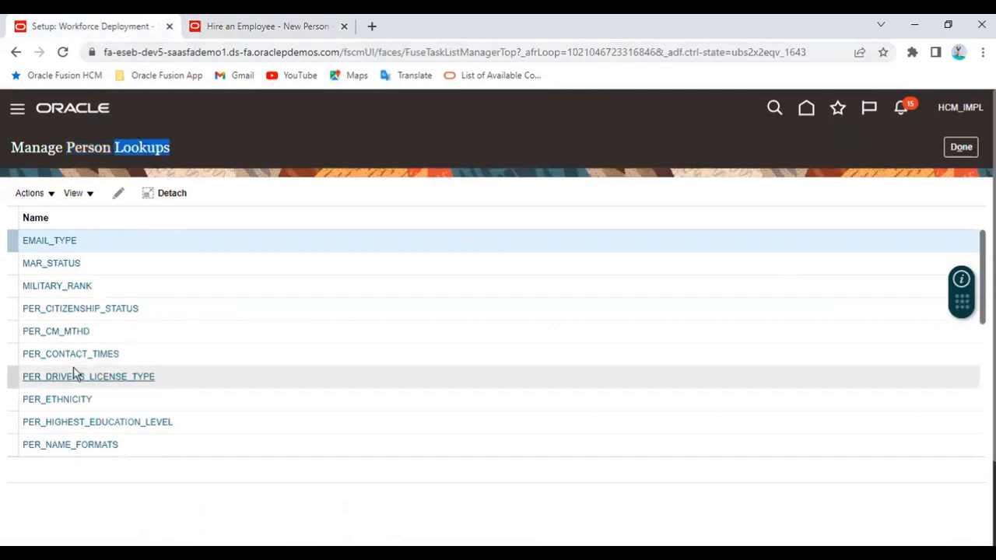
{"action": "scroll", "coordinate": [104, 331], "scroll_direction": "down", "scroll_amount": 3}
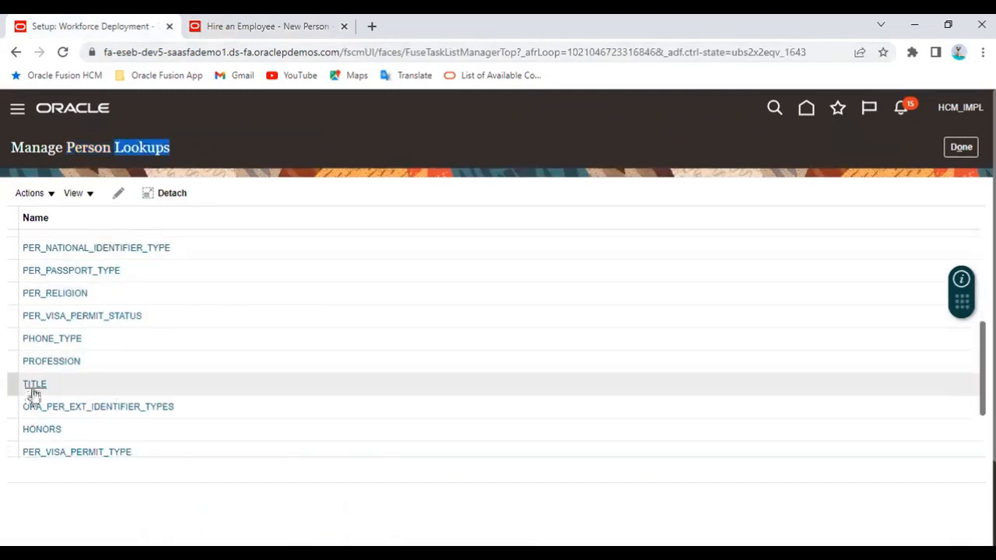
{"action": "scroll", "coordinate": [80, 400], "scroll_direction": "down", "scroll_amount": 5}
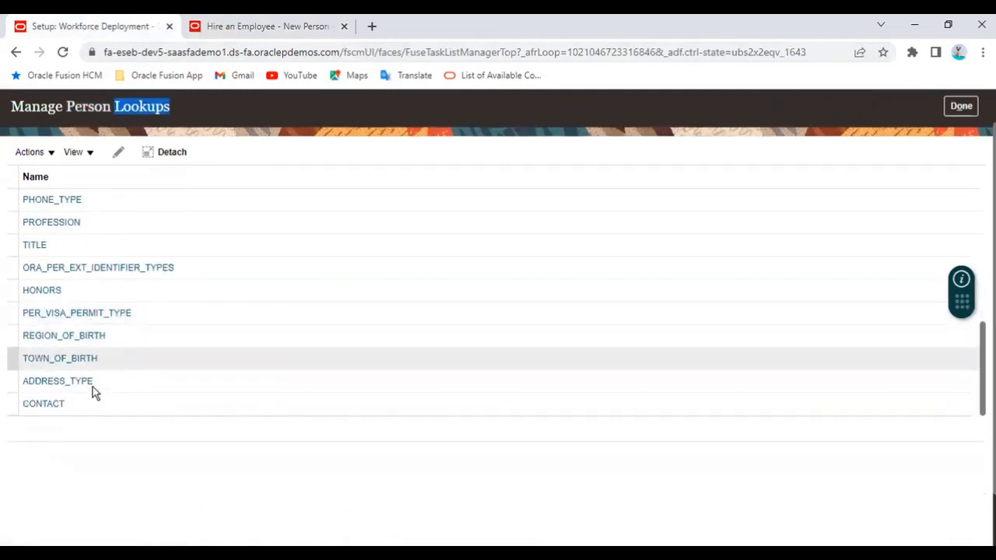
- Return to the Hire an Employee form and set the legal employer to India Legal Entity 01
{"action": "scroll", "coordinate": [102, 353], "scroll_direction": "up", "scroll_amount": 2}
{"action": "scroll", "coordinate": [128, 333], "scroll_direction": "up", "scroll_amount": 8}
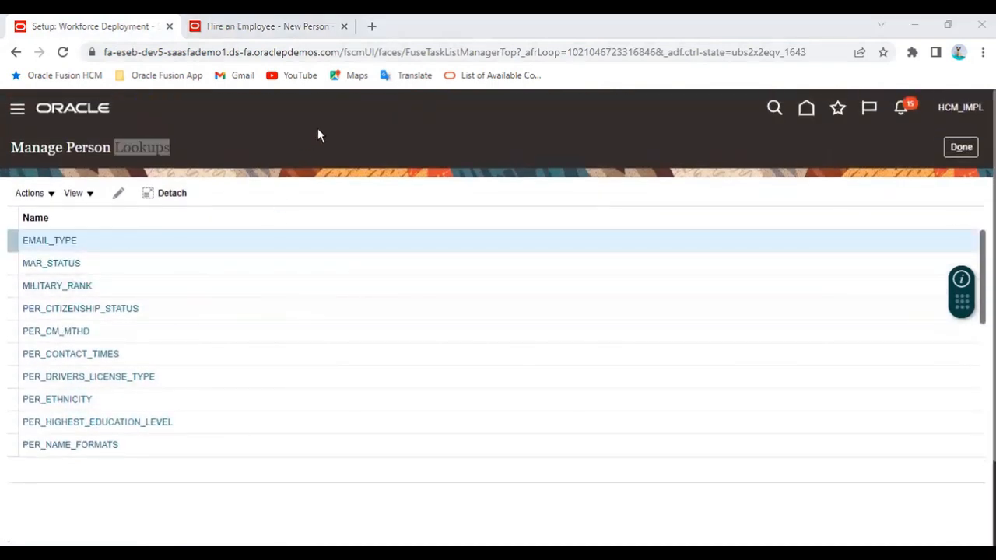
{"action": "left_click", "coordinate": [284, 28]}
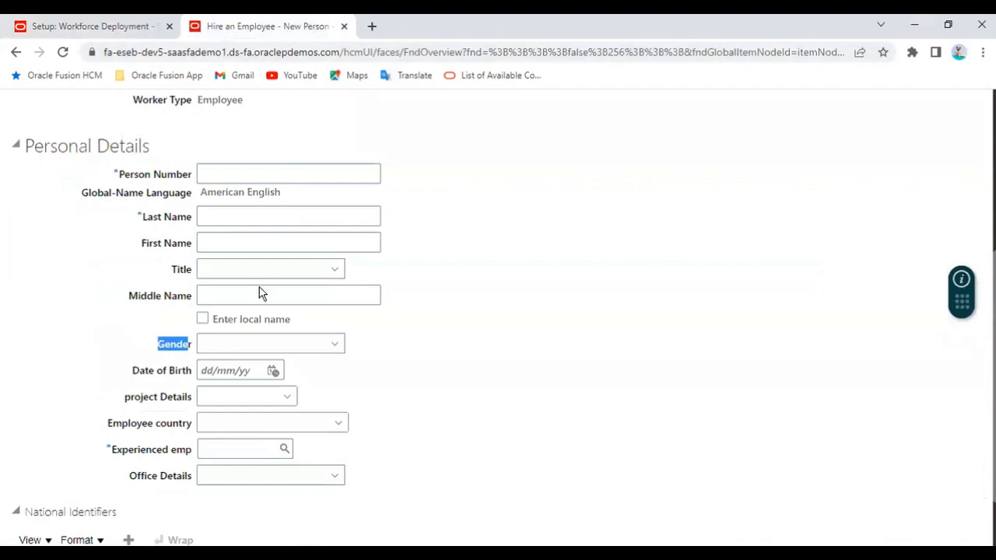
{"action": "scroll", "coordinate": [265, 212], "scroll_direction": "up", "scroll_amount": 4}
{"action": "left_click", "coordinate": [300, 371]}
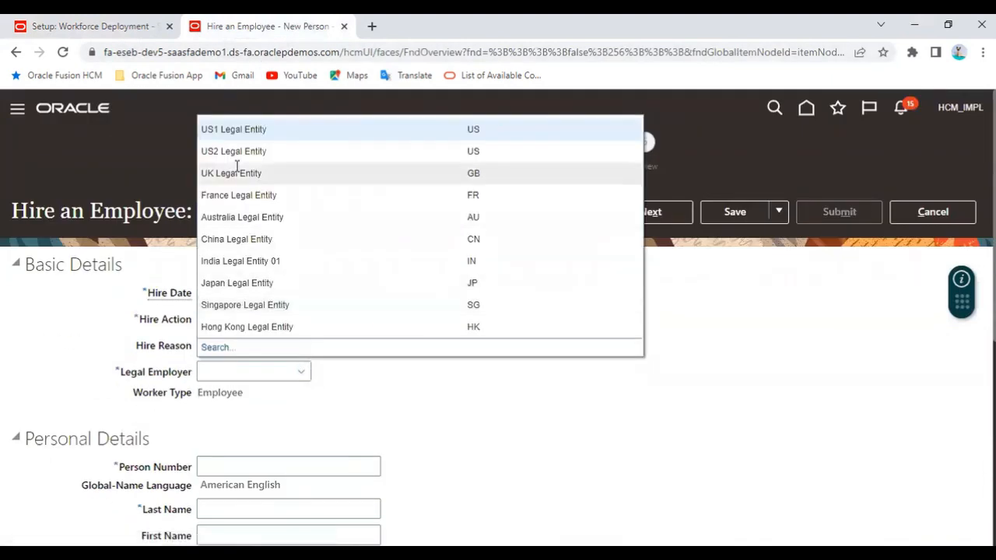
{"action": "left_click", "coordinate": [230, 260]}
{"action": "scroll", "coordinate": [345, 294], "scroll_direction": "down", "scroll_amount": 4}
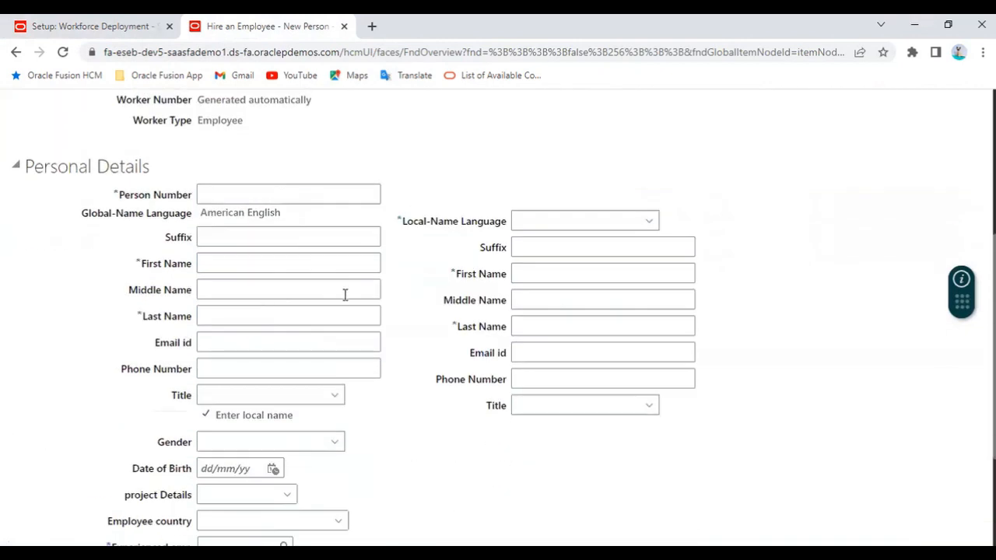
- Enter the person number and the employee's global first and last names under Personal Details
{"action": "left_click", "coordinate": [236, 193]}
{"action": "type", "text": "09768658"}
{"action": "left_click", "coordinate": [230, 282]}
{"action": "type", "text": "w"}
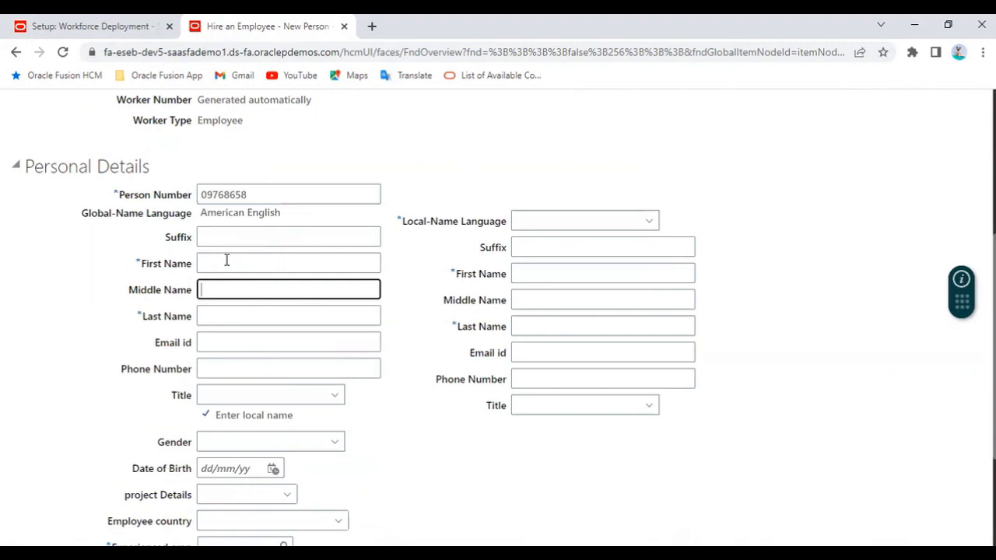
{"action": "left_click", "coordinate": [226, 263]}
{"action": "type", "text": "wew"}
{"action": "left_click", "coordinate": [230, 316]}
{"action": "type", "text": "werwe"}
- Set the local-name language to Arabic and enter the employee's local first and last names
{"action": "left_click", "coordinate": [542, 223]}
{"action": "left_click", "coordinate": [540, 261]}
{"action": "left_click", "coordinate": [536, 273]}
{"action": "type", "text": "ewrwr"}
{"action": "left_click", "coordinate": [529, 298]}
{"action": "left_click", "coordinate": [529, 319]}
- Choose a value for the required Experienced emp field and advance the hire to the Person Information stage
{"action": "scroll", "coordinate": [277, 417], "scroll_direction": "down", "scroll_amount": 2}
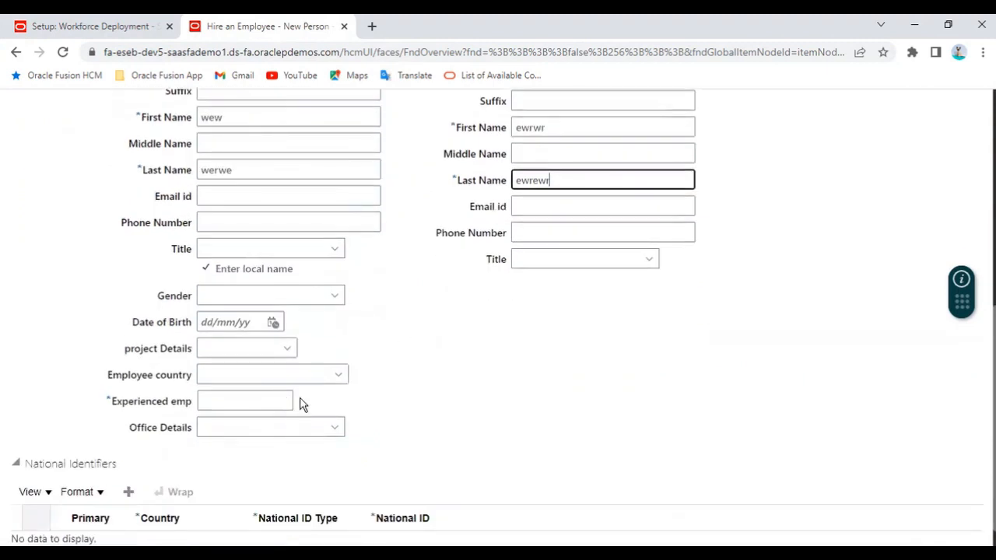
{"action": "left_click", "coordinate": [281, 403]}
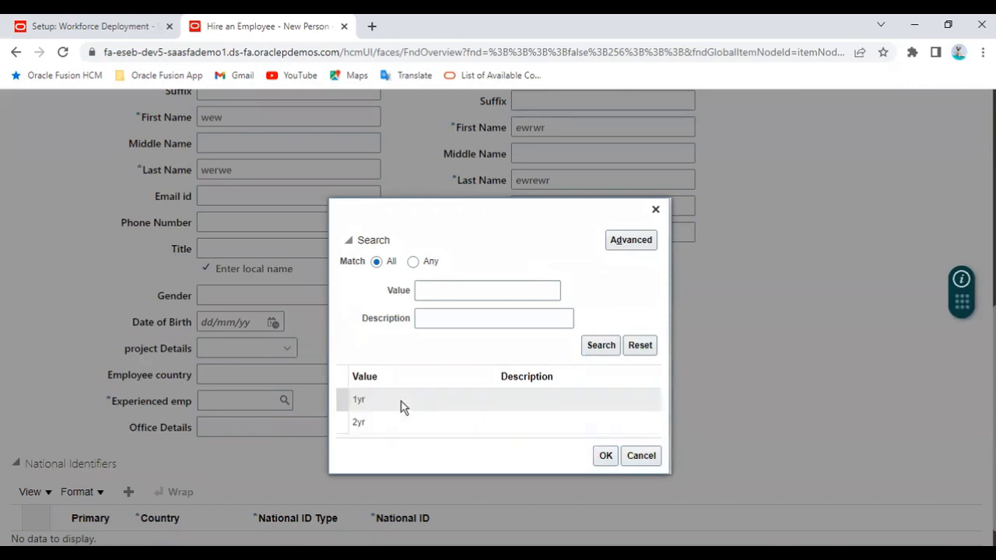
{"action": "double_click", "coordinate": [500, 371]}
{"action": "scroll", "coordinate": [411, 207], "scroll_direction": "up", "scroll_amount": 6}
{"action": "left_click", "coordinate": [650, 213]}
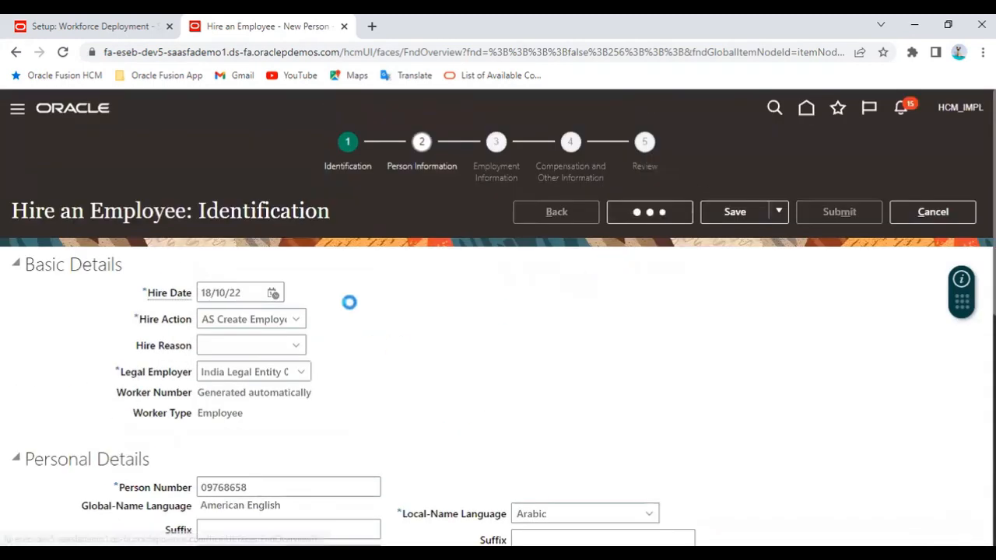
- Locate the Phone Details section of the hire form and find the PHONE_TYPE lookup on the Manage Person Lookups page
{"action": "scroll", "coordinate": [444, 237], "scroll_direction": "down", "scroll_amount": 7}
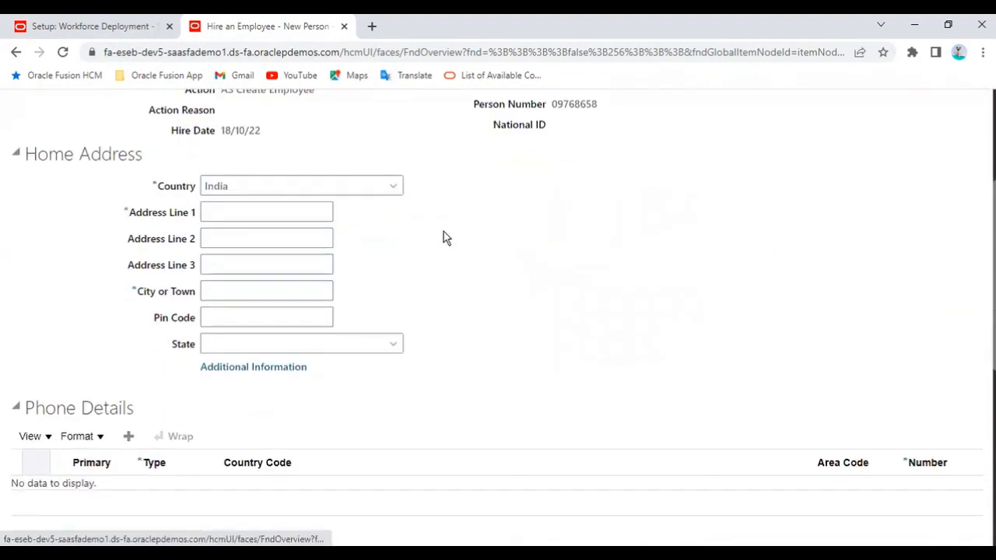
{"action": "left_click_drag", "start_coordinate": [40, 126], "coordinate": [133, 117]}
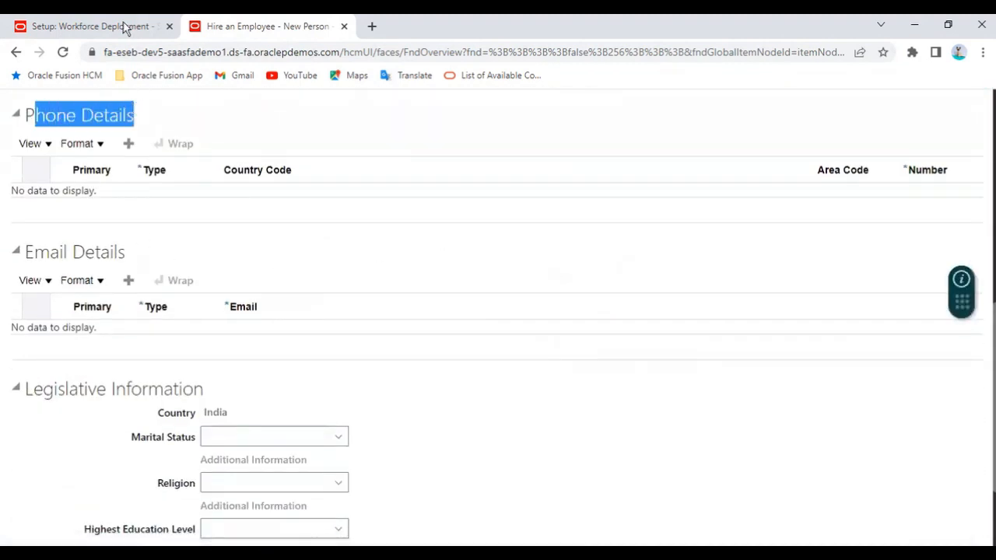
{"action": "left_click", "coordinate": [127, 26]}
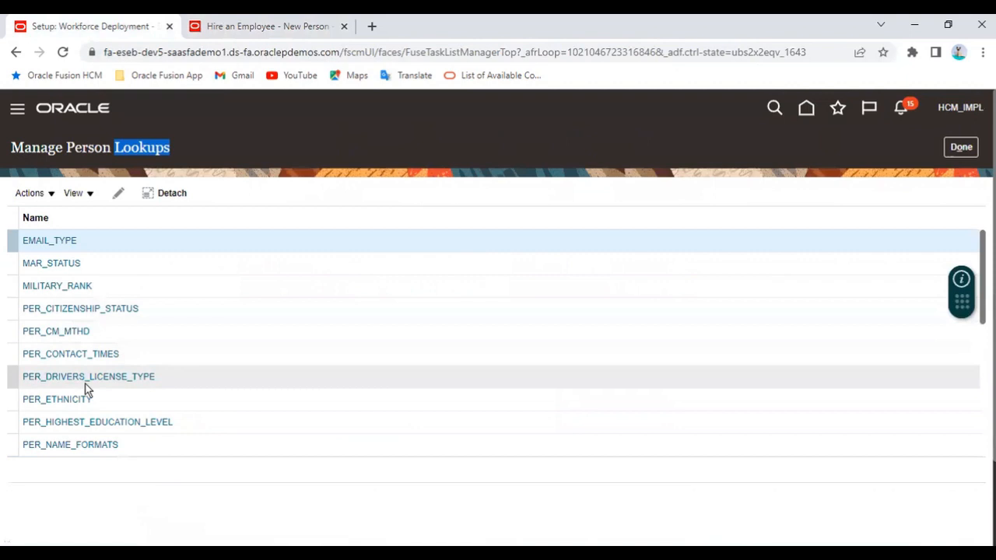
{"action": "scroll", "coordinate": [109, 317], "scroll_direction": "down", "scroll_amount": 1}
{"action": "scroll", "coordinate": [116, 334], "scroll_direction": "down", "scroll_amount": 1}
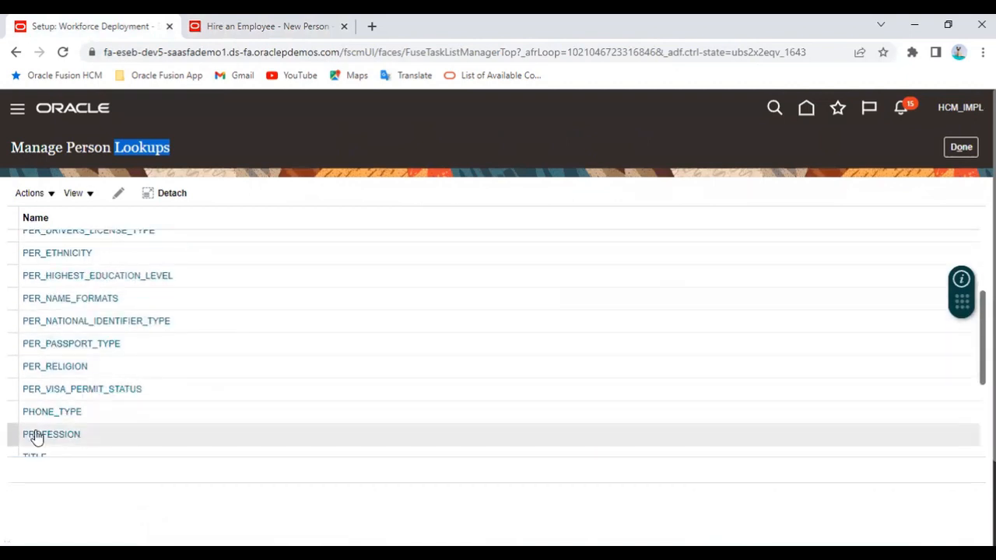
- Add an empty row under Email Details and find the matching EMAIL_TYPE lookup on the Manage Person Lookups page
{"action": "left_click", "coordinate": [247, 30]}
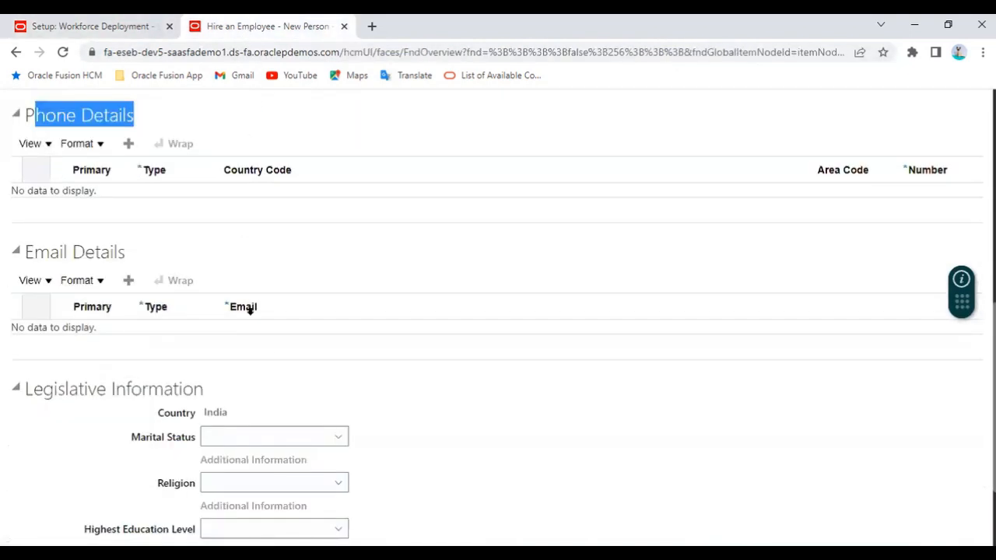
{"action": "left_click_drag", "start_coordinate": [48, 246], "coordinate": [118, 253]}
{"action": "left_click", "coordinate": [129, 280]}
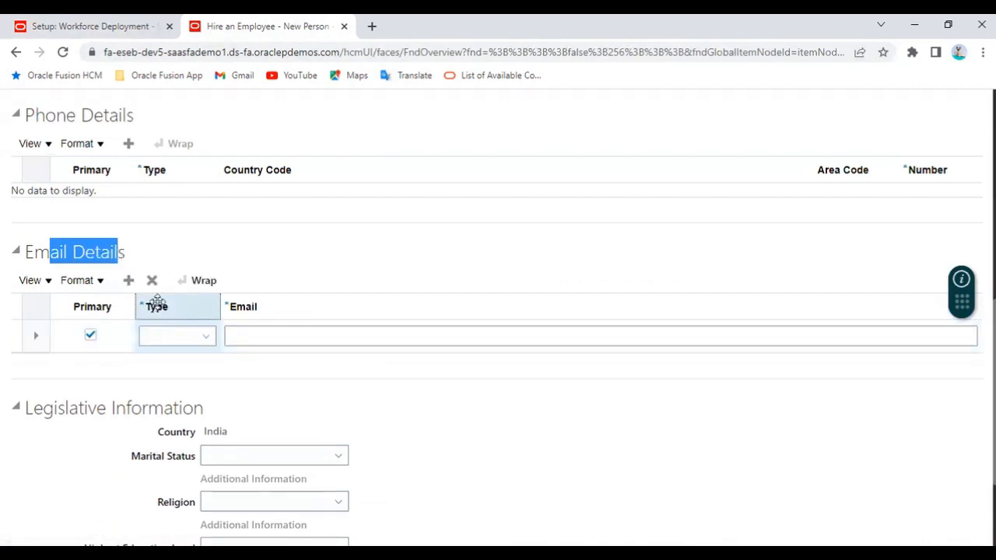
{"action": "left_click", "coordinate": [133, 28]}
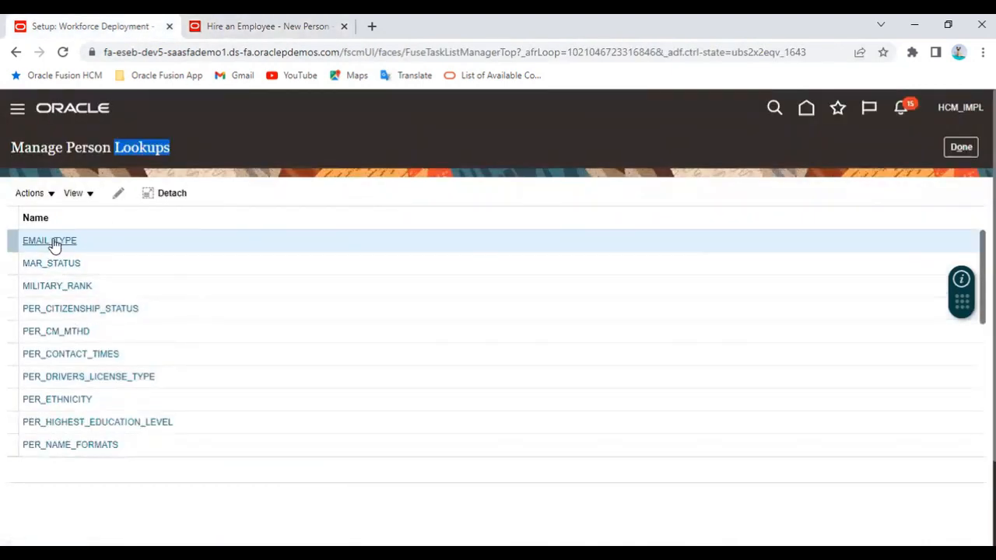
- Locate the Marital Status field under Legislative Information and match it to the MAR_STATUS lookup type
{"action": "left_click", "coordinate": [237, 37]}
{"action": "scroll", "coordinate": [220, 355], "scroll_direction": "down", "scroll_amount": 2}
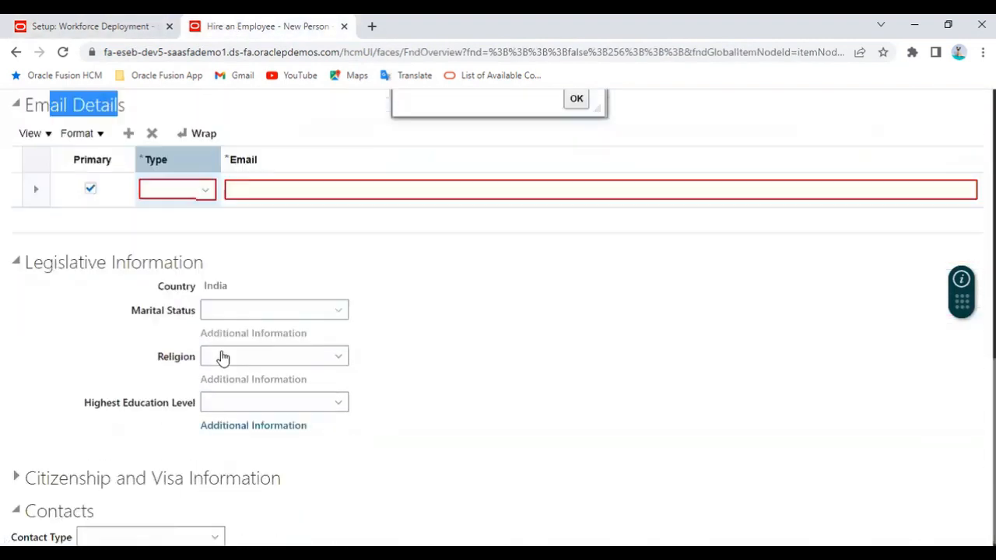
{"action": "left_click_drag", "start_coordinate": [137, 309], "coordinate": [189, 306]}
{"action": "left_click", "coordinate": [117, 27]}
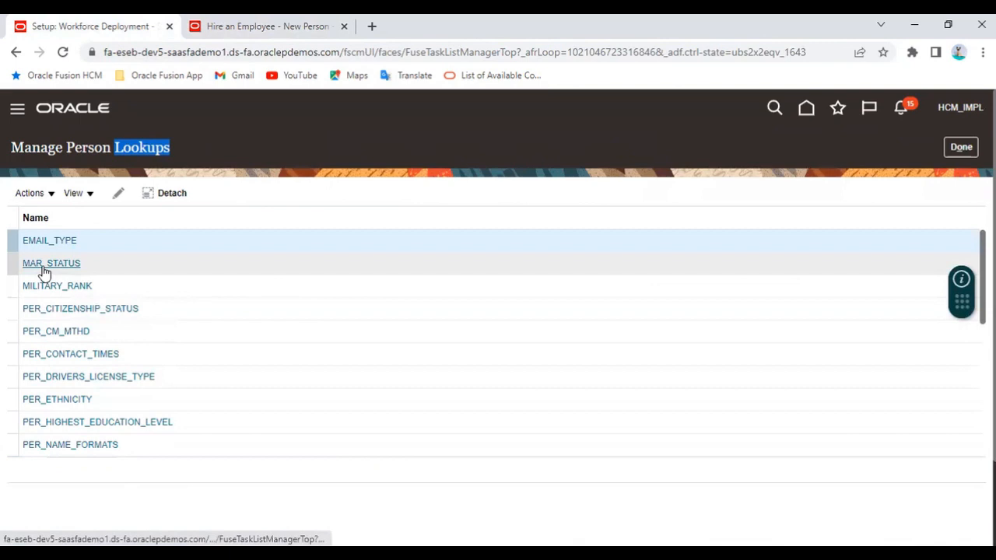
- Locate the Religion field on the hire form and match it to the PER_RELIGION lookup type
{"action": "left_click", "coordinate": [248, 26]}
{"action": "left_click_drag", "start_coordinate": [155, 354], "coordinate": [187, 356]}
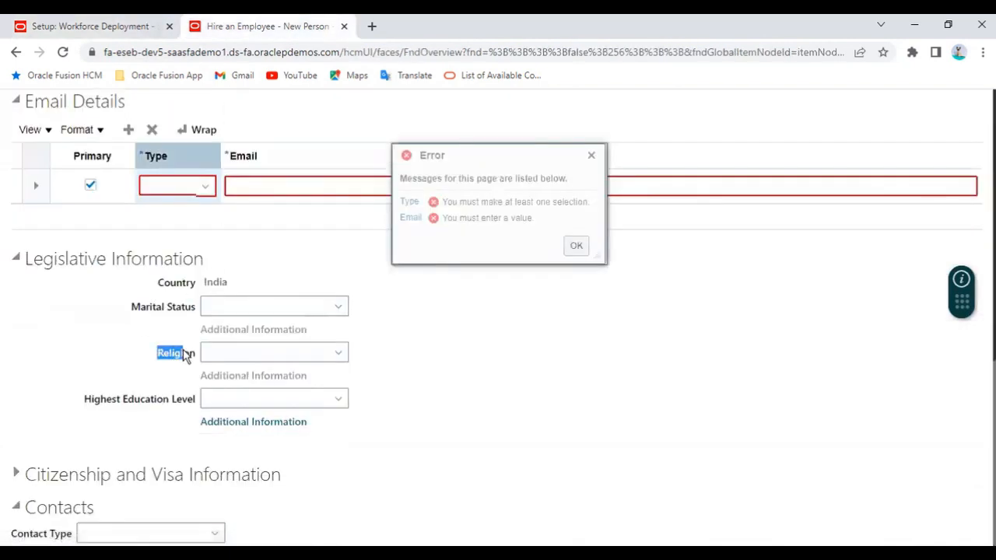
{"action": "left_click", "coordinate": [69, 28]}
{"action": "scroll", "coordinate": [88, 381], "scroll_direction": "down", "scroll_amount": 1}
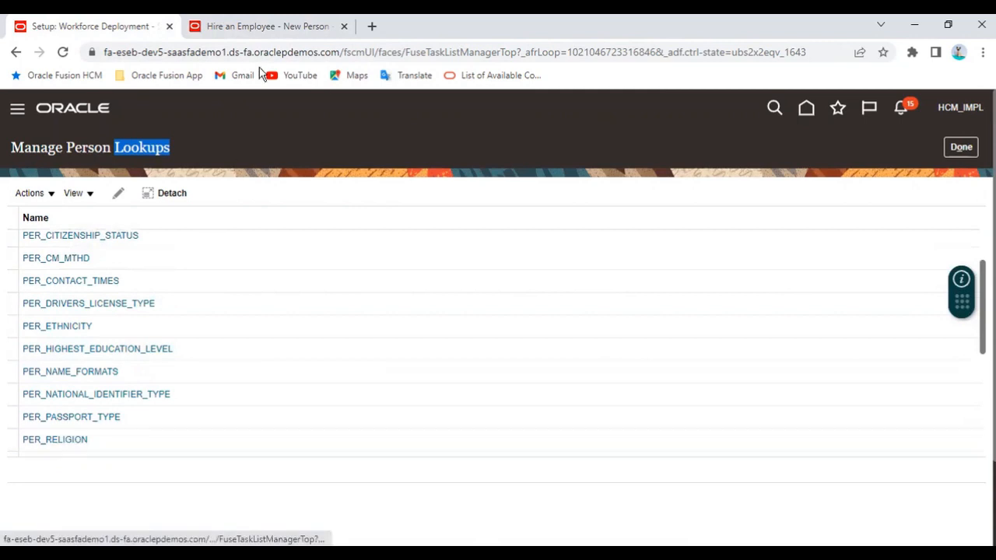
- Locate the Highest Education Level field and match it to the PER_HIGHEST_EDUCATION_LEVEL lookup type
{"action": "left_click", "coordinate": [262, 30]}
{"action": "left_click", "coordinate": [87, 408]}
{"action": "left_click_drag", "start_coordinate": [88, 403], "coordinate": [176, 398]}
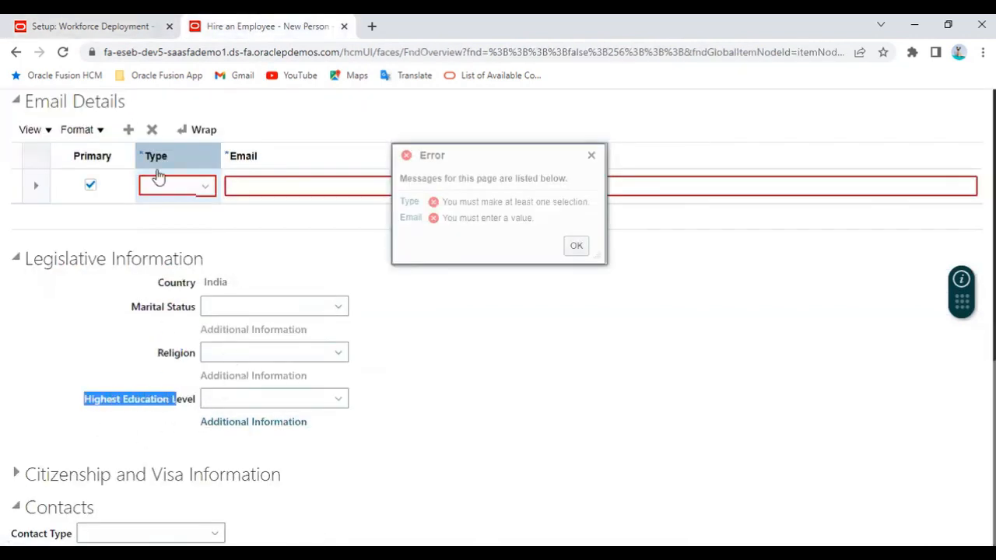
{"action": "left_click", "coordinate": [132, 27]}
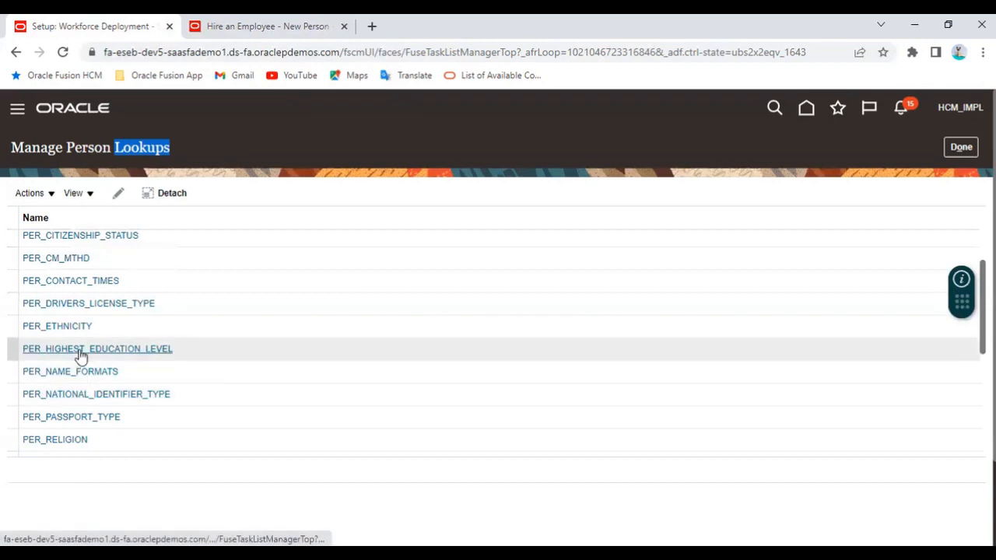
- Expand Citizenship and Visa Information on the hire form and look for its citizenship and passport lookup types on the lookups page
{"action": "left_click", "coordinate": [243, 28]}
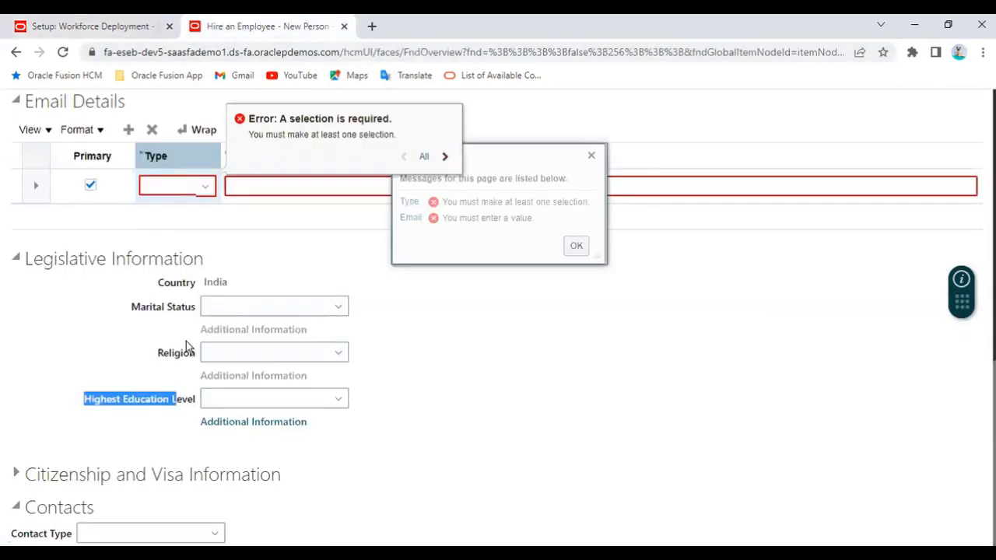
{"action": "left_click", "coordinate": [17, 474]}
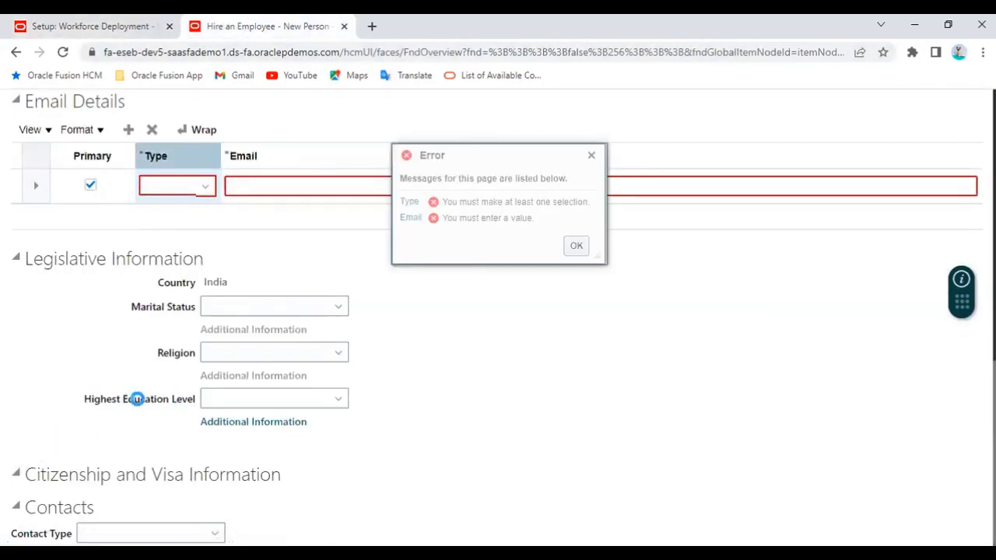
{"action": "scroll", "coordinate": [167, 398], "scroll_direction": "down", "scroll_amount": 4}
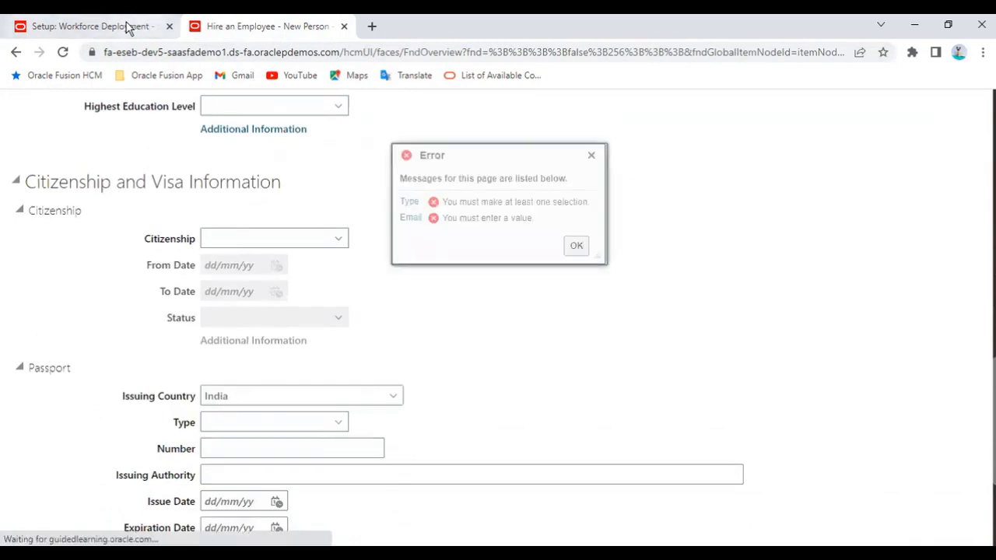
{"action": "left_click", "coordinate": [128, 28]}
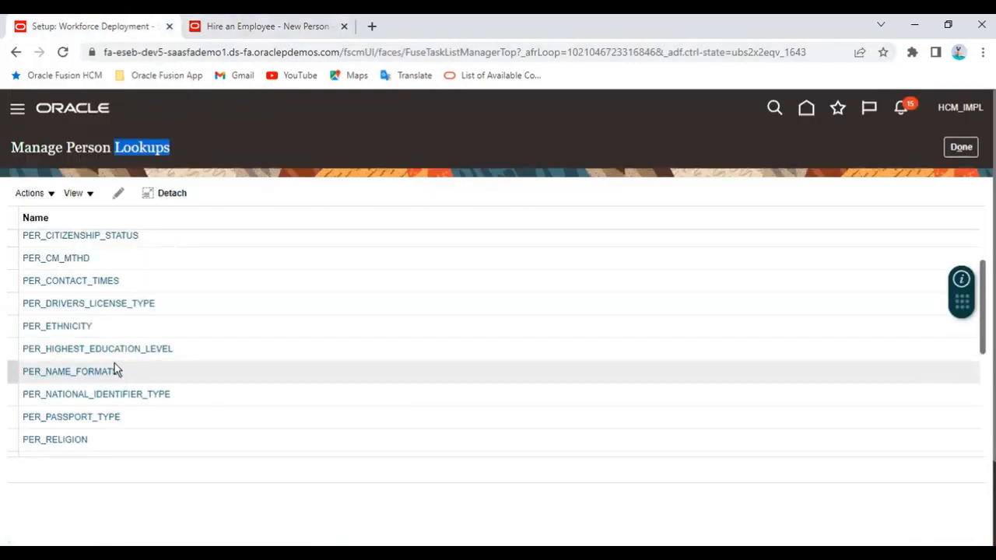
{"action": "scroll", "coordinate": [115, 371], "scroll_direction": "up", "scroll_amount": 3}
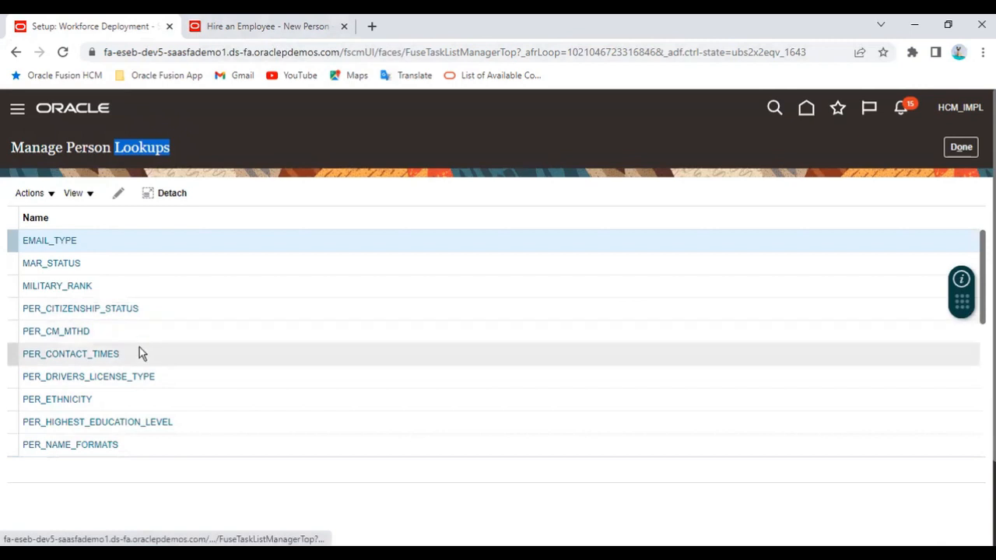
{"action": "scroll", "coordinate": [140, 353], "scroll_direction": "down", "scroll_amount": 3}
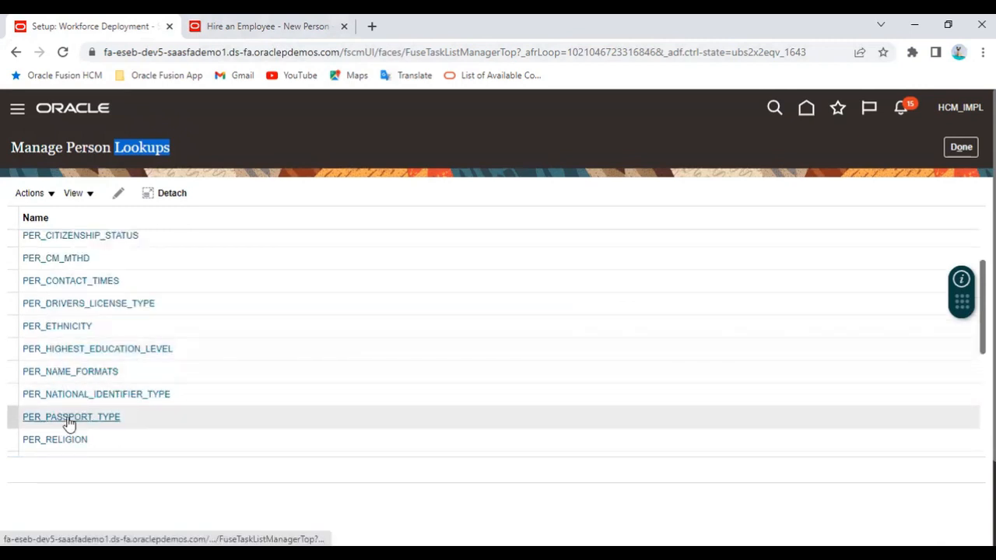
{"action": "scroll", "coordinate": [94, 354], "scroll_direction": "up", "scroll_amount": 3}
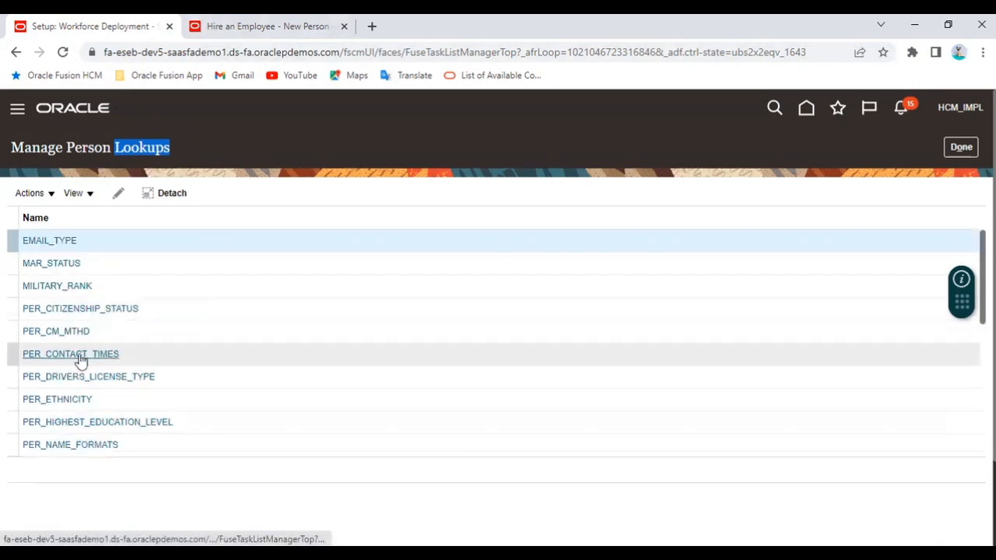
- Dismiss the error message on the hire form and revisit the Type field under Email Details
{"action": "left_click", "coordinate": [244, 28]}
{"action": "scroll", "coordinate": [571, 221], "scroll_direction": "up", "scroll_amount": 4}
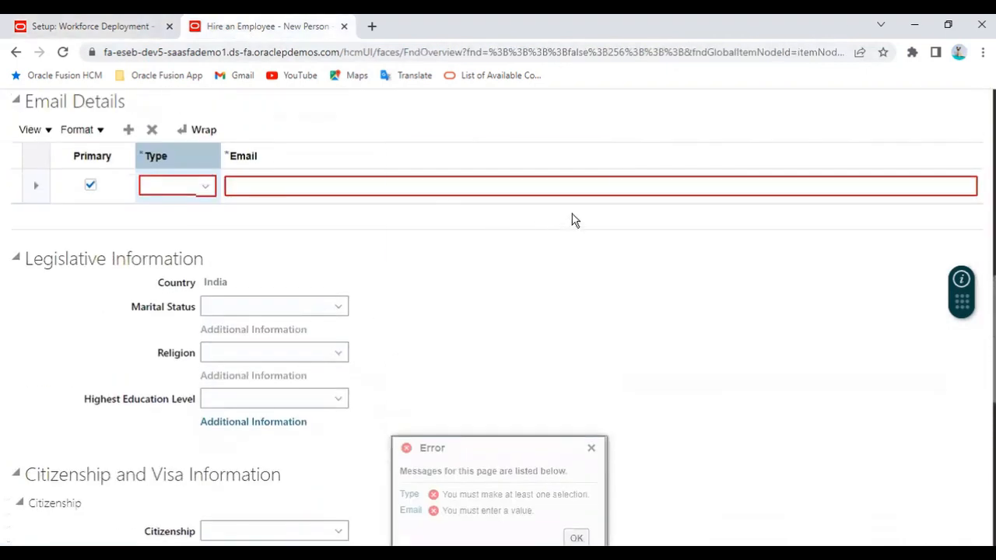
{"action": "left_click", "coordinate": [591, 157]}
{"action": "scroll", "coordinate": [280, 315], "scroll_direction": "up", "scroll_amount": 5}
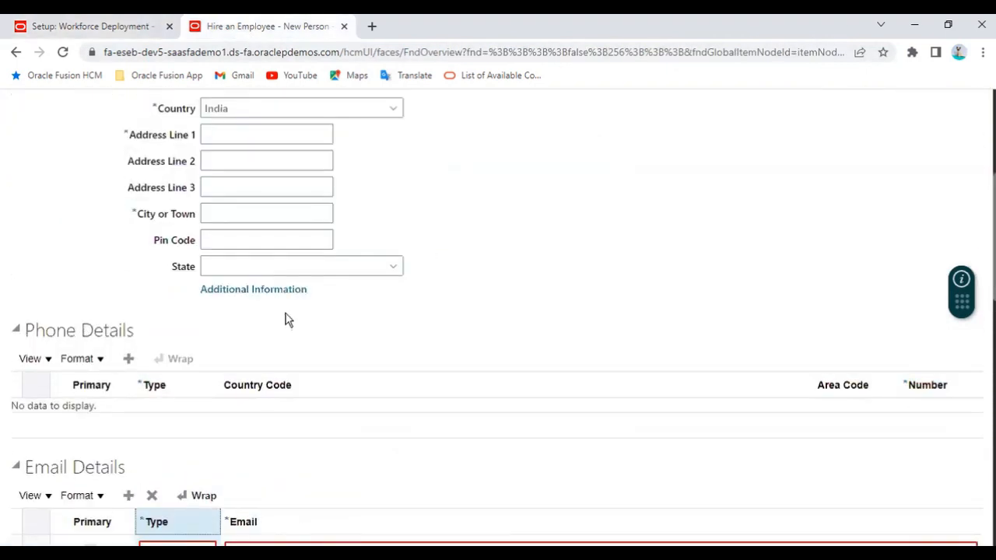
{"action": "scroll", "coordinate": [288, 319], "scroll_direction": "down", "scroll_amount": 2}
{"action": "left_click", "coordinate": [204, 405]}
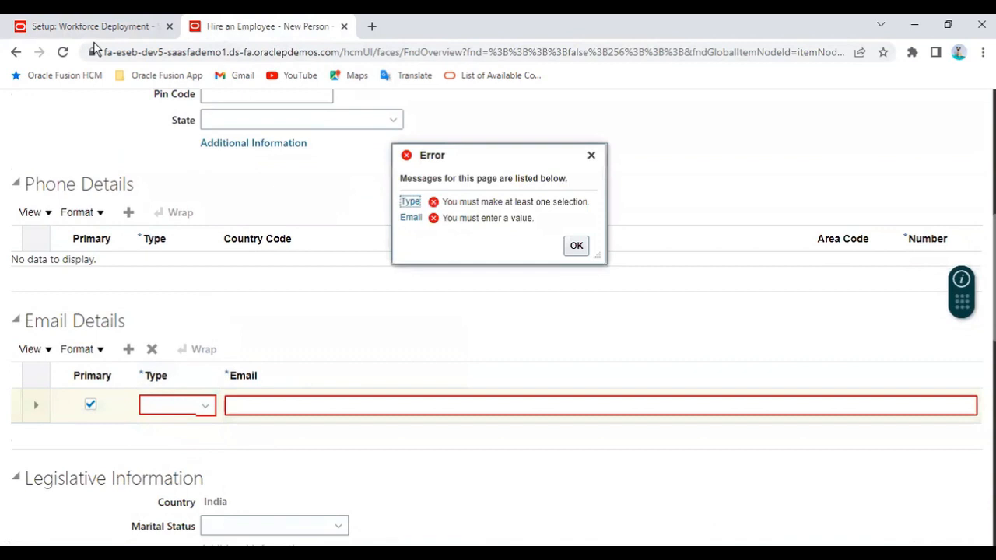
- Review the Marital Status, Religion and Highest Education Level fields under Legislative Information on the hire form
{"action": "scroll", "coordinate": [290, 314], "scroll_direction": "down", "scroll_amount": 3}
{"action": "left_click_drag", "start_coordinate": [133, 307], "coordinate": [204, 307]}
{"action": "left_click_drag", "start_coordinate": [157, 354], "coordinate": [197, 355]}
{"action": "left_click_drag", "start_coordinate": [102, 400], "coordinate": [178, 376]}
{"action": "scroll", "coordinate": [191, 256], "scroll_direction": "up", "scroll_amount": 8}
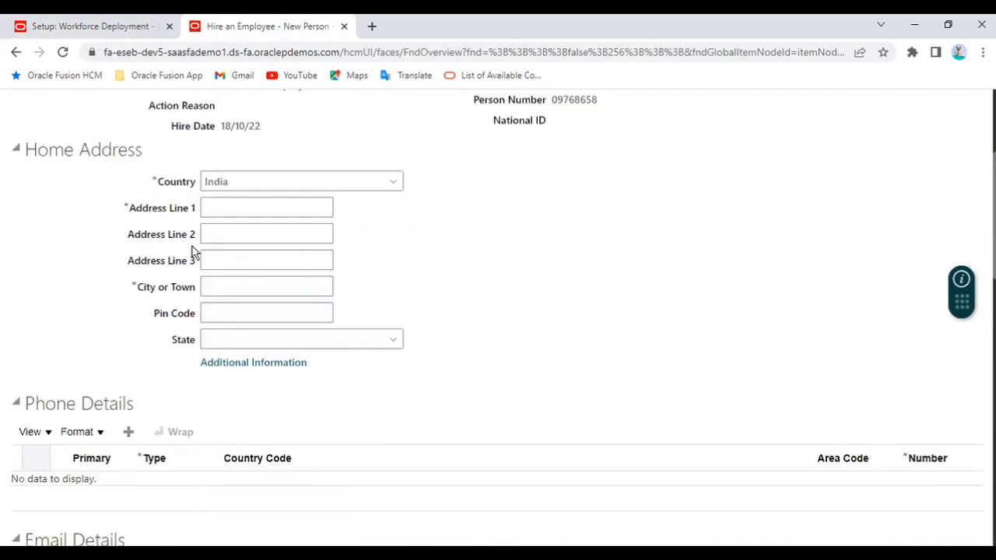
- Revisit the Manage Person Lookups page title, and dismiss the error message on the hire's Person Information stage
{"action": "left_click", "coordinate": [65, 28]}
{"action": "left_click_drag", "start_coordinate": [14, 150], "coordinate": [171, 145]}
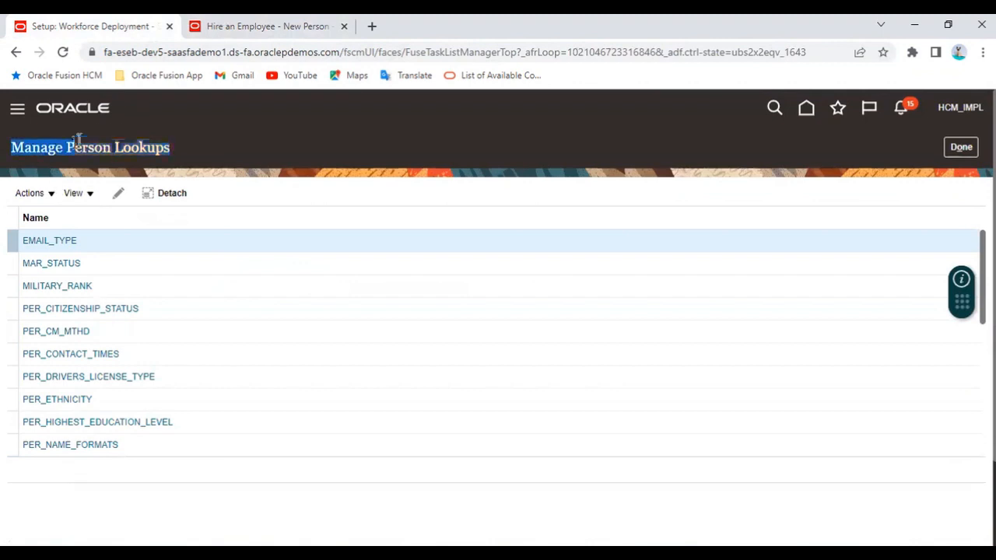
{"action": "left_click", "coordinate": [268, 25]}
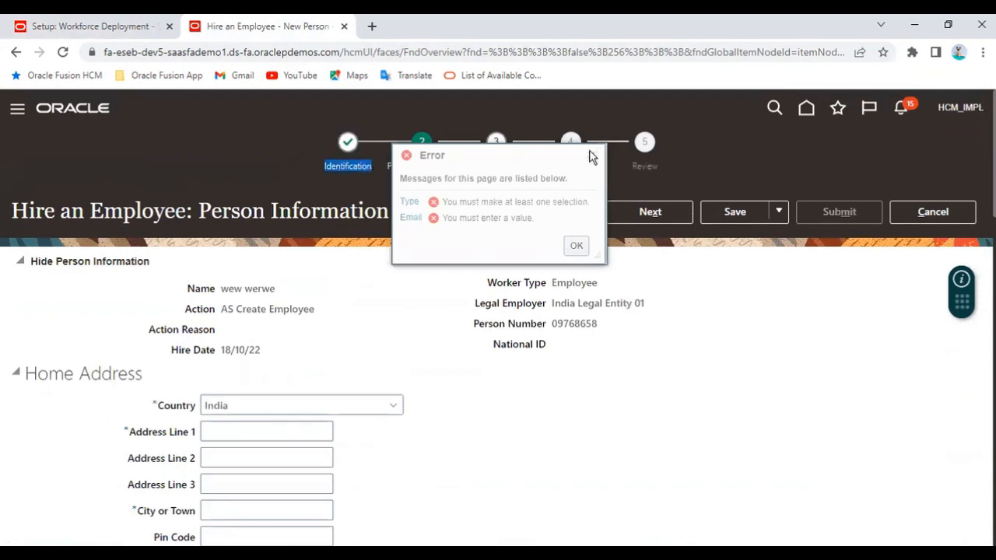
{"action": "left_click", "coordinate": [591, 156]}
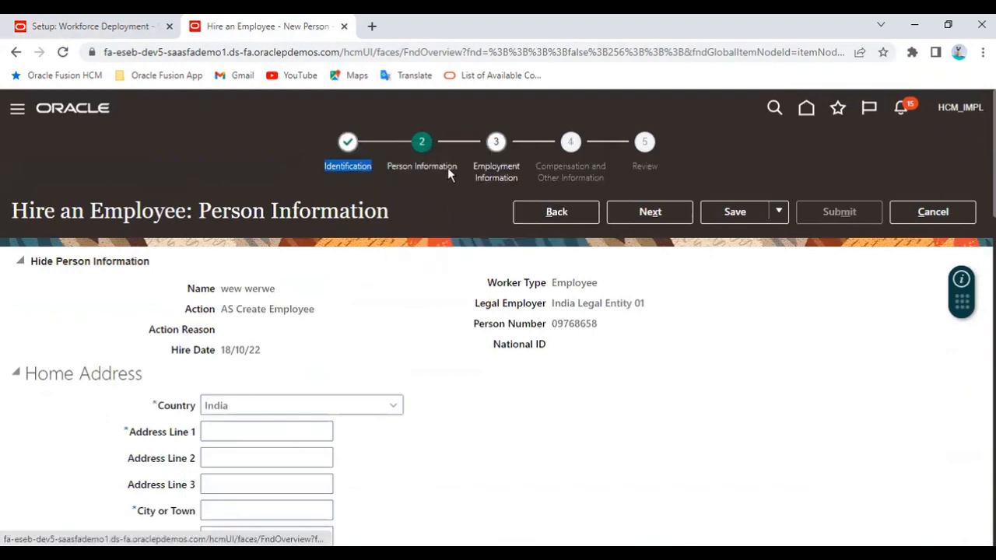
- Review the stages of the hire form and revisit the Manage Person Lookups page title
{"action": "left_click", "coordinate": [458, 238]}
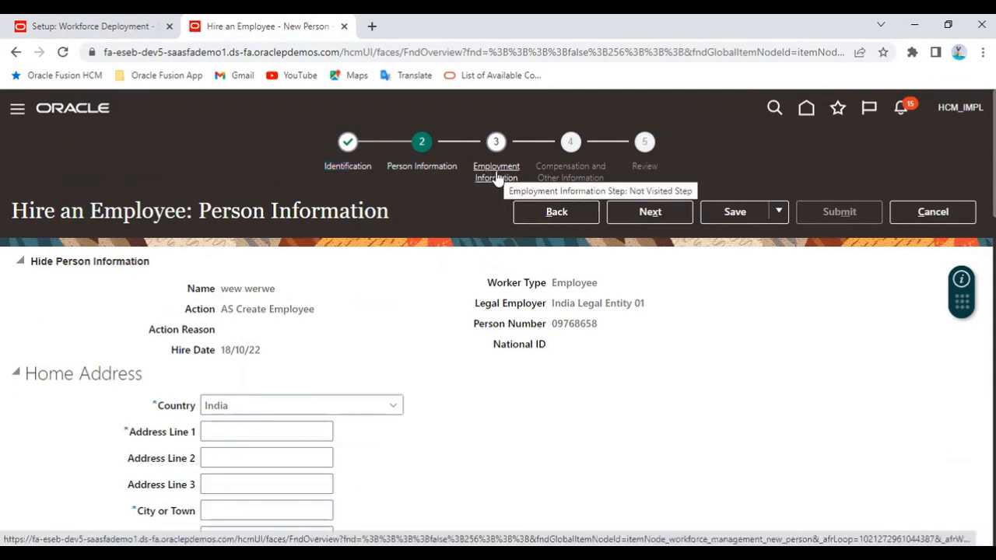
{"action": "left_click", "coordinate": [128, 38]}
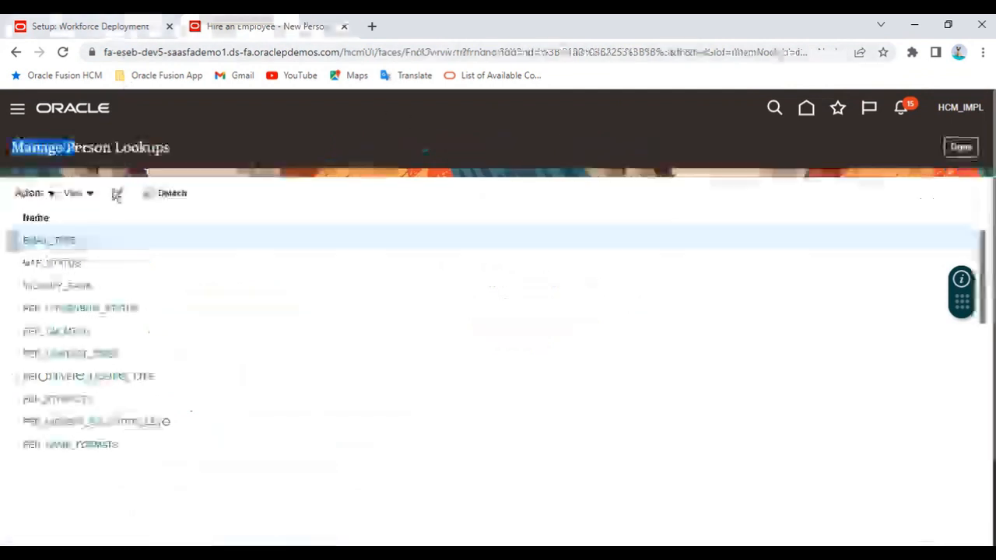
{"action": "double_click", "coordinate": [85, 148]}
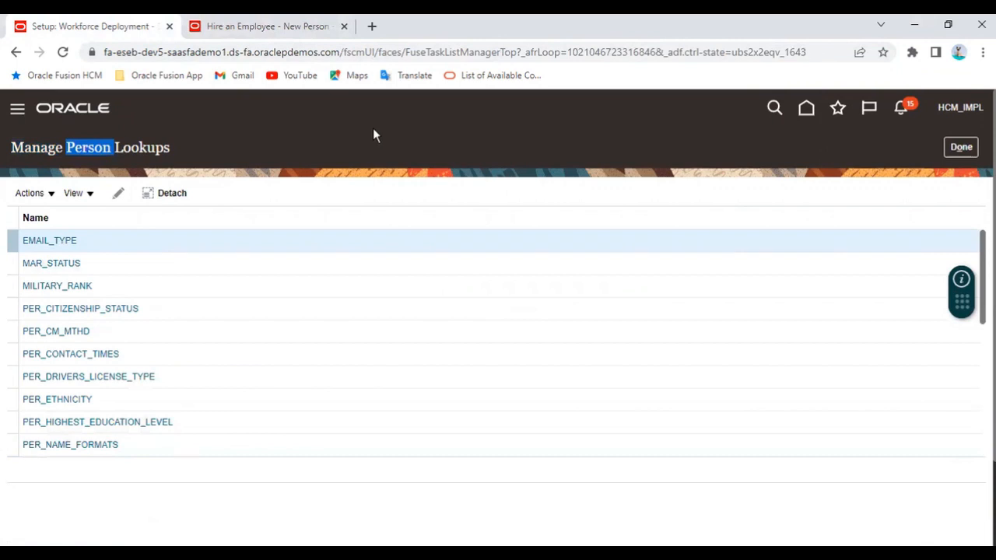
- Switch to the course workbook in Excel and review the configuration task names from Establish Enterprise Structure to Manage Assignment Status
{"action": "key", "text": "alt+Tab"}
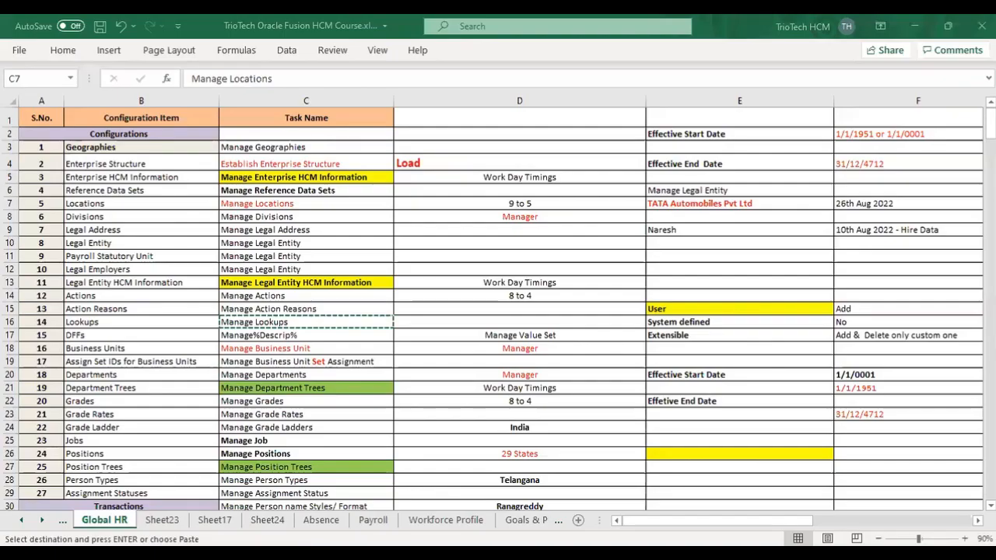
{"action": "left_click", "coordinate": [277, 440]}
{"action": "scroll", "coordinate": [389, 404], "scroll_direction": "down", "scroll_amount": 3}
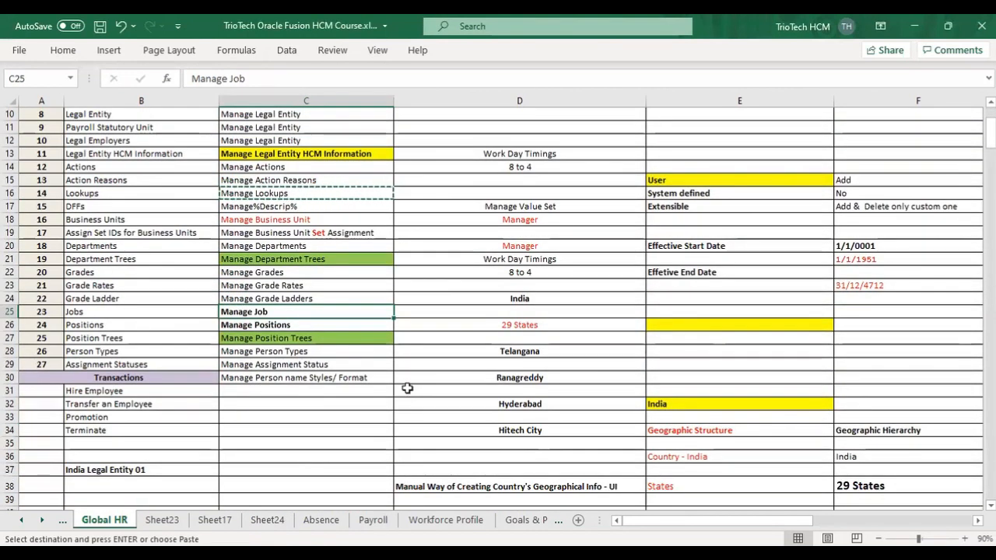
{"action": "left_click", "coordinate": [274, 323]}
{"action": "left_click", "coordinate": [277, 273]}
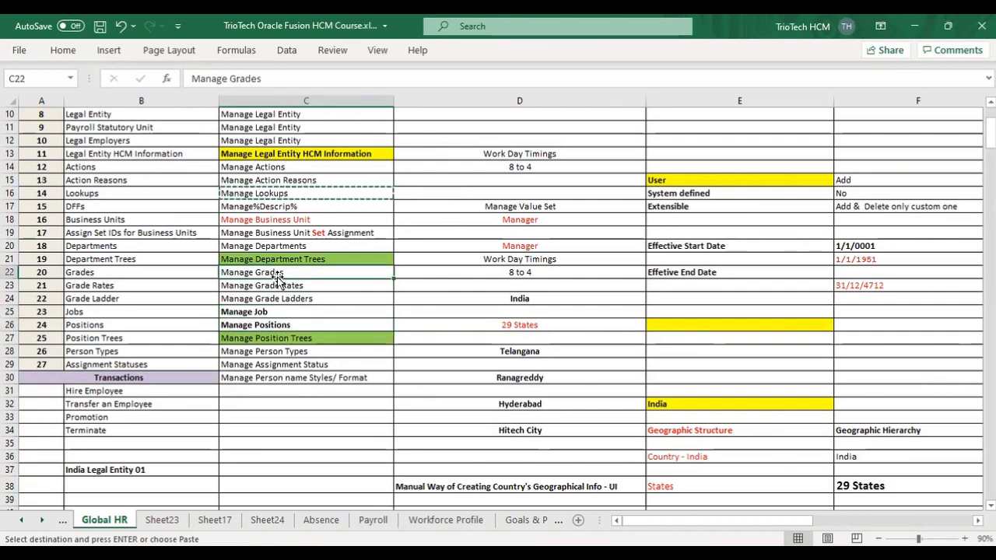
{"action": "left_click", "coordinate": [274, 245]}
{"action": "left_click", "coordinate": [274, 220]}
{"action": "scroll", "coordinate": [280, 221], "scroll_direction": "up", "scroll_amount": 2}
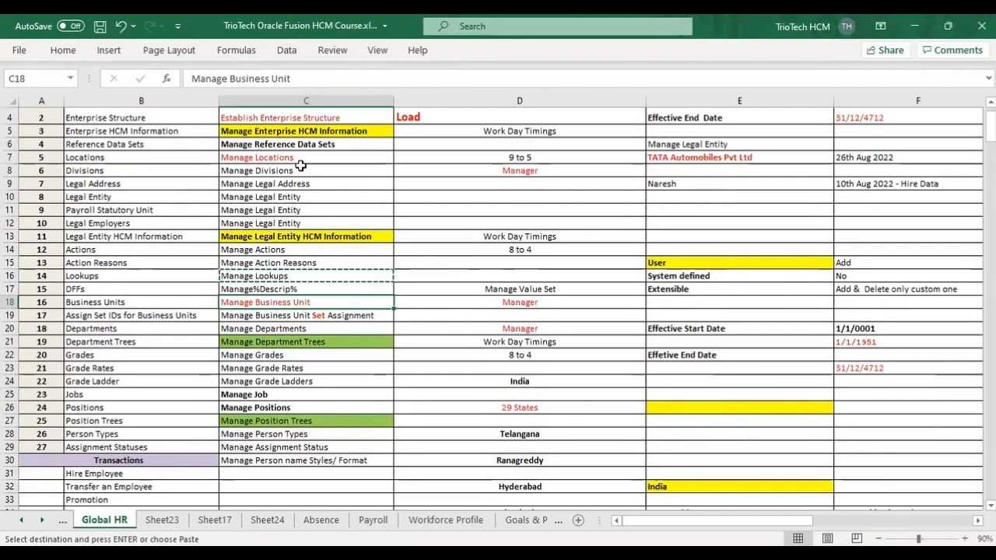
{"action": "left_click_drag", "start_coordinate": [297, 118], "coordinate": [288, 448]}
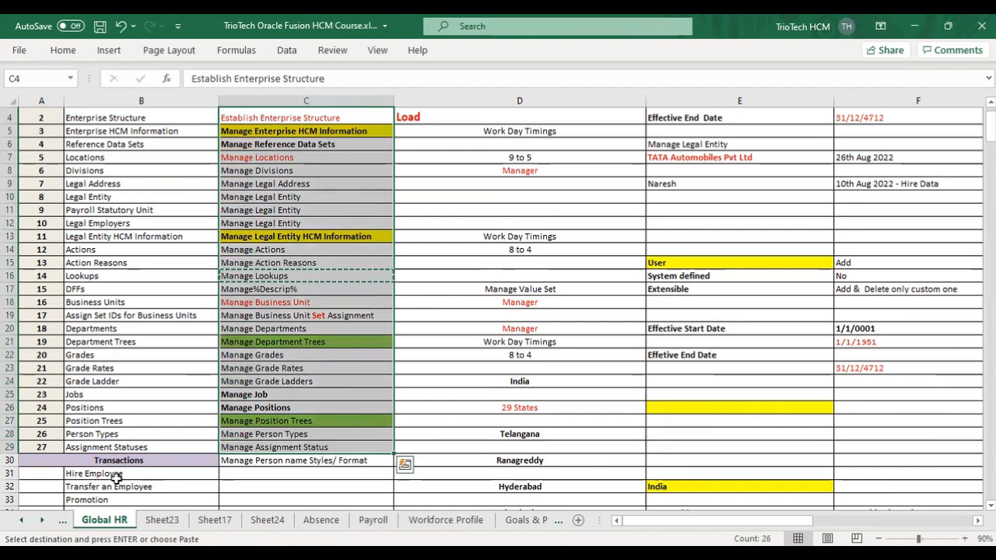
- Return to the browser and highlight the Manage Person Lookups page title
{"action": "left_click", "coordinate": [117, 552]}
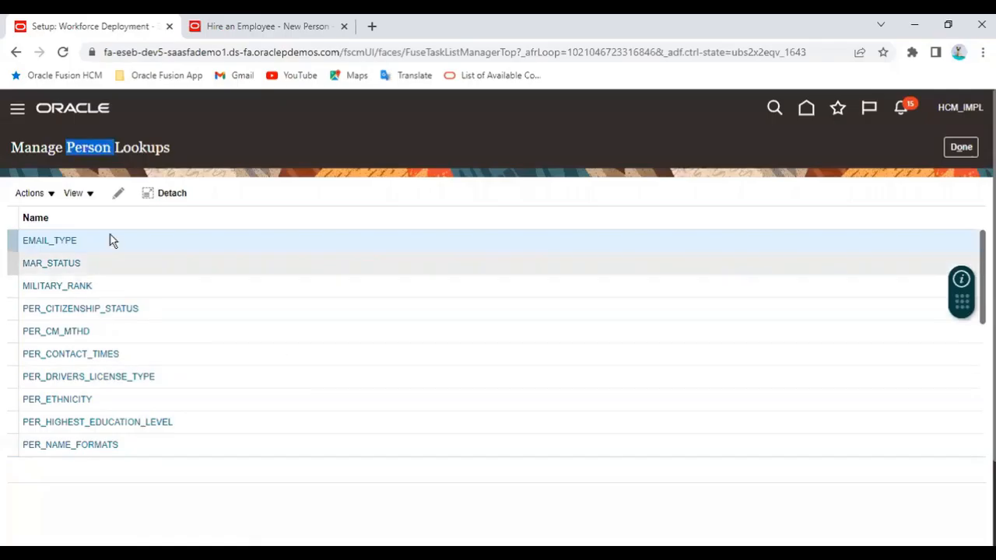
{"action": "double_click", "coordinate": [126, 147]}
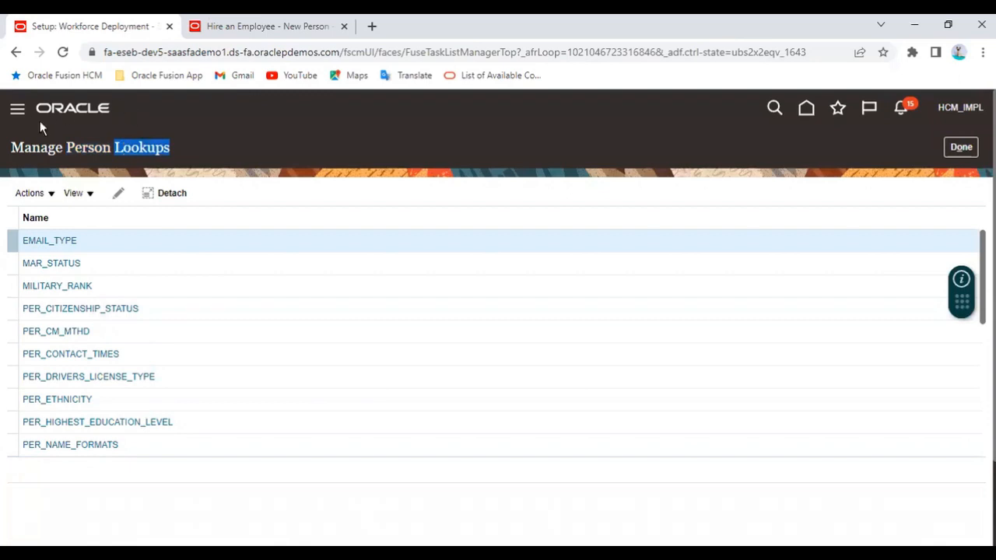
{"action": "left_click_drag", "start_coordinate": [15, 148], "coordinate": [166, 145]}
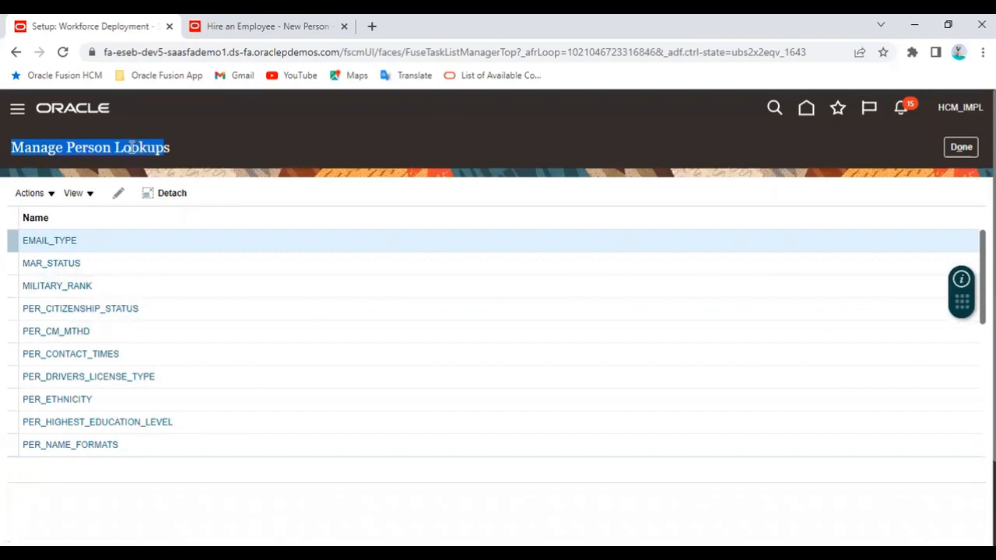
- Examine the Type choices under Email Details in the hire form's Person Information stage
{"action": "left_click", "coordinate": [249, 28]}
{"action": "scroll", "coordinate": [360, 229], "scroll_direction": "down", "scroll_amount": 6}
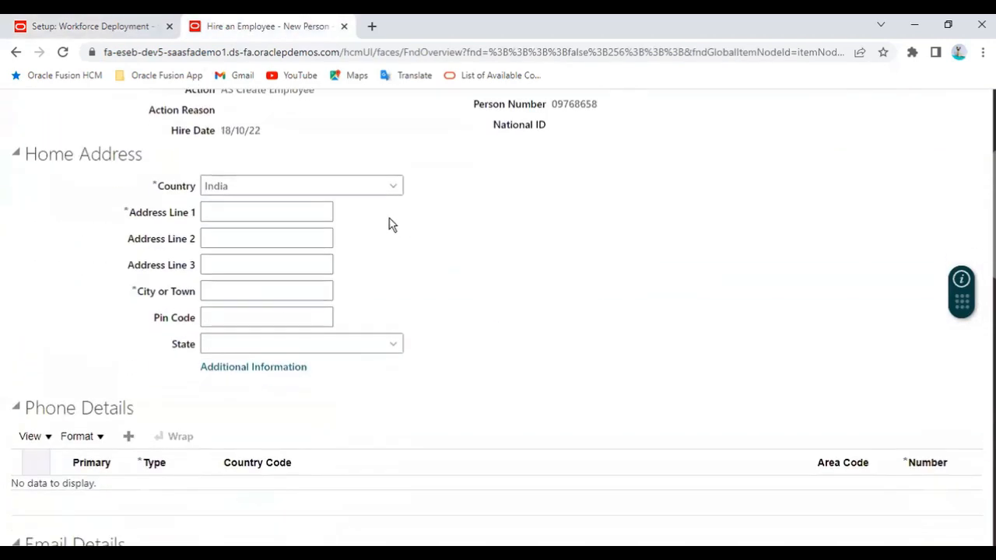
{"action": "left_click_drag", "start_coordinate": [39, 327], "coordinate": [137, 322]}
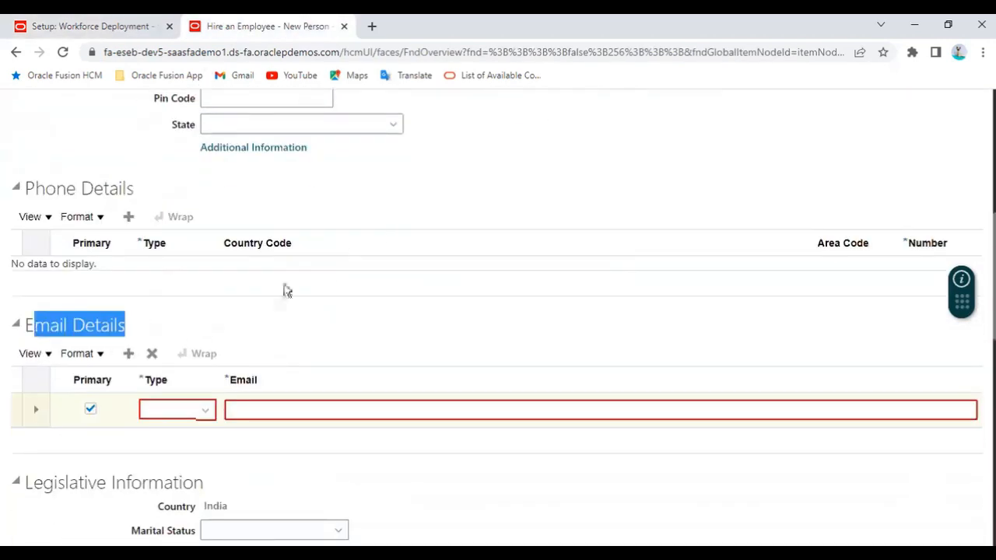
{"action": "scroll", "coordinate": [284, 289], "scroll_direction": "down", "scroll_amount": 2}
{"action": "left_click", "coordinate": [186, 265]}
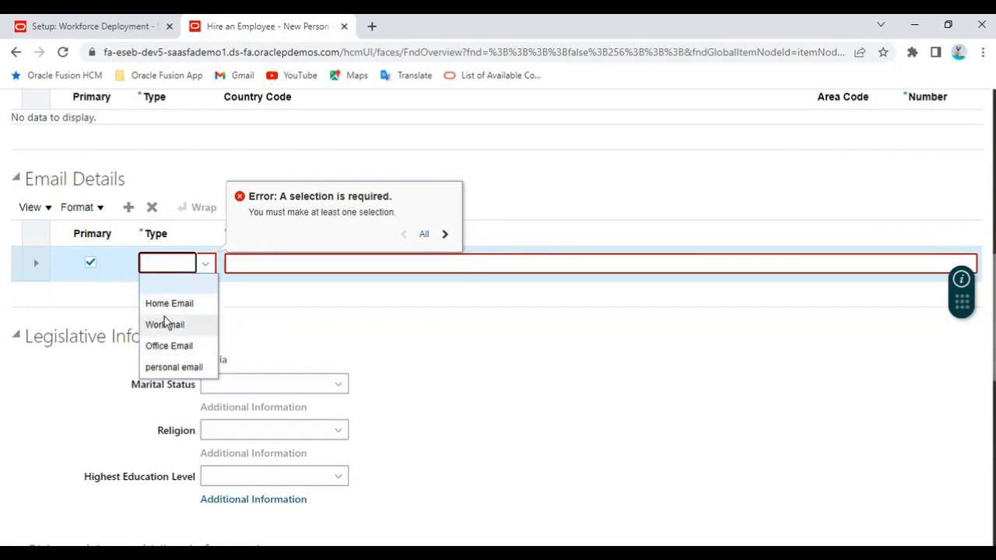
{"action": "left_click", "coordinate": [521, 206]}
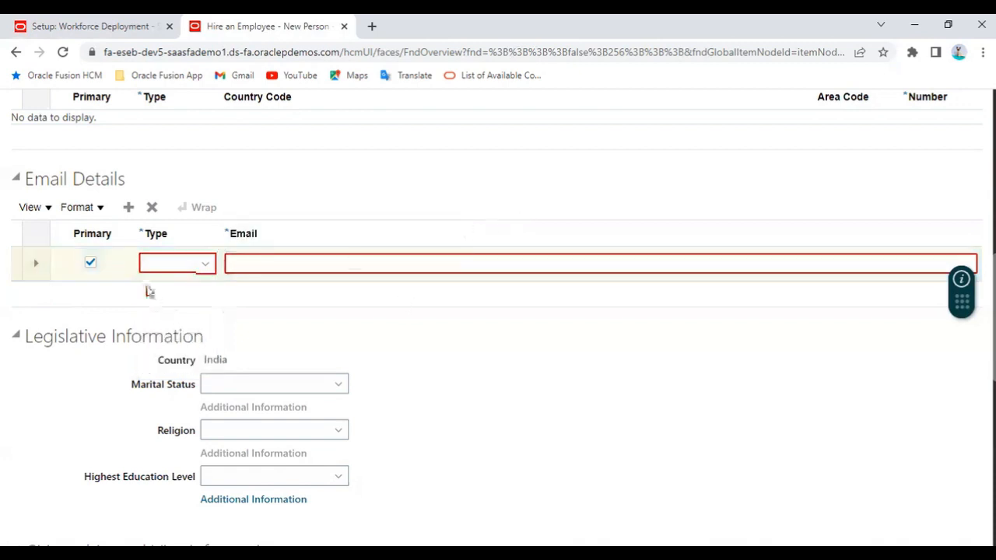
{"action": "left_click_drag", "start_coordinate": [50, 180], "coordinate": [128, 185]}
{"action": "left_click", "coordinate": [168, 269]}
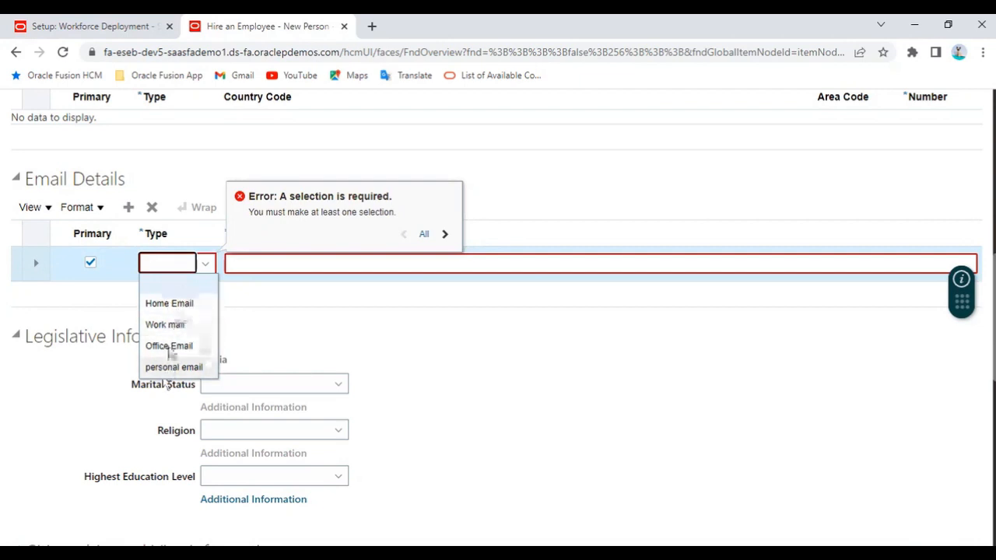
{"action": "left_click", "coordinate": [206, 264]}
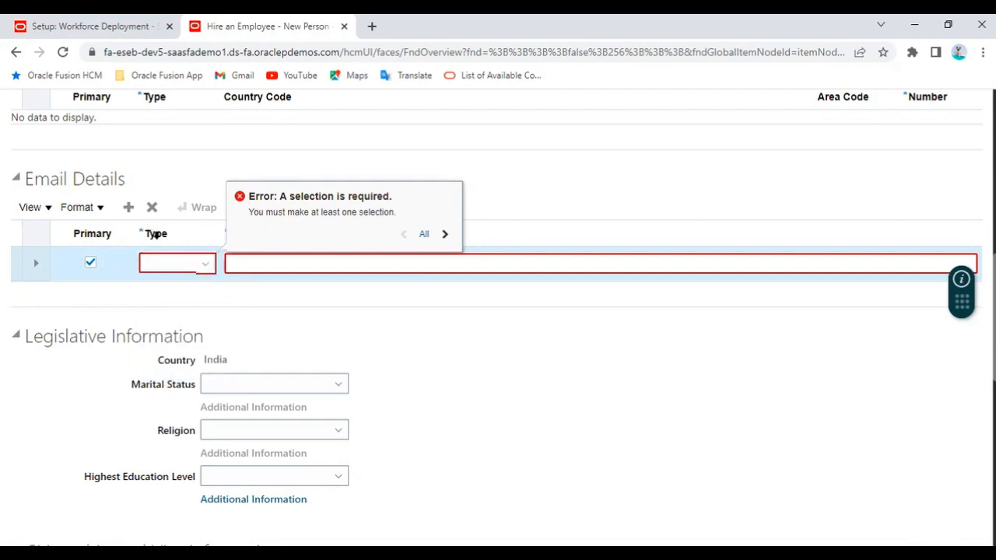
{"action": "double_click", "coordinate": [44, 178]}
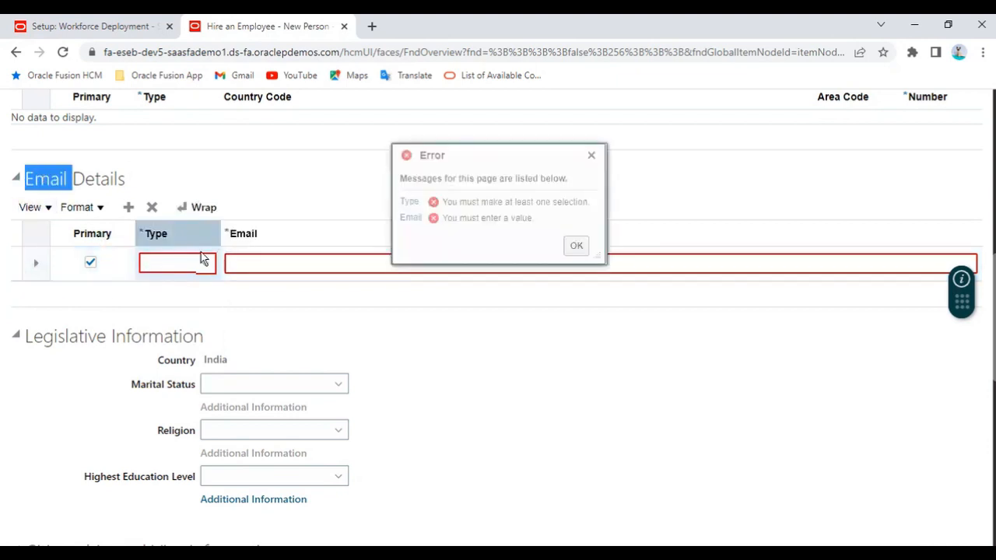
- Open the EMAIL_TYPE lookup type from the Manage Person Lookups list
{"action": "left_click", "coordinate": [160, 27]}
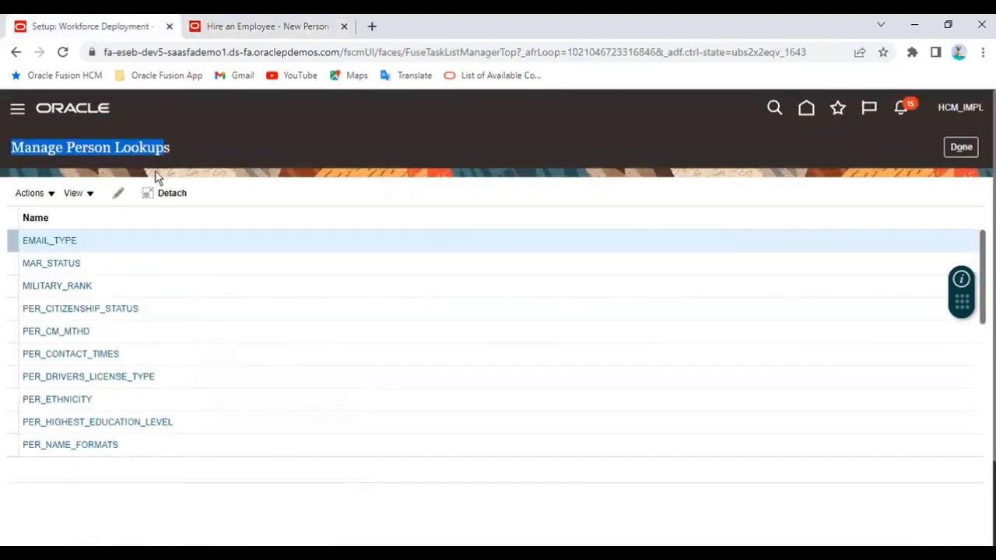
{"action": "left_click", "coordinate": [101, 154]}
{"action": "double_click", "coordinate": [90, 147]}
{"action": "double_click", "coordinate": [143, 154]}
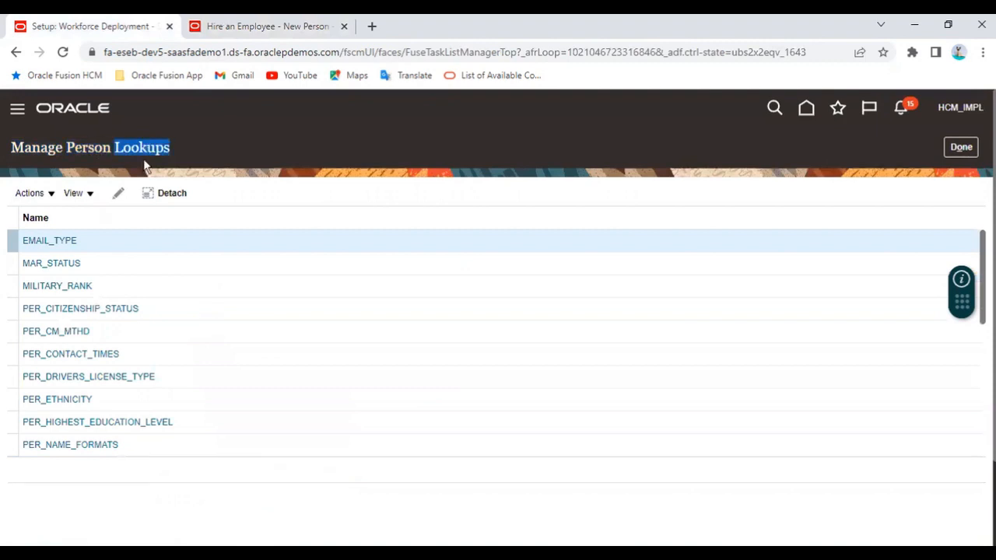
{"action": "left_click", "coordinate": [48, 243]}
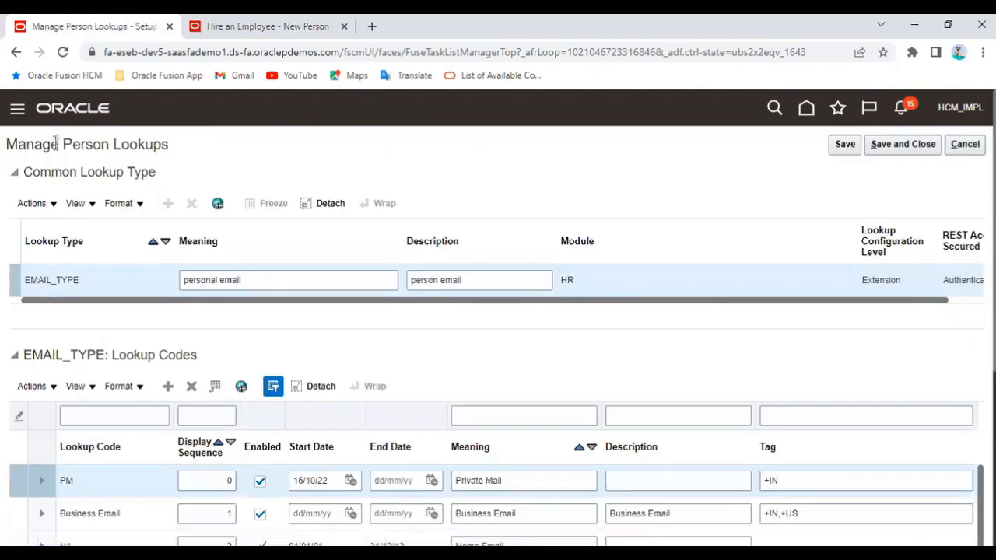
- Examine the Common Lookup Type section and its EMAIL_TYPE entry on the Manage Person Lookups page
{"action": "left_click_drag", "start_coordinate": [56, 144], "coordinate": [123, 139]}
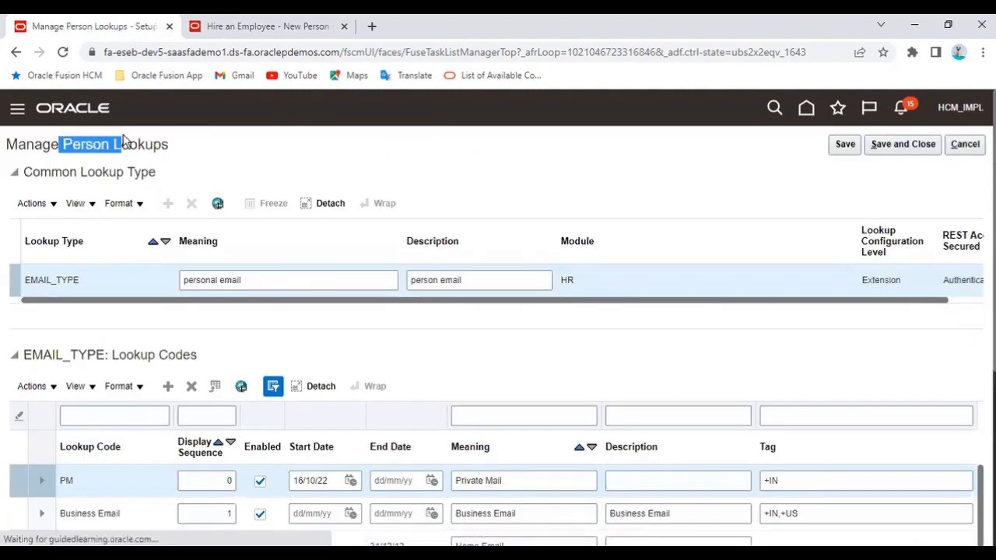
{"action": "left_click", "coordinate": [36, 280]}
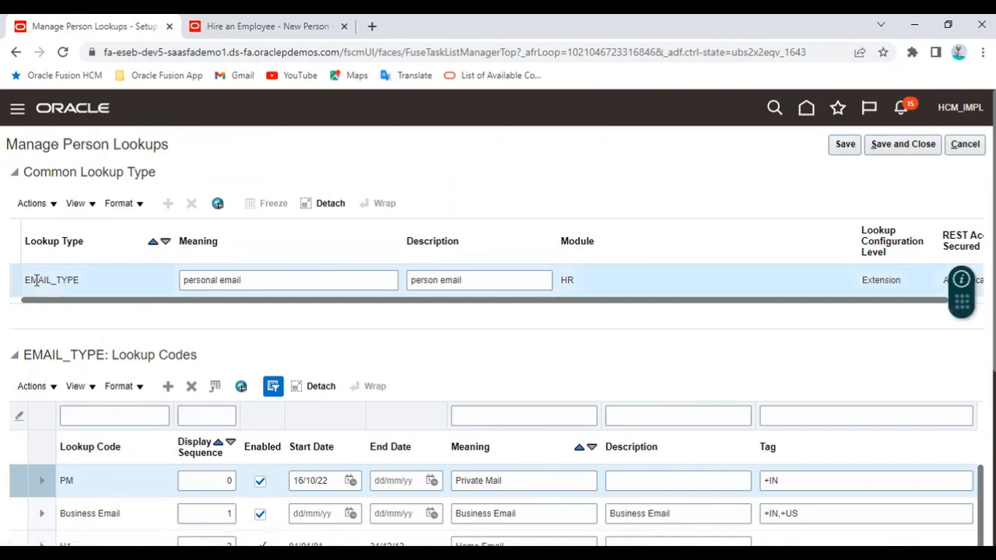
{"action": "left_click_drag", "start_coordinate": [51, 172], "coordinate": [158, 168]}
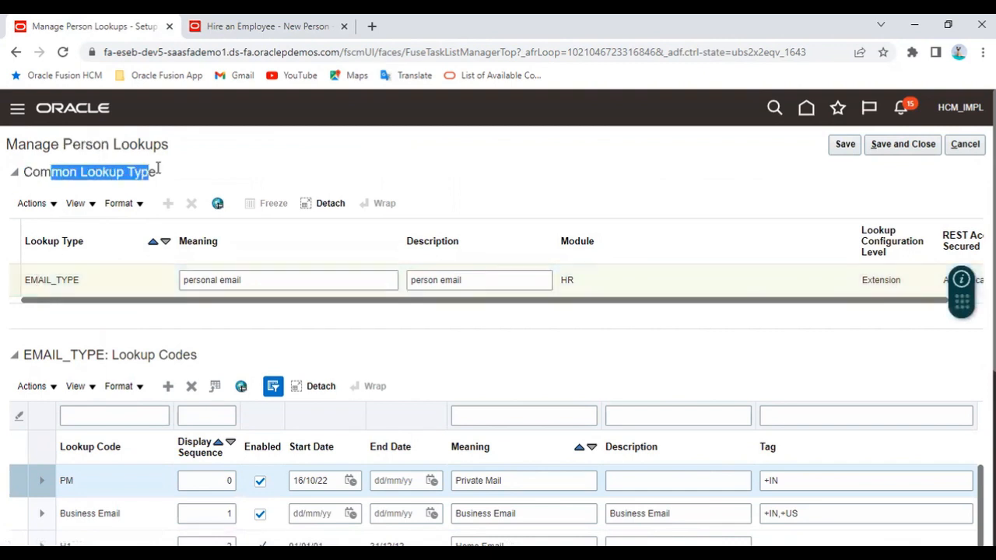
{"action": "double_click", "coordinate": [47, 279]}
{"action": "left_click", "coordinate": [45, 242]}
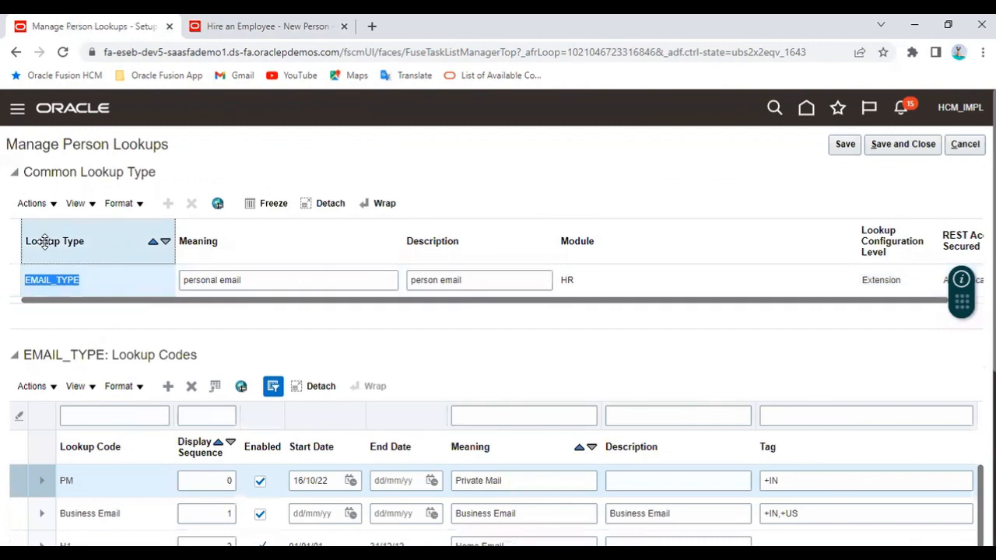
{"action": "left_click", "coordinate": [44, 242]}
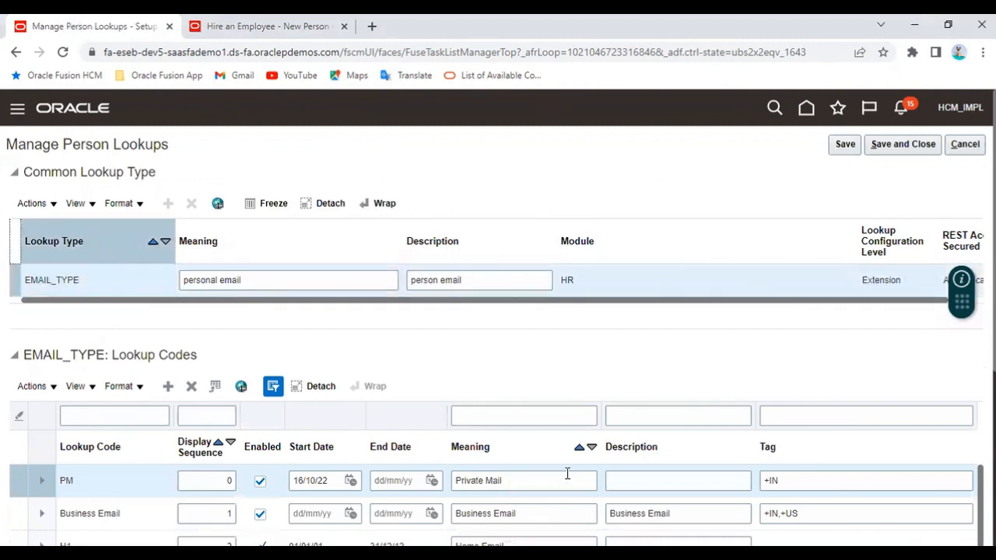
{"action": "double_click", "coordinate": [73, 280]}
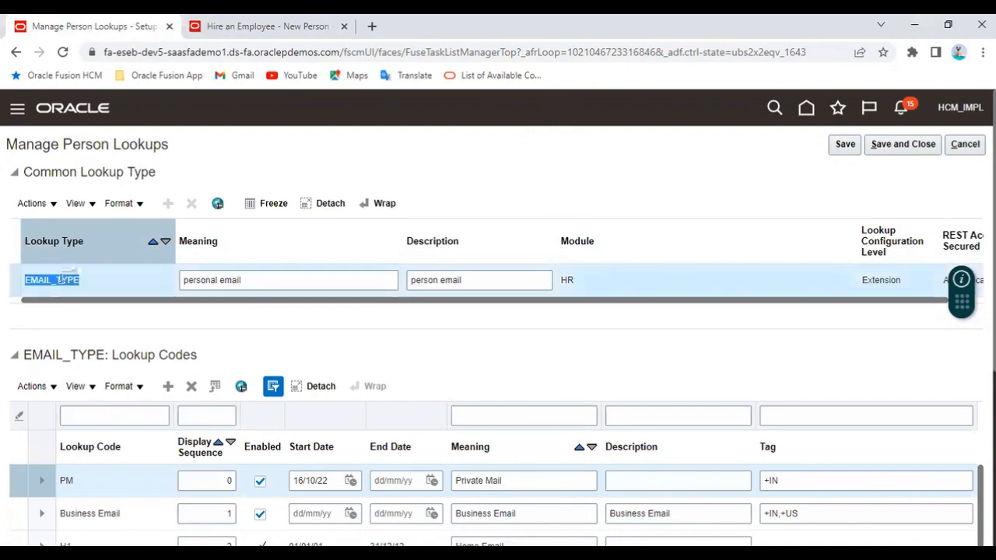
{"action": "left_click", "coordinate": [563, 162]}
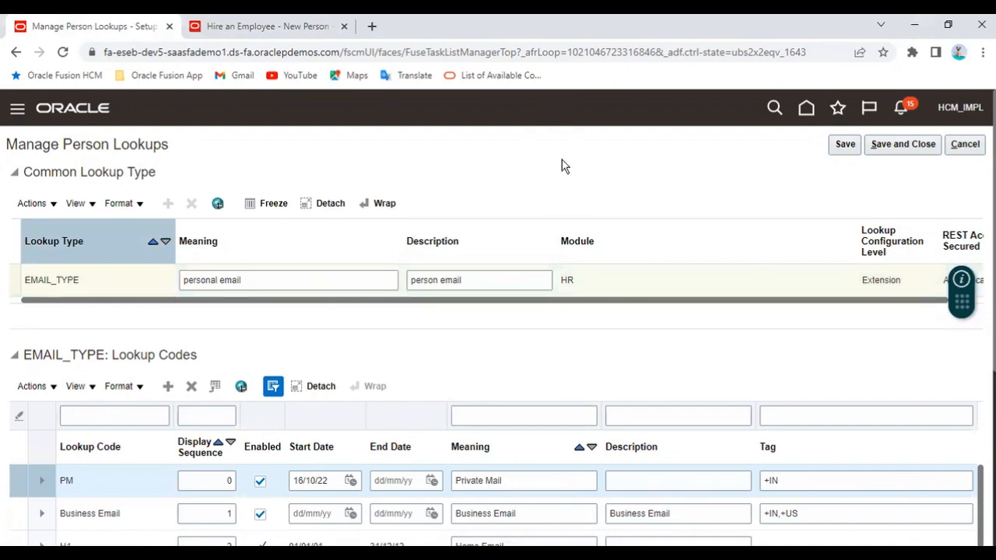
{"action": "double_click", "coordinate": [145, 145]}
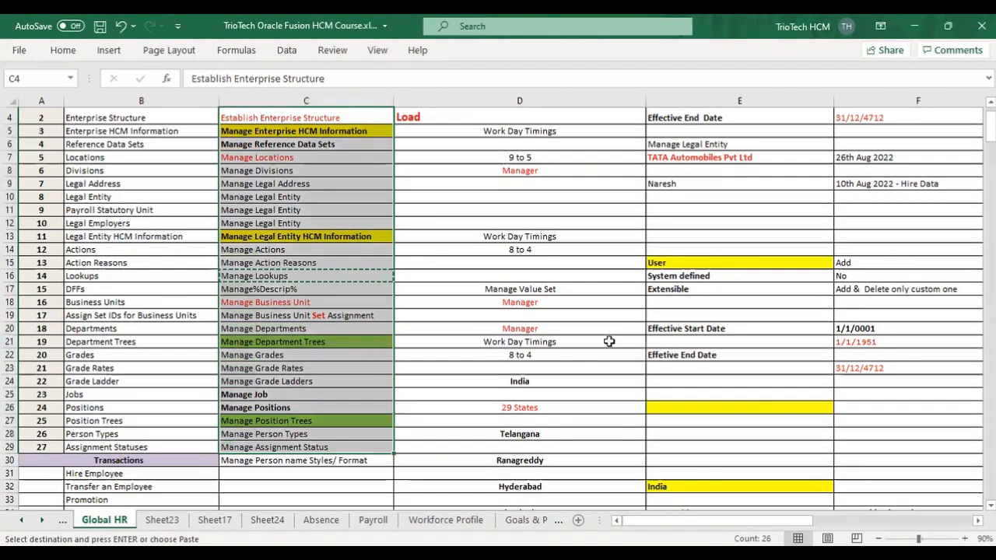
- Save the Excel course workbook and examine its add and delete rules for the User, System defined and Extensible levels
{"action": "key", "text": "ctrl+s"}
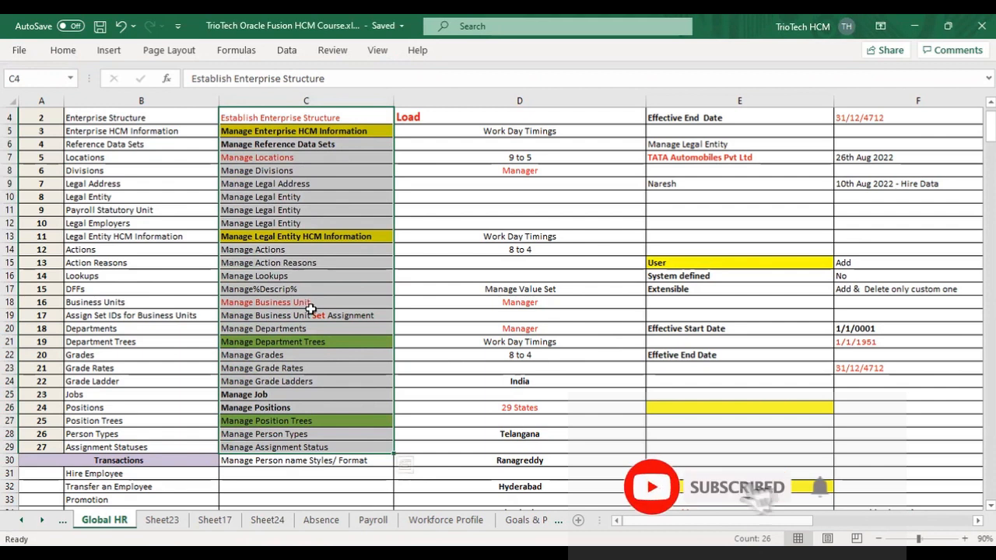
{"action": "left_click", "coordinate": [298, 276]}
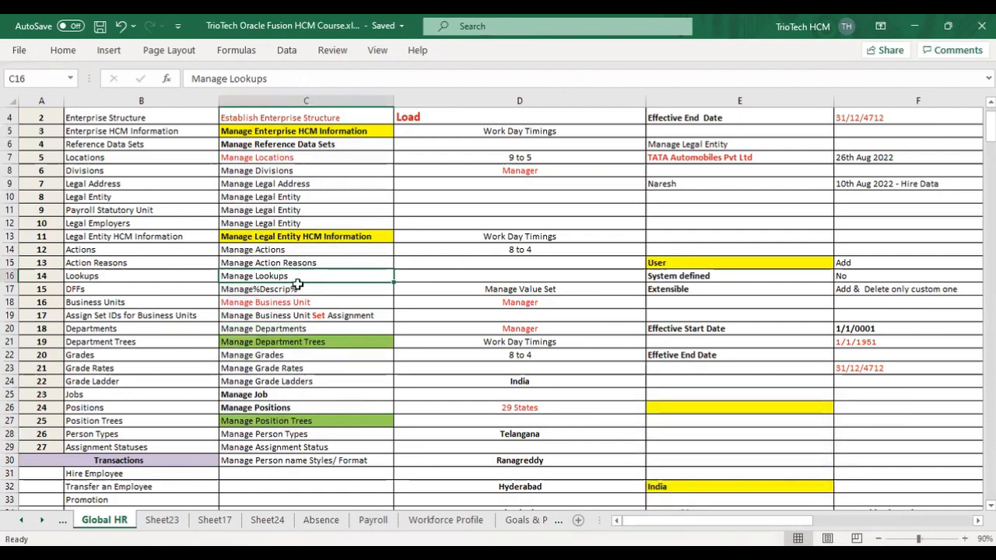
{"action": "left_click_drag", "start_coordinate": [679, 266], "coordinate": [679, 288]}
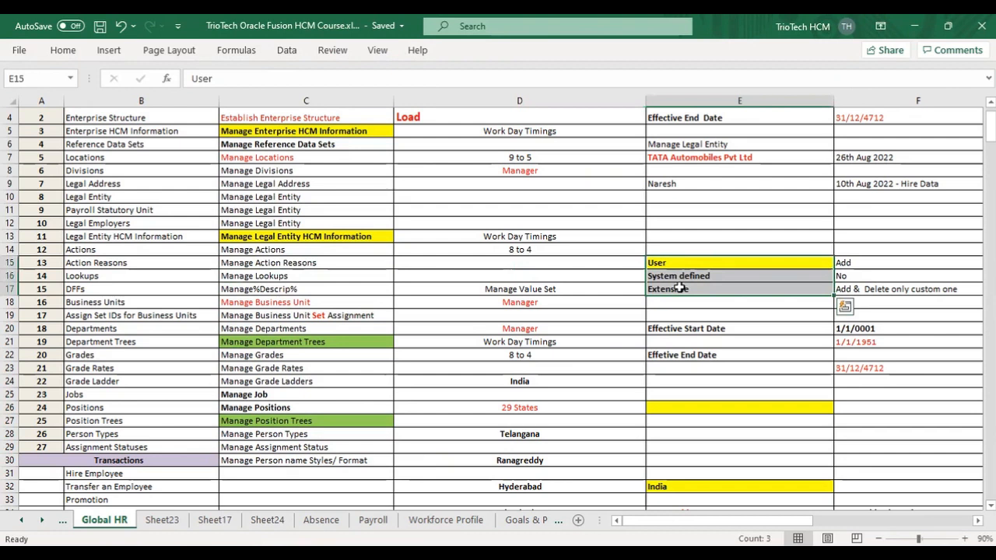
{"action": "key", "text": "ctrl+c"}
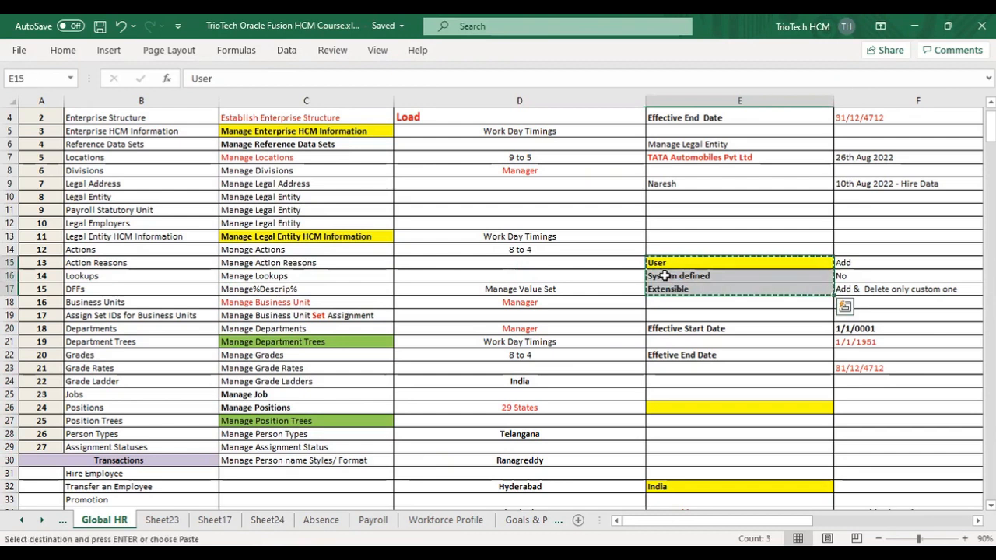
{"action": "left_click", "coordinate": [977, 521]}
{"action": "left_click", "coordinate": [977, 525]}
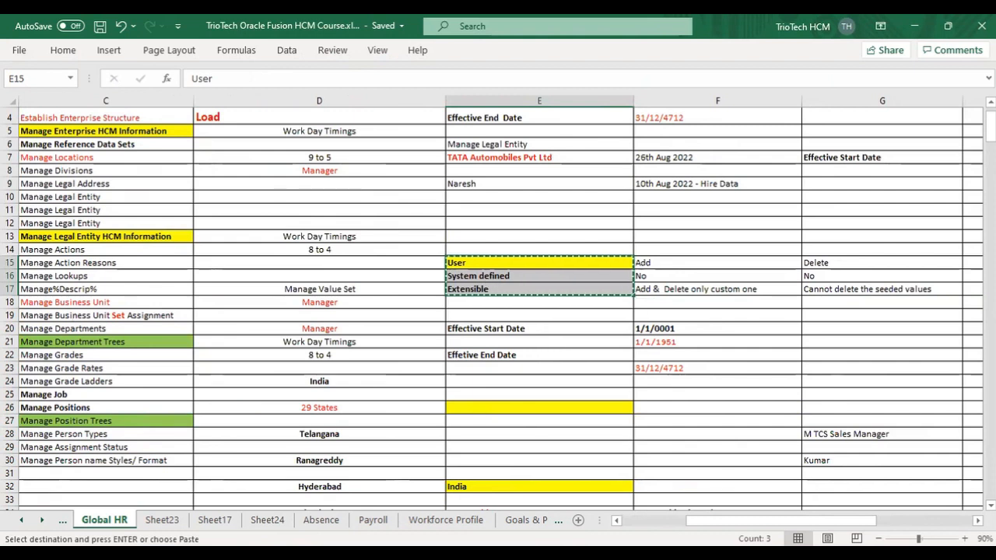
{"action": "key", "text": "alt+Tab"}
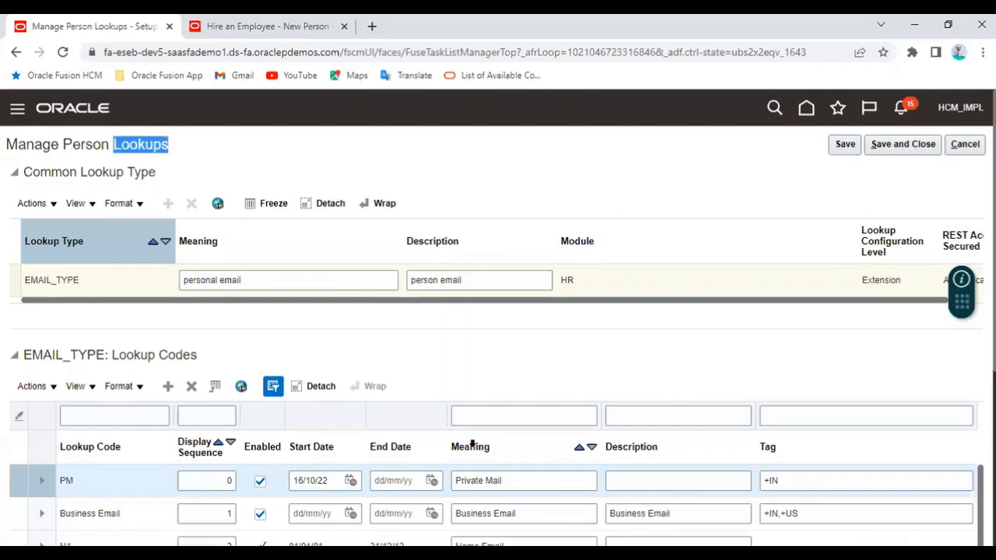
- Examine the Lookup Configuration Level of the EMAIL_TYPE lookup type in the Common Lookup Type table
{"action": "double_click", "coordinate": [55, 279]}
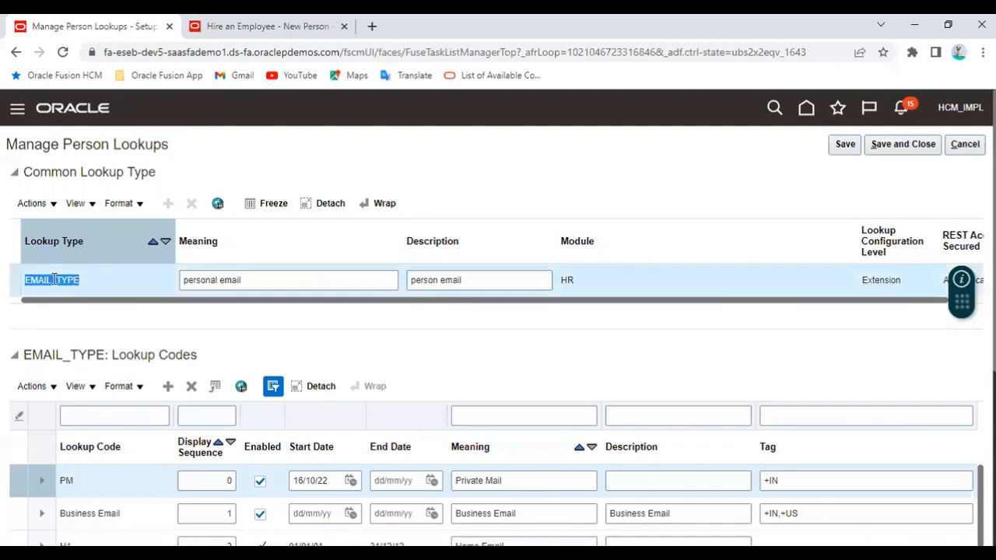
{"action": "left_click", "coordinate": [878, 242]}
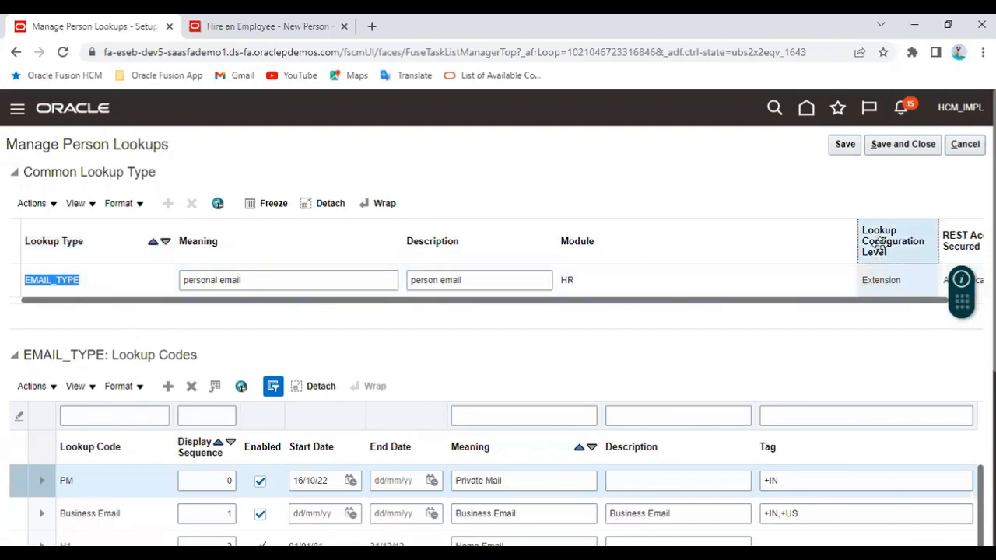
{"action": "double_click", "coordinate": [880, 282]}
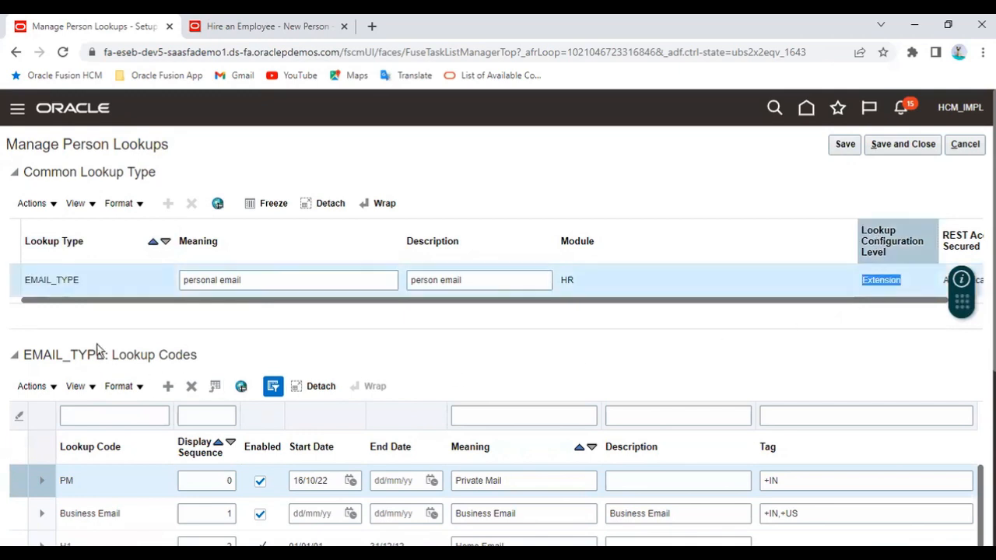
{"action": "double_click", "coordinate": [65, 282]}
{"action": "left_click", "coordinate": [155, 51]}
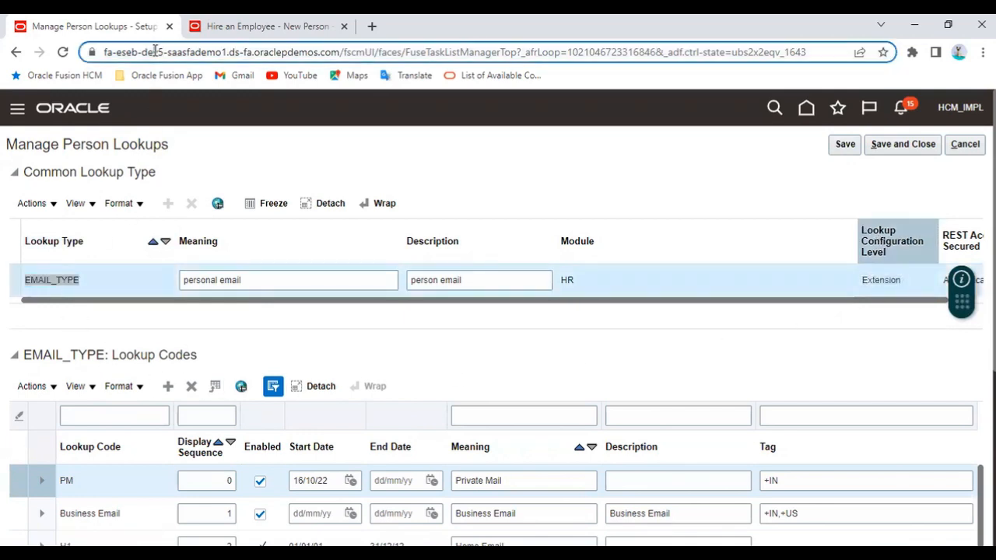
{"action": "double_click", "coordinate": [888, 280]}
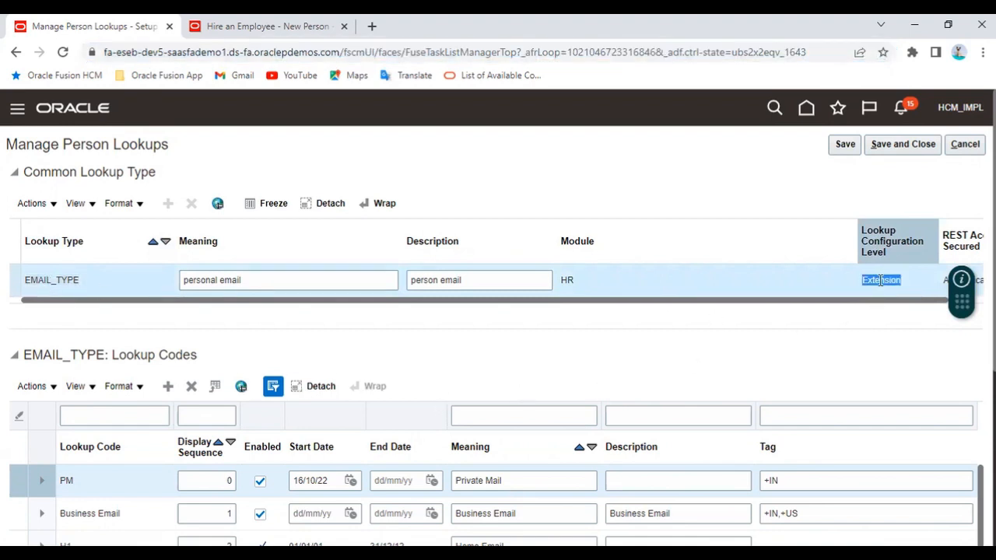
{"action": "double_click", "coordinate": [48, 282]}
- Leave EMAIL_TYPE without saving, open the MAR_STATUS lookup type and examine its Lookup Configuration Level
{"action": "left_click", "coordinate": [967, 145]}
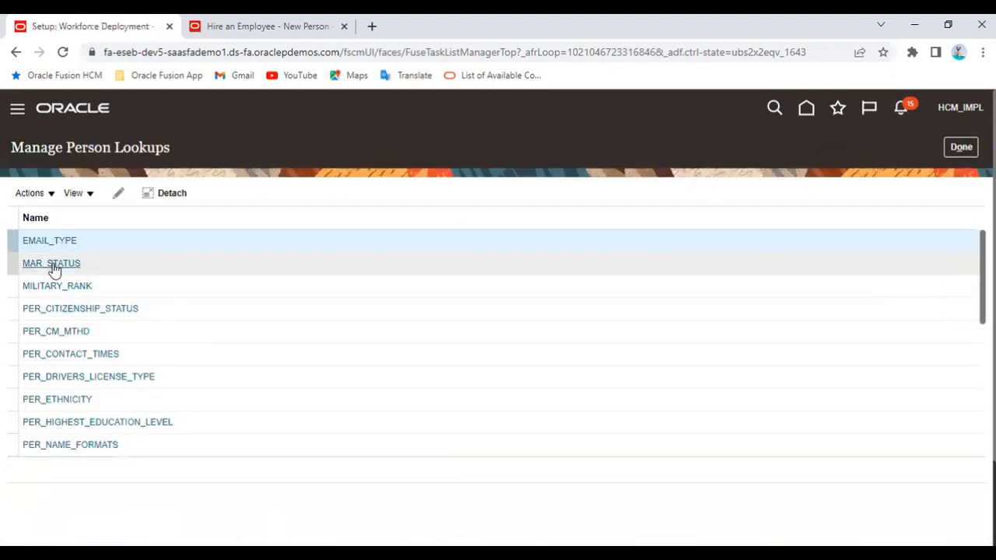
{"action": "left_click", "coordinate": [53, 264]}
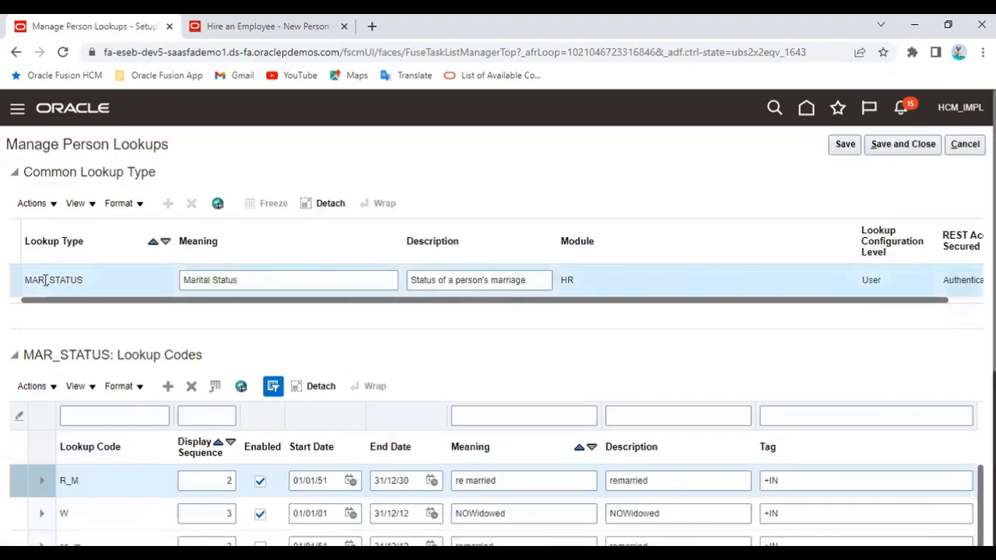
{"action": "double_click", "coordinate": [47, 280]}
{"action": "double_click", "coordinate": [871, 279]}
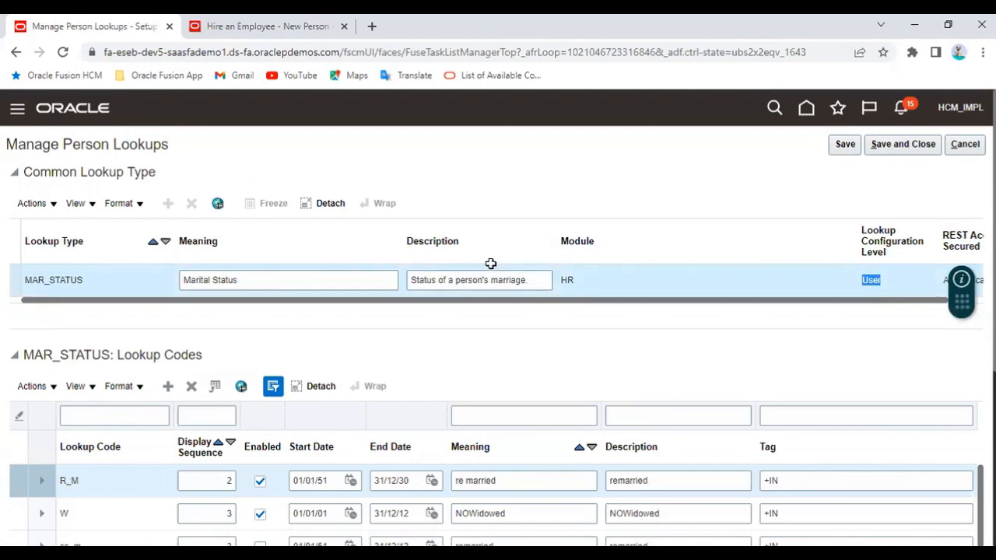
- Compare the MAR_STATUS configuration level with the User, System defined and Extensible entries in the Excel course workbook
{"action": "key", "text": "alt+Tab"}
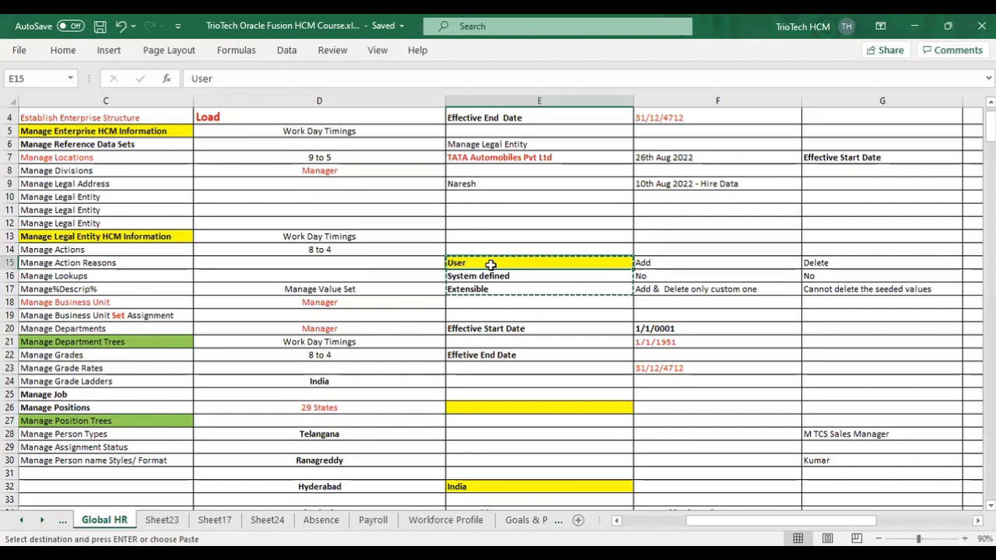
{"action": "left_click", "coordinate": [490, 290]}
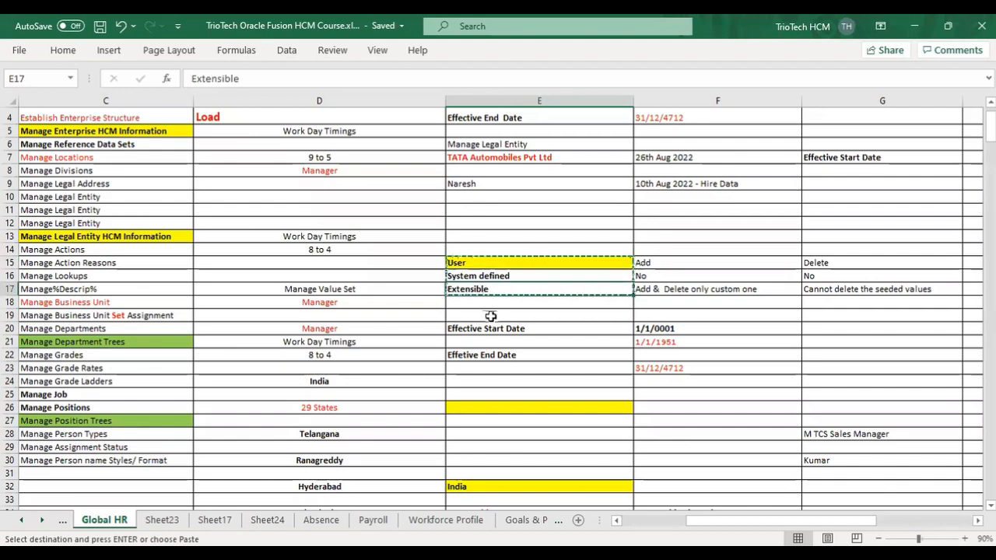
{"action": "left_click", "coordinate": [486, 273]}
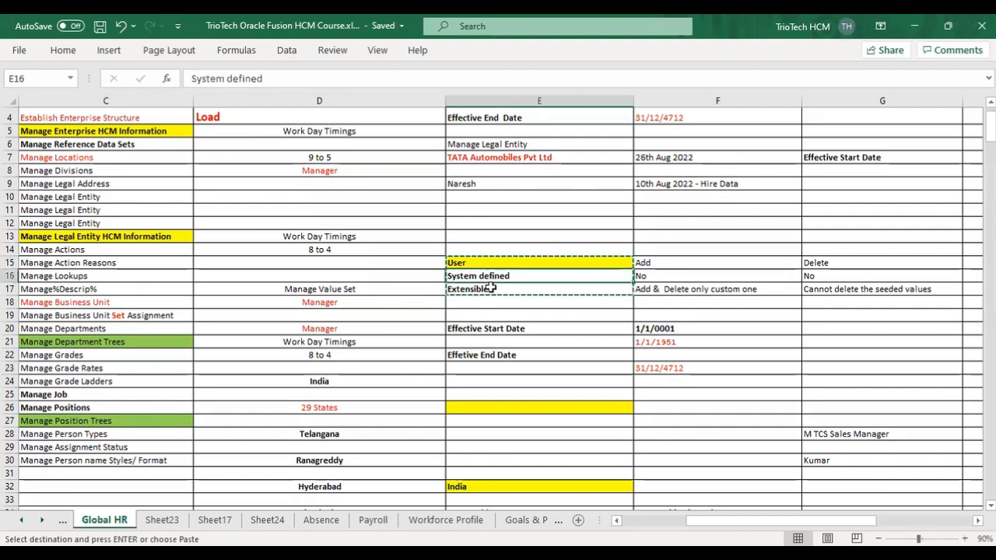
{"action": "key", "text": "alt+Tab"}
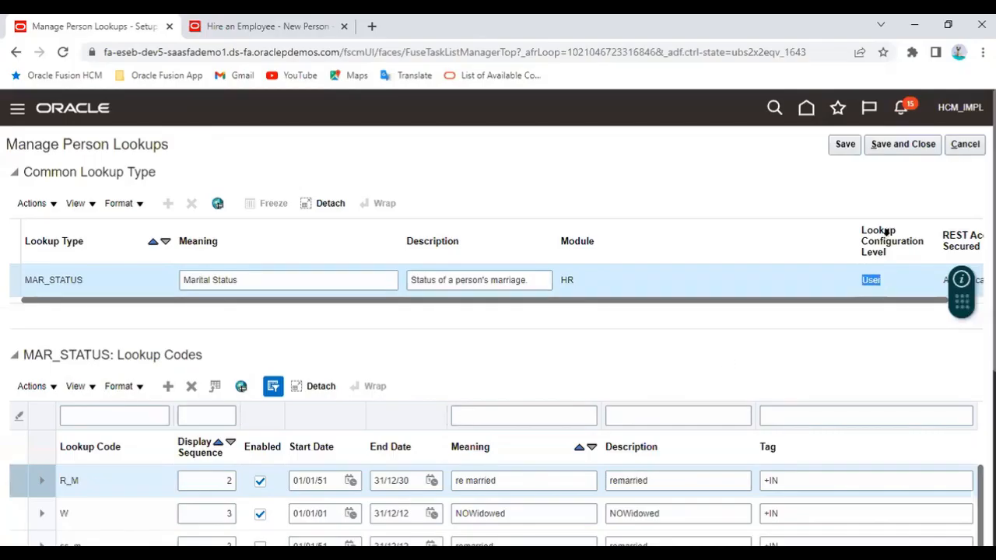
{"action": "double_click", "coordinate": [37, 281]}
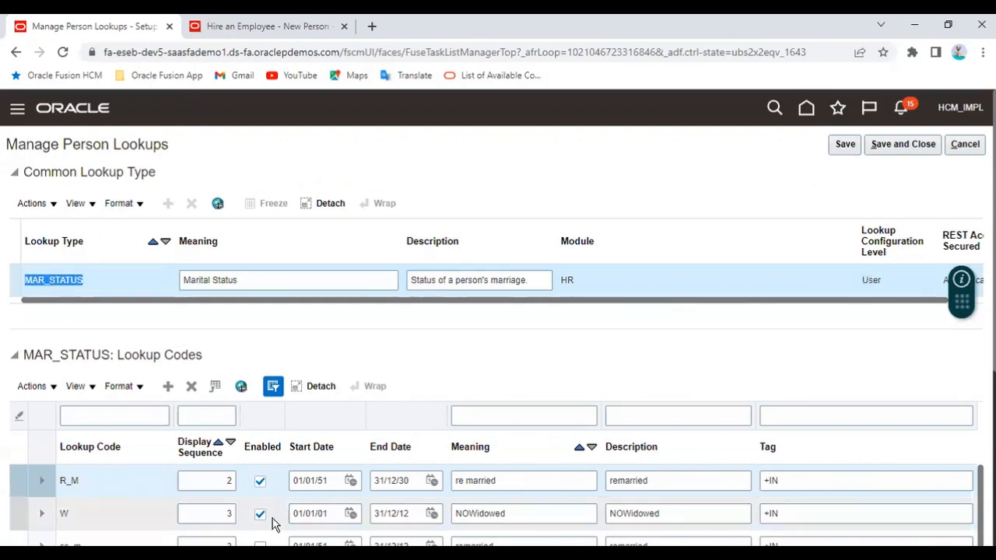
{"action": "key", "text": "alt+Tab"}
{"action": "left_click_drag", "start_coordinate": [468, 264], "coordinate": [470, 291]}
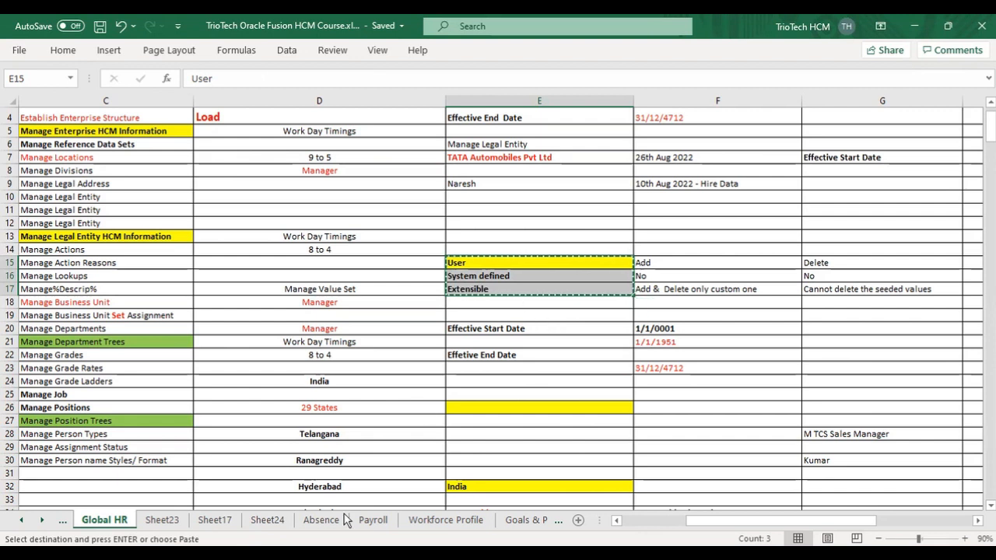
{"action": "key", "text": "alt+Tab"}
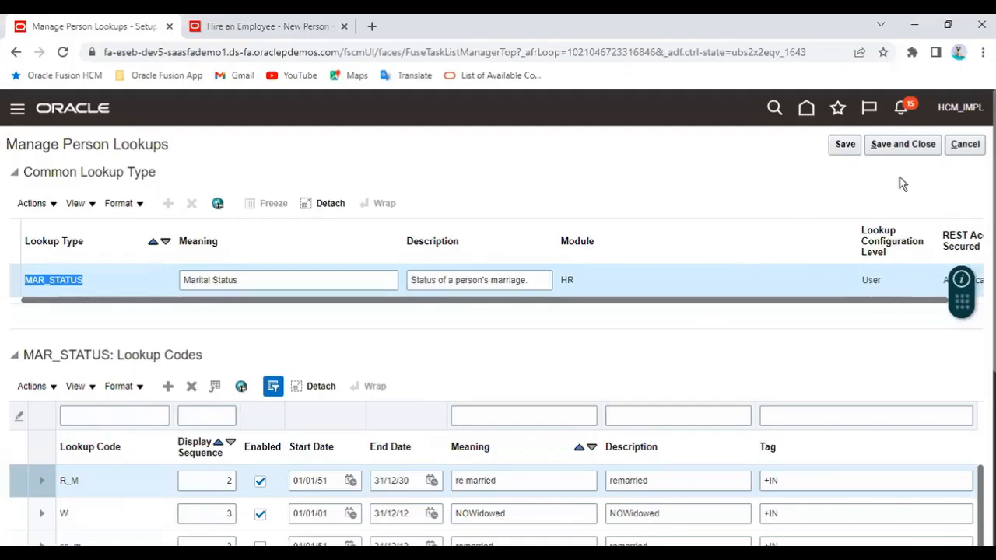
- Leave MAR_STATUS without saving, reopen the EMAIL_TYPE lookup type and examine its Lookup Codes section
{"action": "left_click", "coordinate": [968, 144]}
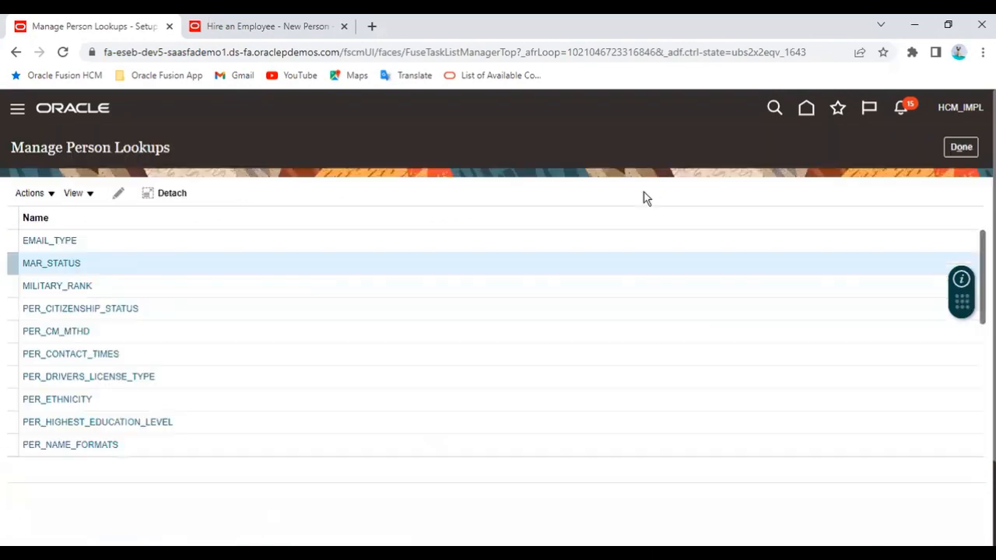
{"action": "left_click", "coordinate": [60, 240]}
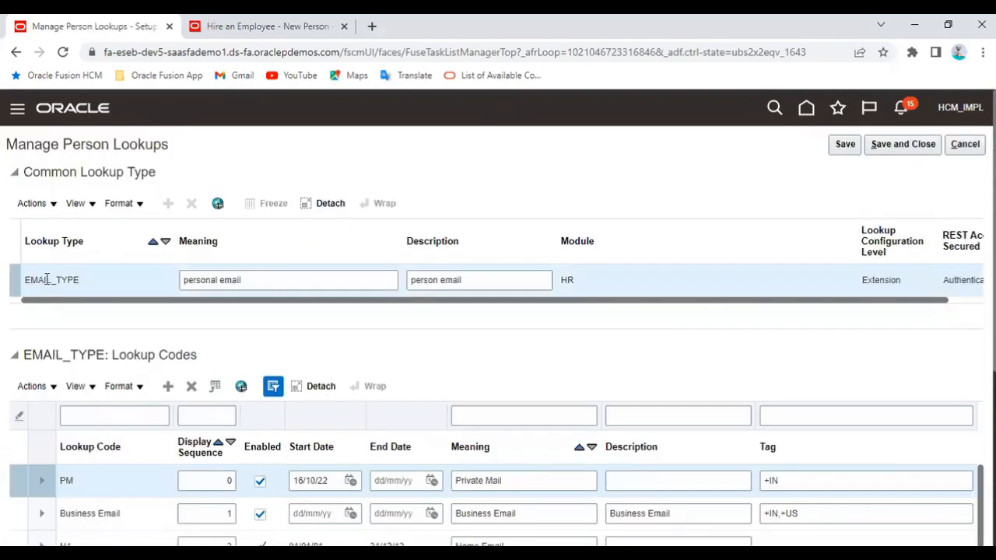
{"action": "double_click", "coordinate": [43, 279]}
{"action": "scroll", "coordinate": [399, 138], "scroll_direction": "down", "scroll_amount": 2}
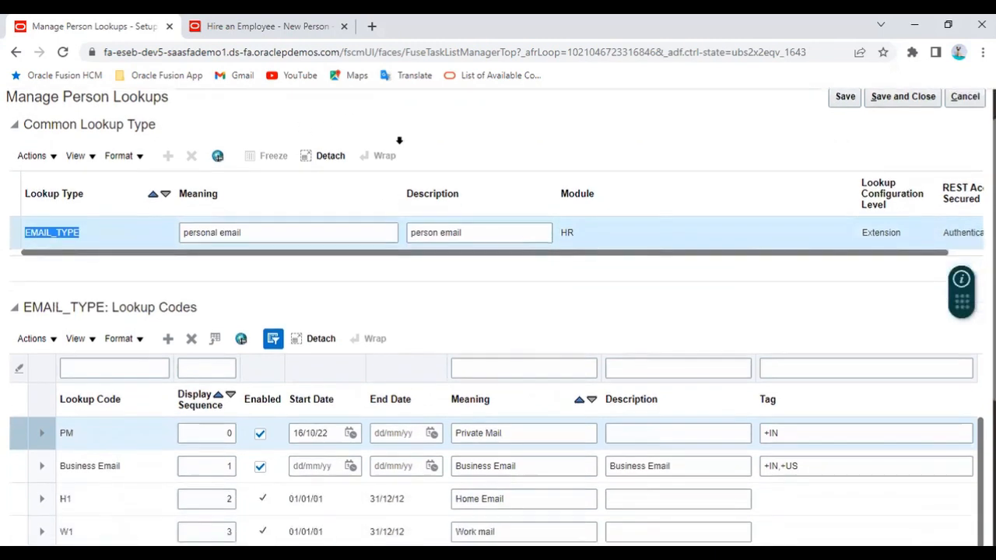
{"action": "scroll", "coordinate": [70, 346], "scroll_direction": "up", "scroll_amount": 2}
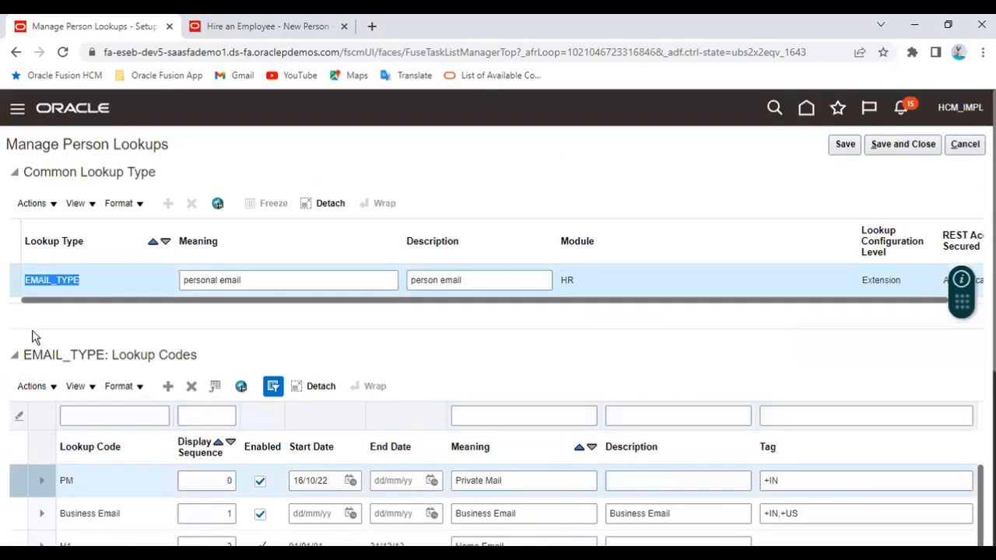
{"action": "double_click", "coordinate": [43, 354]}
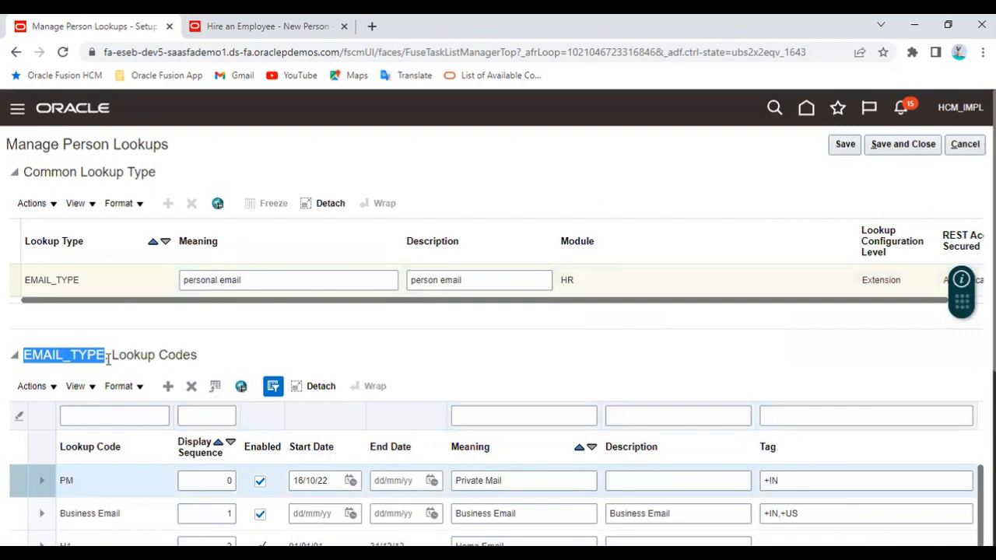
{"action": "left_click_drag", "start_coordinate": [113, 356], "coordinate": [203, 359]}
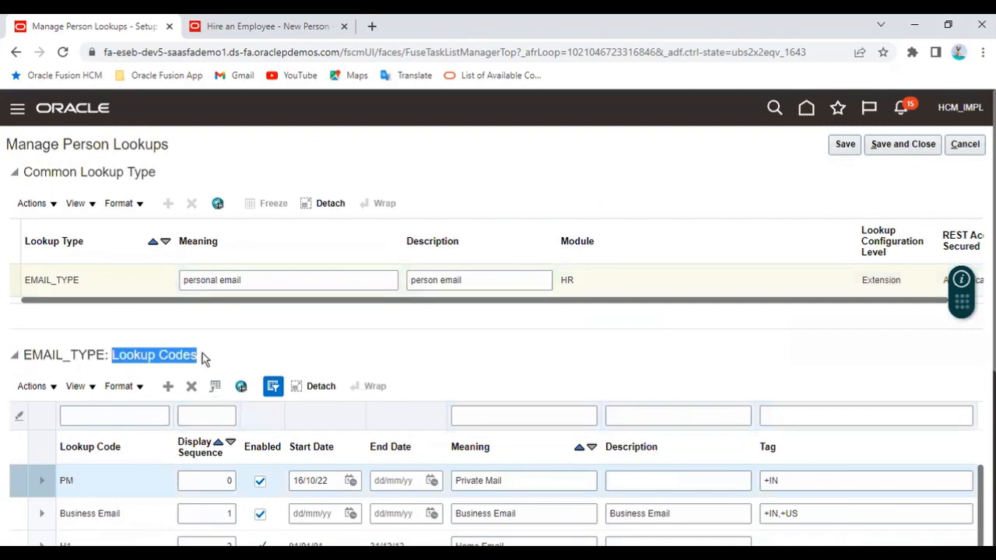
{"action": "left_click", "coordinate": [172, 52]}
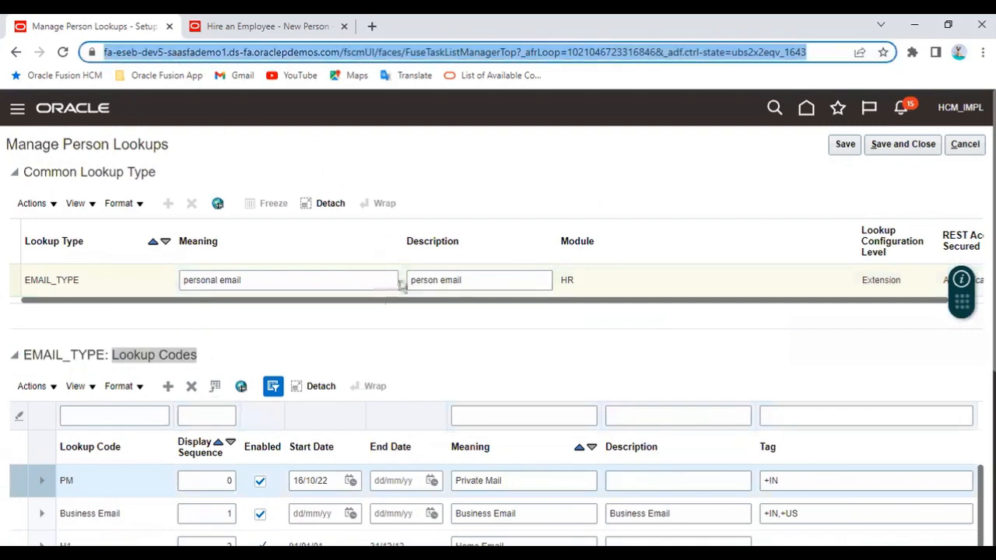
- Review the meanings of the EMAIL_TYPE lookup codes, including Private Mail, Business Email, Office Email, Room Email and personal email
{"action": "scroll", "coordinate": [337, 311], "scroll_direction": "down", "scroll_amount": 4}
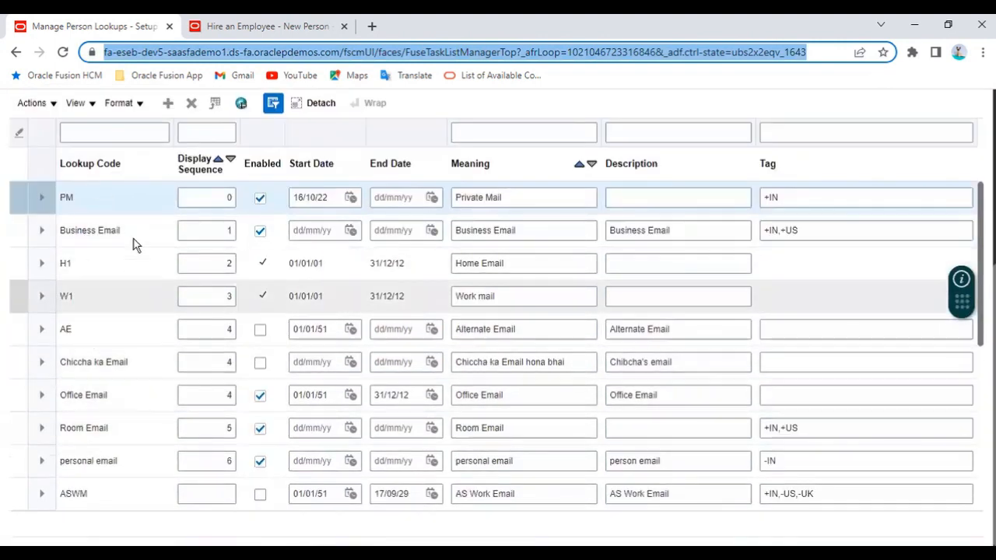
{"action": "left_click", "coordinate": [513, 198]}
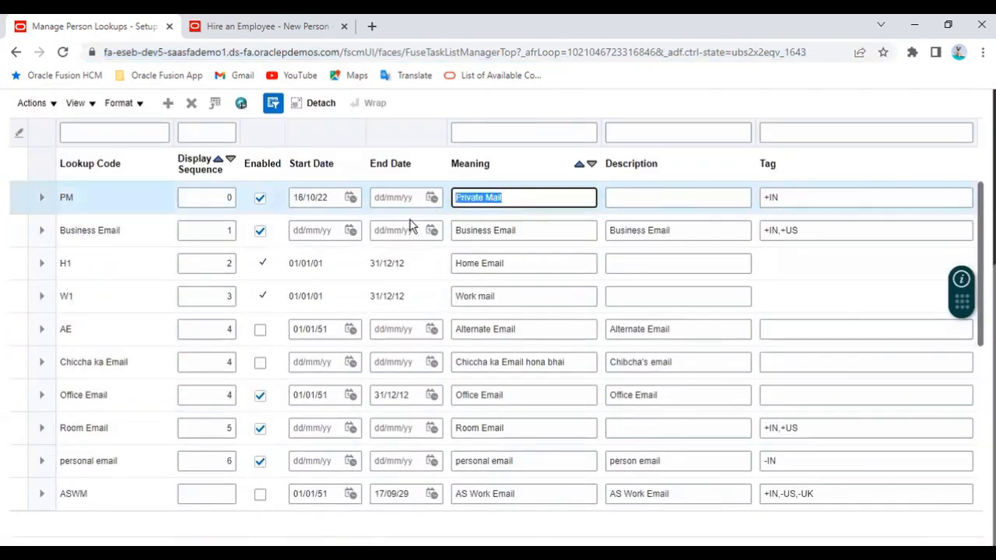
{"action": "left_click", "coordinate": [536, 229]}
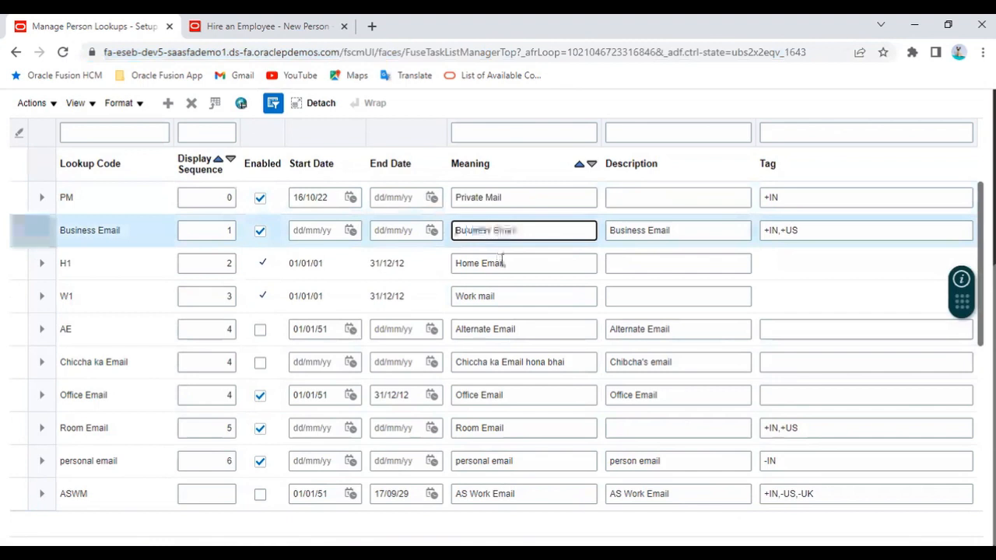
{"action": "scroll", "coordinate": [132, 475], "scroll_direction": "down", "scroll_amount": 1}
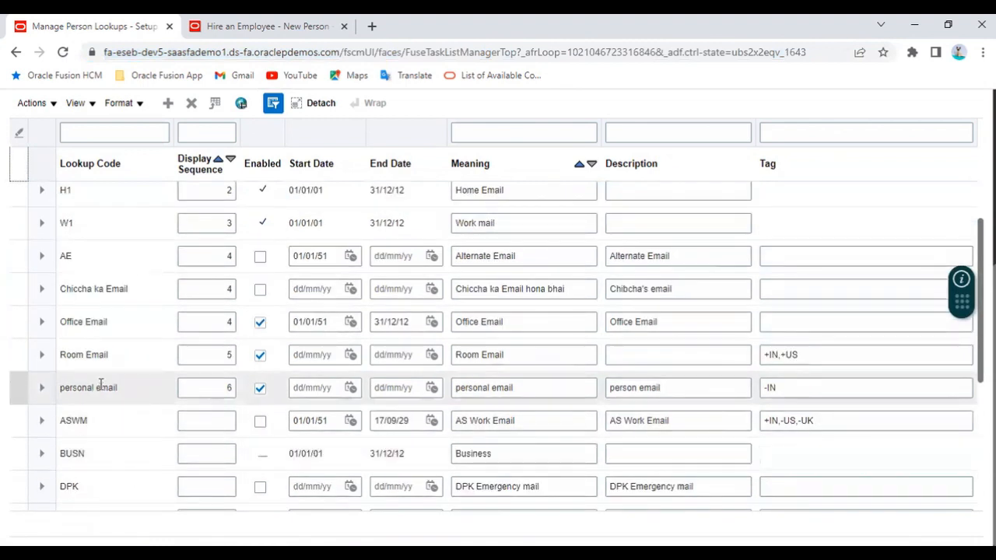
{"action": "left_click", "coordinate": [534, 317]}
{"action": "left_click", "coordinate": [520, 353]}
{"action": "left_click", "coordinate": [537, 393]}
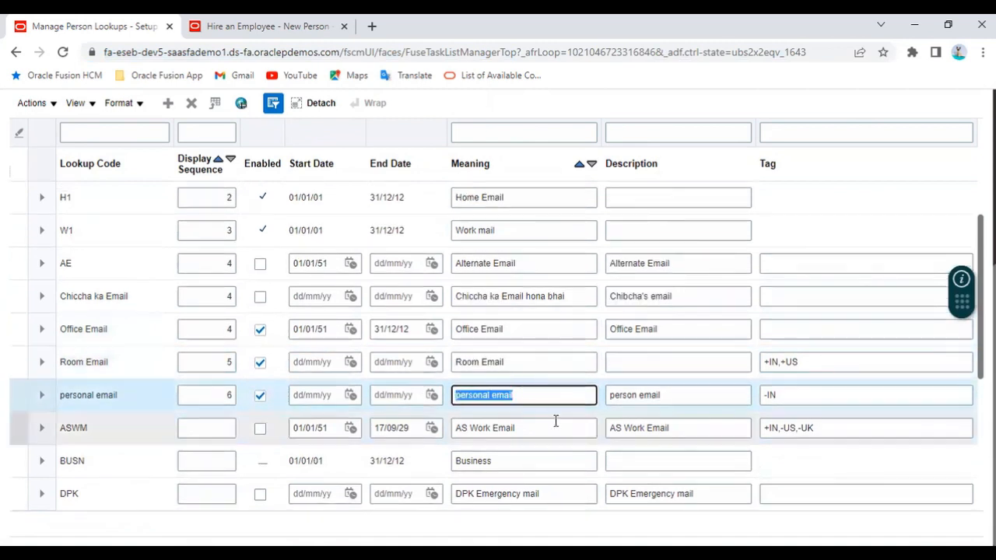
{"action": "left_click", "coordinate": [555, 425]}
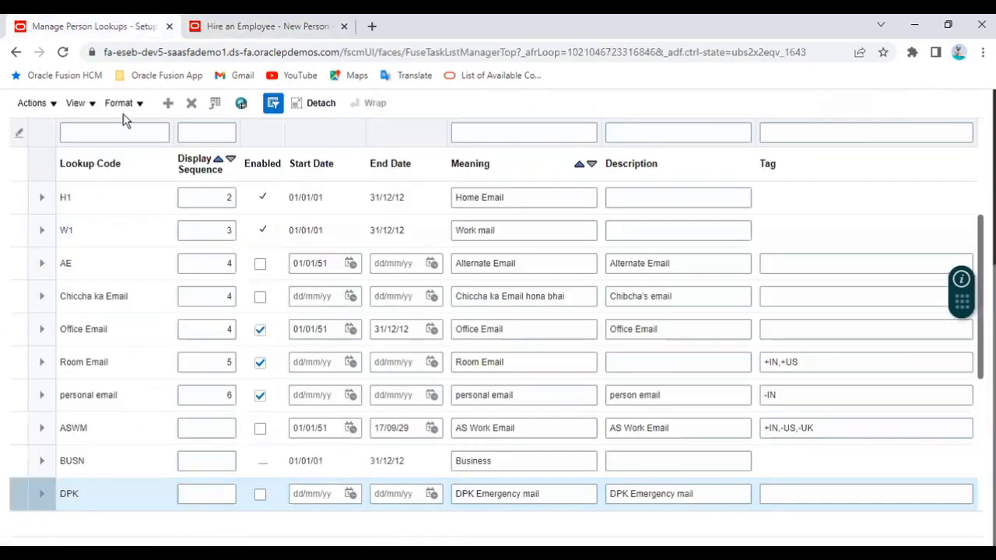
- Examine the EMAIL_TYPE lookup type, its full list of codes, and the PM code's enabled status and start and end dates
{"action": "scroll", "coordinate": [125, 294], "scroll_direction": "up", "scroll_amount": 4}
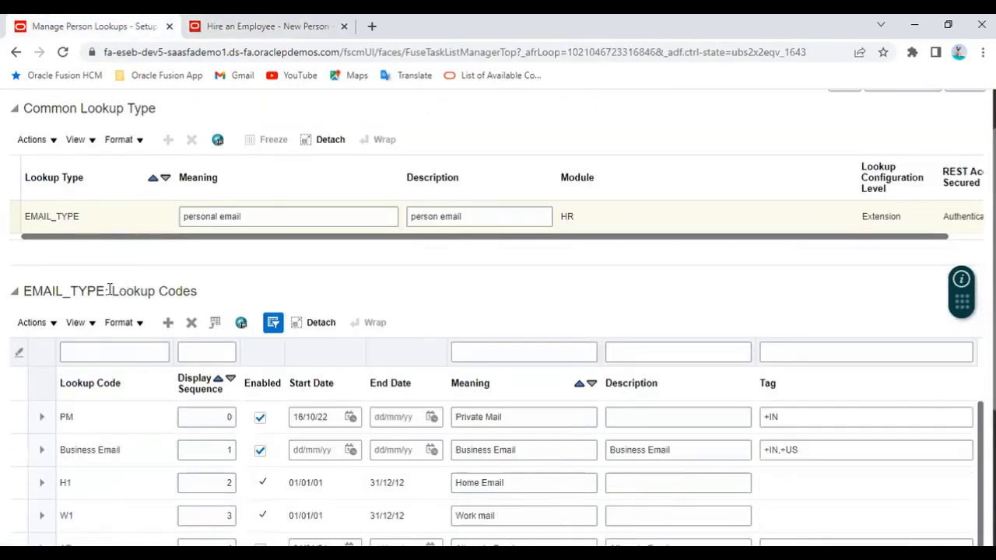
{"action": "double_click", "coordinate": [42, 217]}
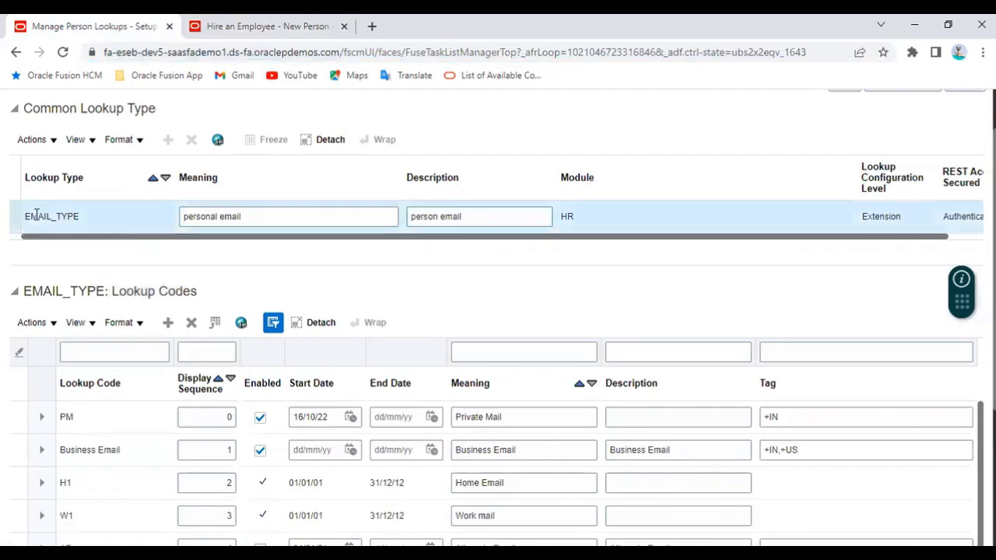
{"action": "scroll", "coordinate": [366, 351], "scroll_direction": "down", "scroll_amount": 10}
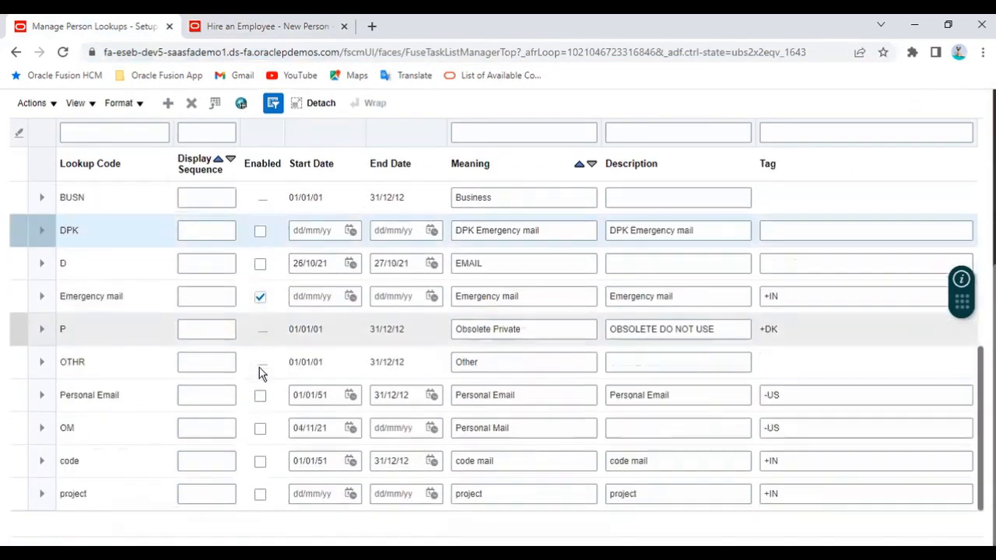
{"action": "scroll", "coordinate": [262, 378], "scroll_direction": "up", "scroll_amount": 10}
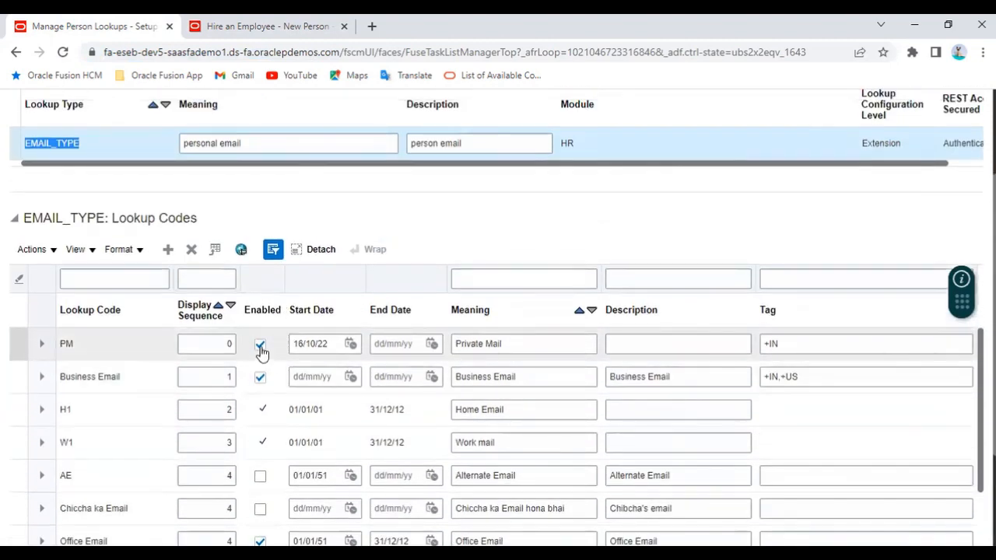
{"action": "left_click", "coordinate": [336, 345]}
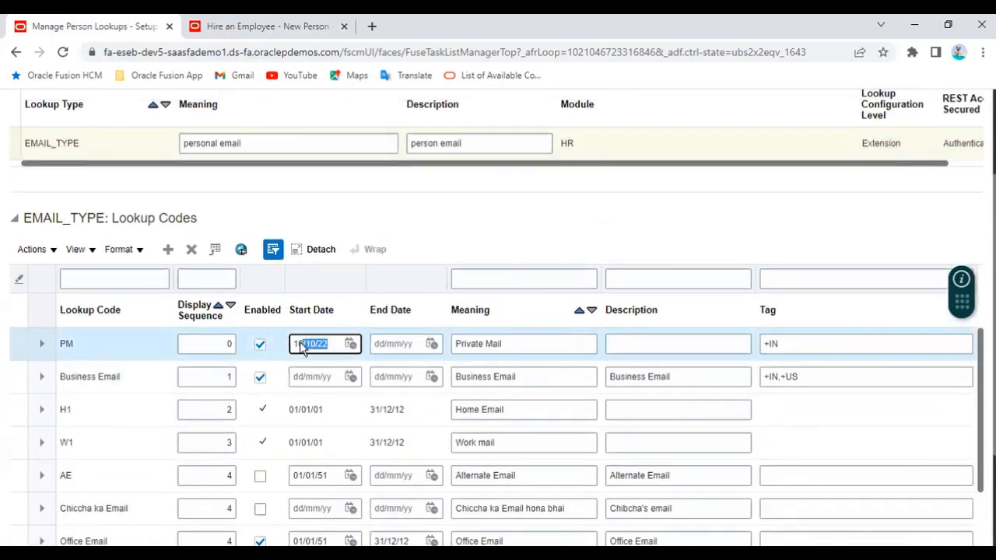
{"action": "left_click", "coordinate": [420, 343]}
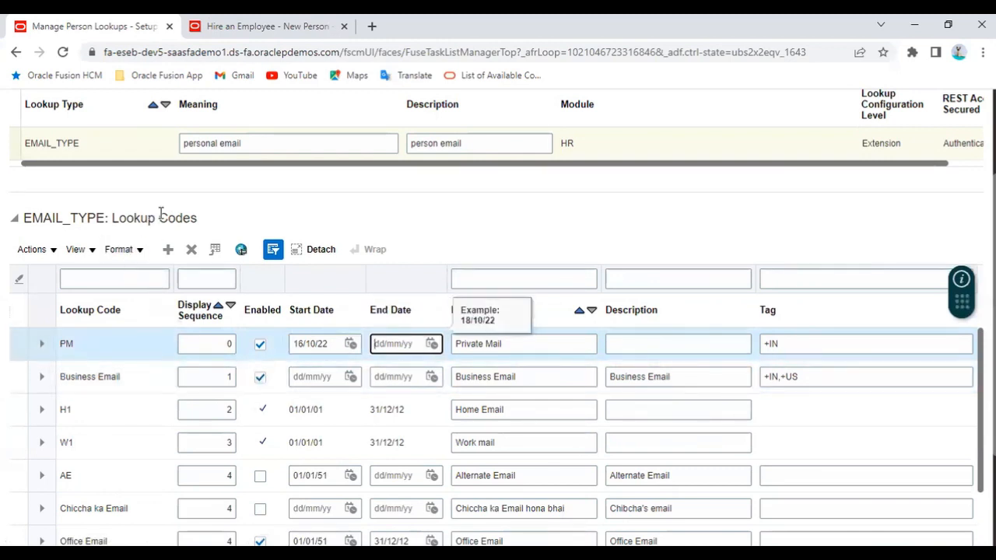
{"action": "left_click_drag", "start_coordinate": [156, 220], "coordinate": [209, 220]}
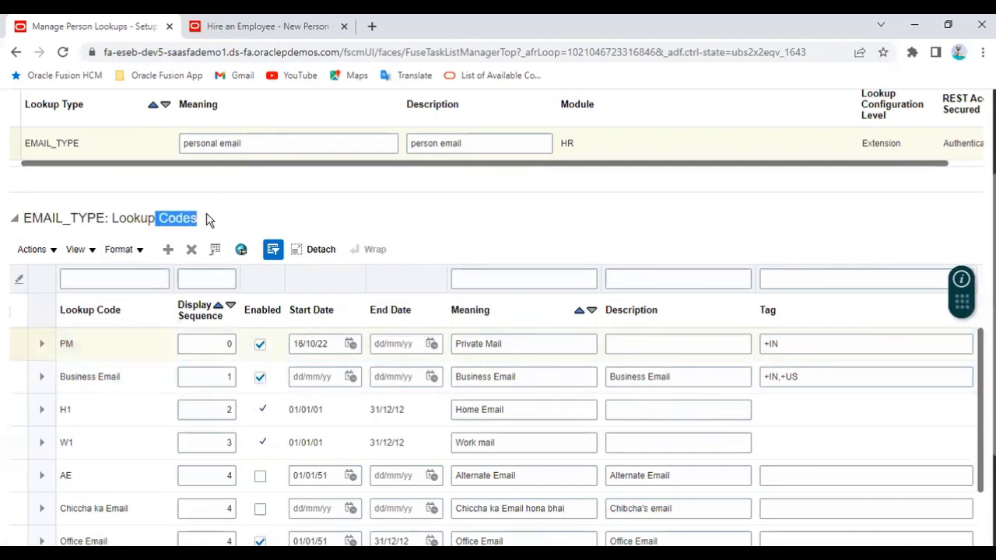
- Disable the PM lookup code and enable it again
{"action": "left_click", "coordinate": [260, 347]}
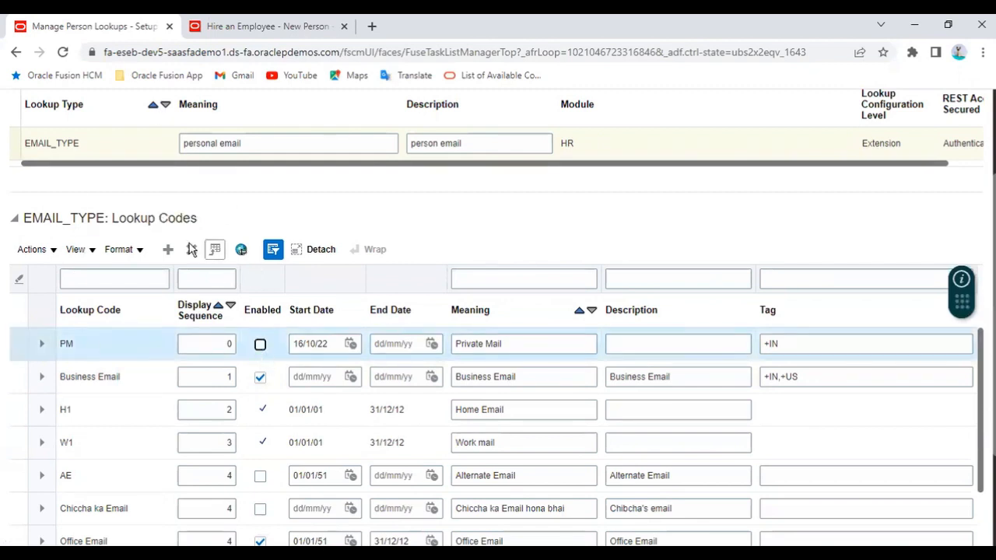
{"action": "left_click_drag", "start_coordinate": [154, 220], "coordinate": [177, 214]}
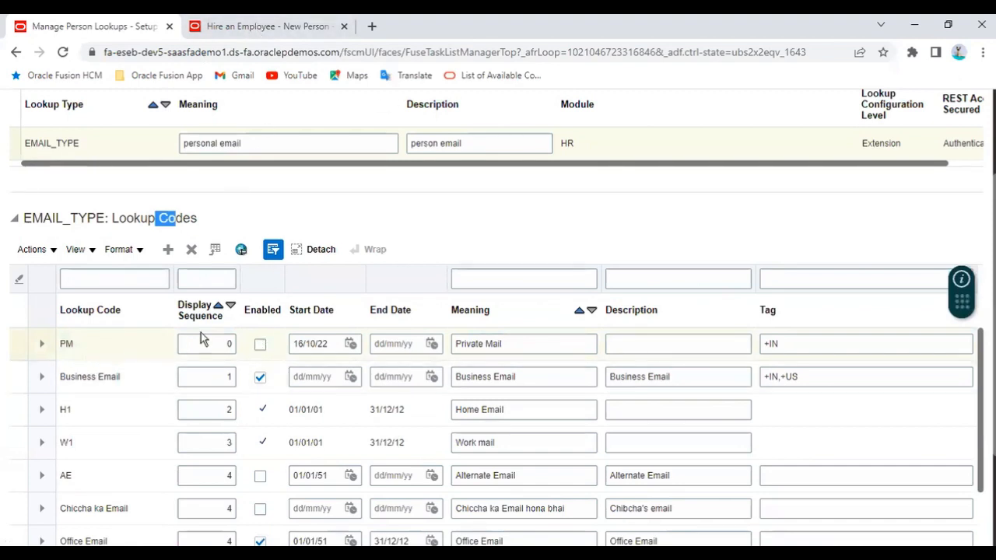
{"action": "left_click", "coordinate": [261, 346]}
- Examine the PM code's start and end dates, plus the EMAIL_TYPE lookup's configuration level and its lookup codes
{"action": "left_click", "coordinate": [332, 349]}
{"action": "left_click_drag", "start_coordinate": [332, 349], "coordinate": [299, 350]}
{"action": "left_click", "coordinate": [389, 350]}
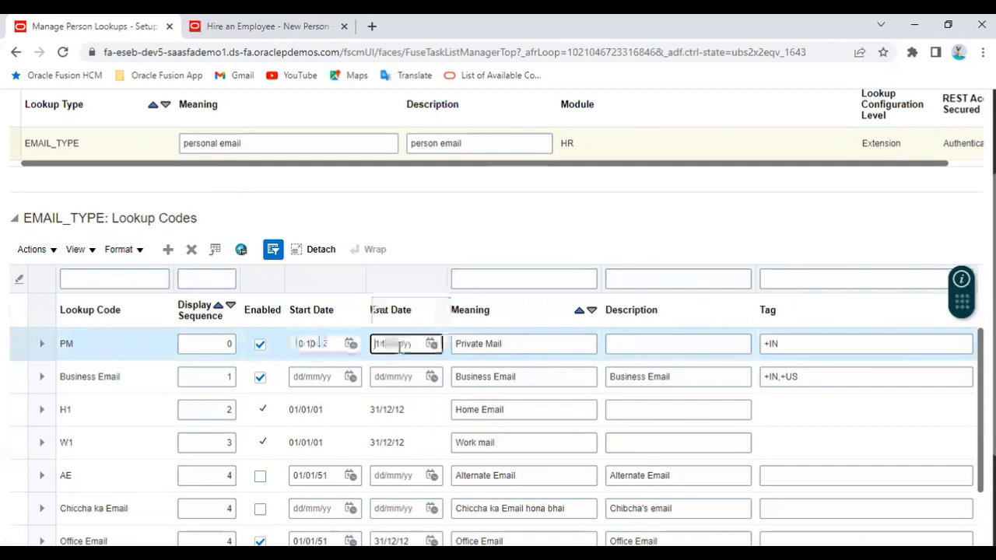
{"action": "left_click", "coordinate": [237, 32]}
{"action": "left_click", "coordinate": [117, 25]}
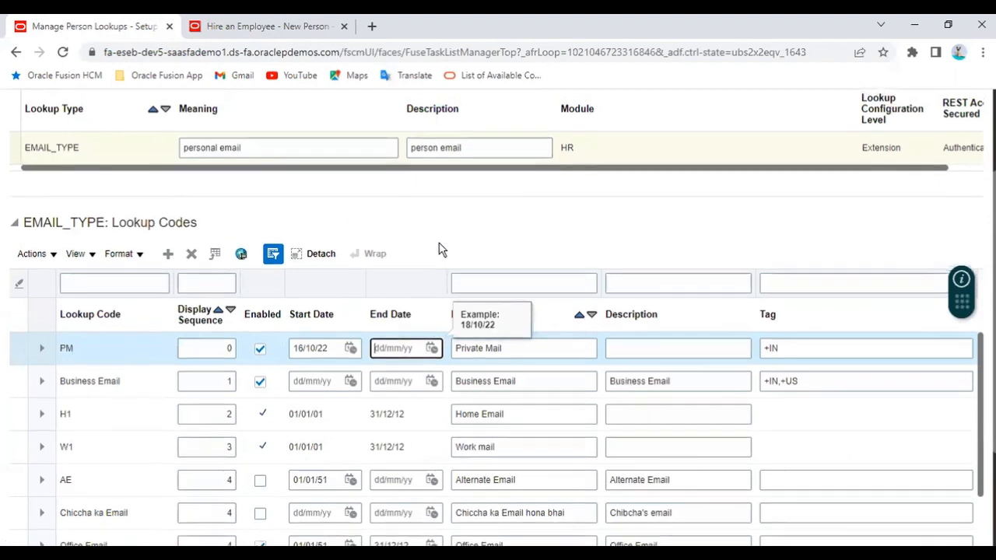
{"action": "scroll", "coordinate": [513, 303], "scroll_direction": "up", "scroll_amount": 2}
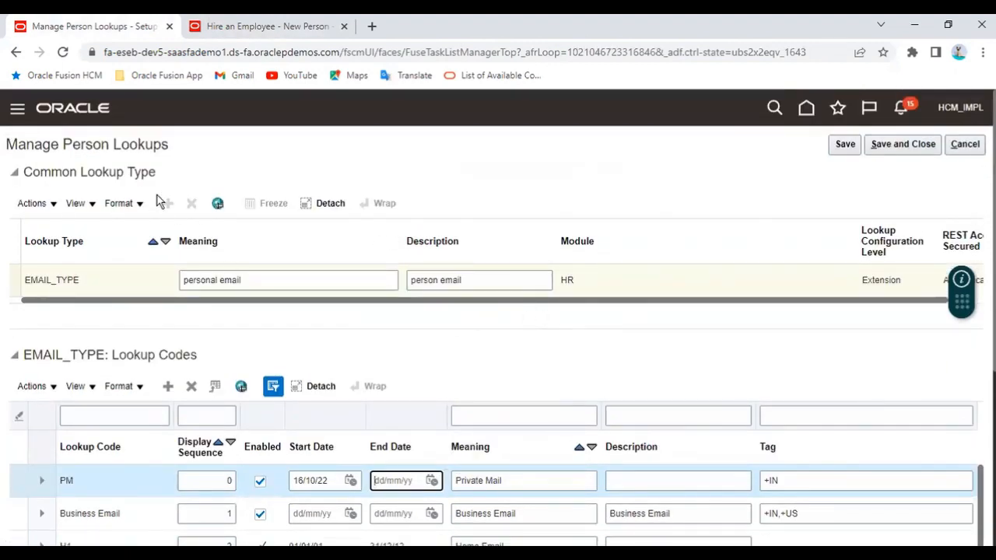
{"action": "double_click", "coordinate": [51, 281]}
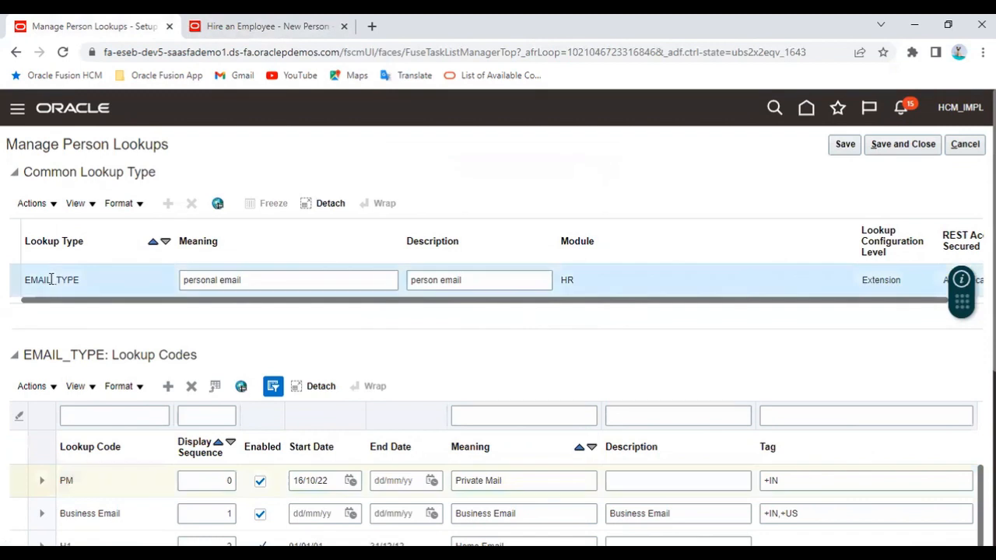
{"action": "double_click", "coordinate": [871, 279]}
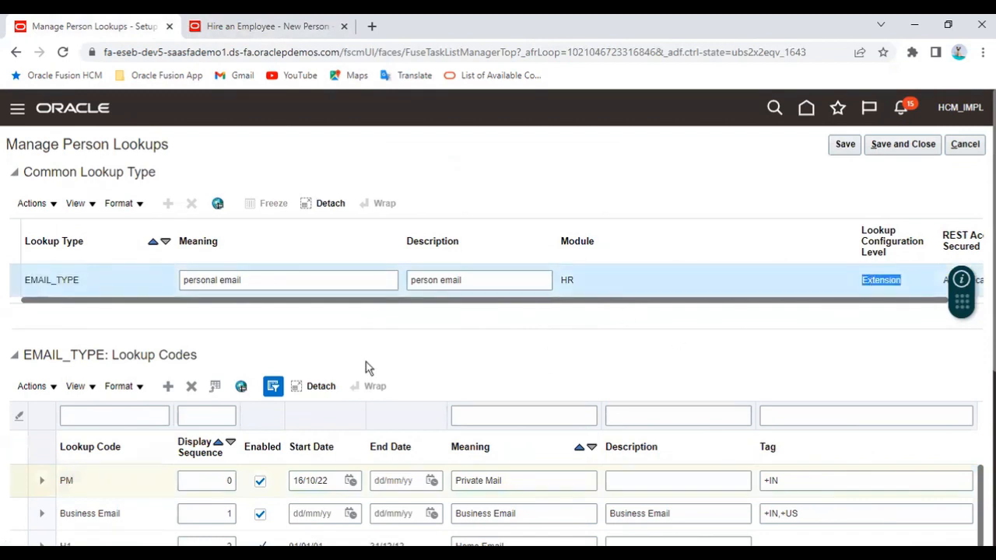
{"action": "left_click_drag", "start_coordinate": [112, 360], "coordinate": [198, 358]}
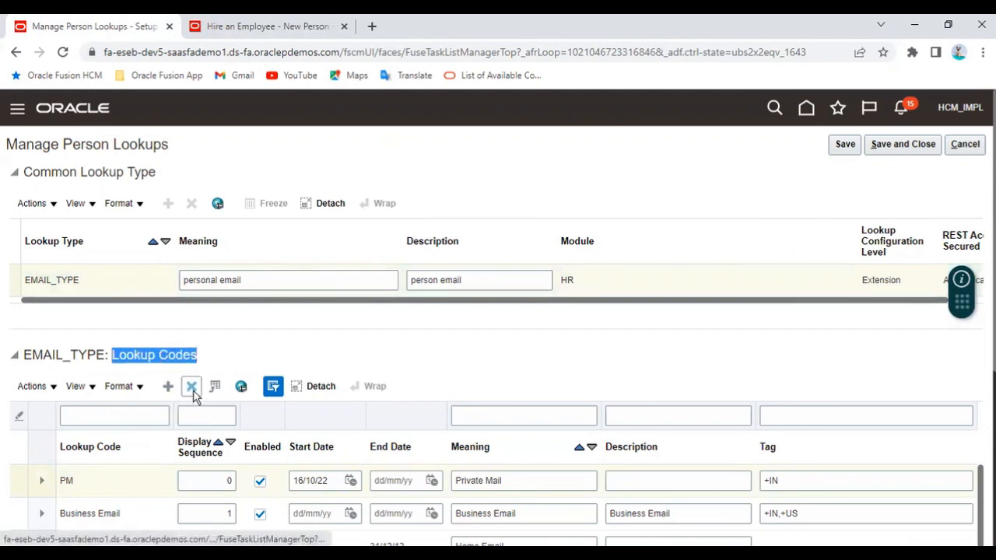
{"action": "scroll", "coordinate": [186, 367], "scroll_direction": "down", "scroll_amount": 3}
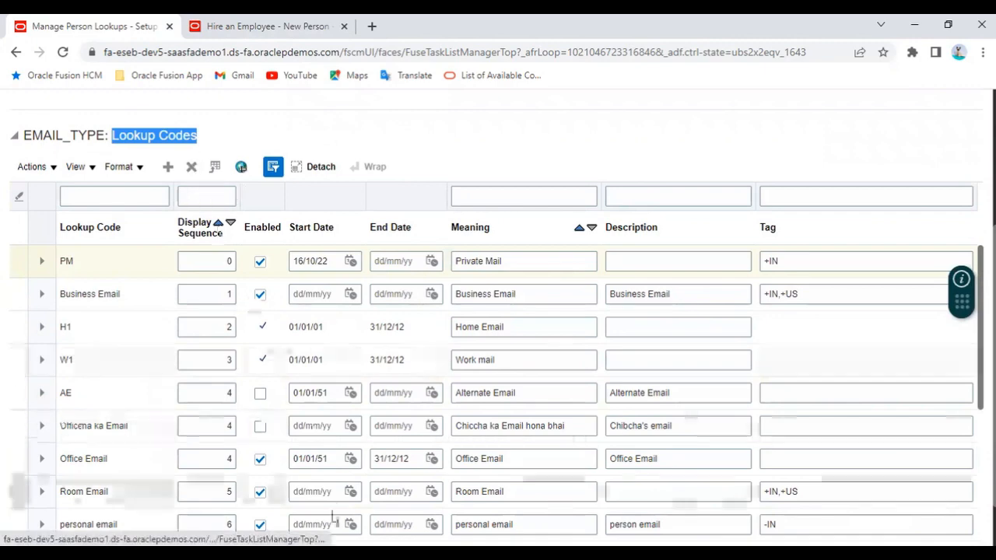
- Switch to the Excel course workbook and review the add and delete rules in the Extensible row, clearing the pending copy selection
{"action": "key", "text": "alt+Tab"}
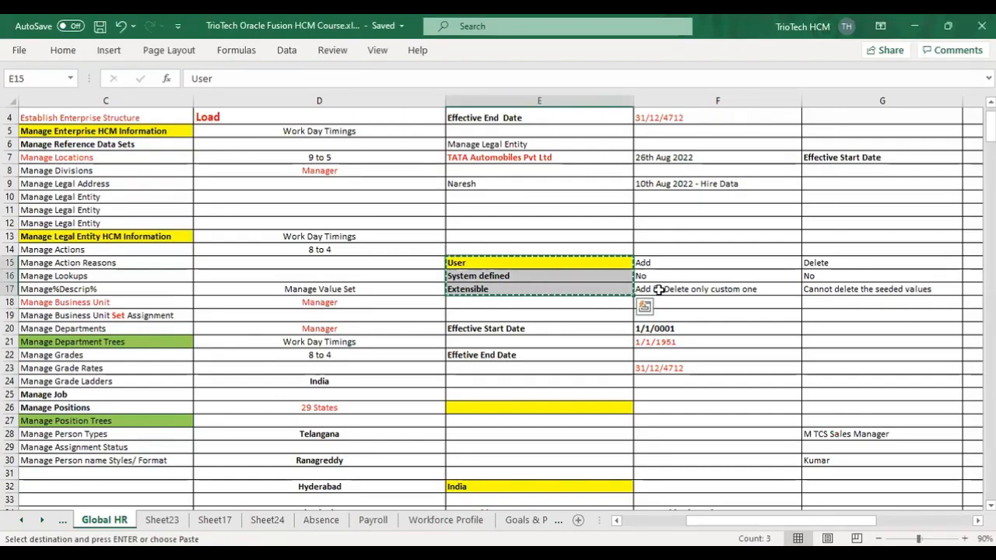
{"action": "left_click", "coordinate": [665, 286]}
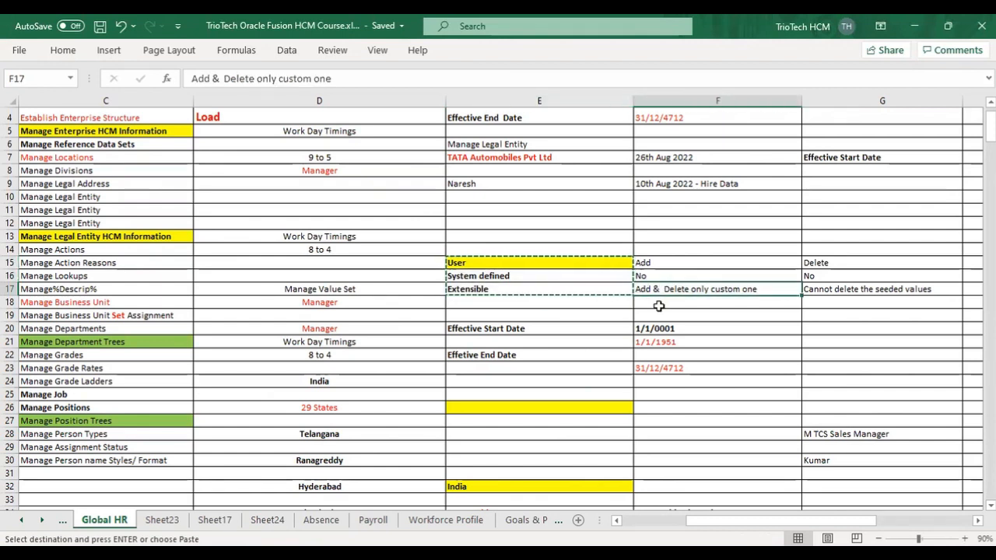
{"action": "left_click", "coordinate": [838, 289]}
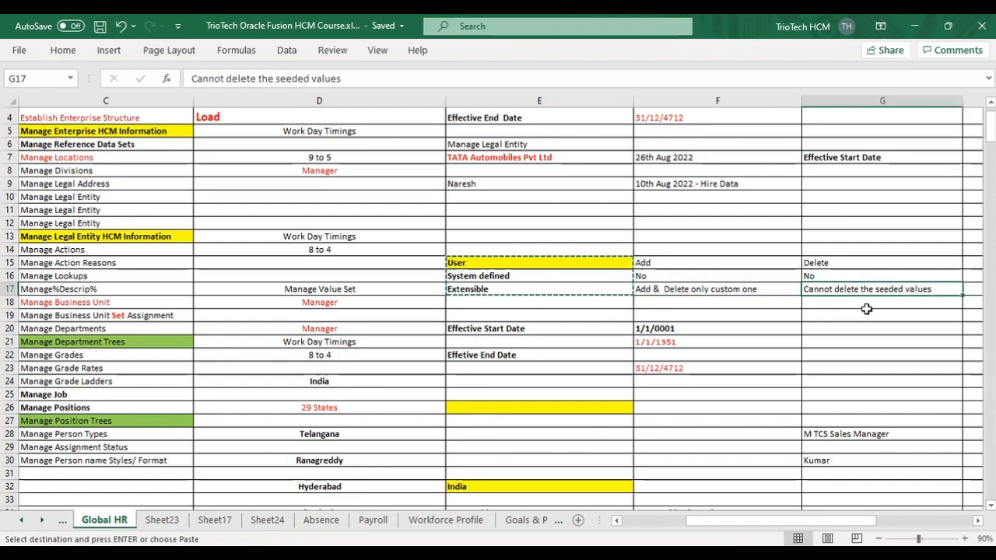
{"action": "key", "text": "Escape"}
{"action": "left_click", "coordinate": [545, 290]}
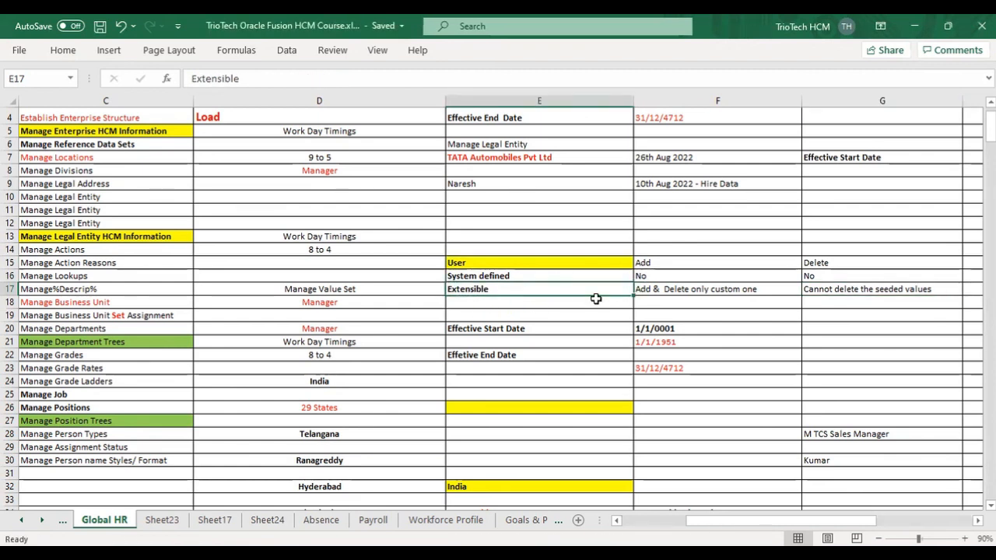
- Return to Manage Person Lookups in the browser and check the configuration level of EMAIL_TYPE against its lookup codes
{"action": "key", "text": "alt+Tab"}
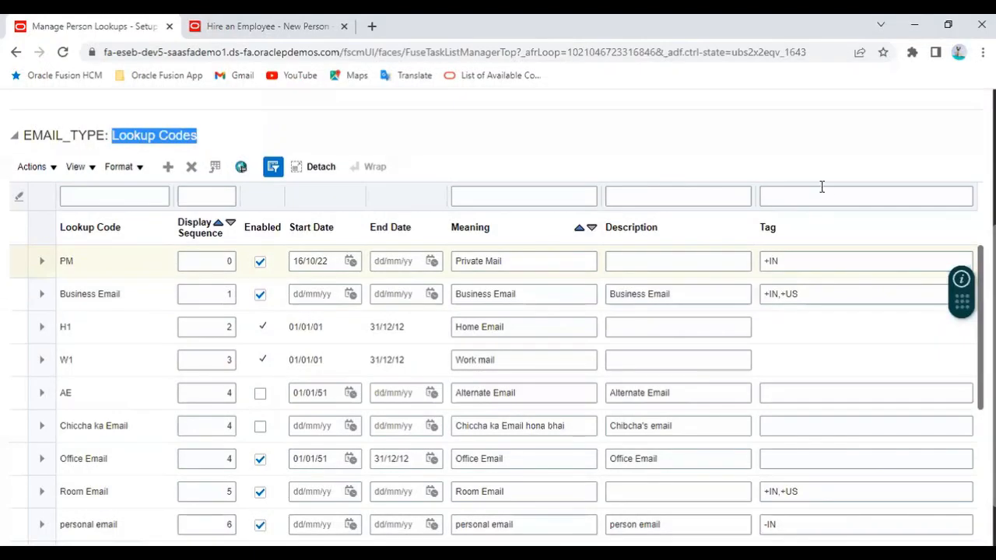
{"action": "scroll", "coordinate": [822, 187], "scroll_direction": "up", "scroll_amount": 3}
{"action": "double_click", "coordinate": [74, 280]}
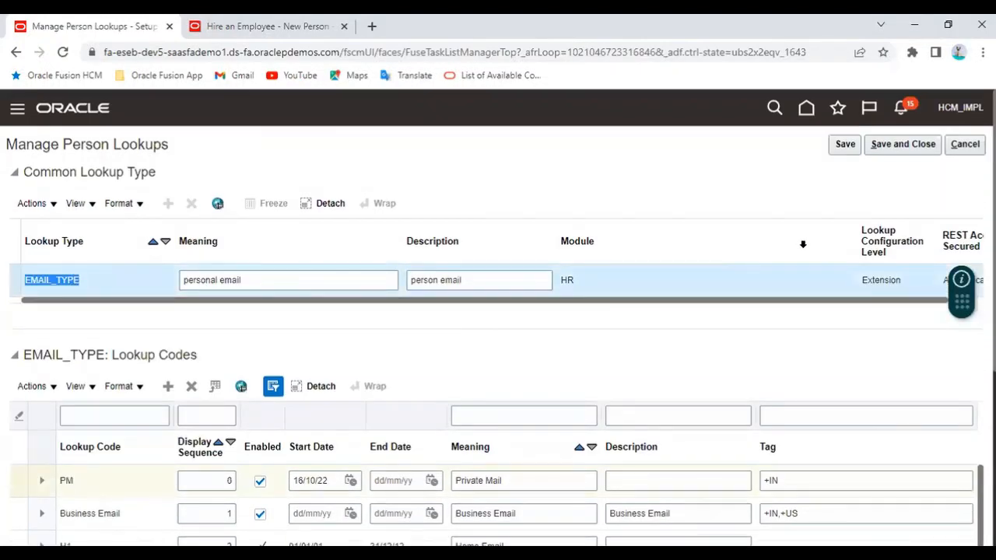
{"action": "double_click", "coordinate": [871, 279]}
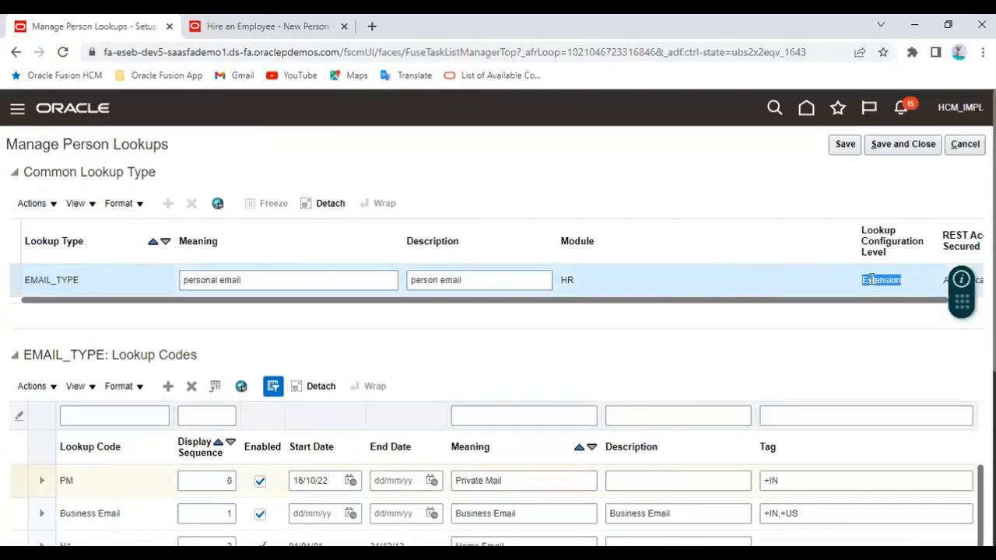
{"action": "scroll", "coordinate": [452, 307], "scroll_direction": "down", "scroll_amount": 3}
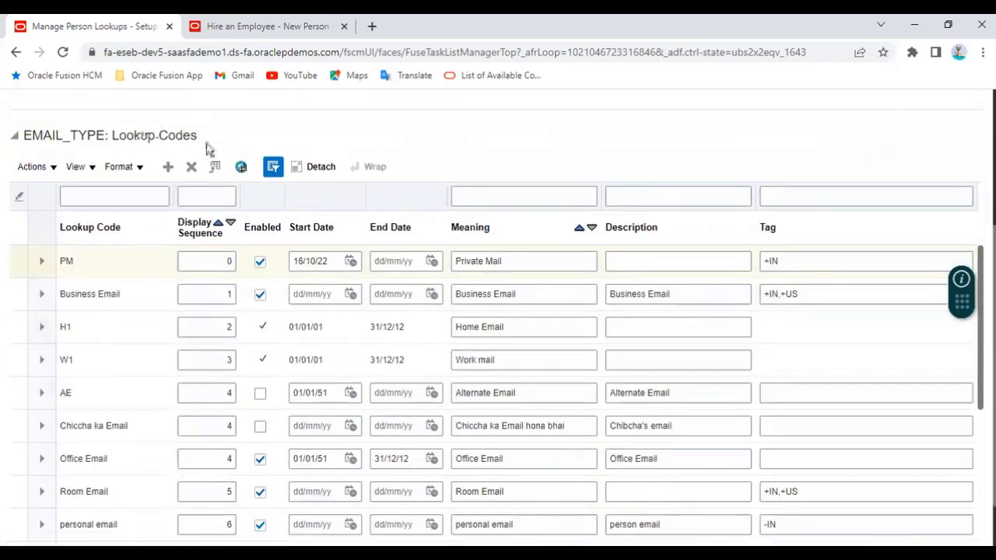
{"action": "scroll", "coordinate": [207, 147], "scroll_direction": "up", "scroll_amount": 3}
{"action": "double_click", "coordinate": [45, 278]}
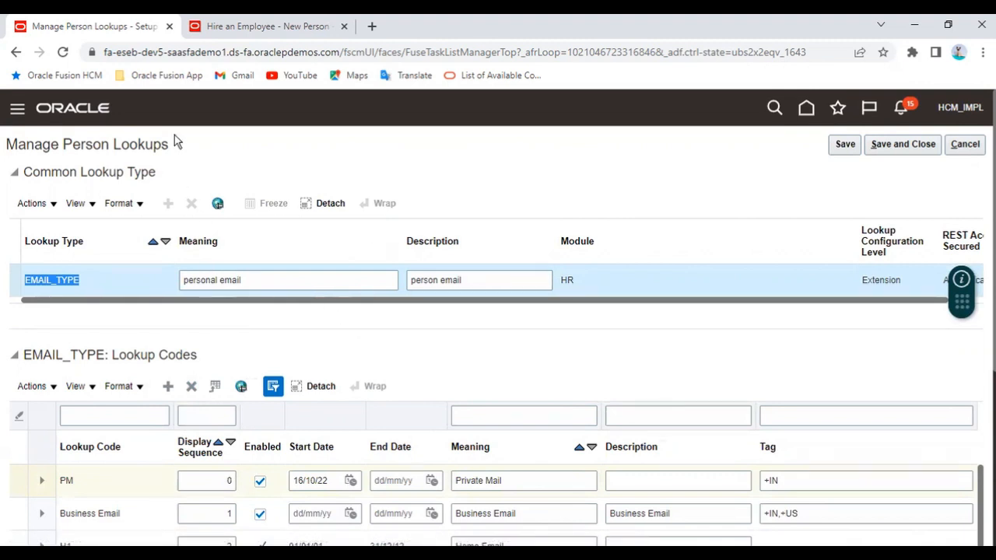
- Inspect the H1 lookup code and its Home Email meaning, checking whether the delete option is available for that row
{"action": "left_click", "coordinate": [162, 54]}
{"action": "scroll", "coordinate": [294, 307], "scroll_direction": "down", "scroll_amount": 1}
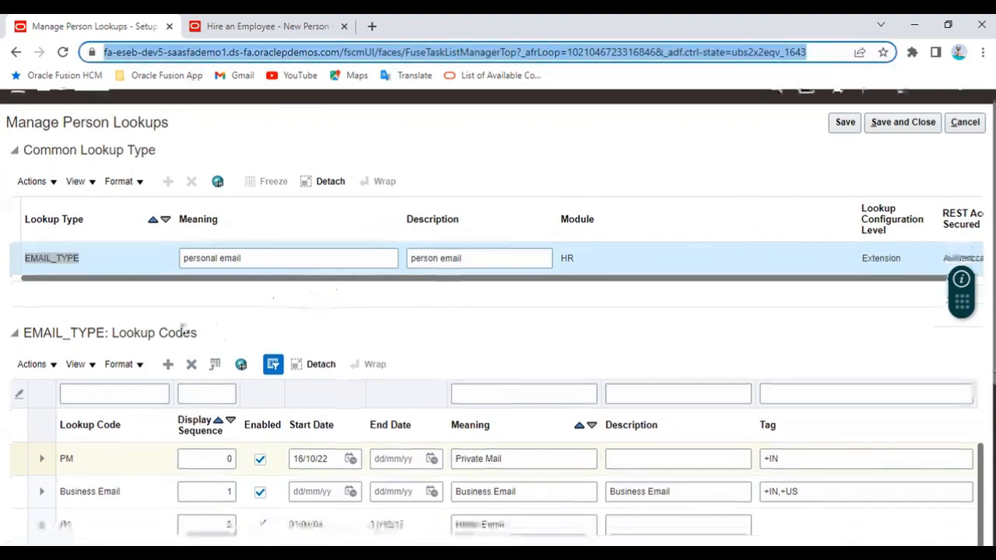
{"action": "left_click_drag", "start_coordinate": [143, 284], "coordinate": [216, 280]}
{"action": "scroll", "coordinate": [215, 280], "scroll_direction": "down", "scroll_amount": 3}
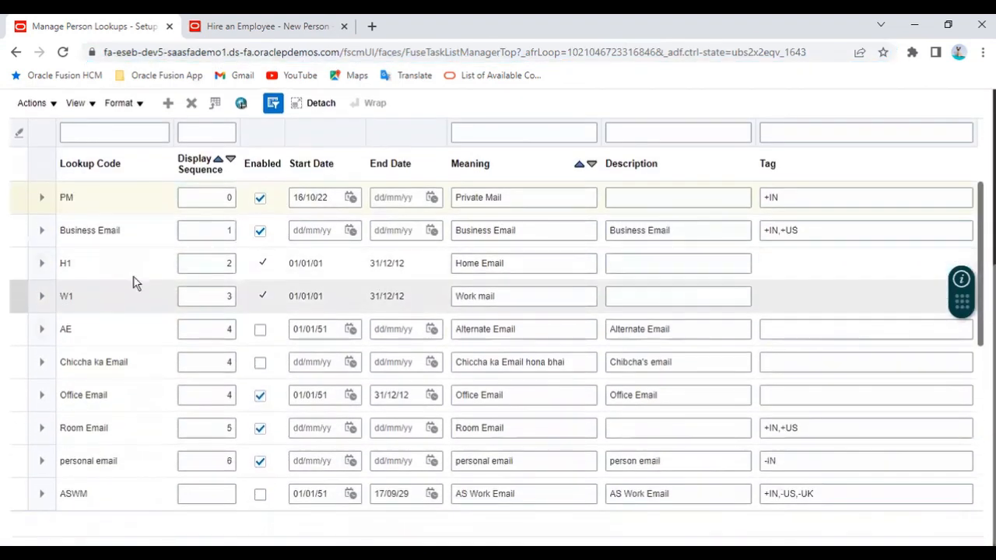
{"action": "left_click", "coordinate": [112, 269]}
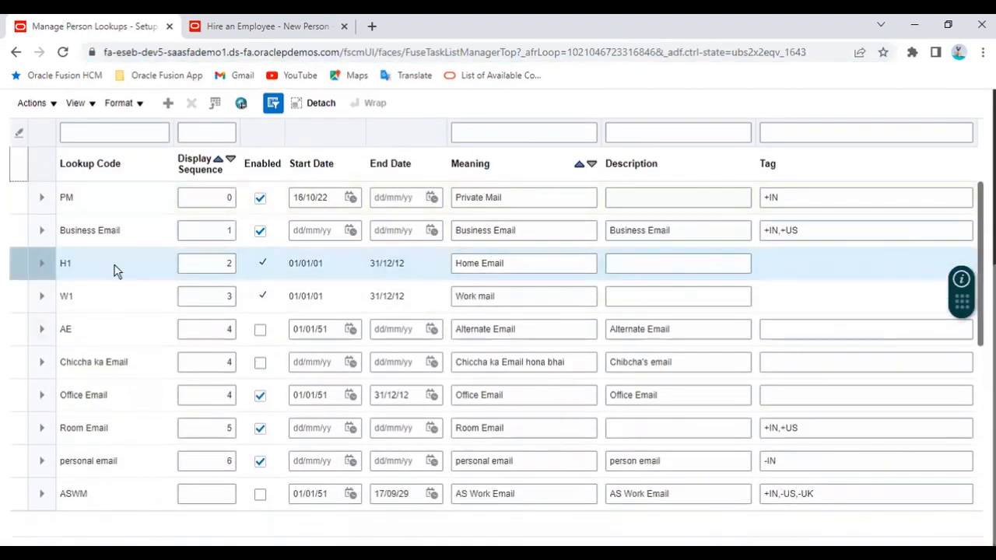
{"action": "scroll", "coordinate": [516, 148], "scroll_direction": "up", "scroll_amount": 4}
{"action": "scroll", "coordinate": [355, 333], "scroll_direction": "down", "scroll_amount": 2}
{"action": "left_click", "coordinate": [107, 410]}
{"action": "left_click_drag", "start_coordinate": [506, 399], "coordinate": [433, 422]}
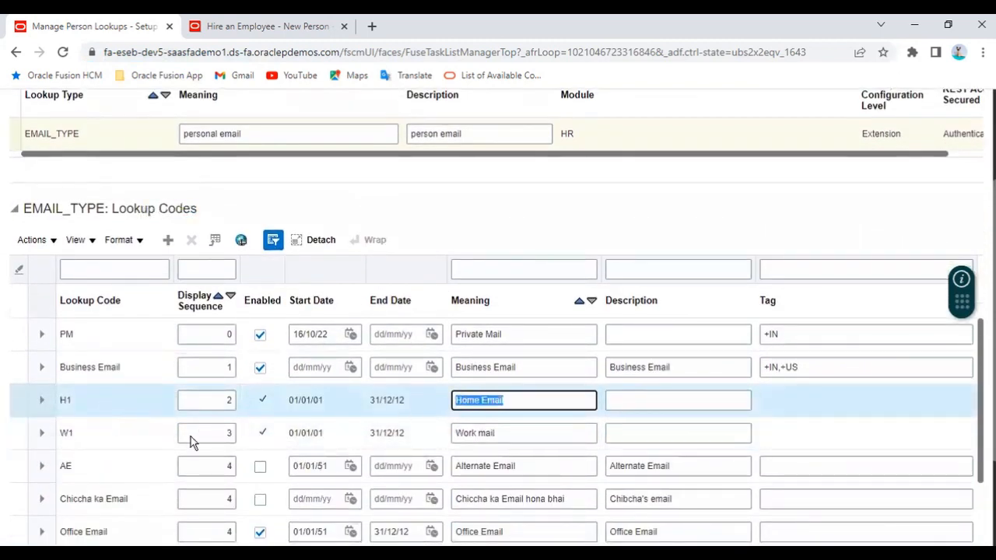
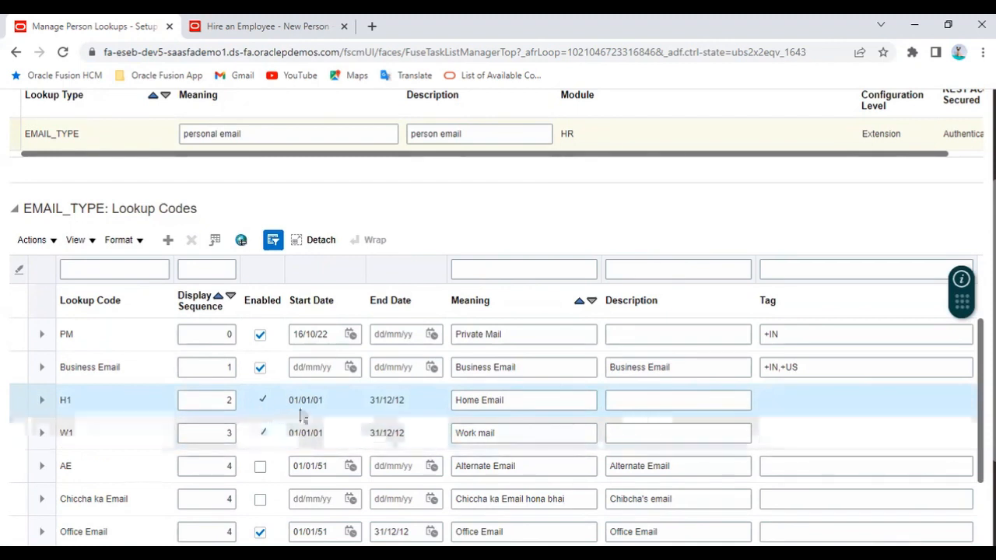
- Highlight the EMAIL_TYPE lookup type and check the email Type choices offered on the Hire an Employee page
{"action": "scroll", "coordinate": [303, 293], "scroll_direction": "up", "scroll_amount": 2}
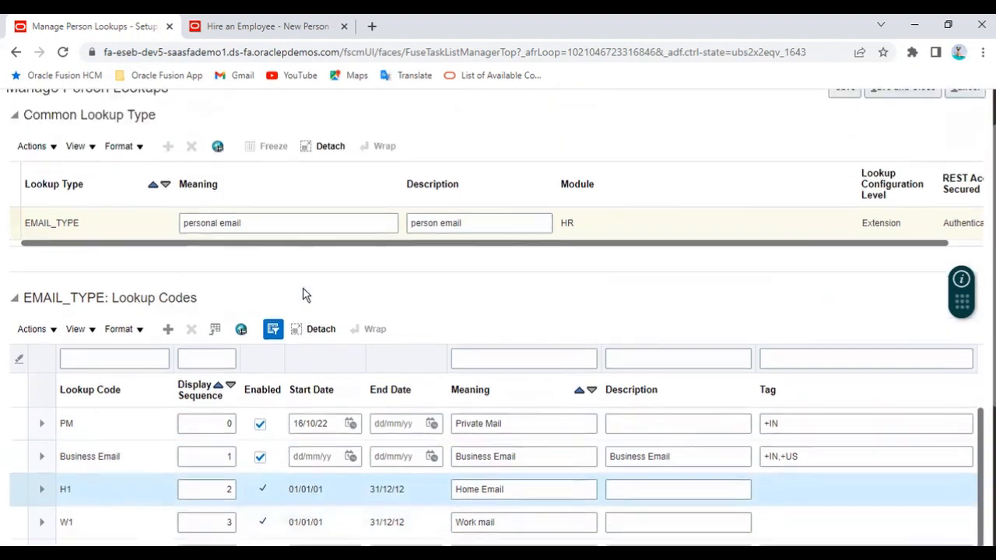
{"action": "left_click", "coordinate": [57, 279]}
{"action": "double_click", "coordinate": [56, 279]}
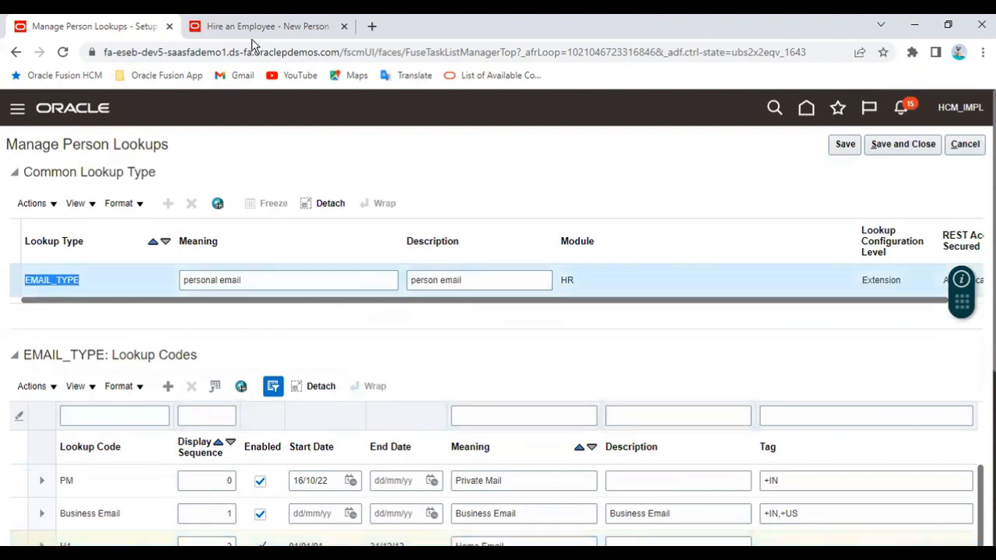
{"action": "key", "text": "ctrl+Tab"}
{"action": "left_click", "coordinate": [187, 271]}
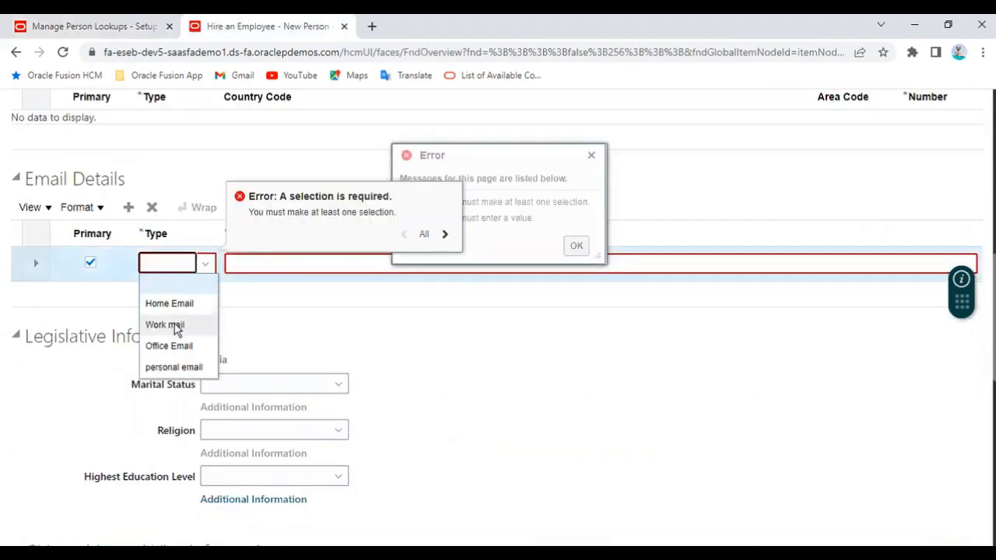
- Return to Manage Person Lookups and review the EMAIL_TYPE lookup type together with its lookup codes
{"action": "left_click", "coordinate": [116, 26]}
{"action": "scroll", "coordinate": [129, 206], "scroll_direction": "down", "scroll_amount": 3}
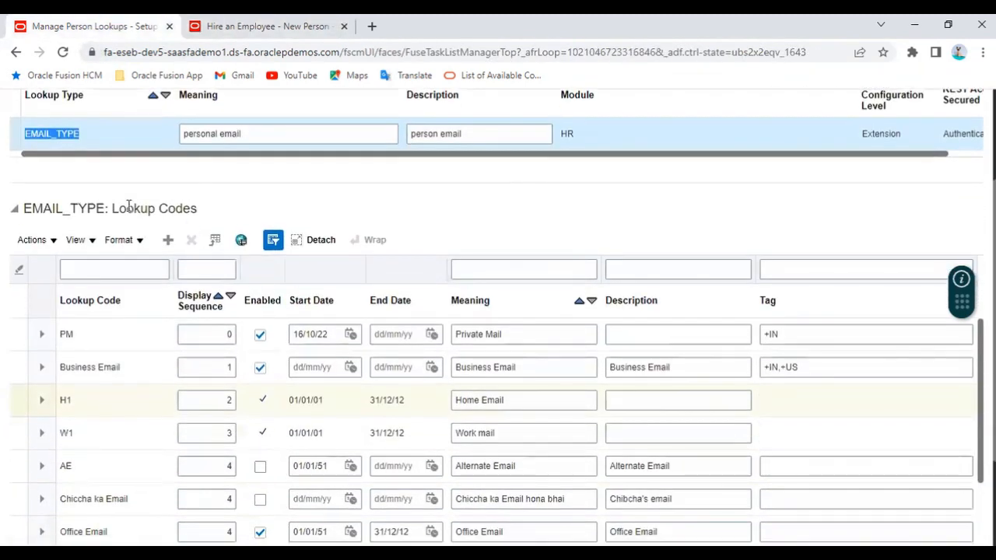
{"action": "left_click_drag", "start_coordinate": [118, 207], "coordinate": [200, 208]}
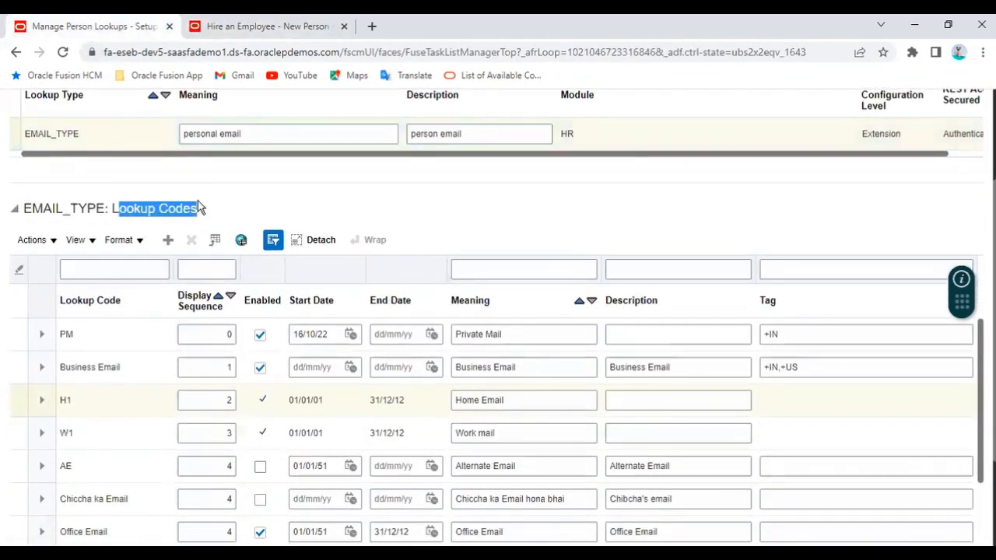
{"action": "double_click", "coordinate": [46, 132]}
{"action": "scroll", "coordinate": [276, 336], "scroll_direction": "down", "scroll_amount": 1}
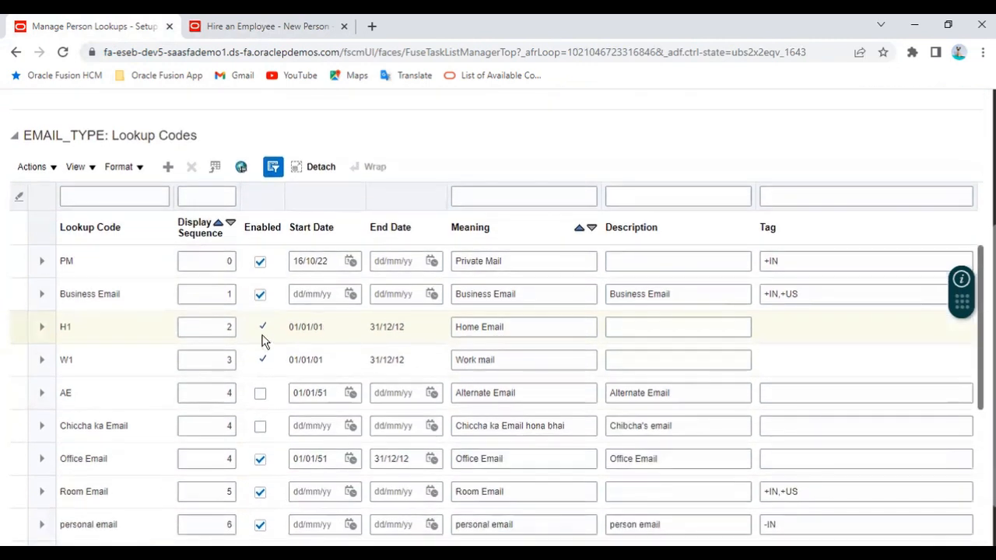
- Inspect the enabled flags, dates and meanings of the H1 and W1 lookup codes
{"action": "left_click", "coordinate": [86, 339]}
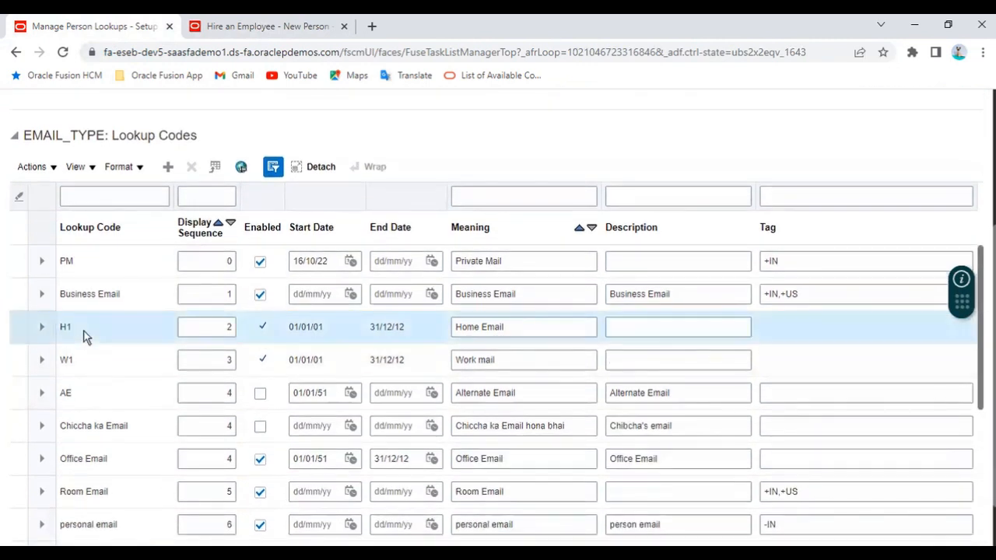
{"action": "left_click", "coordinate": [262, 361]}
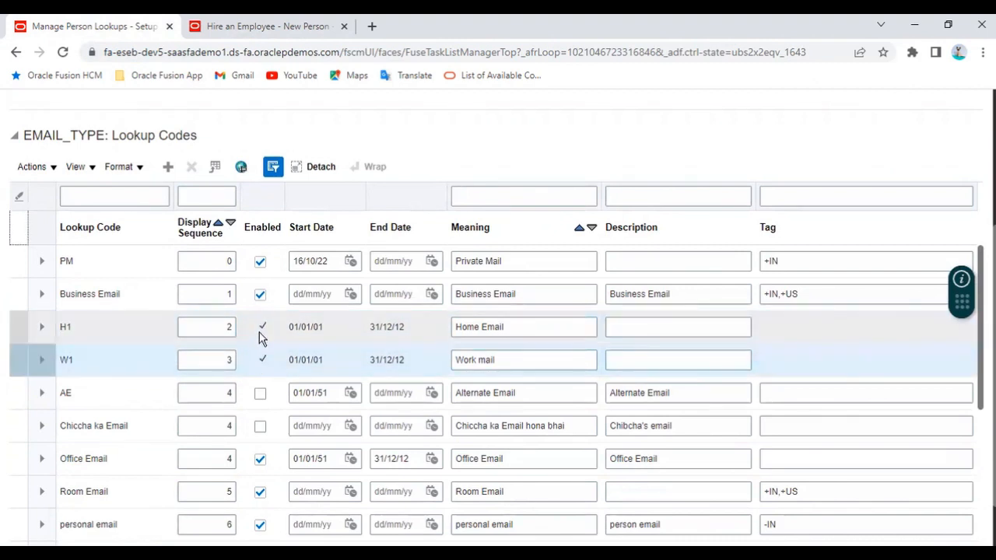
{"action": "left_click", "coordinate": [264, 336]}
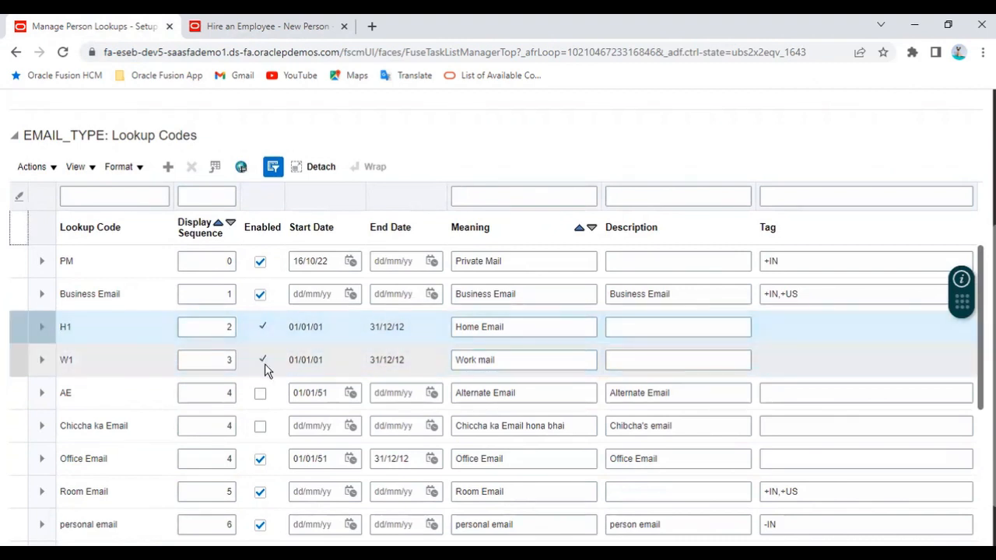
{"action": "double_click", "coordinate": [319, 326]}
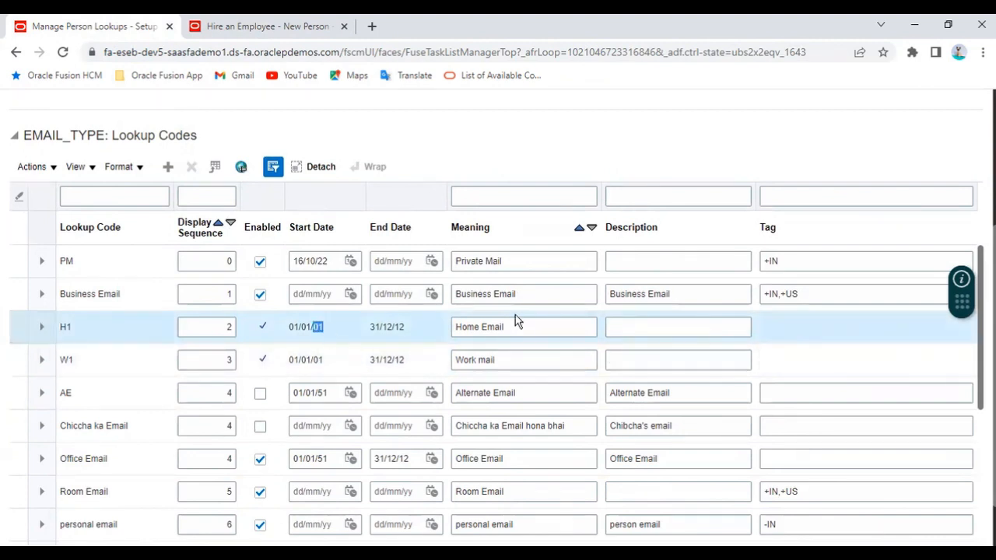
{"action": "left_click_drag", "start_coordinate": [523, 326], "coordinate": [428, 346]}
{"action": "left_click_drag", "start_coordinate": [500, 362], "coordinate": [447, 366]}
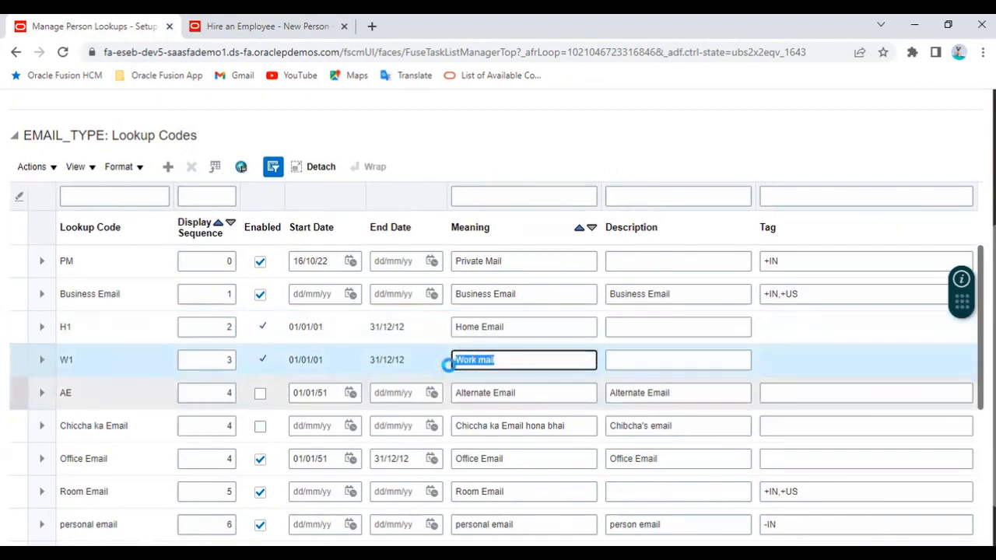
- Review the meanings of the PM, Business Email, AE, Chiccha ka Email, Office Email and Room Email lookup codes
{"action": "scroll", "coordinate": [477, 195], "scroll_direction": "up", "scroll_amount": 4}
{"action": "scroll", "coordinate": [50, 284], "scroll_direction": "down", "scroll_amount": 4}
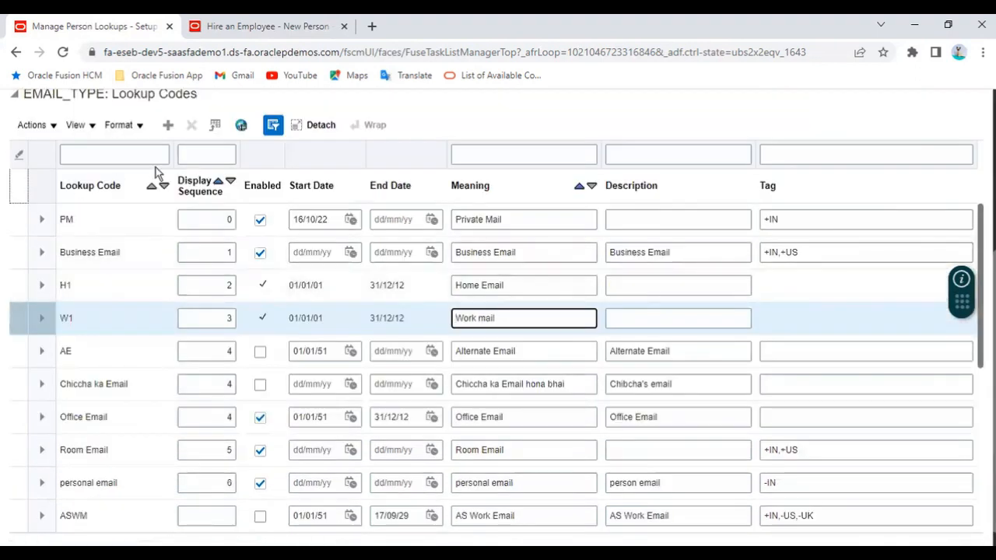
{"action": "scroll", "coordinate": [69, 234], "scroll_direction": "up", "scroll_amount": 3}
{"action": "left_click", "coordinate": [67, 238]}
{"action": "scroll", "coordinate": [466, 275], "scroll_direction": "down", "scroll_amount": 3}
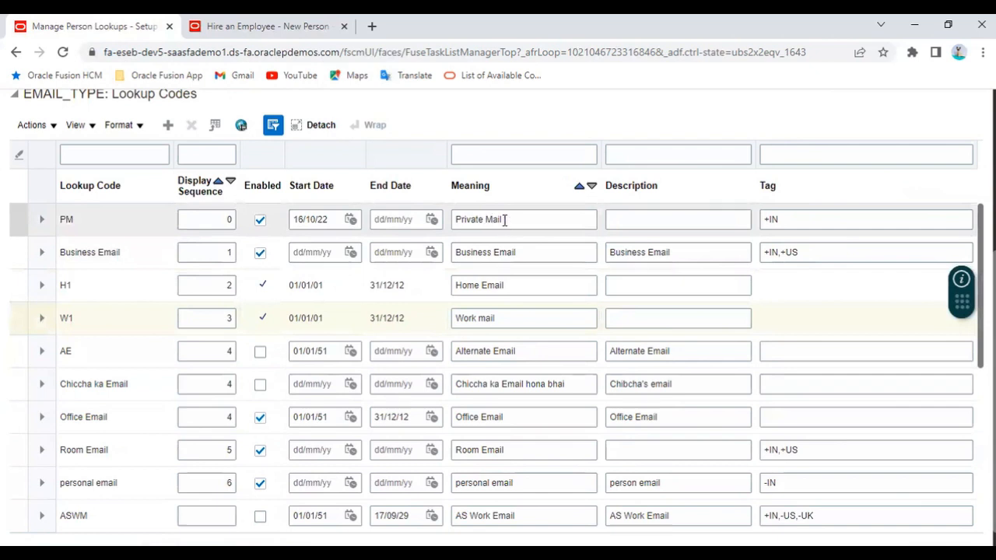
{"action": "left_click", "coordinate": [504, 219]}
{"action": "left_click", "coordinate": [517, 252]}
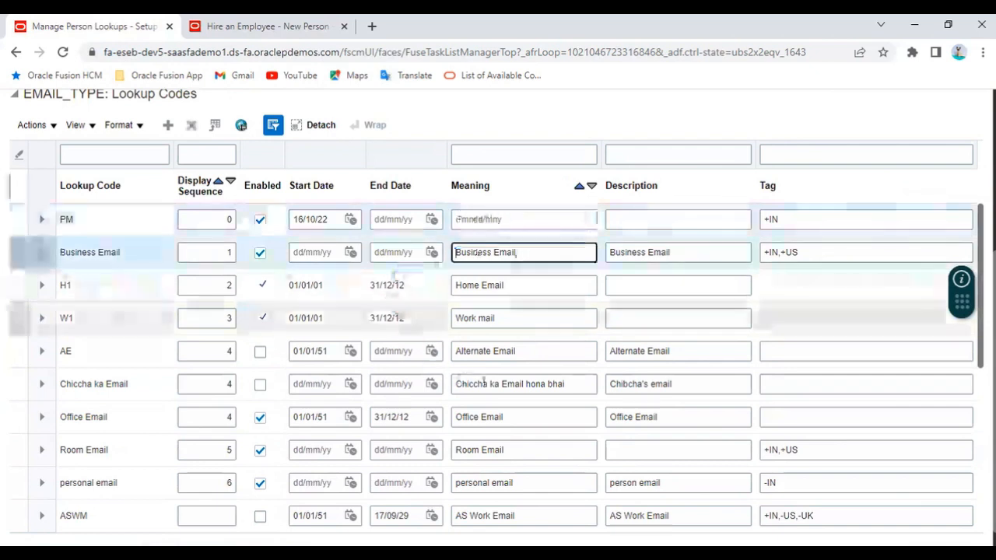
{"action": "left_click", "coordinate": [527, 353]}
{"action": "left_click_drag", "start_coordinate": [547, 385], "coordinate": [473, 390]}
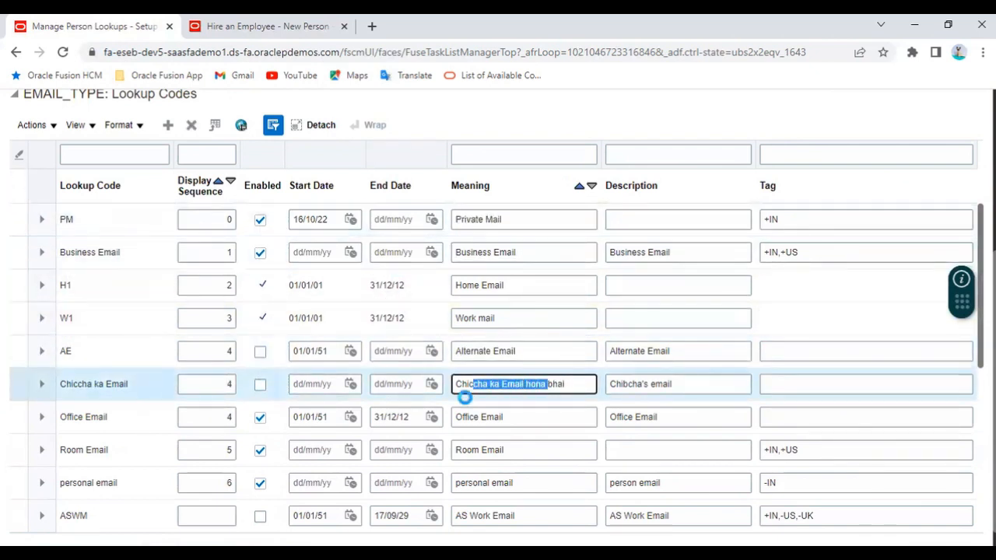
{"action": "scroll", "coordinate": [483, 420], "scroll_direction": "down", "scroll_amount": 1}
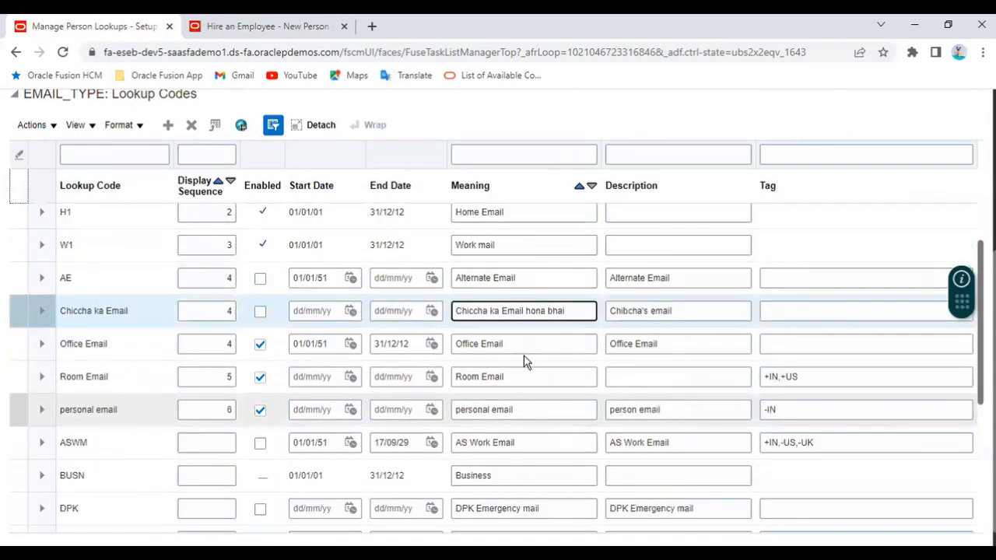
{"action": "left_click", "coordinate": [471, 344]}
{"action": "left_click", "coordinate": [465, 378]}
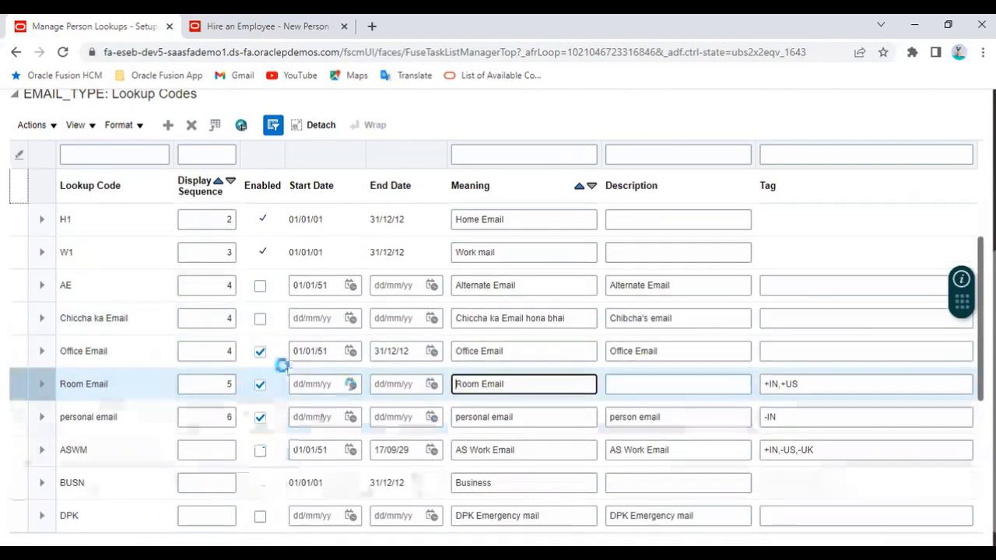
- Check the configuration level of the EMAIL_TYPE lookup type against its list of codes
{"action": "scroll", "coordinate": [307, 402], "scroll_direction": "up", "scroll_amount": 2}
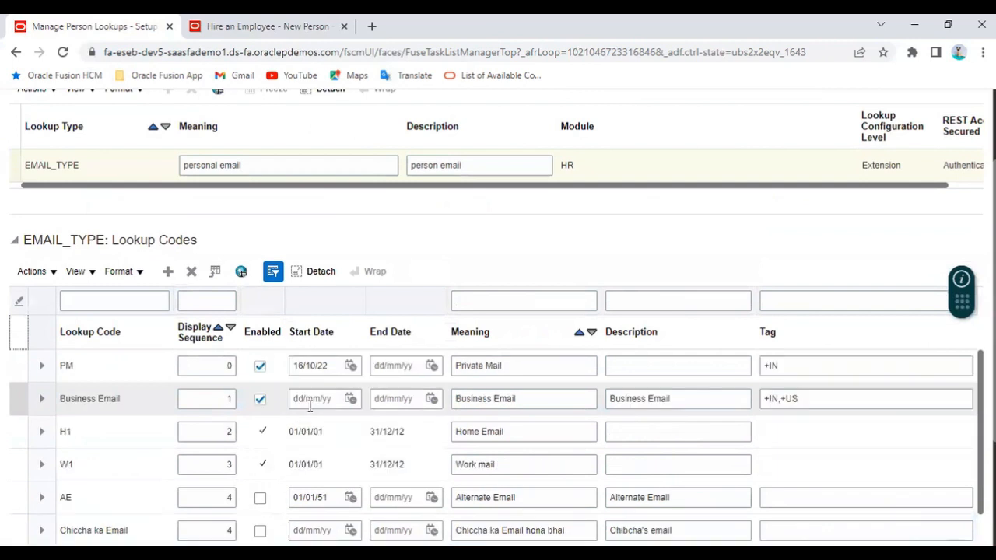
{"action": "scroll", "coordinate": [133, 225], "scroll_direction": "up", "scroll_amount": 2}
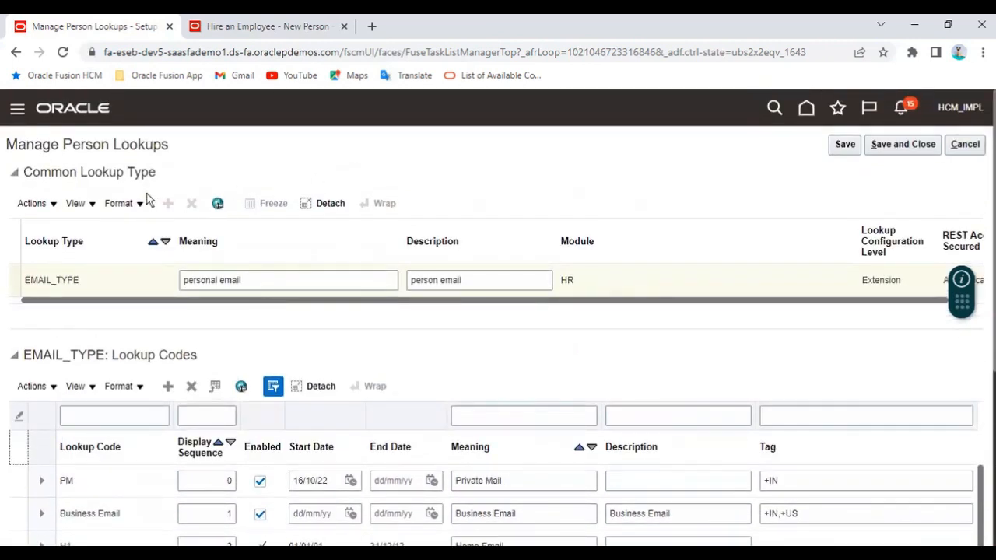
{"action": "left_click", "coordinate": [194, 53]}
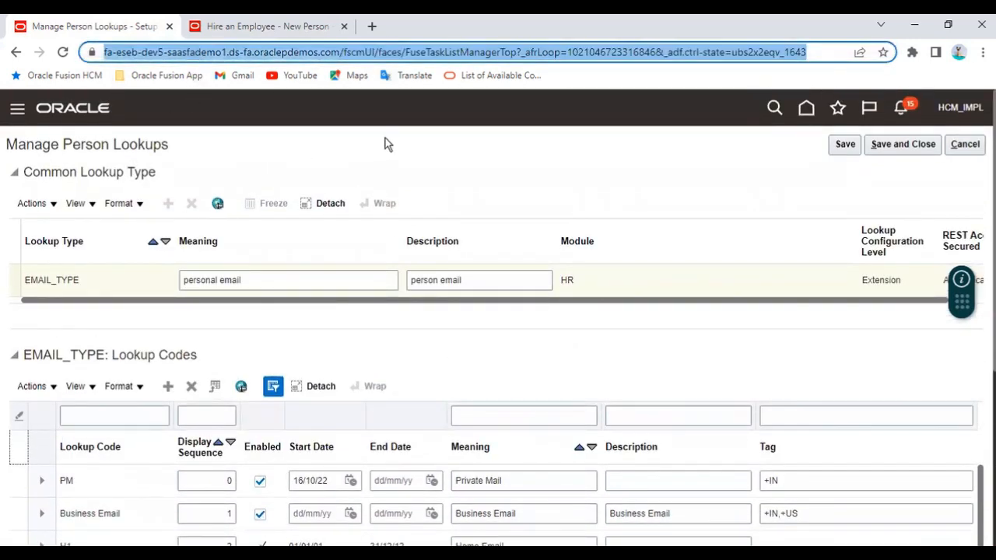
{"action": "double_click", "coordinate": [51, 283]}
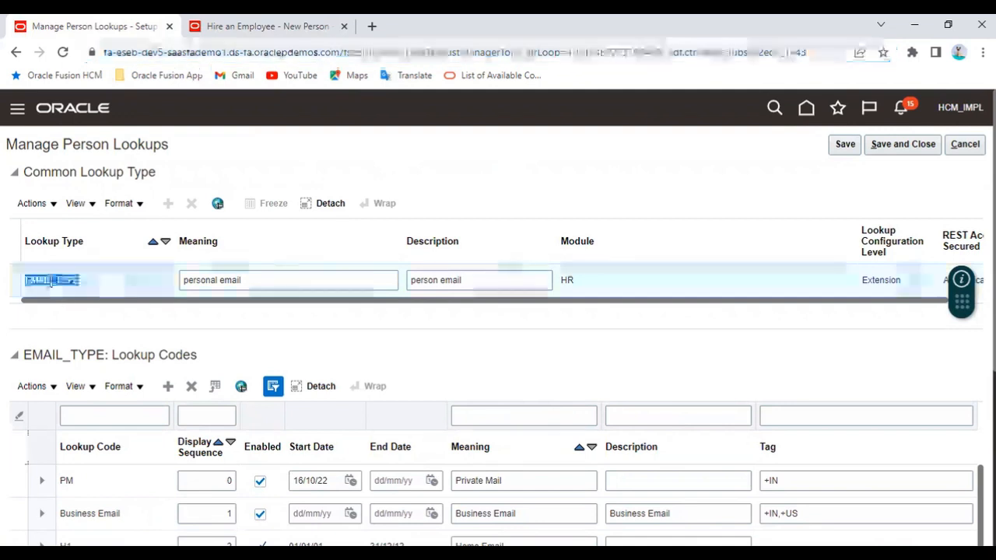
{"action": "scroll", "coordinate": [597, 163], "scroll_direction": "down", "scroll_amount": 3}
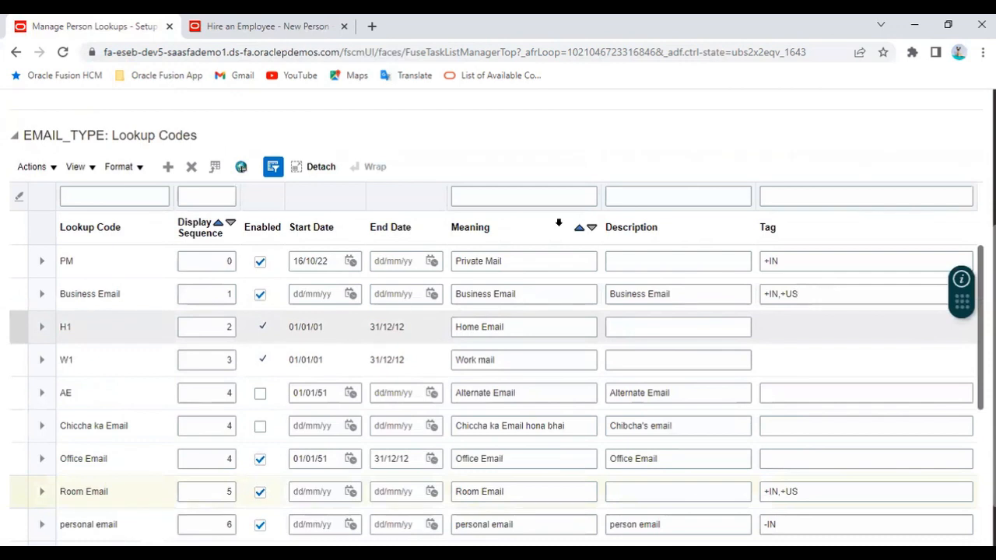
{"action": "scroll", "coordinate": [557, 223], "scroll_direction": "up", "scroll_amount": 3}
{"action": "double_click", "coordinate": [881, 281]}
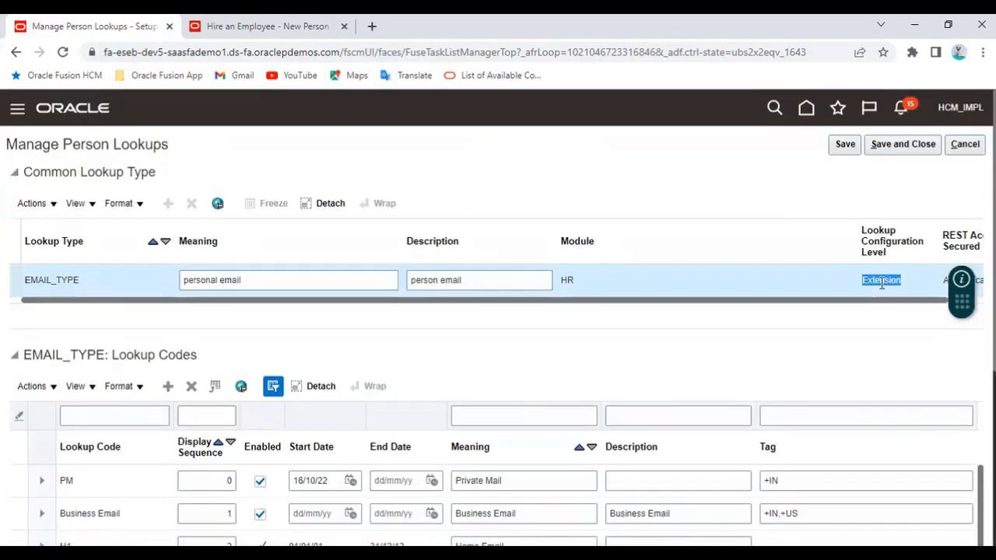
{"action": "double_click", "coordinate": [54, 282]}
- Delete the PM and Business Email codes from the EMAIL_TYPE lookup codes, accepting the deletion
{"action": "scroll", "coordinate": [493, 265], "scroll_direction": "down", "scroll_amount": 3}
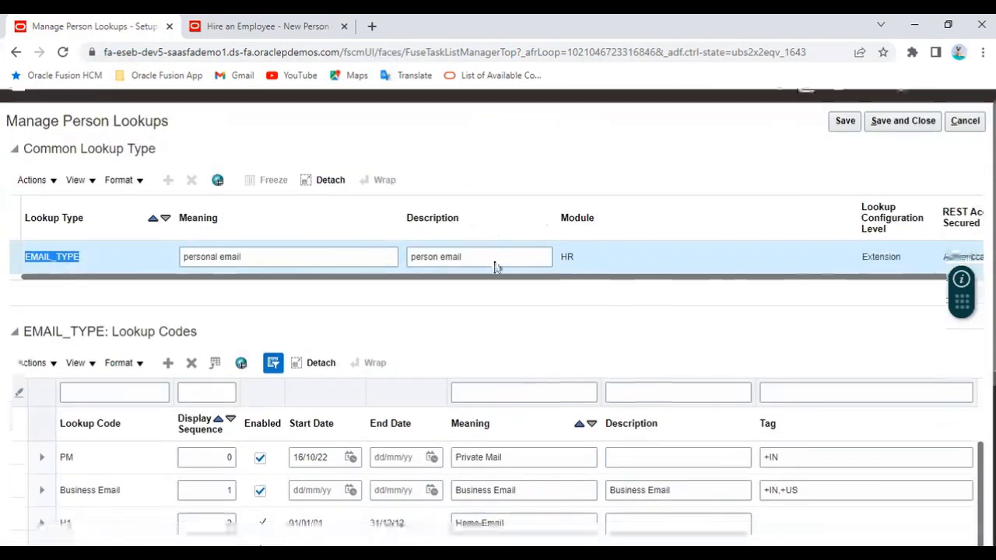
{"action": "left_click", "coordinate": [131, 264]}
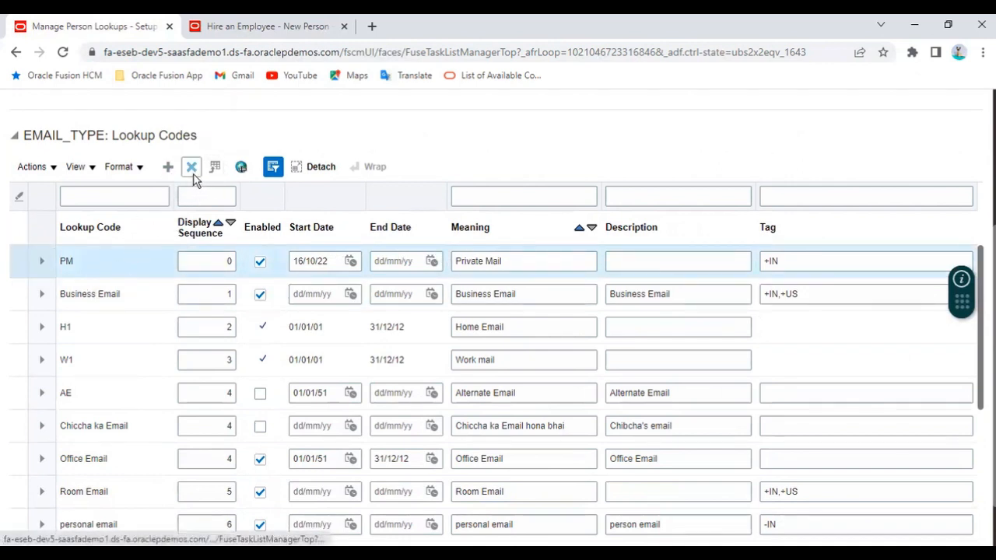
{"action": "left_click", "coordinate": [192, 168]}
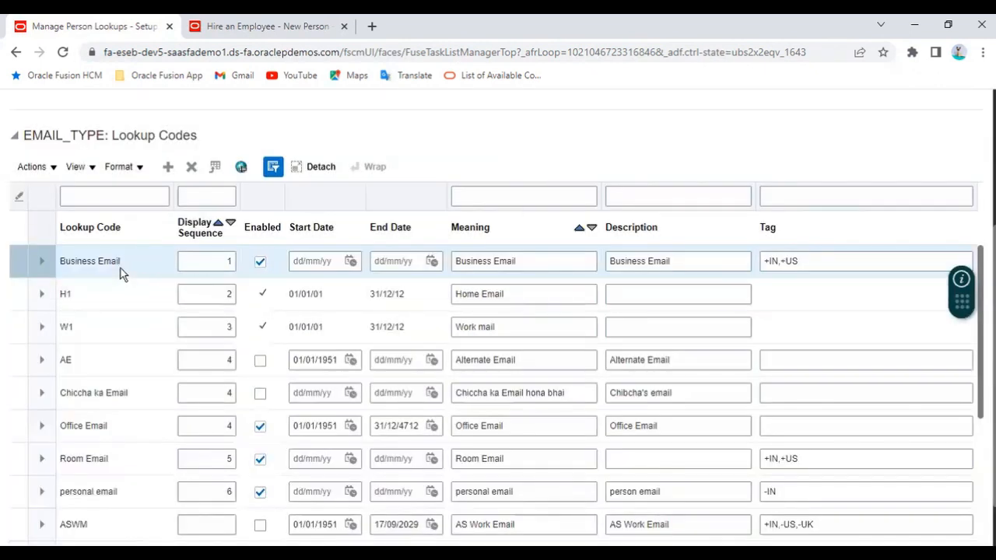
{"action": "left_click", "coordinate": [192, 167]}
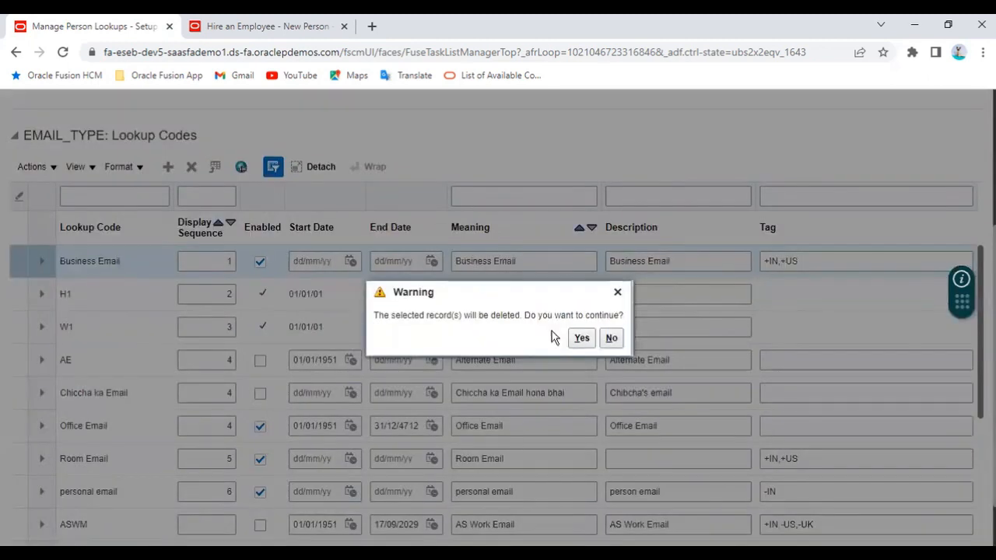
{"action": "left_click", "coordinate": [580, 338]}
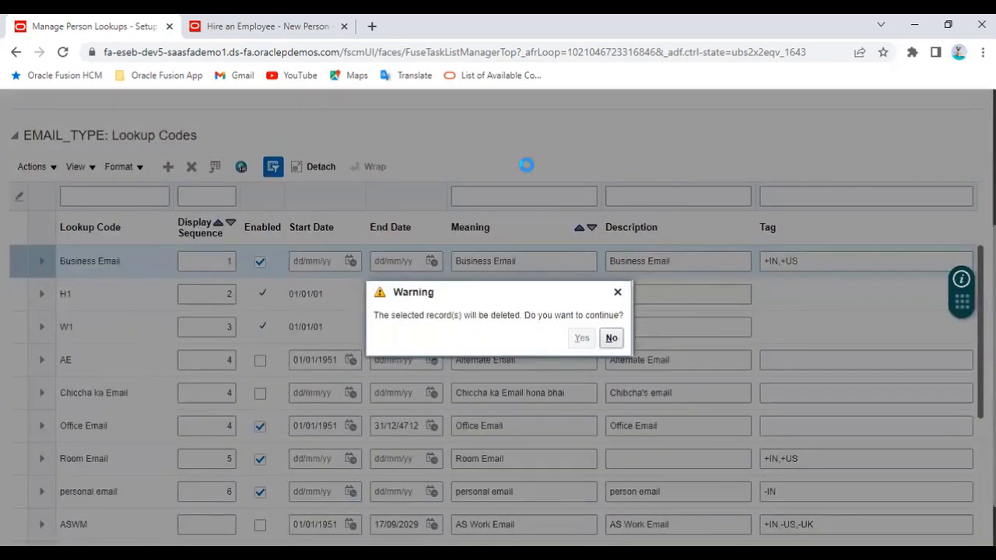
- Check whether the delete option is available for the H1, W1 and AE lookup codes
{"action": "scroll", "coordinate": [292, 432], "scroll_direction": "down", "scroll_amount": 2}
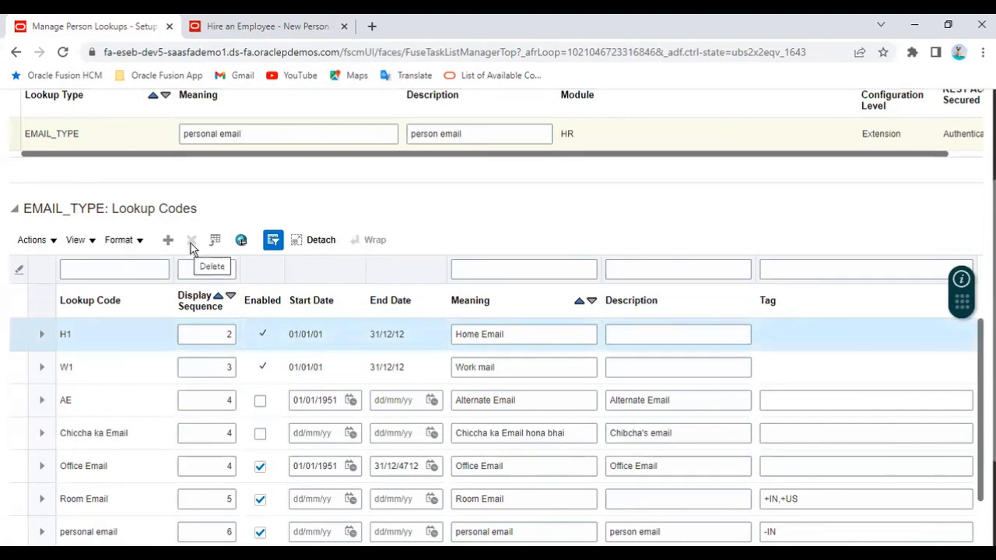
{"action": "left_click", "coordinate": [280, 366]}
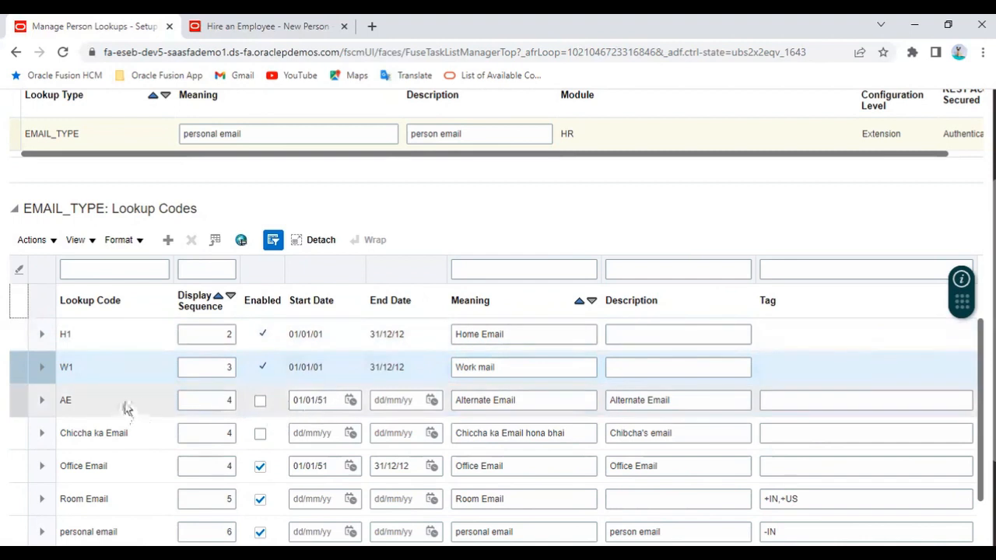
{"action": "left_click", "coordinate": [152, 402]}
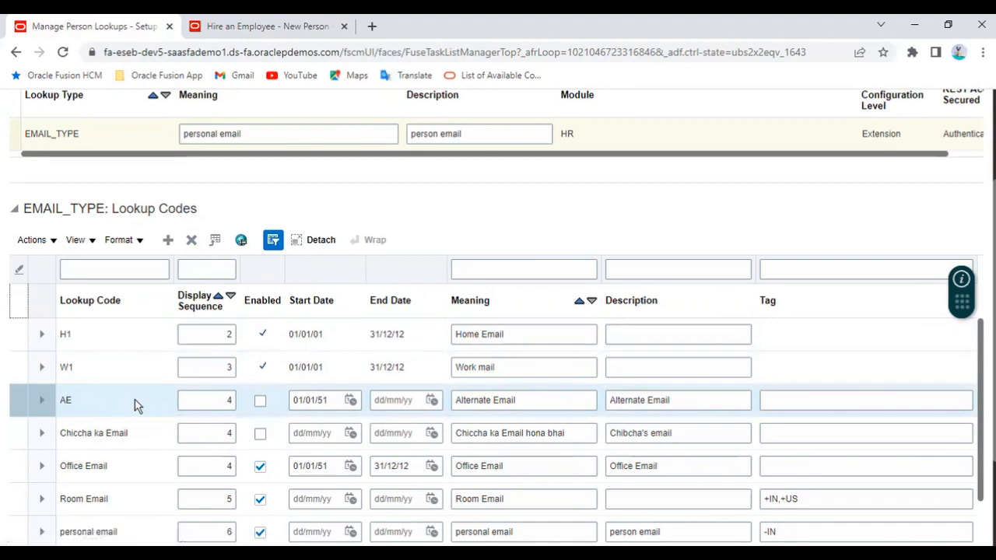
{"action": "left_click", "coordinate": [107, 342]}
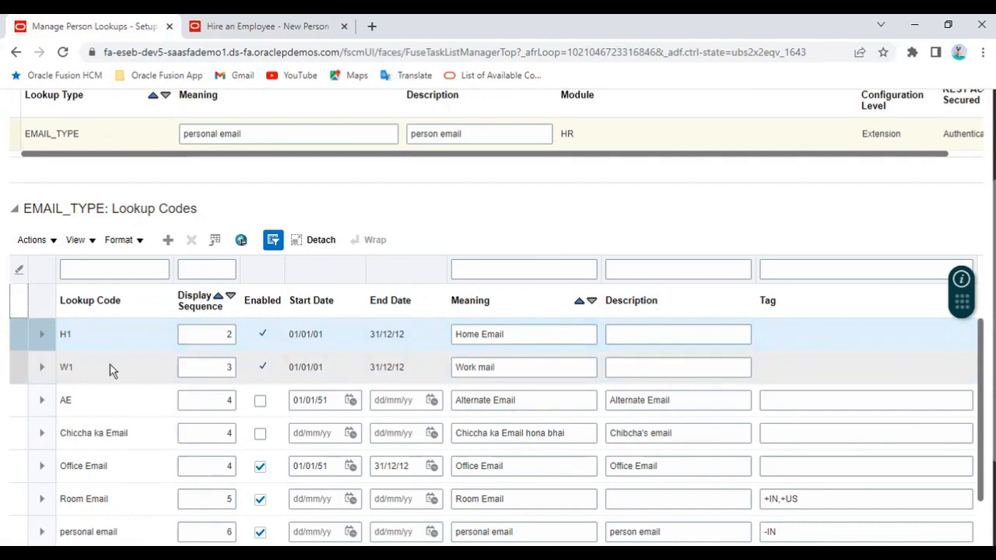
- Switch to the Excel course workbook and highlight the word Extensible in cell E17
{"action": "left_click", "coordinate": [381, 553]}
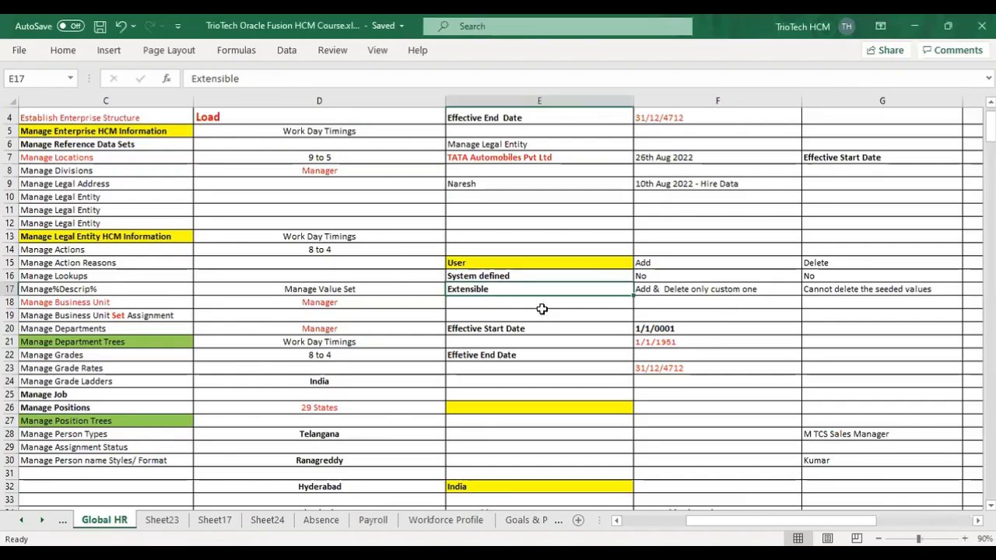
{"action": "double_click", "coordinate": [504, 289]}
{"action": "left_click_drag", "start_coordinate": [504, 288], "coordinate": [448, 288]}
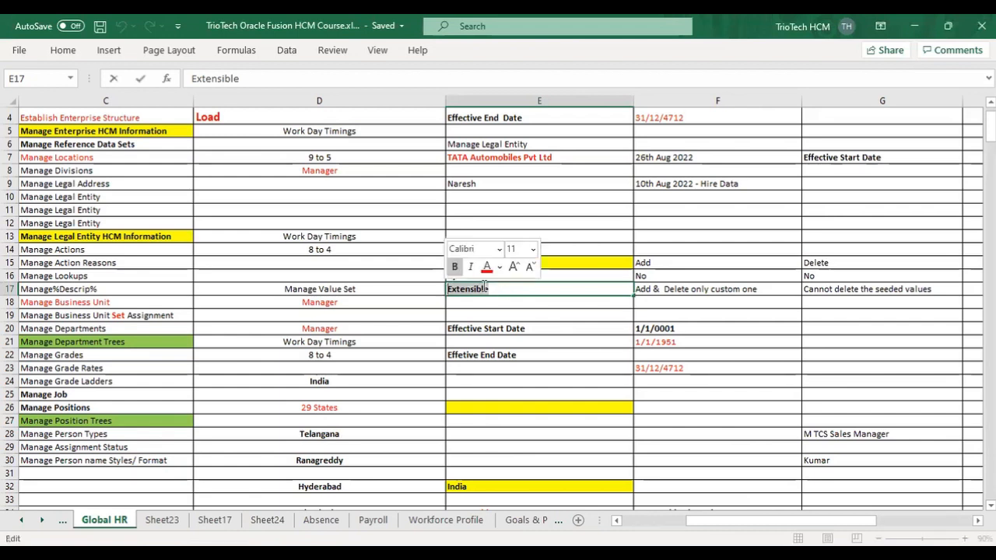
- Review the add and delete rules for the Extensible level in row 17 and locate the User level in E15
{"action": "left_click", "coordinate": [711, 288]}
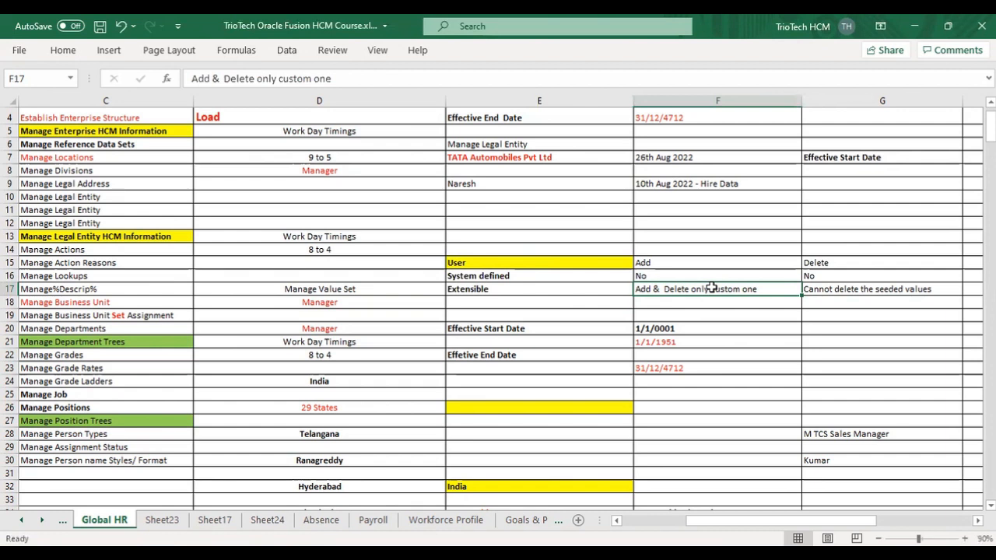
{"action": "left_click", "coordinate": [852, 289]}
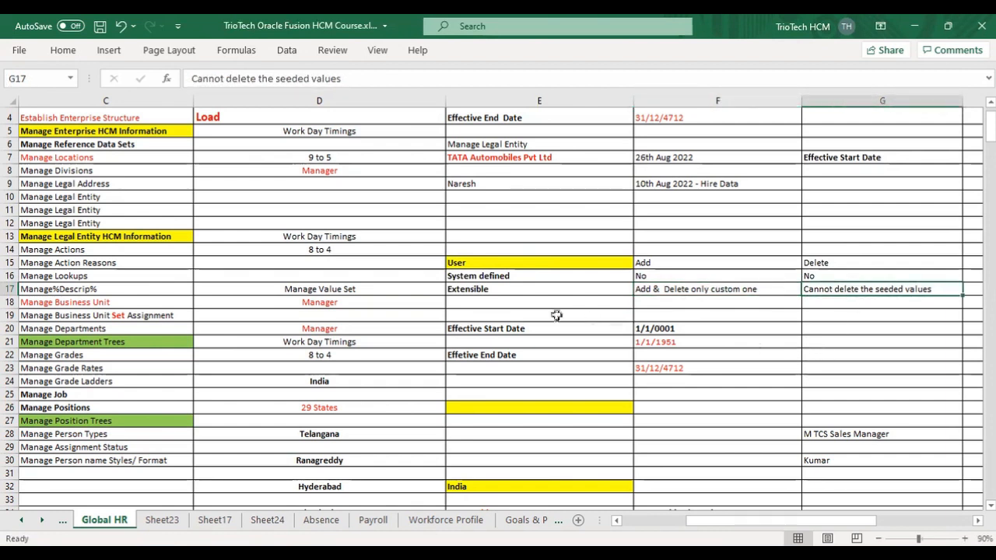
{"action": "left_click", "coordinate": [491, 264]}
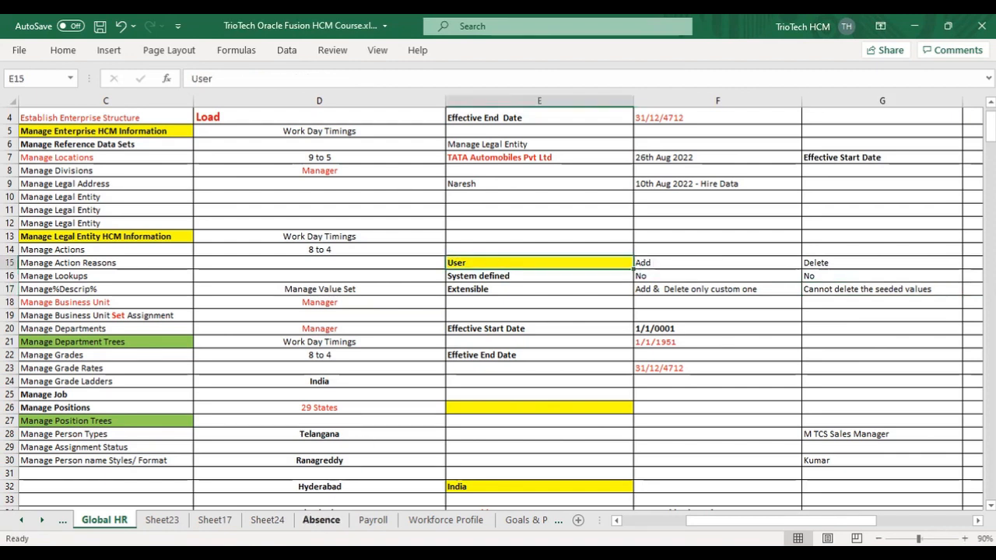
- Switch to the Manage Person Lookups page in the browser and check EMAIL_TYPE's configuration level and its Lookup Codes section
{"action": "left_click", "coordinate": [297, 553]}
{"action": "scroll", "coordinate": [121, 232], "scroll_direction": "up", "scroll_amount": 1}
{"action": "scroll", "coordinate": [121, 232], "scroll_direction": "up", "scroll_amount": 3}
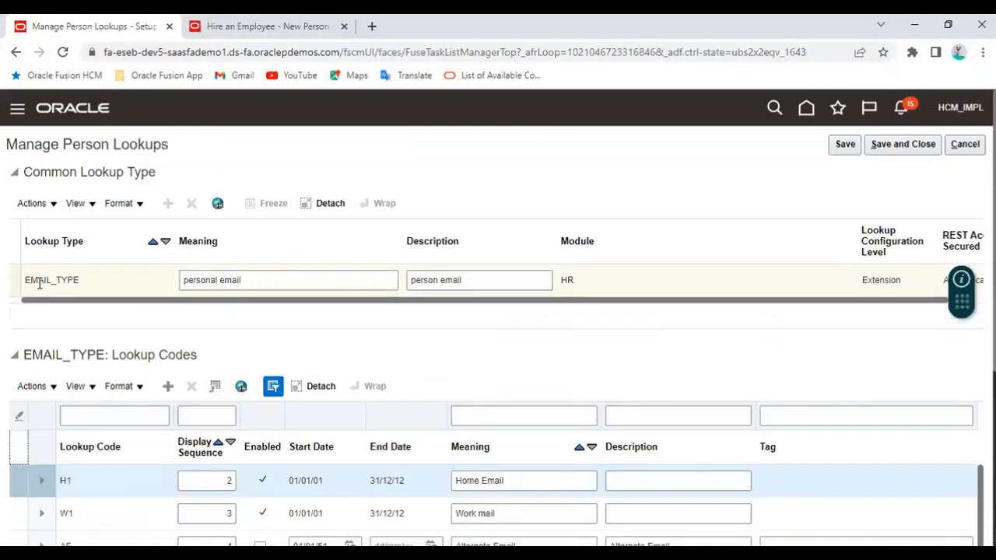
{"action": "double_click", "coordinate": [44, 280]}
{"action": "double_click", "coordinate": [872, 281]}
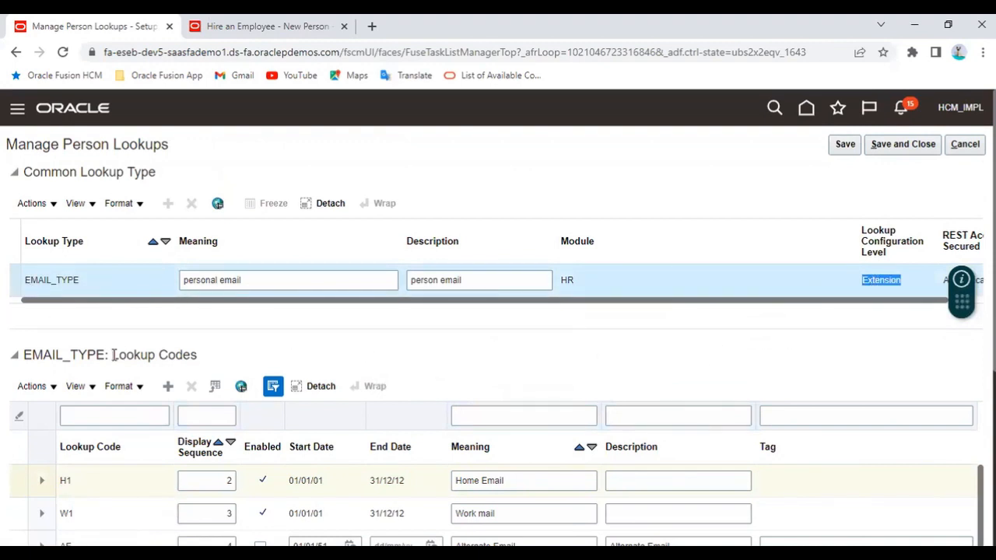
{"action": "left_click_drag", "start_coordinate": [113, 355], "coordinate": [203, 361]}
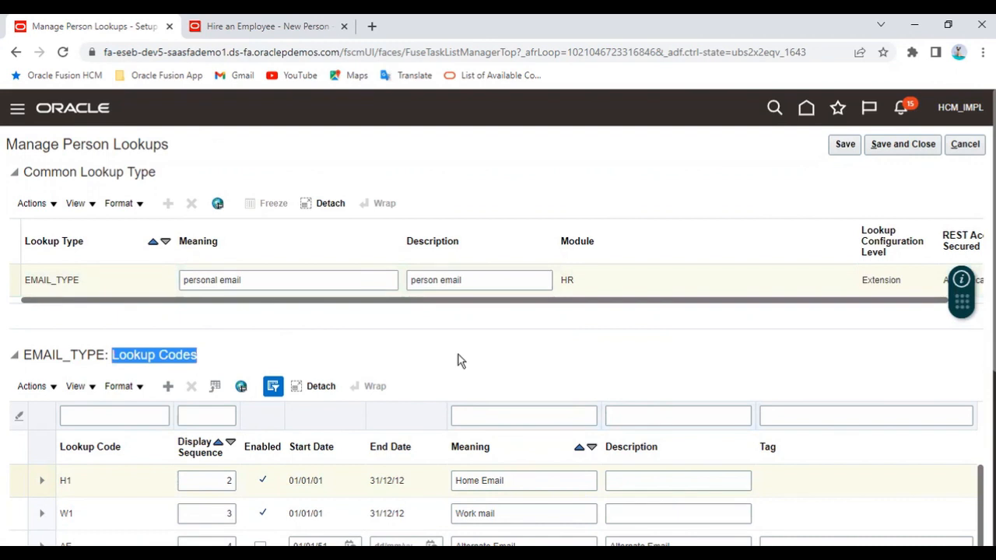
{"action": "double_click", "coordinate": [37, 280]}
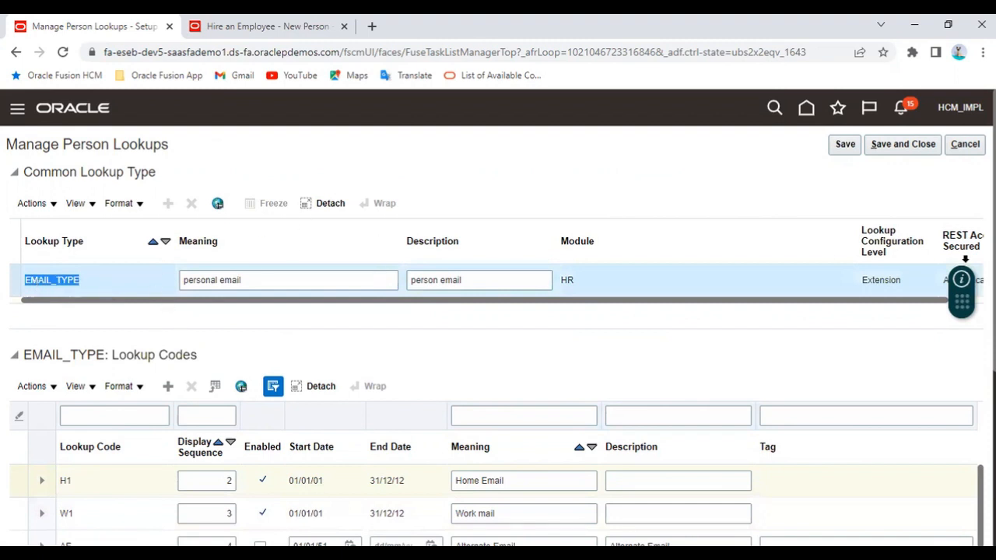
{"action": "double_click", "coordinate": [871, 280]}
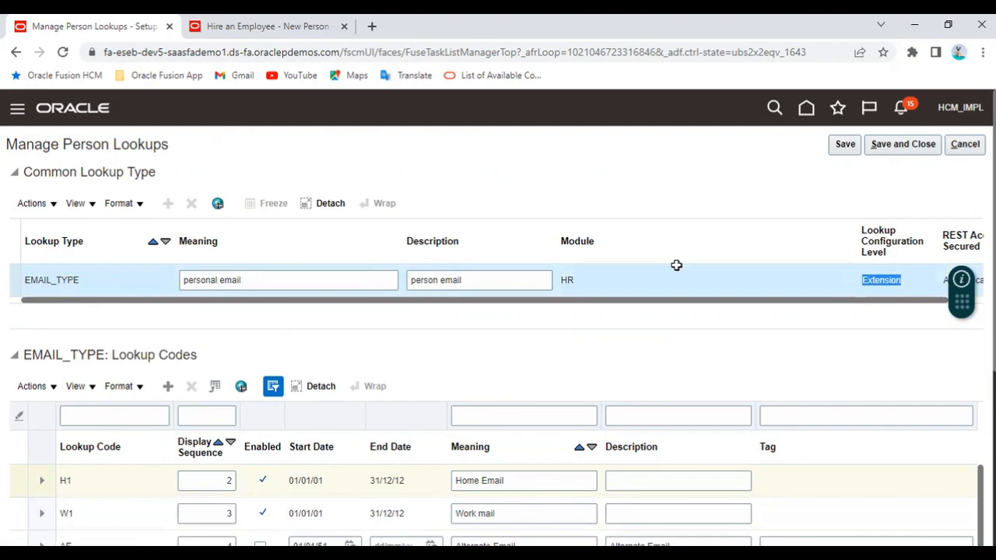
- Switch to the Excel course workbook and review the add and delete rules for the User level in row 15
{"action": "key", "text": "alt+Tab"}
{"action": "left_click_drag", "start_coordinate": [737, 262], "coordinate": [848, 261]}
{"action": "left_click_drag", "start_coordinate": [720, 265], "coordinate": [855, 287]}
{"action": "left_click", "coordinate": [524, 265]}
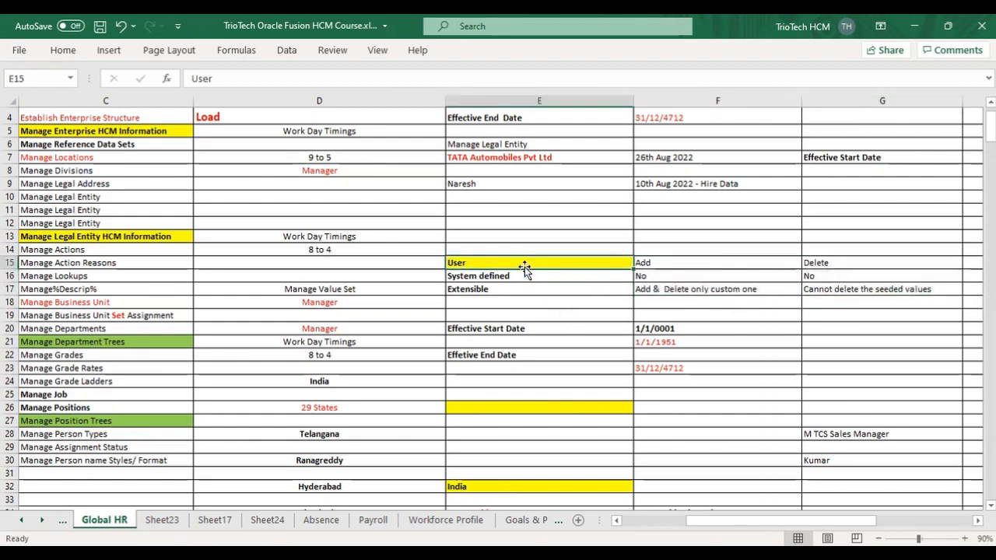
{"action": "left_click", "coordinate": [651, 263]}
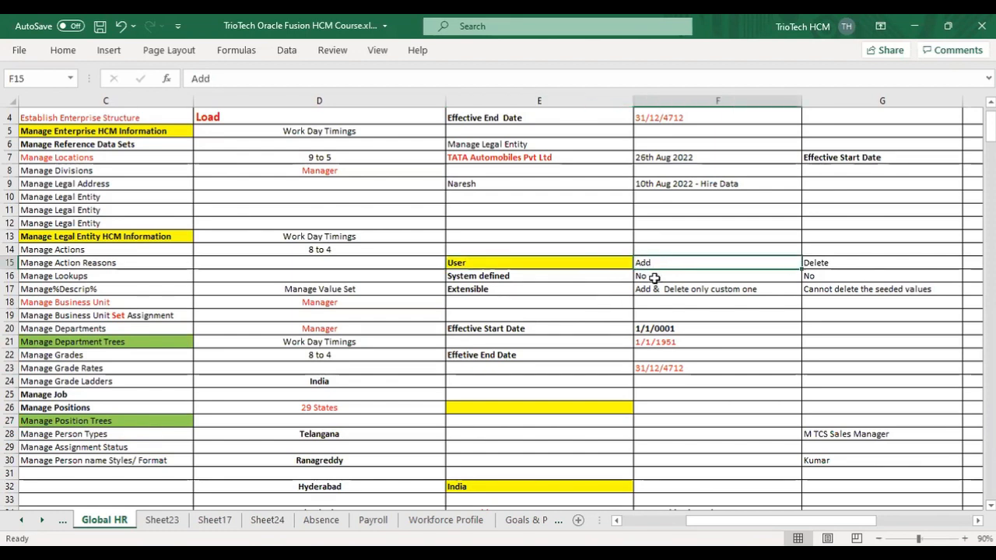
{"action": "left_click", "coordinate": [488, 268]}
{"action": "left_click", "coordinate": [668, 266]}
{"action": "left_click", "coordinate": [832, 261]}
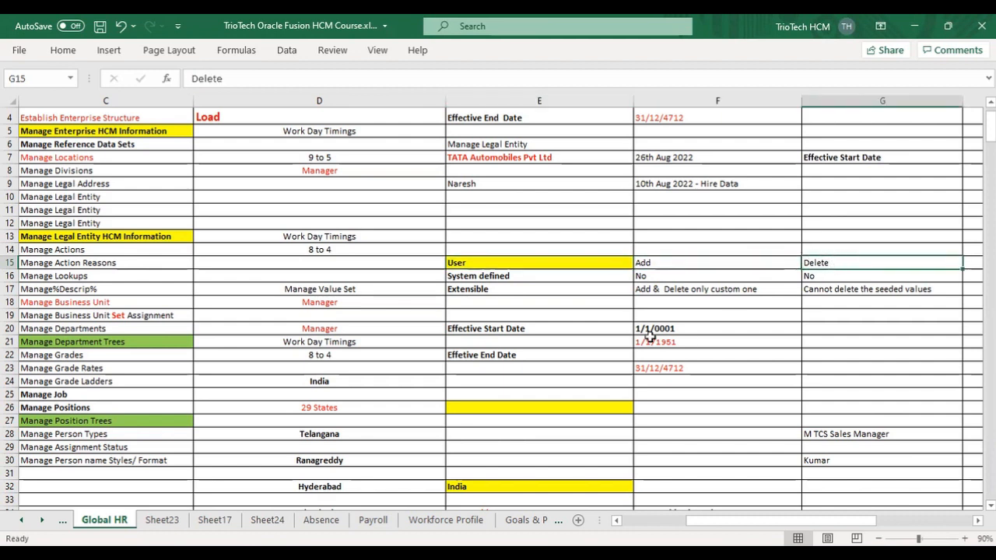
- Compare the Extensible rules in F17 and G17 with the System defined level in E16
{"action": "left_click", "coordinate": [483, 292]}
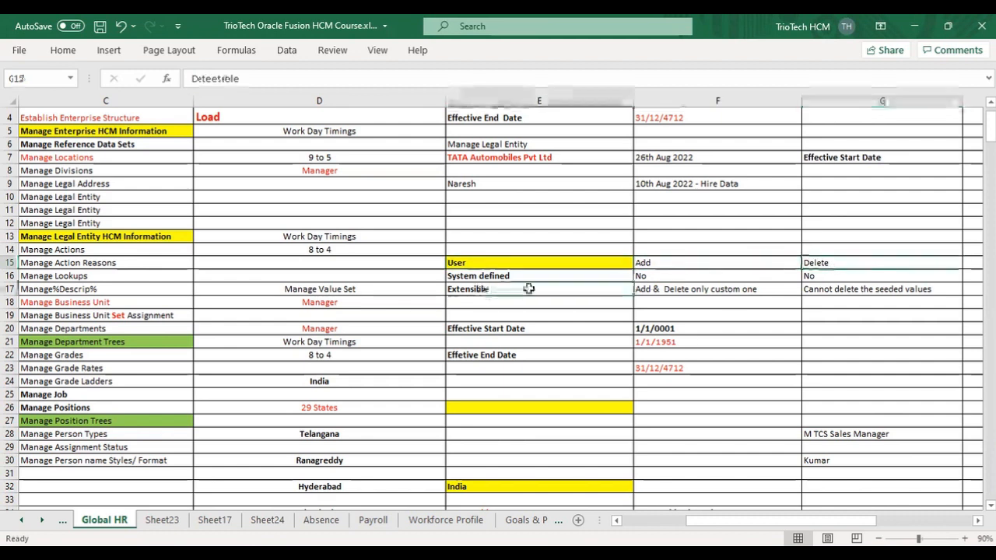
{"action": "left_click", "coordinate": [669, 295]}
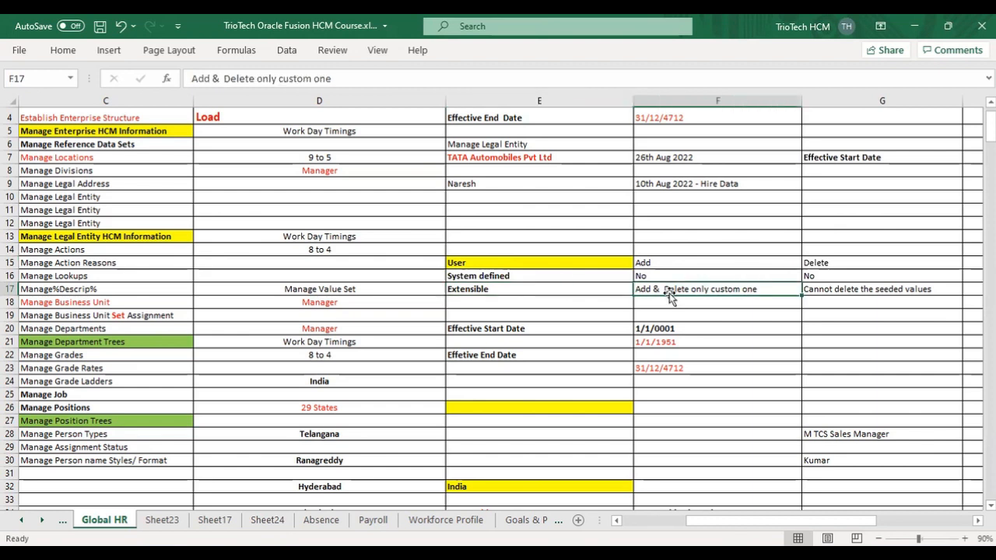
{"action": "left_click", "coordinate": [850, 293]}
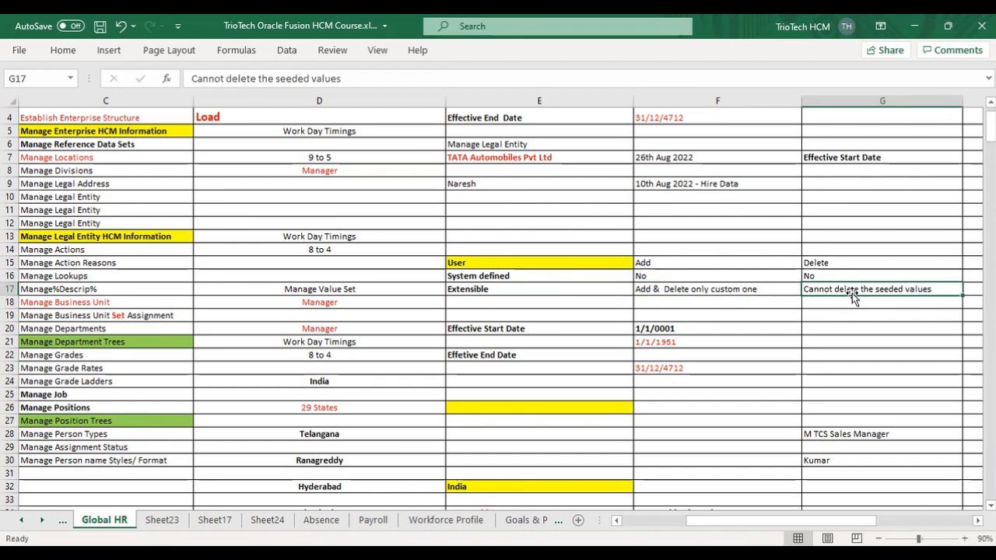
{"action": "left_click", "coordinate": [509, 285]}
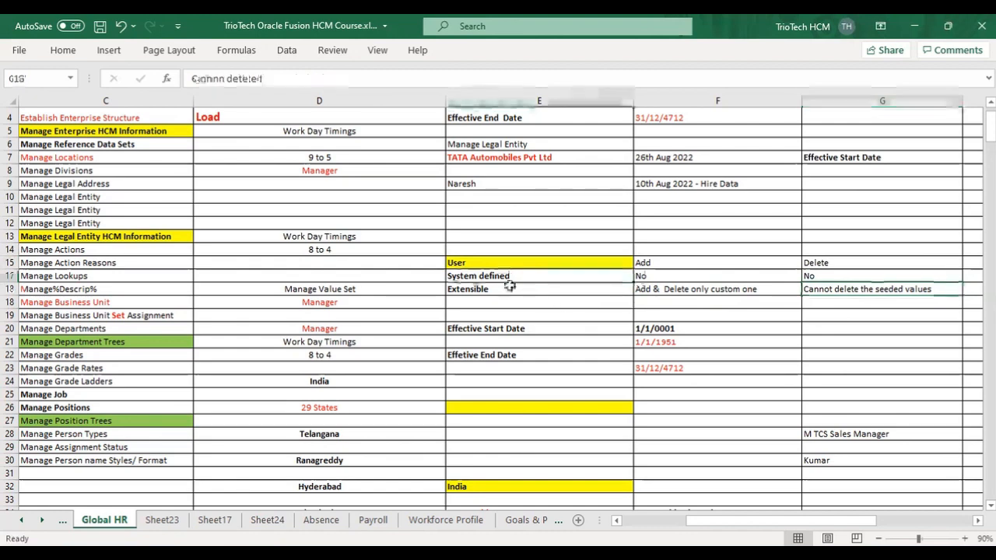
- Switch back to the Manage Person Lookups page and examine EMAIL_TYPE's configuration level together with its full list of codes
{"action": "key", "text": "alt+Tab"}
{"action": "left_click", "coordinate": [60, 281]}
{"action": "double_click", "coordinate": [60, 282]}
{"action": "double_click", "coordinate": [880, 280]}
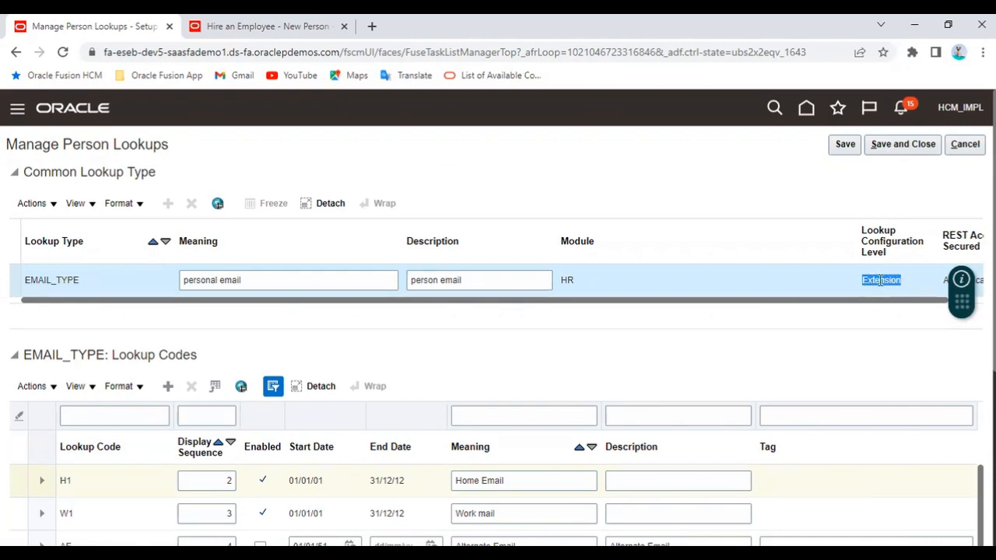
{"action": "key", "text": "alt+Tab"}
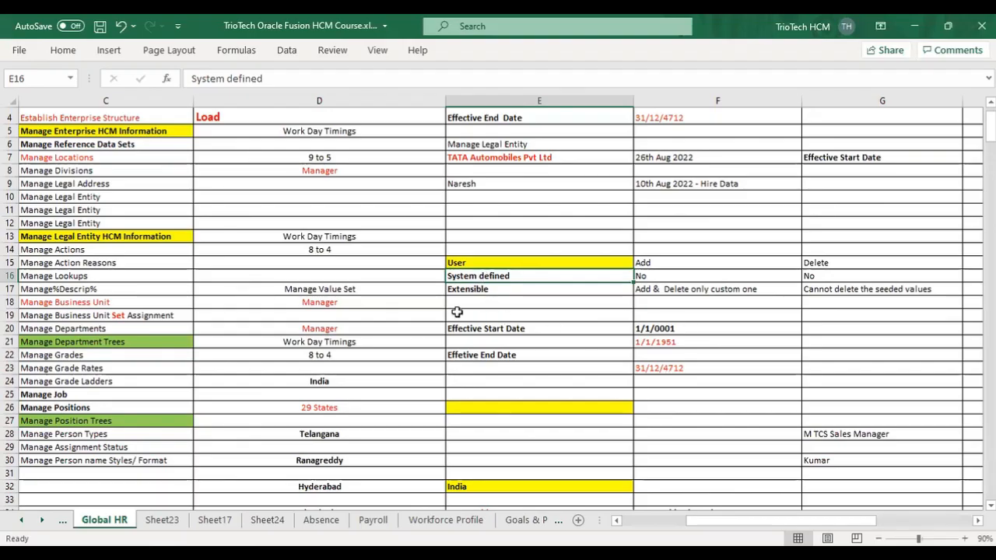
{"action": "key", "text": "alt+Tab"}
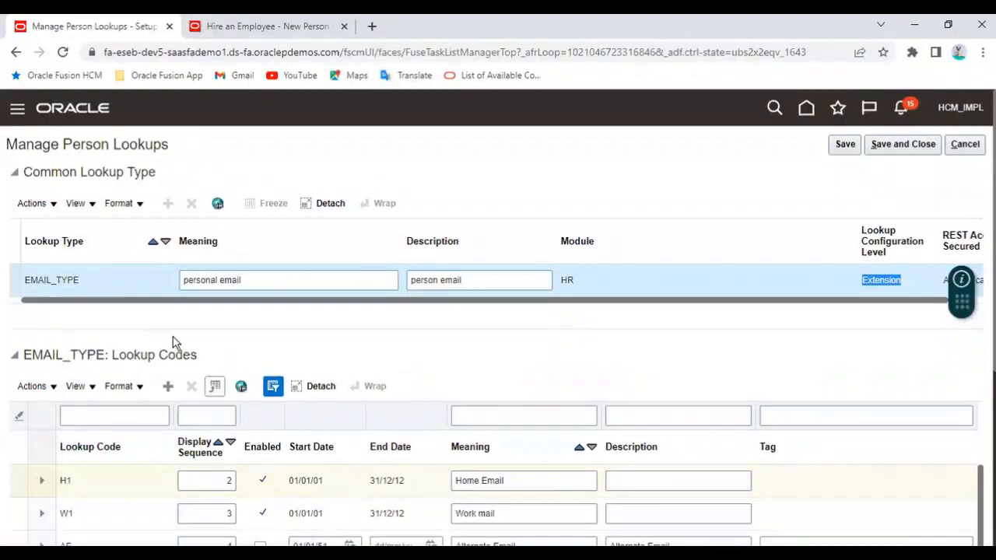
{"action": "double_click", "coordinate": [49, 280]}
{"action": "double_click", "coordinate": [882, 280]}
{"action": "scroll", "coordinate": [172, 205], "scroll_direction": "down", "scroll_amount": 3}
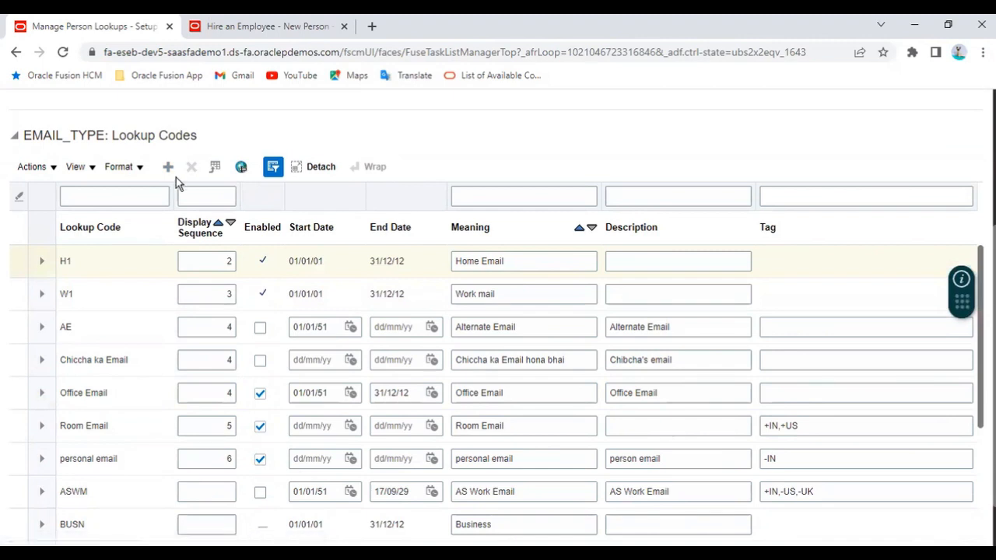
{"action": "scroll", "coordinate": [193, 193], "scroll_direction": "up", "scroll_amount": 1}
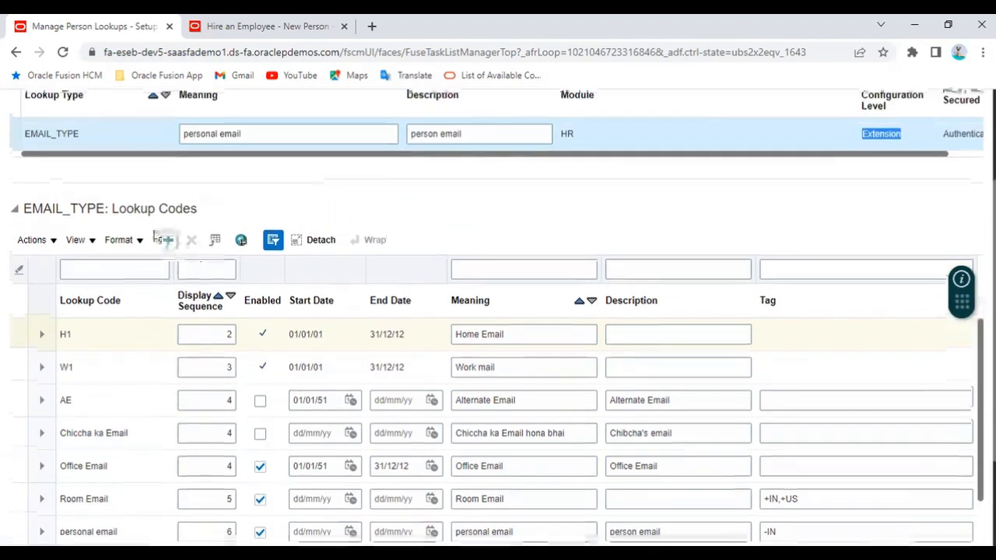
{"action": "scroll", "coordinate": [363, 309], "scroll_direction": "up", "scroll_amount": 2}
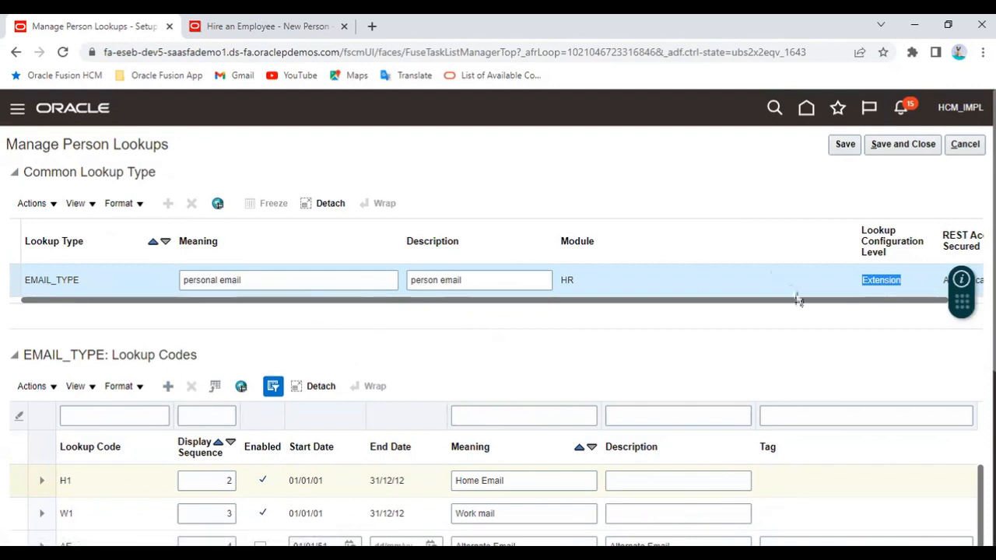
- Switch to the Excel workbook and highlight the System defined rules in F16:G16, followed by the three configuration levels in E15:E17
{"action": "left_click", "coordinate": [338, 552]}
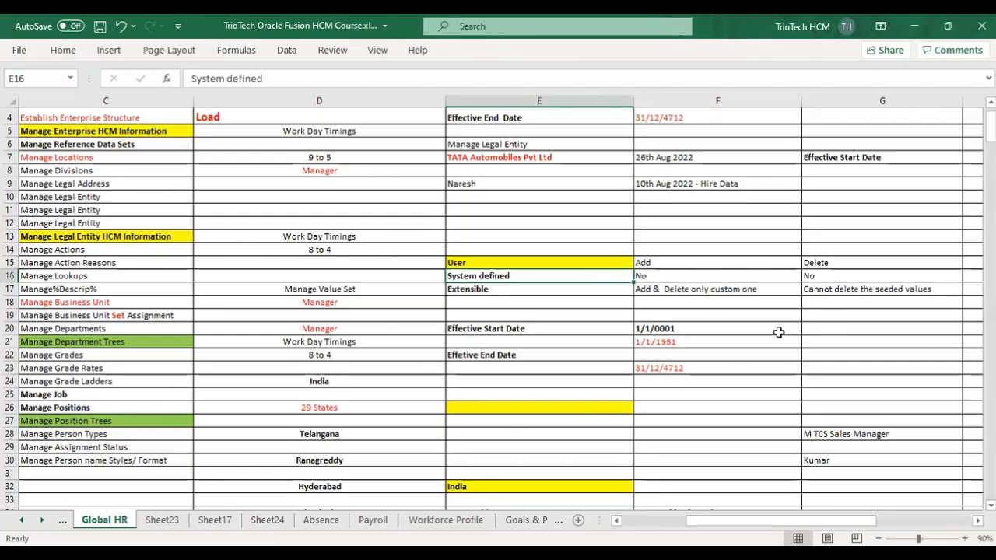
{"action": "left_click_drag", "start_coordinate": [683, 280], "coordinate": [825, 276]}
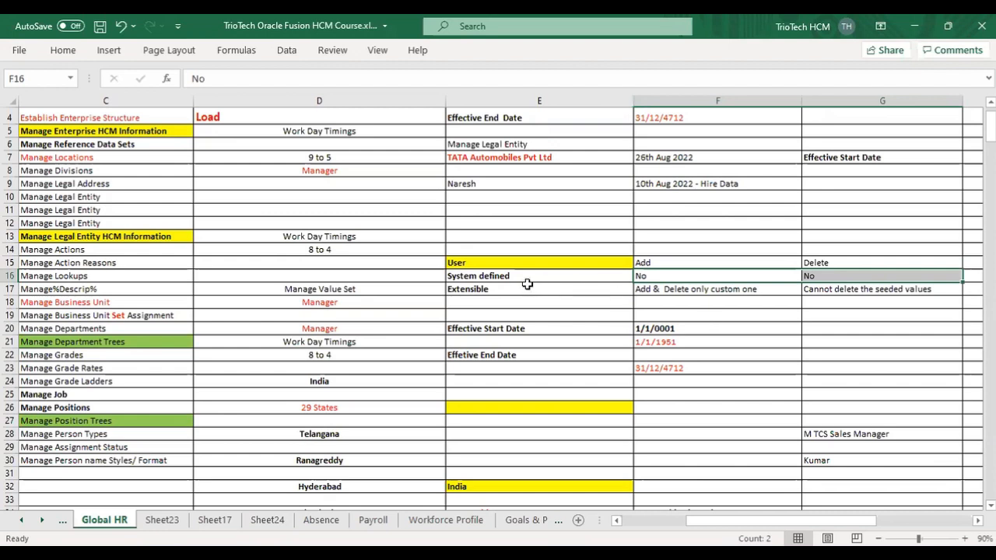
{"action": "left_click_drag", "start_coordinate": [497, 266], "coordinate": [492, 291]}
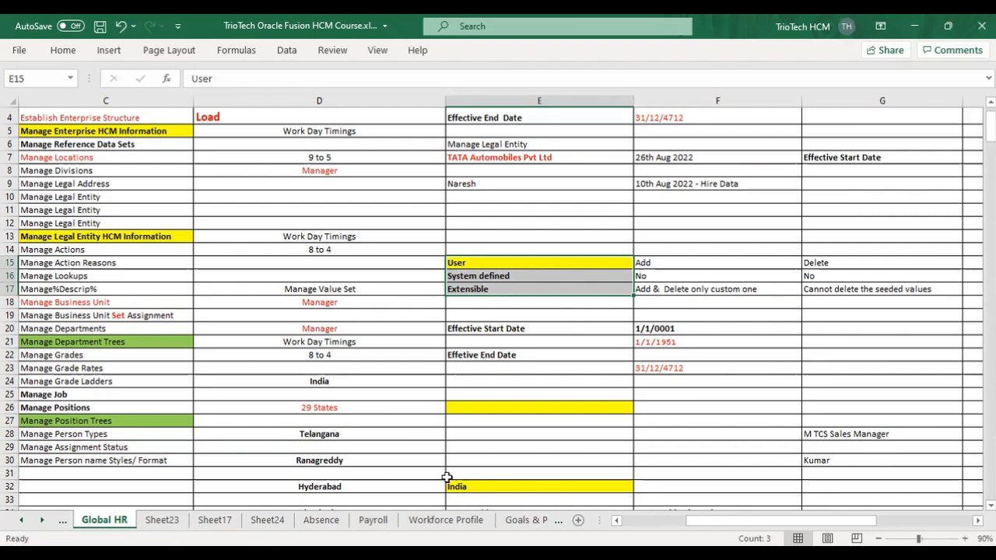
- Return to the Manage Person Lookups page and highlight its title and the EMAIL_TYPE heading above the lookup codes
{"action": "key", "text": "alt+Tab"}
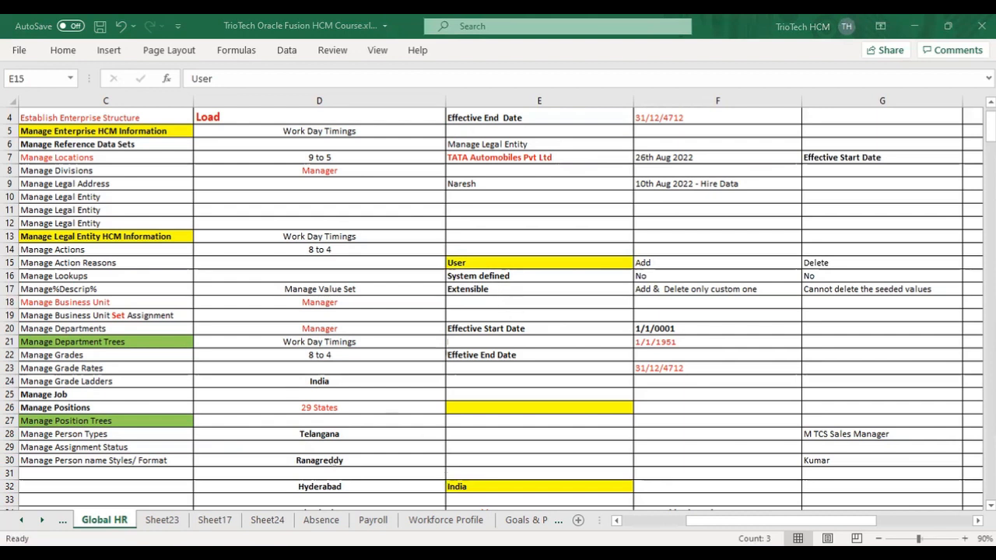
{"action": "key", "text": "alt+Tab"}
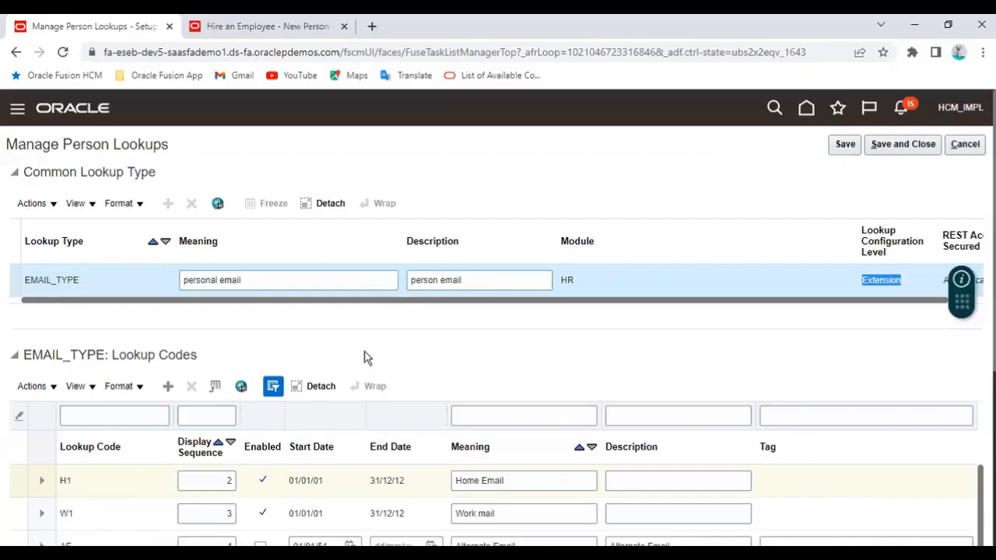
{"action": "left_click", "coordinate": [666, 163]}
{"action": "left_click_drag", "start_coordinate": [59, 146], "coordinate": [125, 148]}
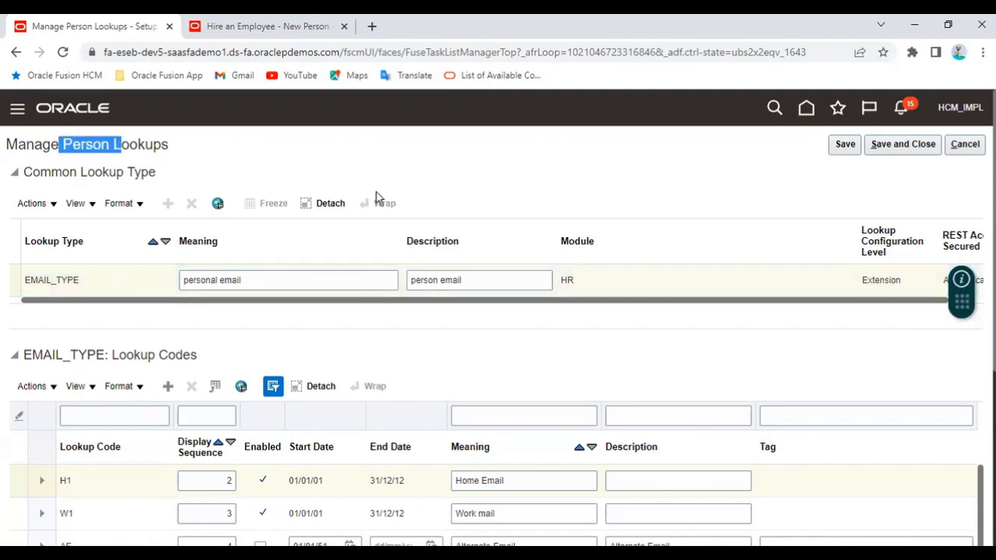
{"action": "scroll", "coordinate": [489, 215], "scroll_direction": "down", "scroll_amount": 2}
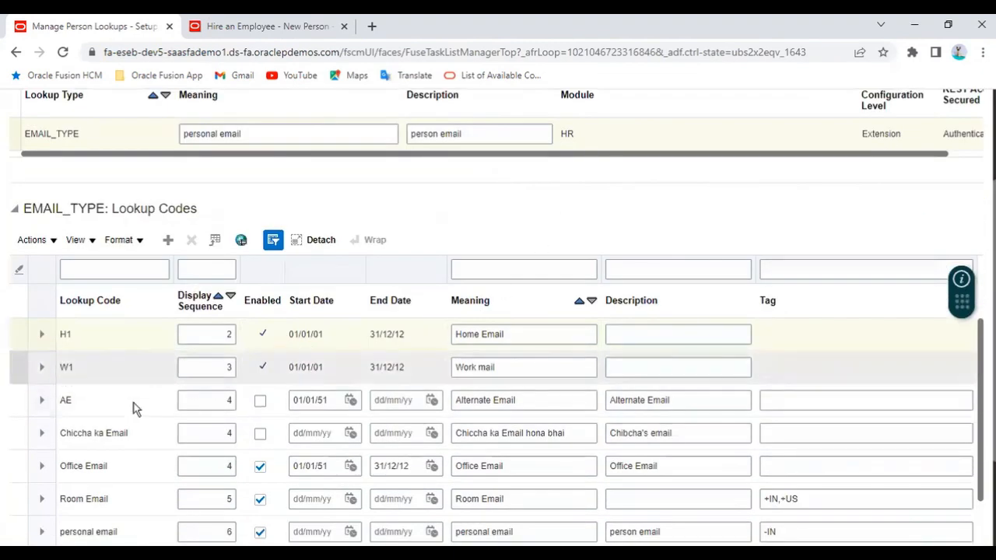
{"action": "scroll", "coordinate": [158, 410], "scroll_direction": "up", "scroll_amount": 2}
{"action": "left_click_drag", "start_coordinate": [113, 354], "coordinate": [21, 354]}
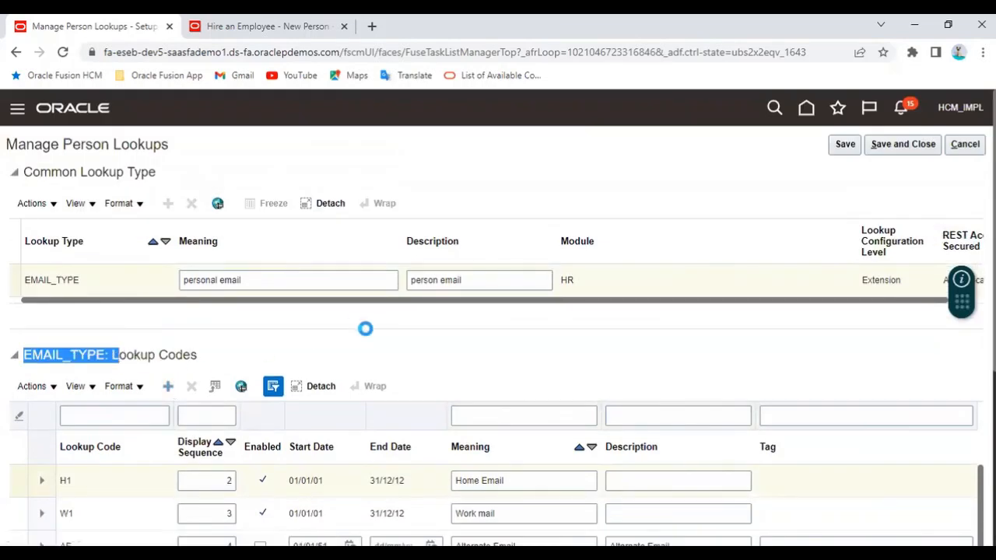
- Add a new row to the EMAIL_TYPE lookup codes and enter PEM as its lookup code
{"action": "scroll", "coordinate": [488, 321], "scroll_direction": "down", "scroll_amount": 1}
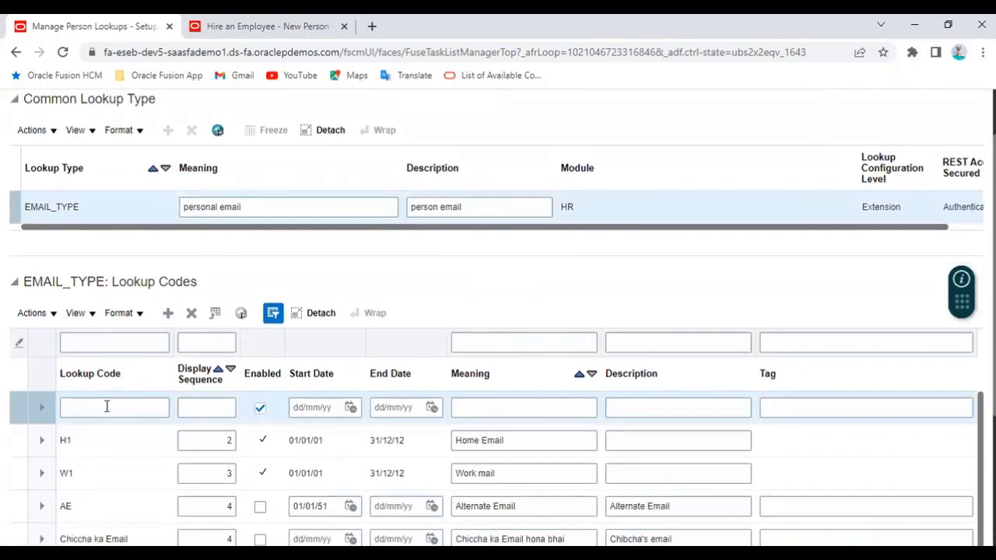
{"action": "left_click", "coordinate": [107, 406]}
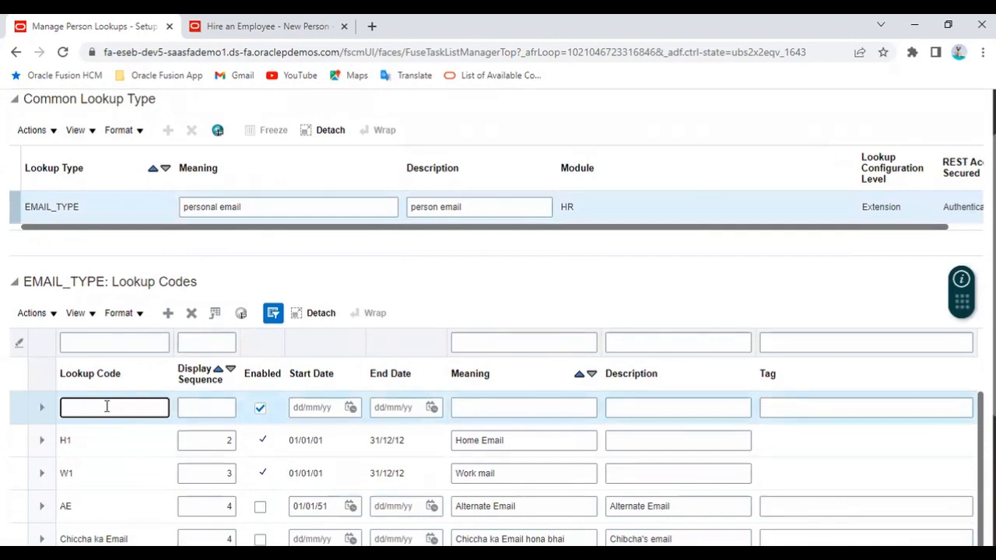
{"action": "type", "text": "PEM"}
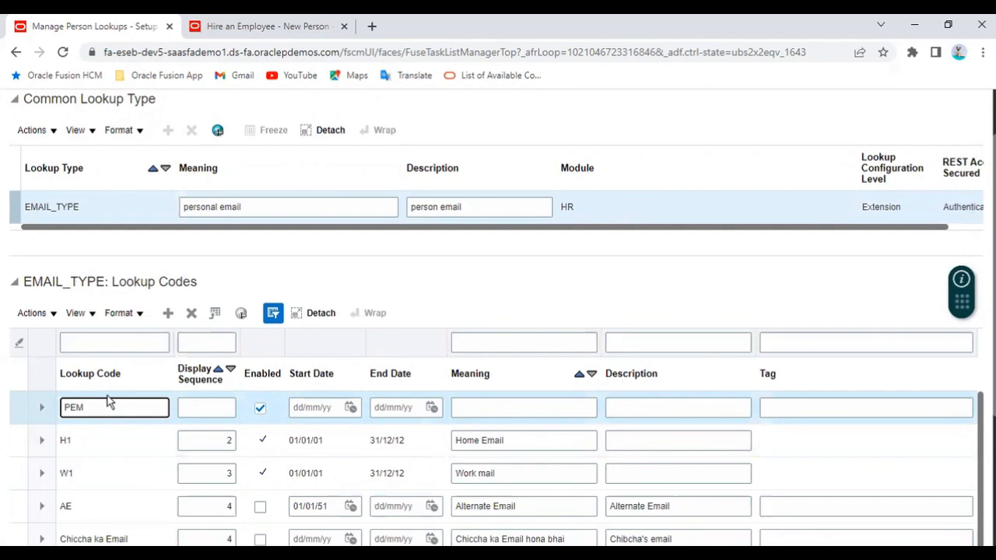
{"action": "scroll", "coordinate": [208, 355], "scroll_direction": "down", "scroll_amount": 2}
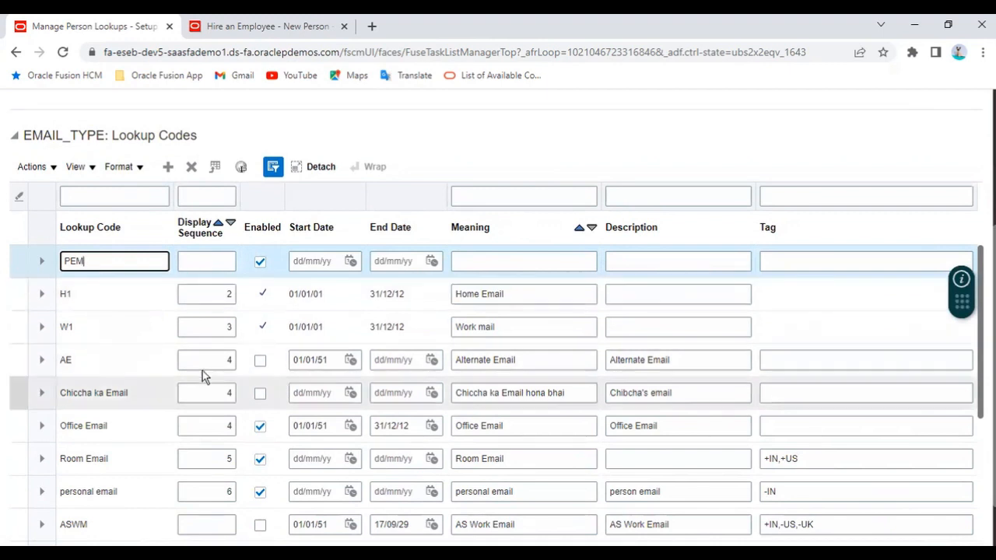
{"action": "left_click", "coordinate": [215, 262]}
- Switch to the Hire an Employee page, dismiss the error message and expand the email Type choices under Email Details to examine them
{"action": "left_click", "coordinate": [257, 29]}
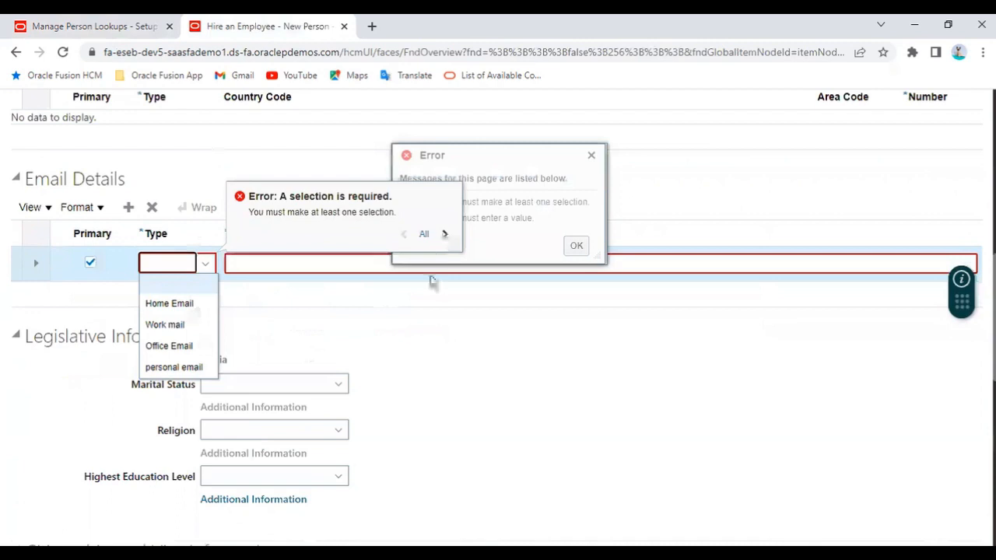
{"action": "left_click", "coordinate": [593, 157]}
{"action": "scroll", "coordinate": [329, 158], "scroll_direction": "up", "scroll_amount": 6}
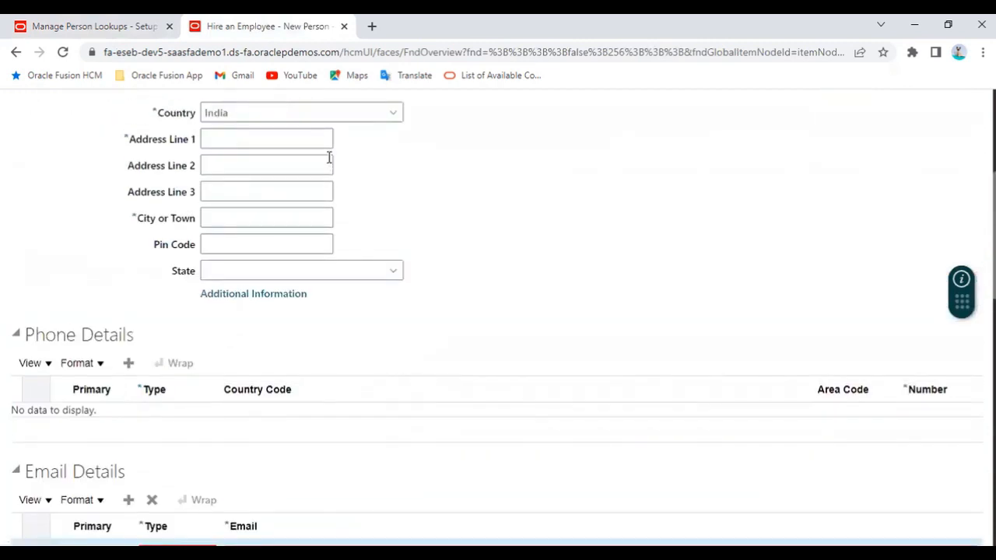
{"action": "scroll", "coordinate": [393, 180], "scroll_direction": "down", "scroll_amount": 5}
{"action": "scroll", "coordinate": [393, 180], "scroll_direction": "down", "scroll_amount": 2}
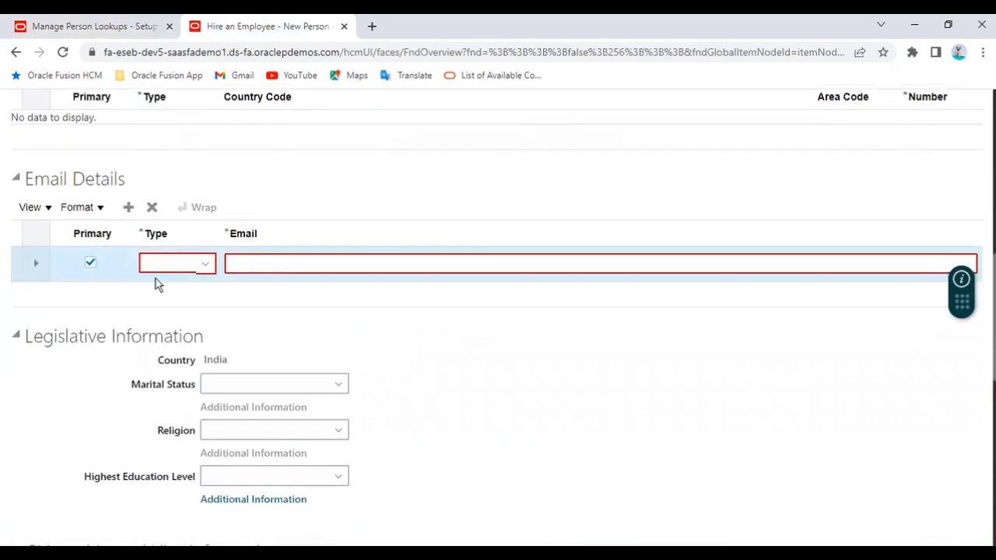
{"action": "left_click", "coordinate": [178, 265]}
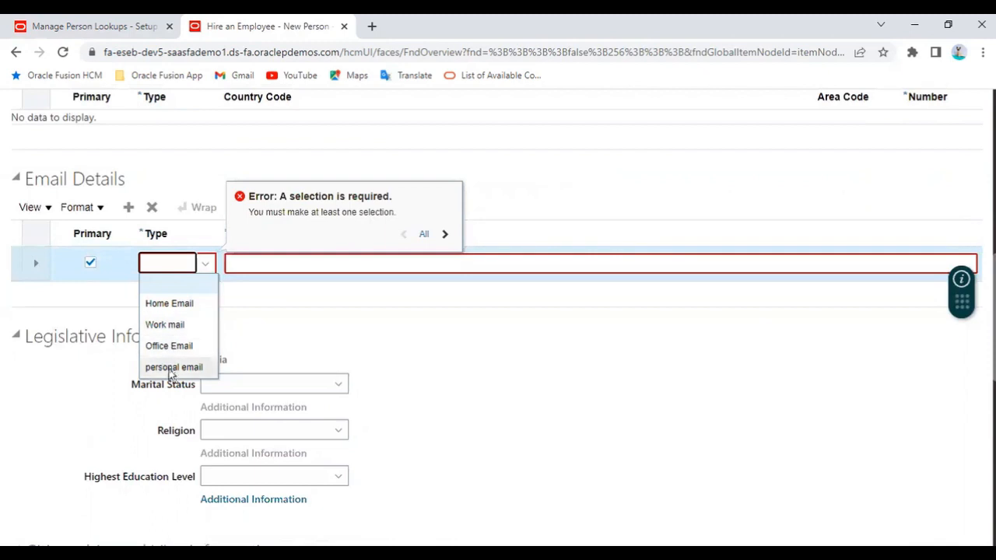
- Return to the Manage Person Lookups page and set the PEM code's display sequence to 1
{"action": "left_click", "coordinate": [136, 31]}
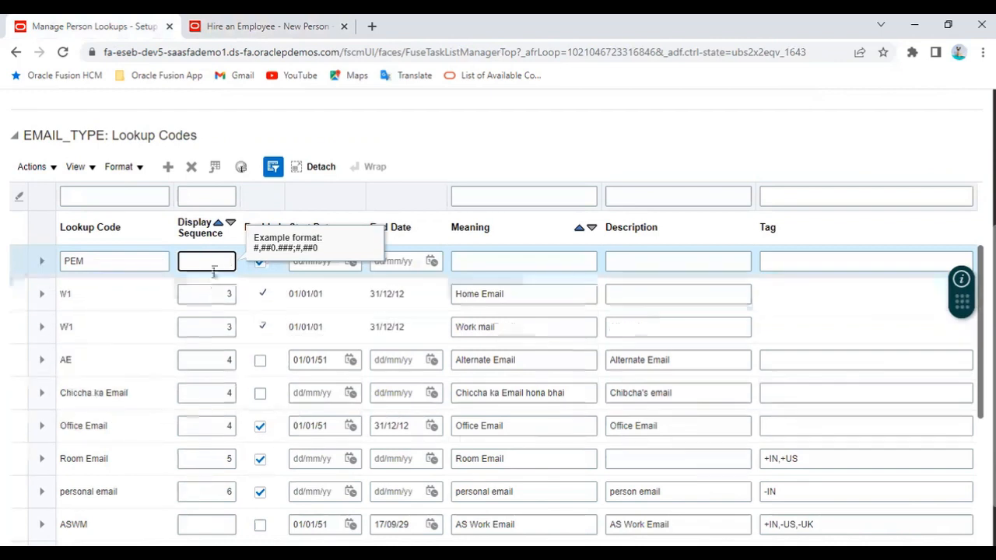
{"action": "type", "text": "1"}
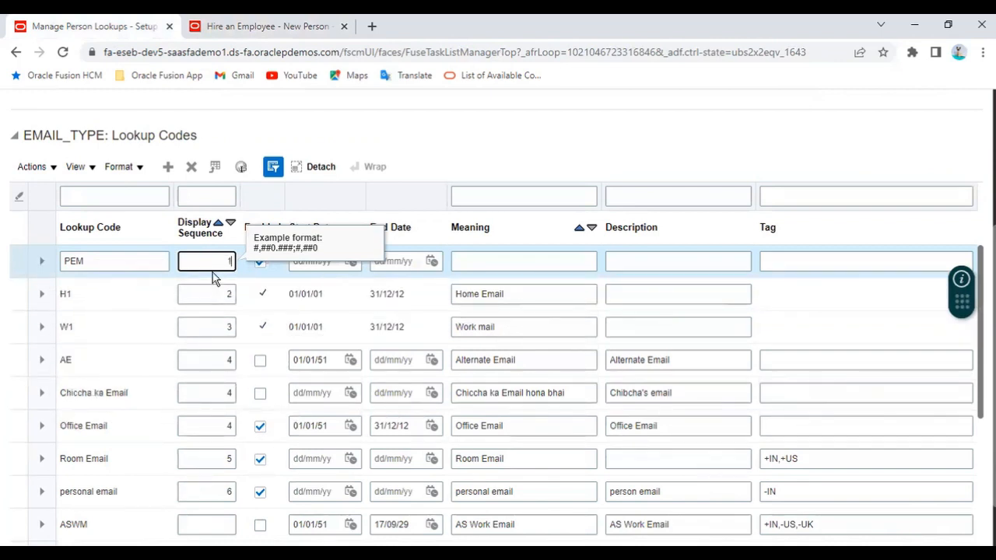
{"action": "left_click", "coordinate": [674, 154]}
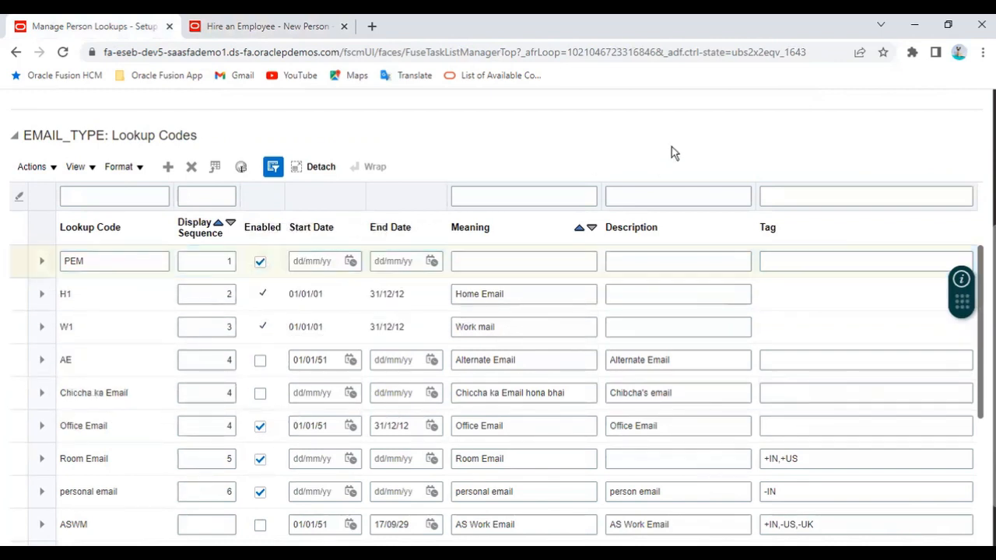
{"action": "left_click", "coordinate": [218, 261]}
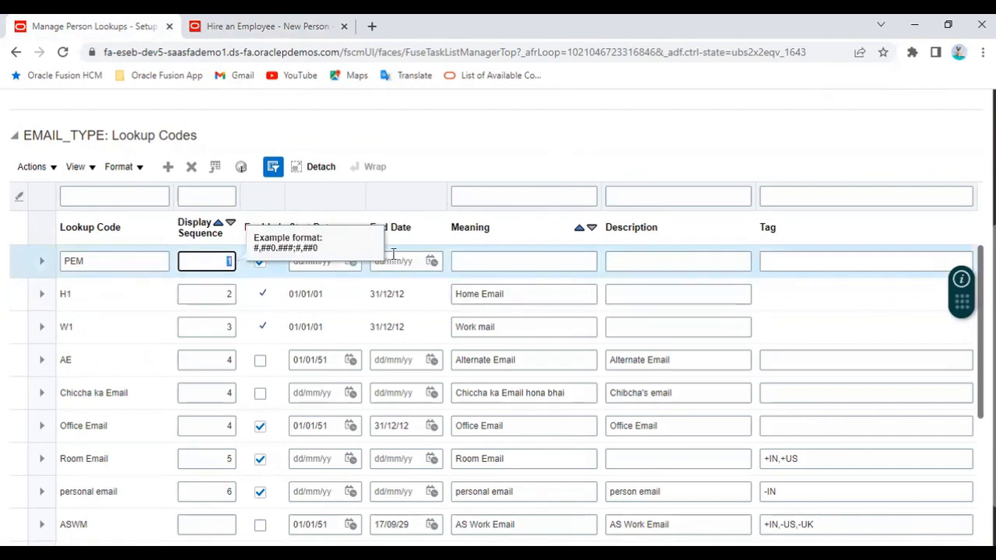
- Compare the order of email types on the Hire an Employee page with the EMAIL_TYPE codes' display sequence and enabled settings
{"action": "left_click", "coordinate": [249, 26]}
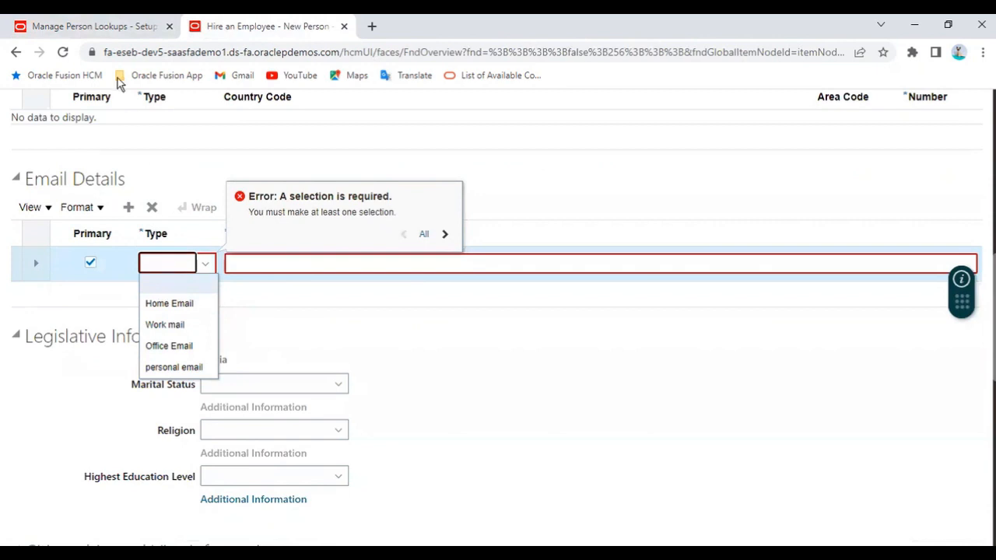
{"action": "left_click", "coordinate": [100, 28]}
{"action": "left_click", "coordinate": [493, 137]}
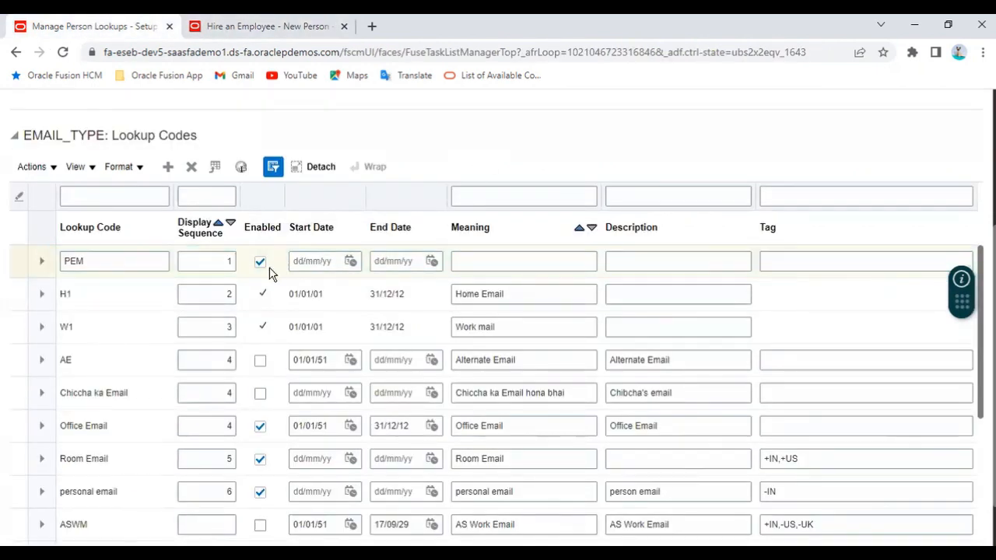
{"action": "left_click", "coordinate": [257, 25]}
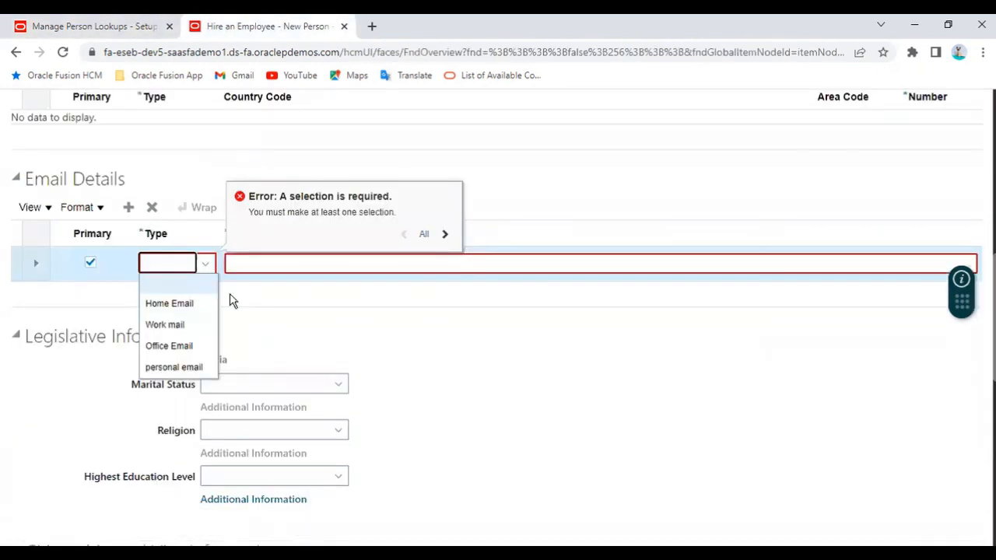
{"action": "left_click", "coordinate": [117, 27]}
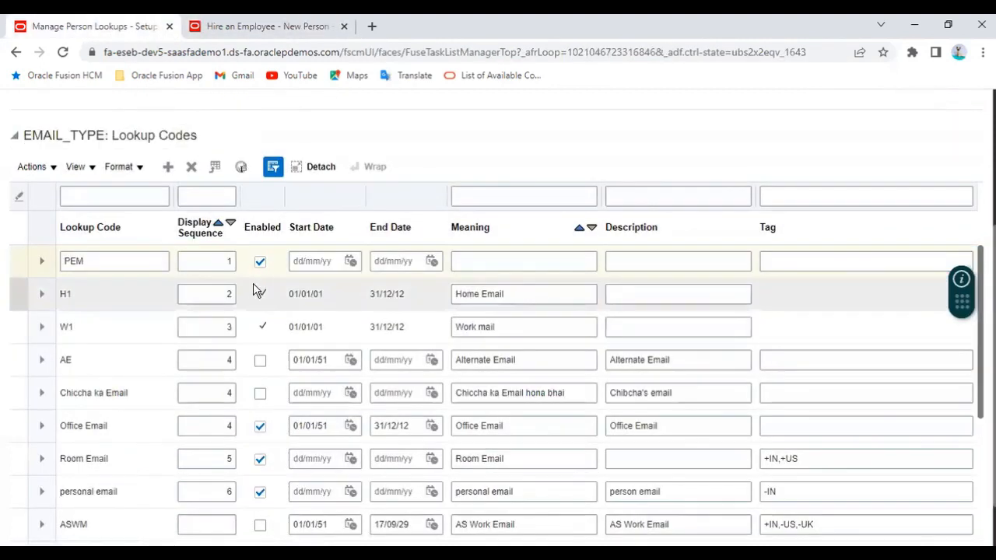
- Set the PEM code's start date to 01/01/51 and its end date to 31/12/4712
{"action": "left_click", "coordinate": [298, 260]}
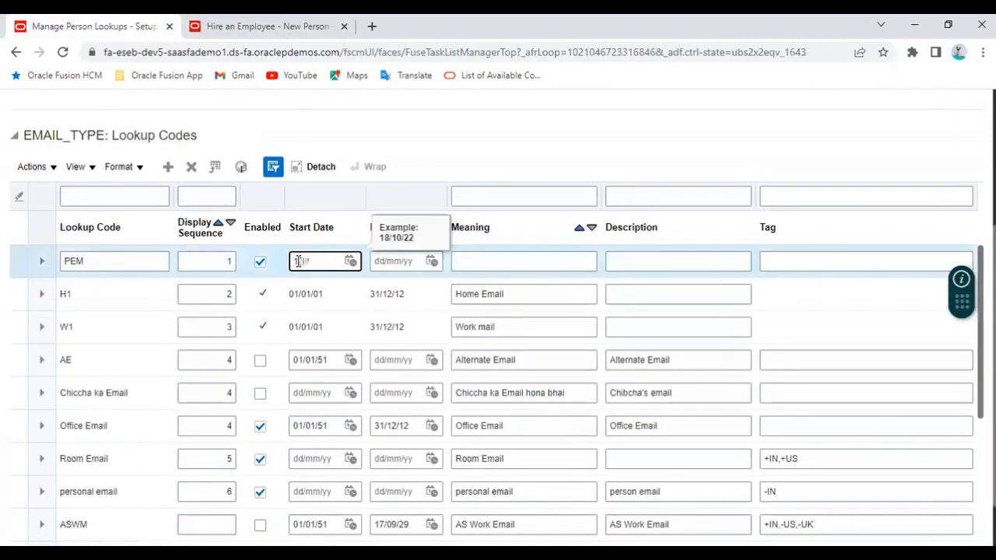
{"action": "key", "text": "Tab"}
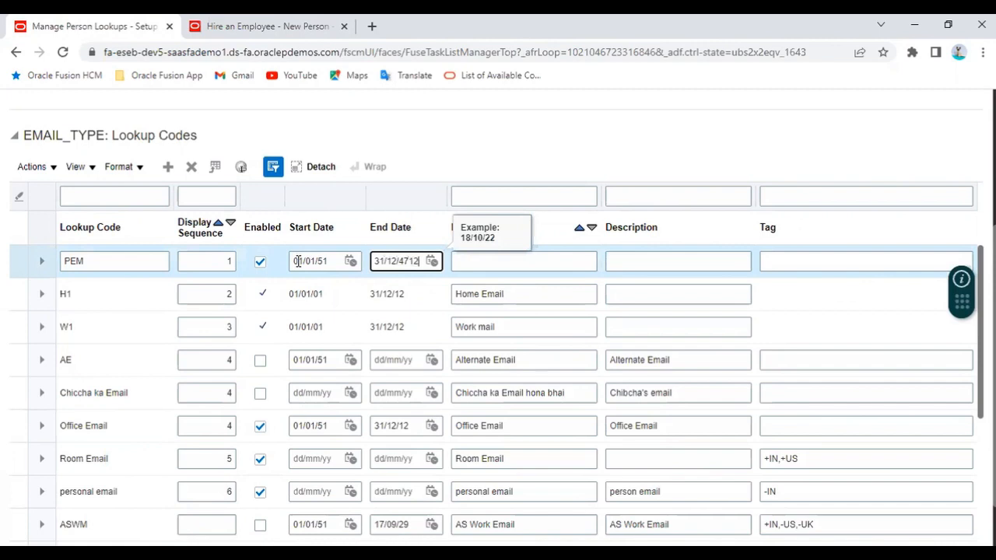
{"action": "left_click", "coordinate": [545, 147]}
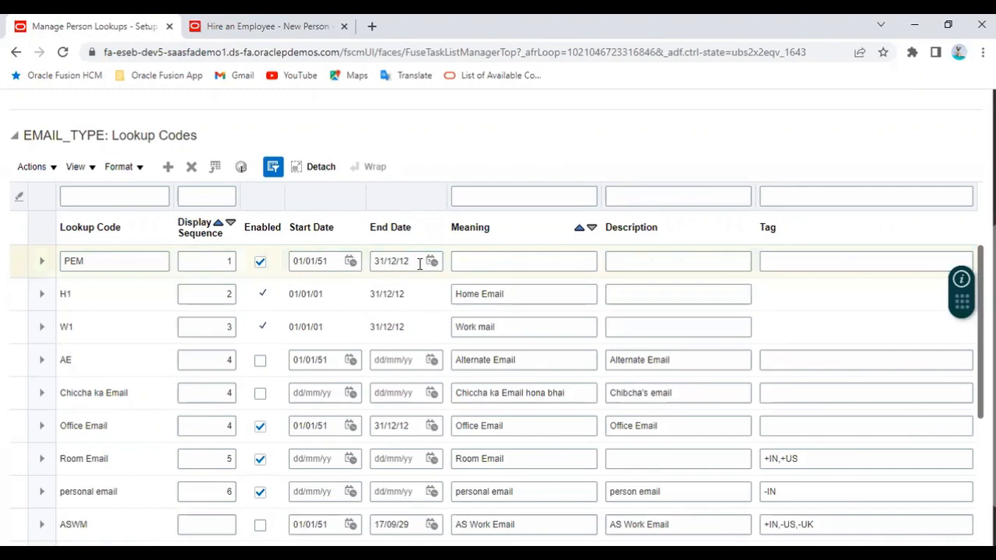
{"action": "left_click", "coordinate": [420, 264]}
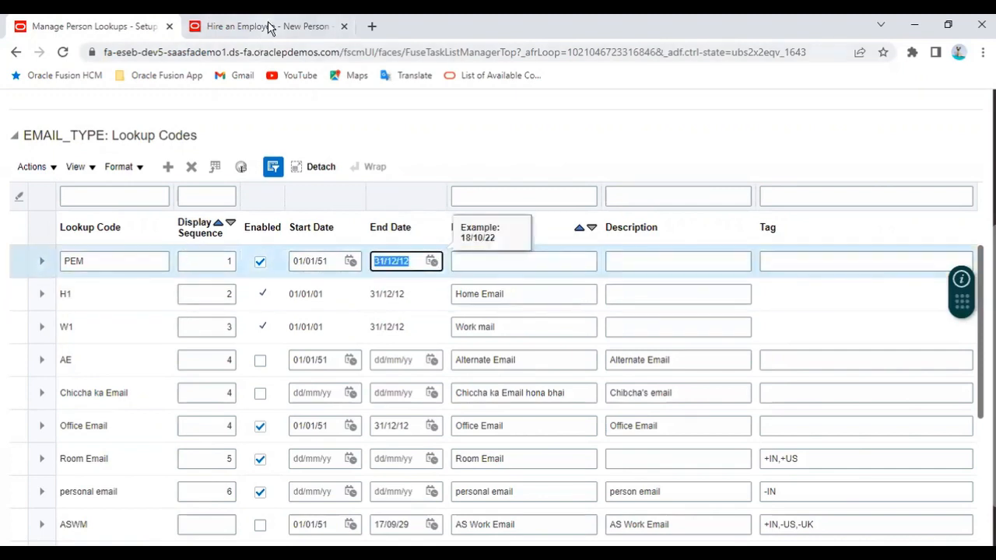
- Highlight the Email Details heading on the Hire an Employee page, check its Type choices, and return to the lookup codes
{"action": "left_click", "coordinate": [268, 27]}
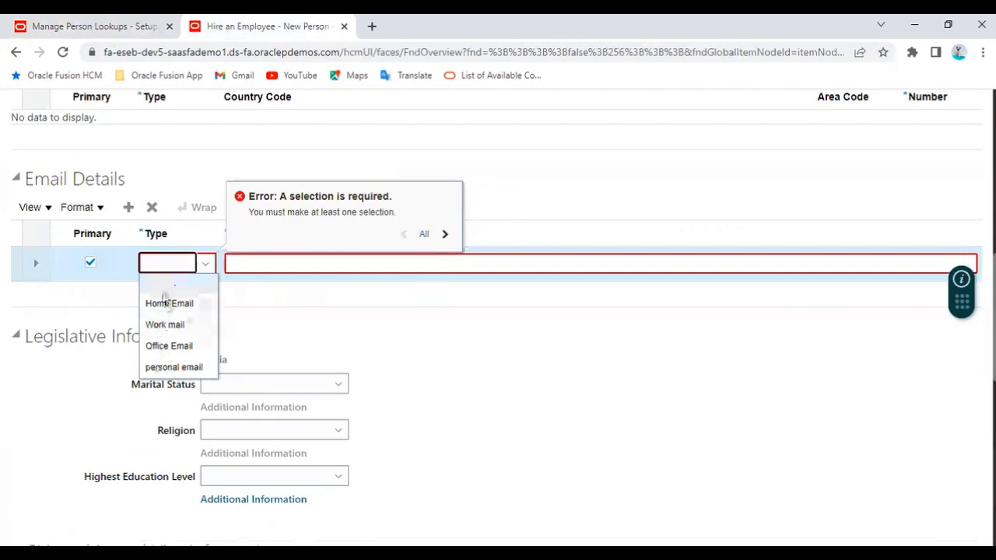
{"action": "left_click_drag", "start_coordinate": [59, 179], "coordinate": [129, 170]}
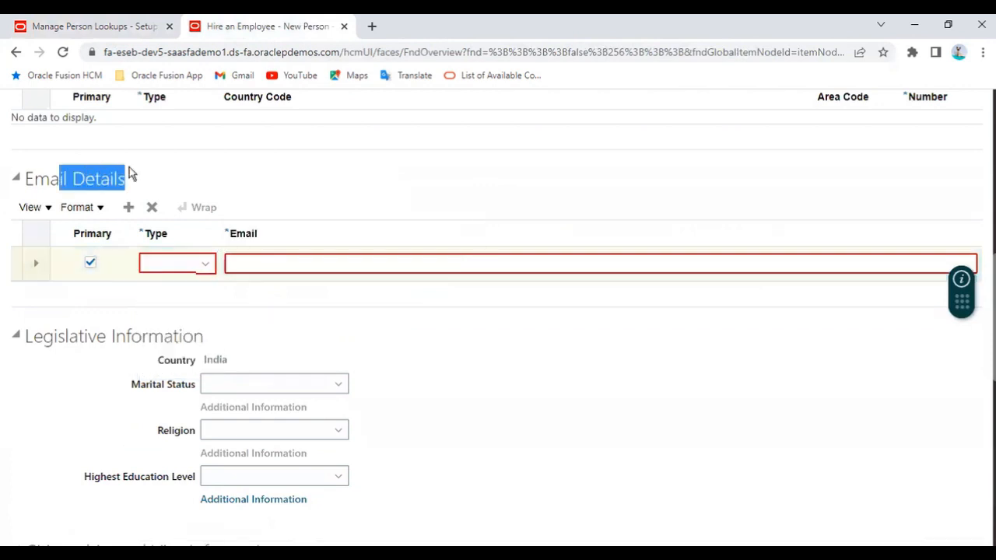
{"action": "left_click", "coordinate": [173, 266]}
{"action": "left_click", "coordinate": [117, 26]}
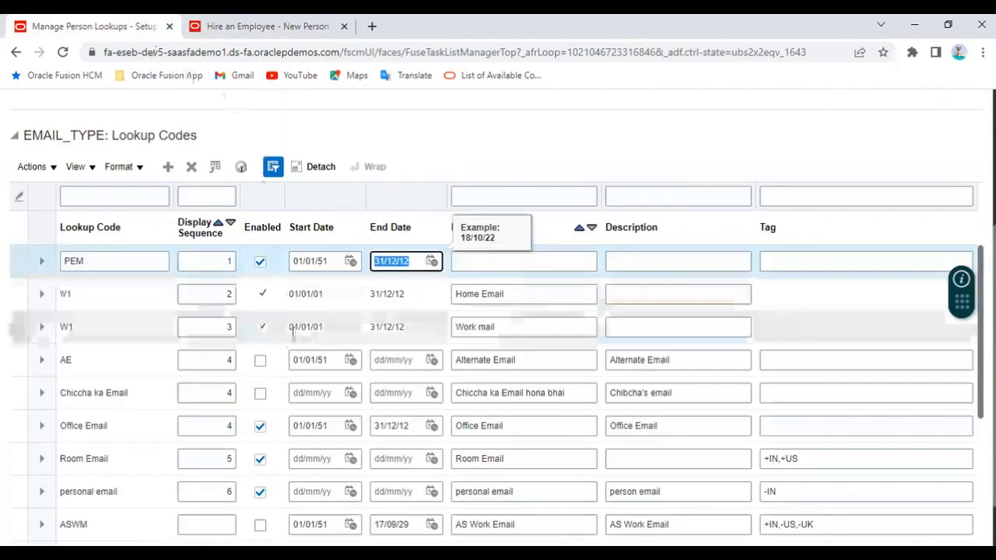
{"action": "left_click", "coordinate": [567, 134]}
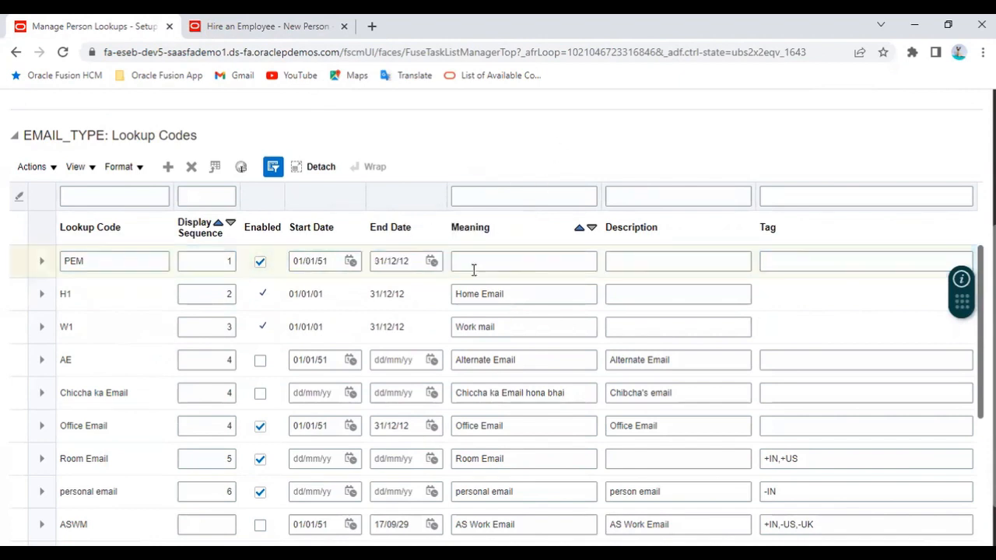
- Enter "Personal Emergency Email" as the PEM code's meaning and highlight that text
{"action": "left_click", "coordinate": [475, 261]}
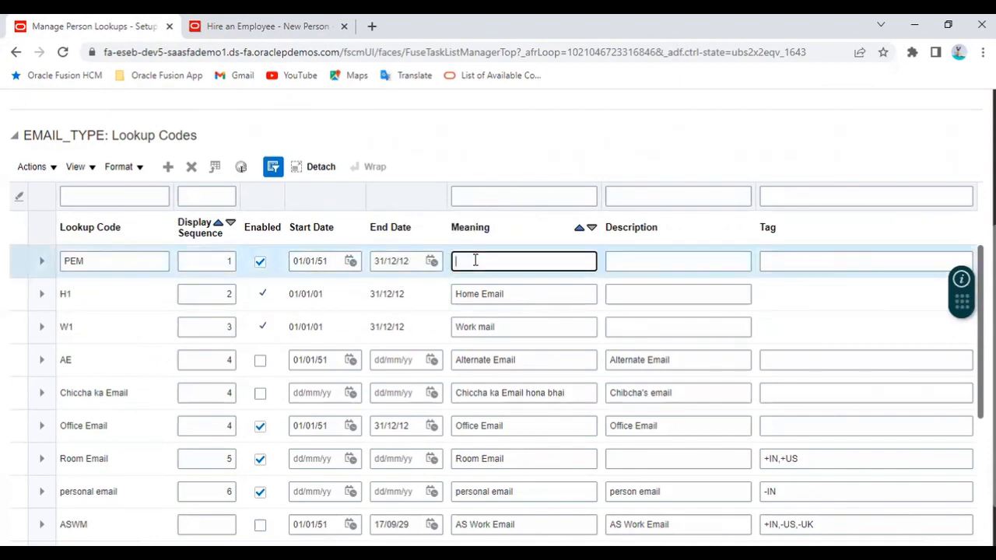
{"action": "type", "text": "Personal Emergency Email"}
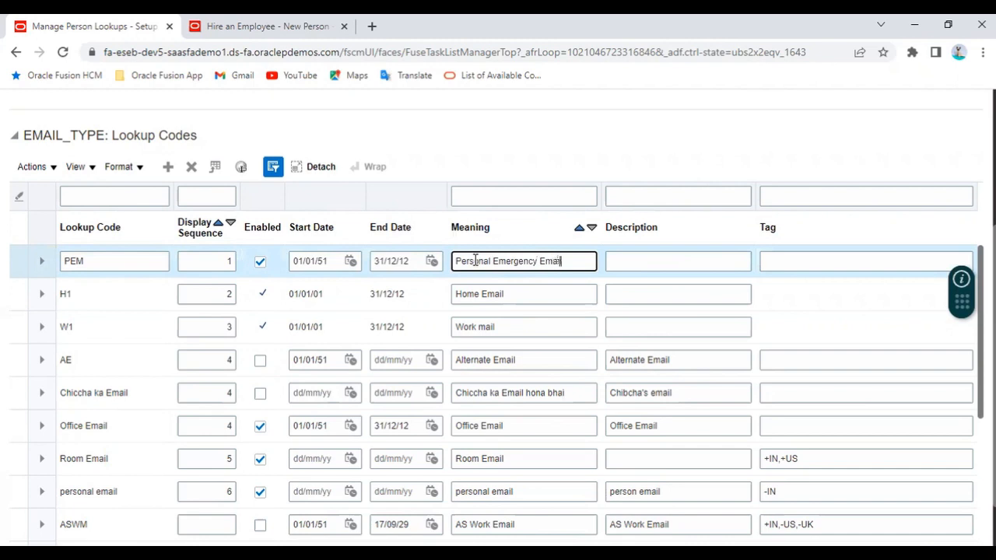
{"action": "key", "text": "Return"}
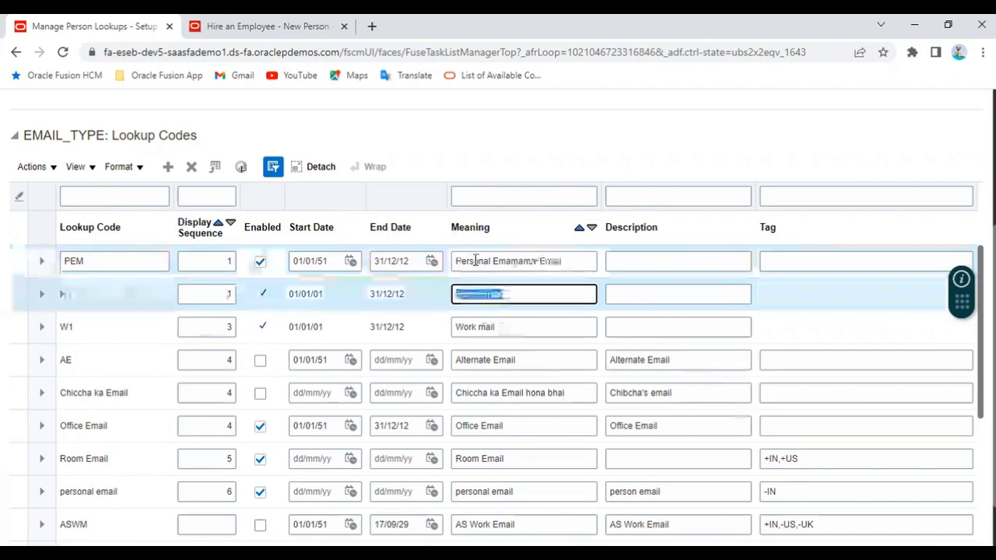
{"action": "left_click_drag", "start_coordinate": [589, 266], "coordinate": [441, 270]}
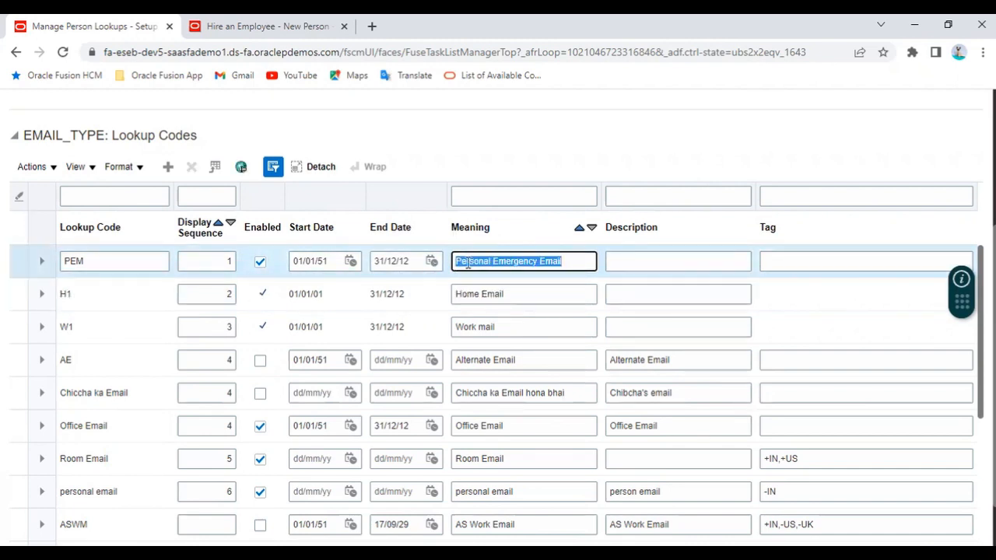
- Examine where code meanings appear in the hire page's email Type choices, and return to the Manage Person Lookups page
{"action": "left_click", "coordinate": [262, 26]}
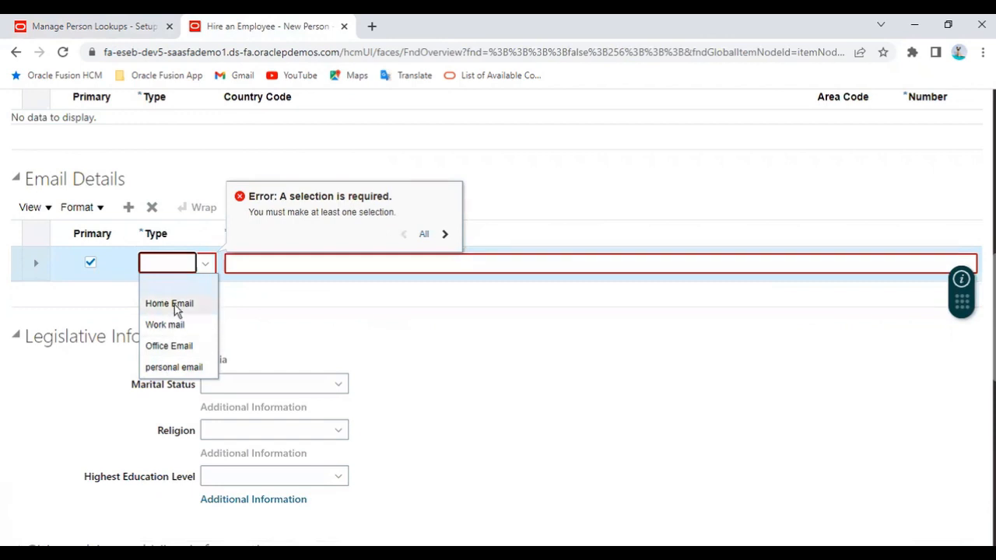
{"action": "scroll", "coordinate": [340, 213], "scroll_direction": "up", "scroll_amount": 5}
{"action": "scroll", "coordinate": [223, 340], "scroll_direction": "up", "scroll_amount": 3}
{"action": "scroll", "coordinate": [127, 478], "scroll_direction": "down", "scroll_amount": 8}
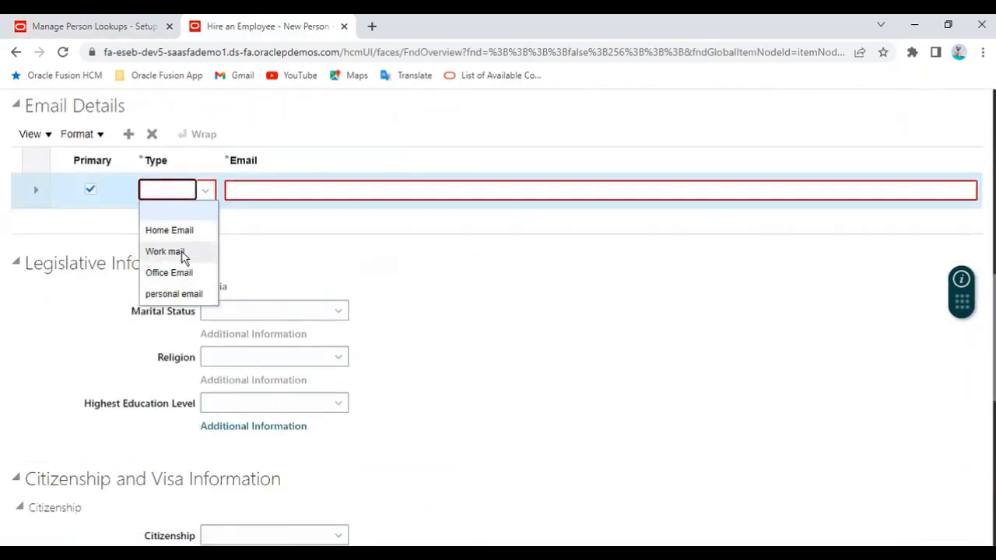
{"action": "left_click", "coordinate": [107, 27]}
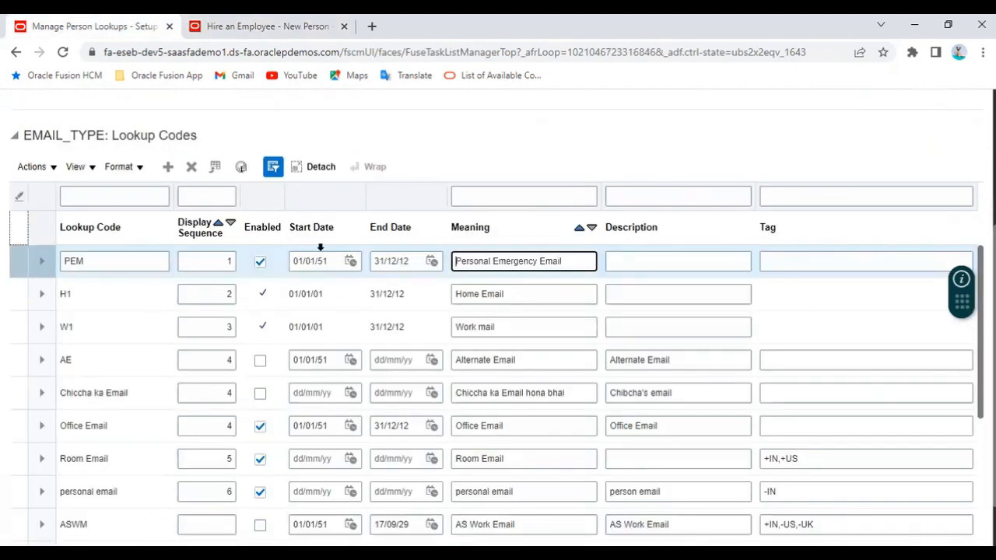
- Copy the PEM code's meaning, "Personal Emergency Email", into its description and leave the tag empty
{"action": "left_click_drag", "start_coordinate": [564, 262], "coordinate": [458, 264]}
{"action": "key", "text": "ctrl+c"}
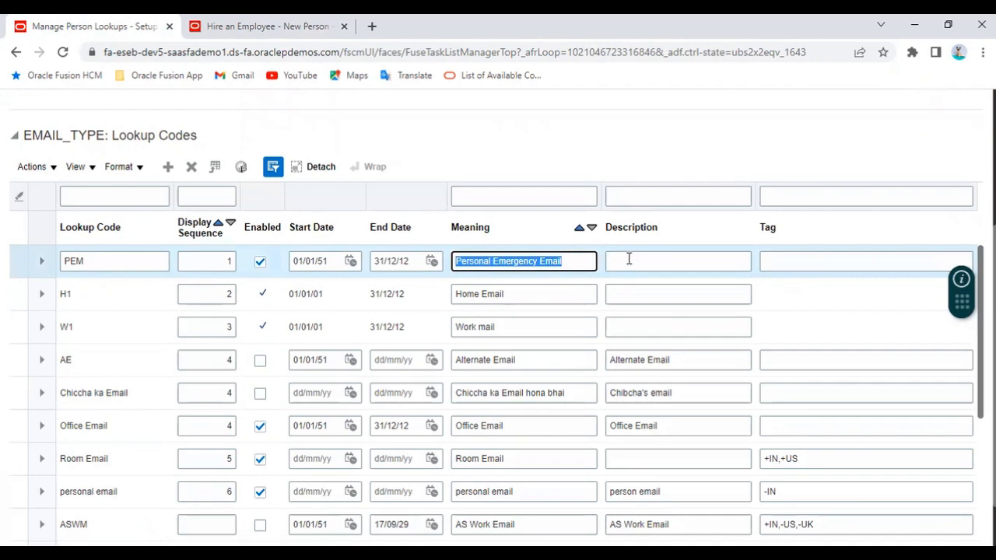
{"action": "left_click", "coordinate": [631, 260]}
{"action": "key", "text": "ctrl+v"}
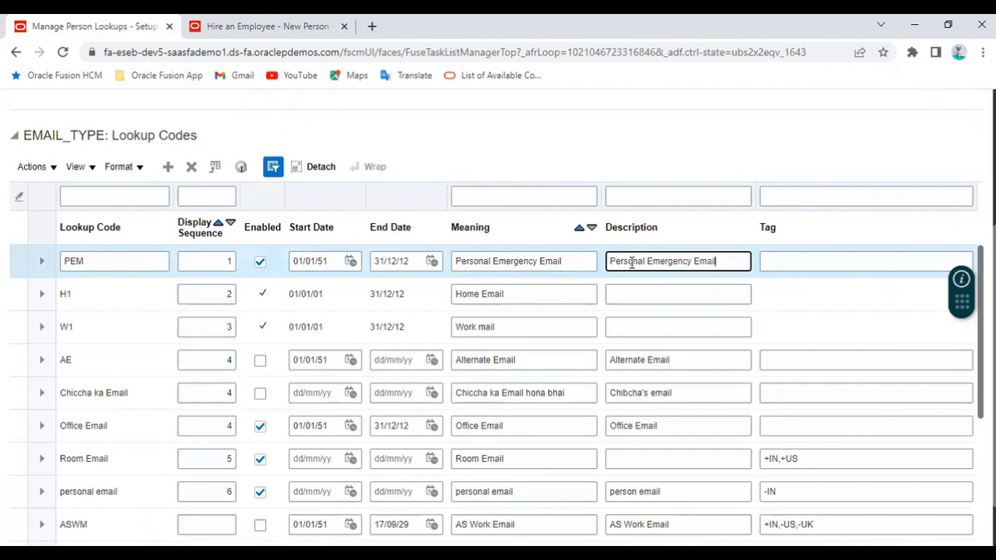
{"action": "left_click", "coordinate": [794, 260]}
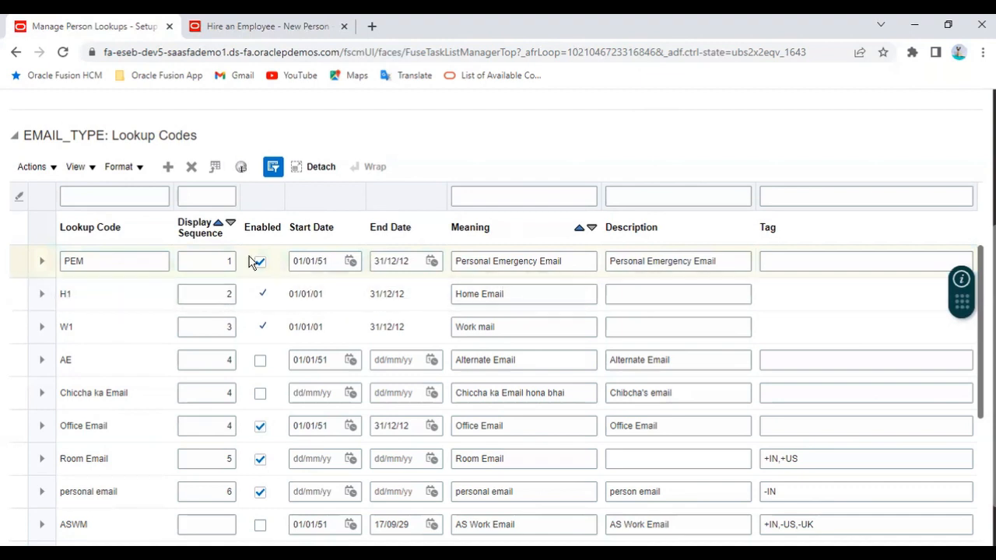
- Highlight the EMAIL_TYPE lookup name and the PEM code's meaning, and save and close the lookup
{"action": "scroll", "coordinate": [288, 259], "scroll_direction": "up", "scroll_amount": 3}
{"action": "left_click_drag", "start_coordinate": [113, 355], "coordinate": [202, 355]}
{"action": "scroll", "coordinate": [323, 343], "scroll_direction": "down", "scroll_amount": 2}
{"action": "double_click", "coordinate": [56, 133]}
{"action": "triple_click", "coordinate": [540, 334]}
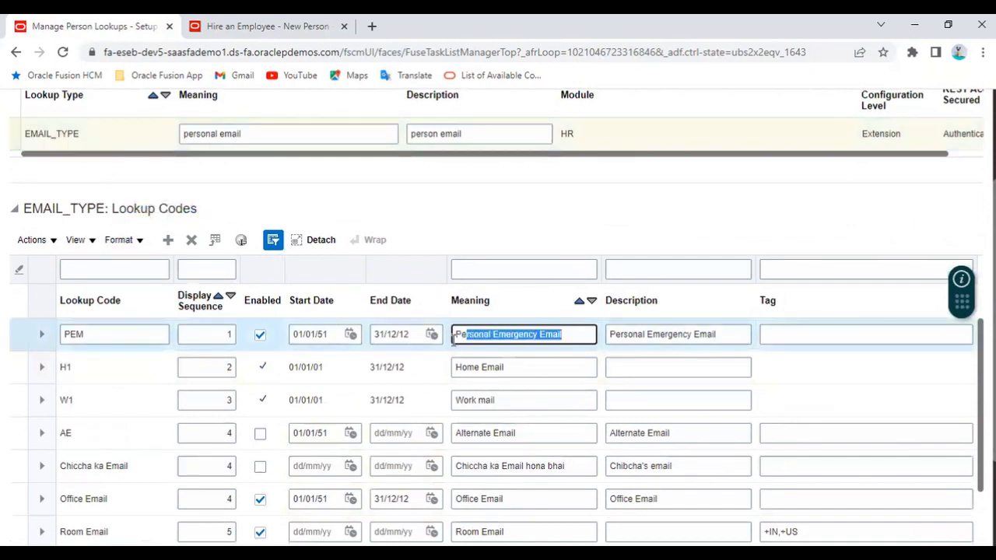
{"action": "scroll", "coordinate": [877, 144], "scroll_direction": "up", "scroll_amount": 2}
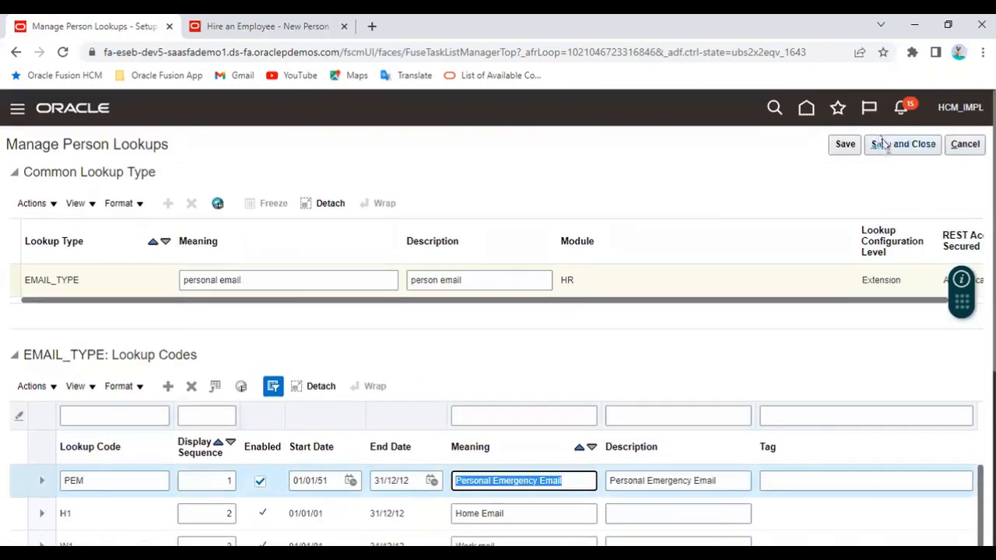
{"action": "left_click", "coordinate": [877, 144]}
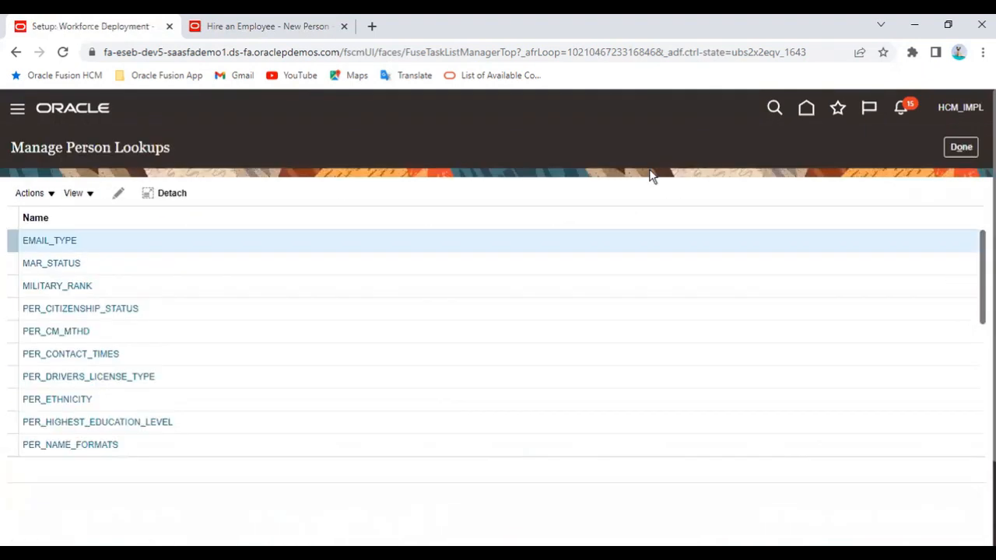
- Switch to the Hire an Employee page and cancel the hire in progress, returning to the New Person task list
{"action": "left_click", "coordinate": [289, 30]}
{"action": "scroll", "coordinate": [374, 278], "scroll_direction": "up", "scroll_amount": 10}
{"action": "left_click", "coordinate": [932, 211]}
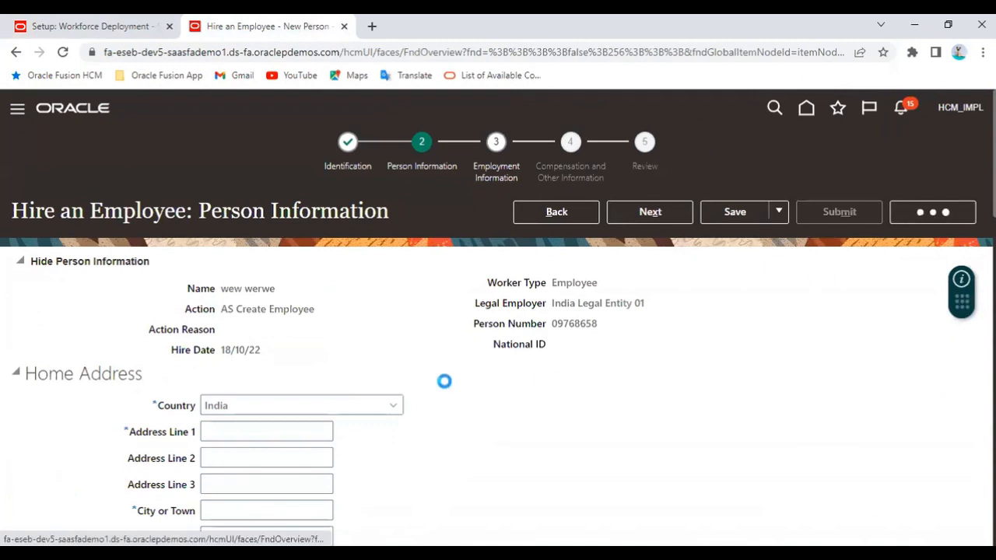
{"action": "left_click", "coordinate": [662, 338]}
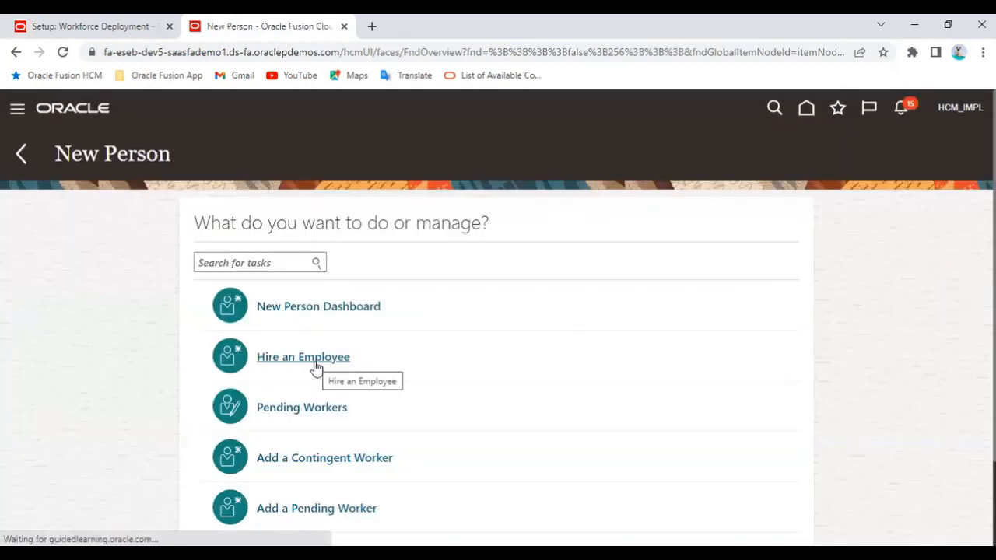
- Start hiring an employee with China Legal Entity as legal employer, and enter the person number and the family or last name
{"action": "left_click", "coordinate": [192, 51]}
{"action": "left_click", "coordinate": [311, 364]}
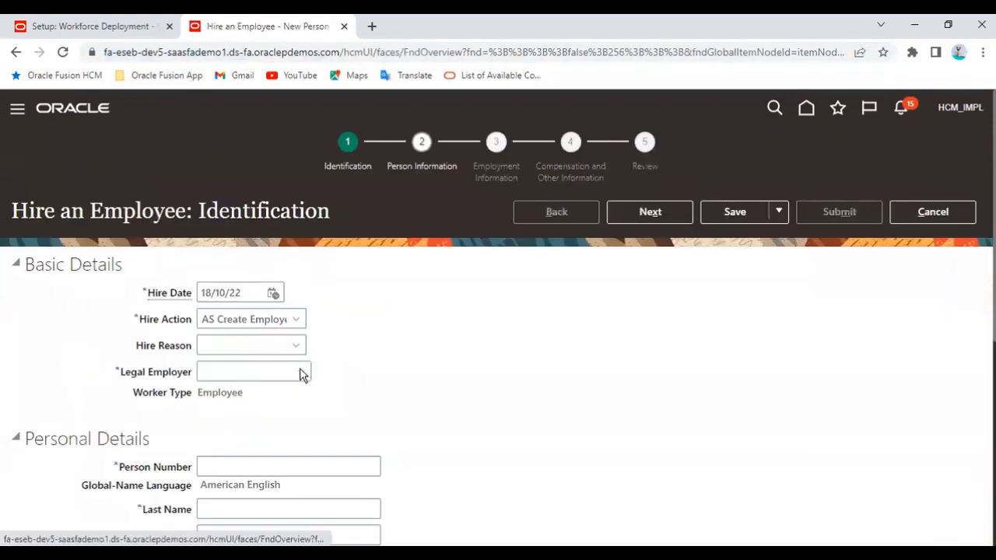
{"action": "left_click", "coordinate": [301, 372]}
{"action": "left_click", "coordinate": [244, 300]}
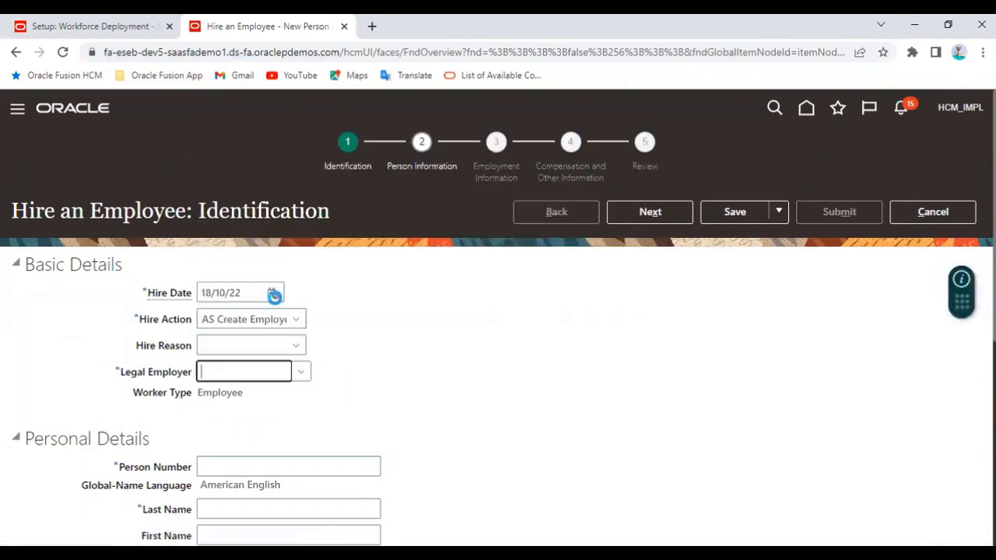
{"action": "scroll", "coordinate": [396, 289], "scroll_direction": "down", "scroll_amount": 4}
{"action": "left_click", "coordinate": [235, 194]}
{"action": "type", "text": "0876864754"}
{"action": "left_click", "coordinate": [229, 235]}
{"action": "type", "text": "753333"}
{"action": "scroll", "coordinate": [273, 313], "scroll_direction": "down", "scroll_amount": 2}
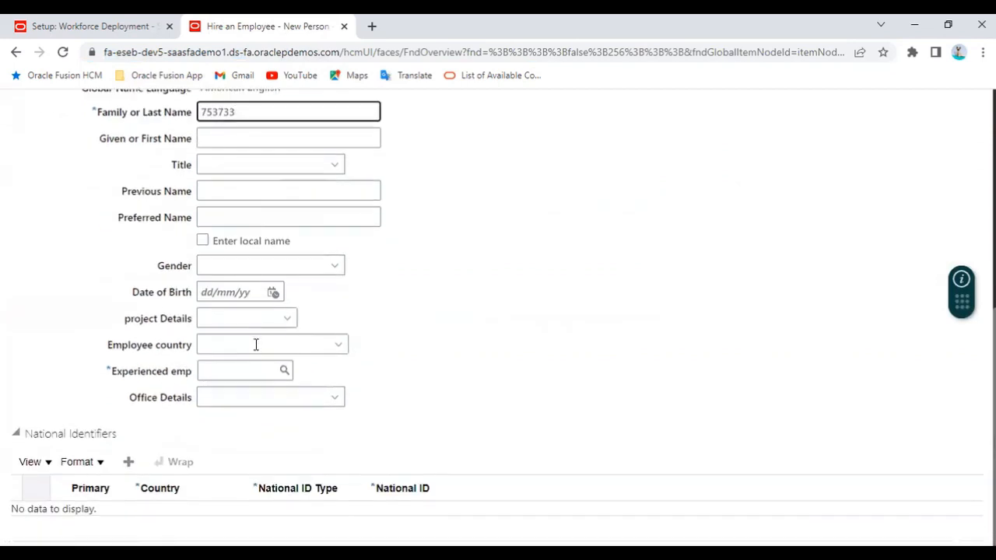
- Look up and choose 1yr for the Experienced emp field, and continue to the Person Information stage
{"action": "left_click", "coordinate": [284, 371]}
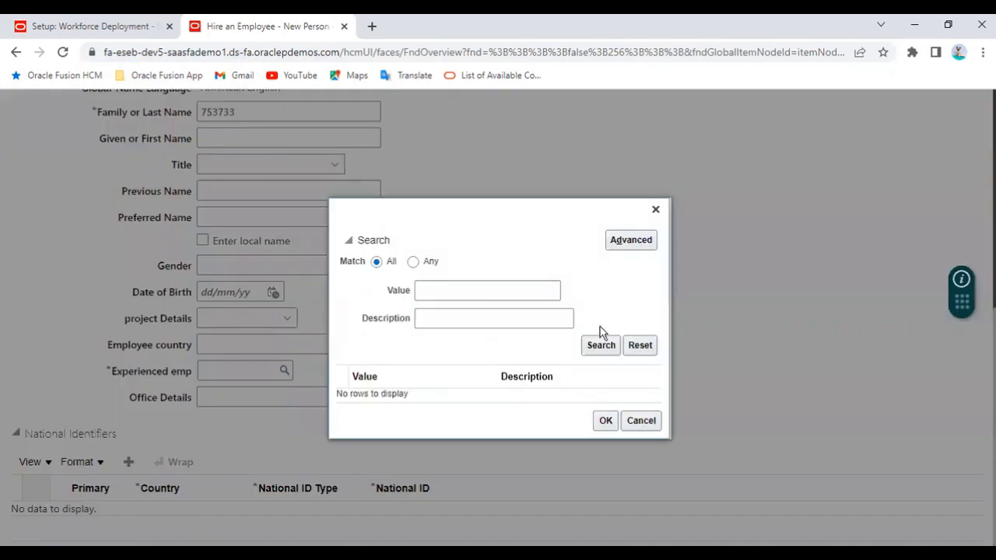
{"action": "left_click", "coordinate": [600, 343]}
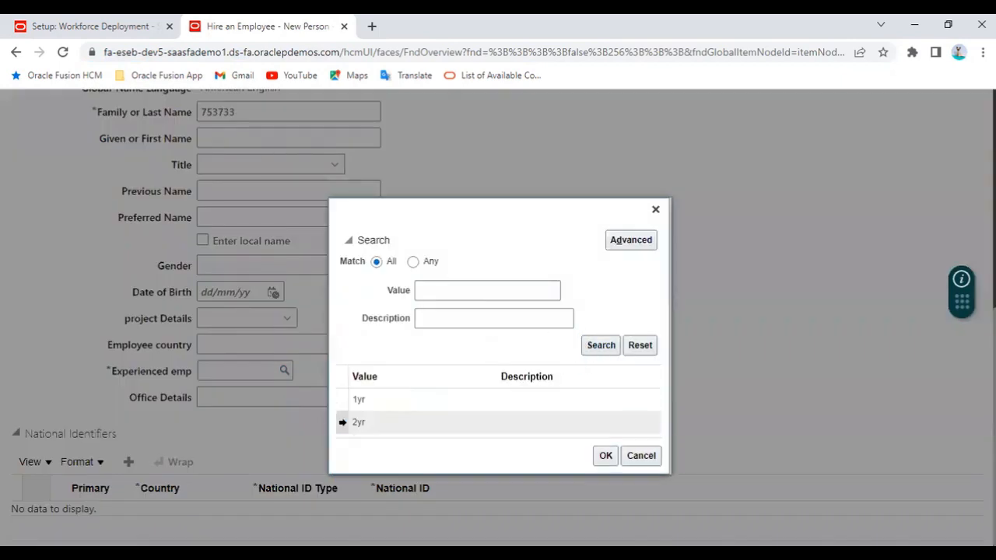
{"action": "left_click", "coordinate": [605, 437]}
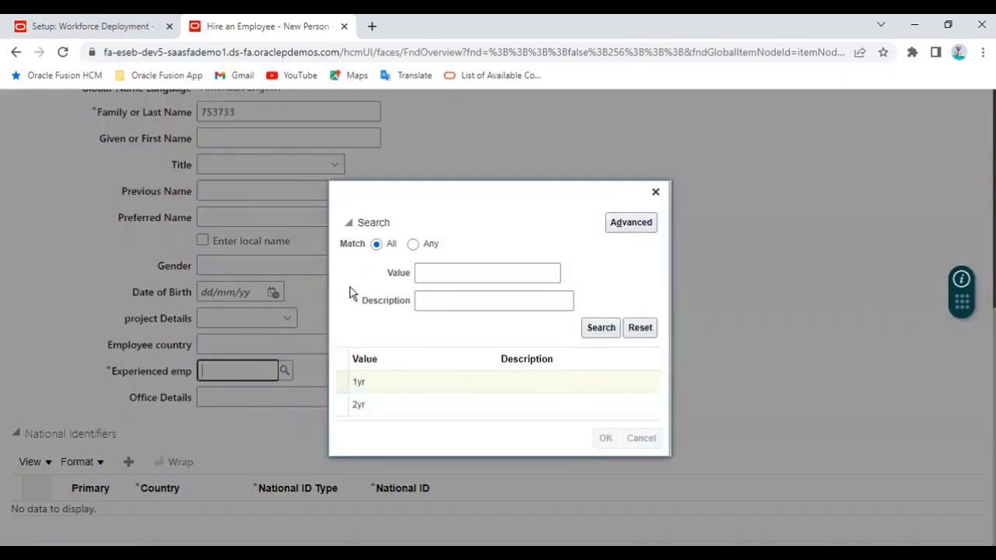
{"action": "scroll", "coordinate": [600, 208], "scroll_direction": "up", "scroll_amount": 5}
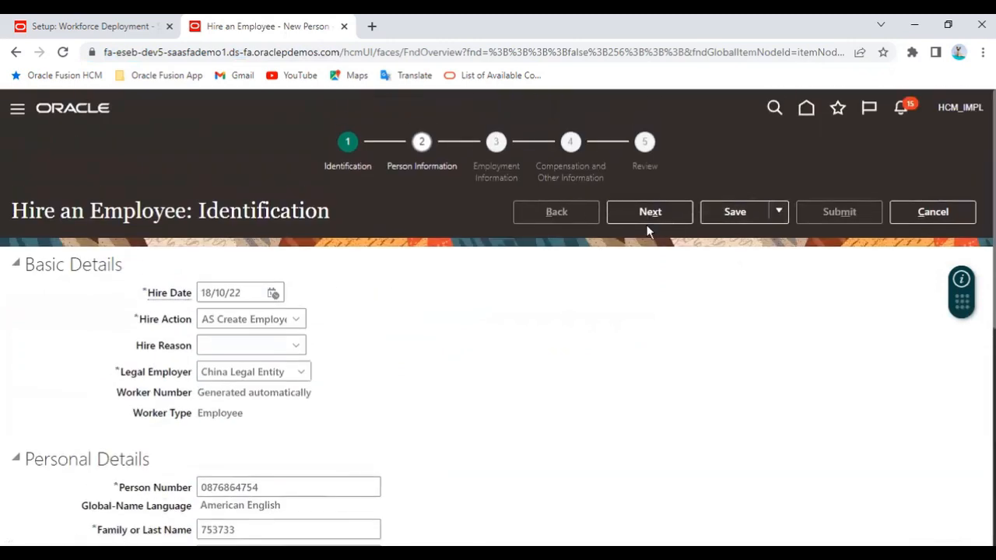
{"action": "left_click", "coordinate": [661, 208]}
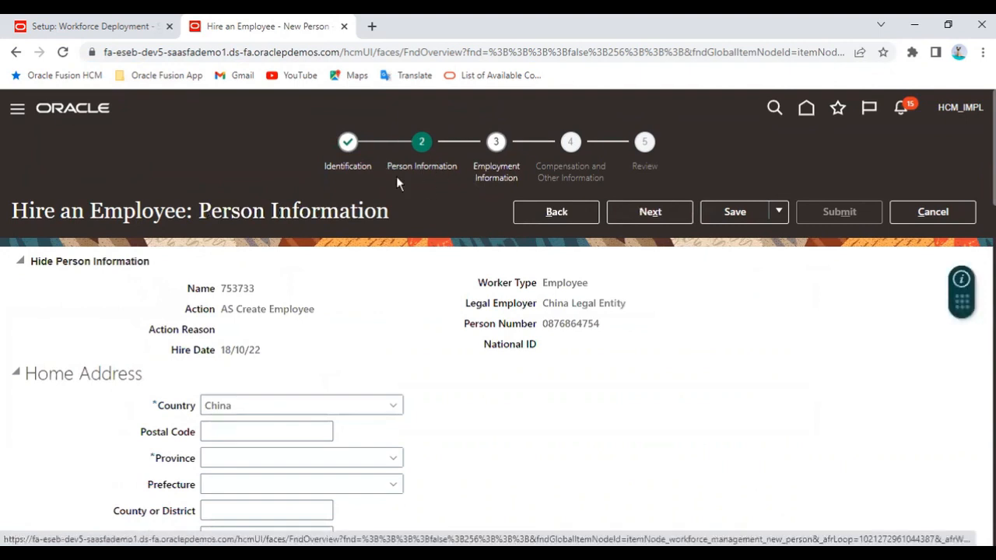
- Highlight the Email Details heading and add a new email row beneath it
{"action": "scroll", "coordinate": [503, 205], "scroll_direction": "down", "scroll_amount": 5}
{"action": "left_click_drag", "start_coordinate": [34, 325], "coordinate": [124, 327]}
{"action": "left_click", "coordinate": [128, 355]}
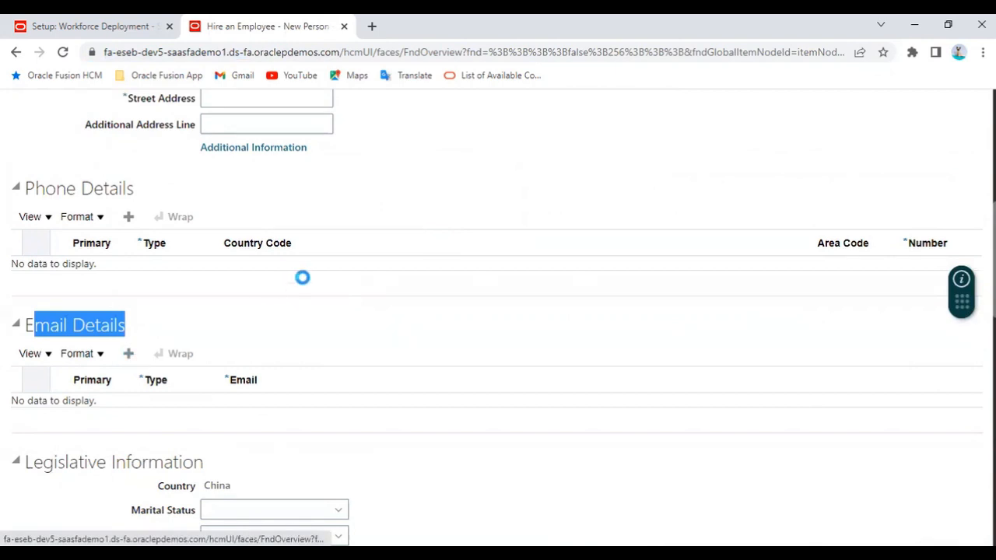
- Examine the Type choices of the new email row and set its Type to Personal Emergency Email
{"action": "left_click", "coordinate": [194, 410]}
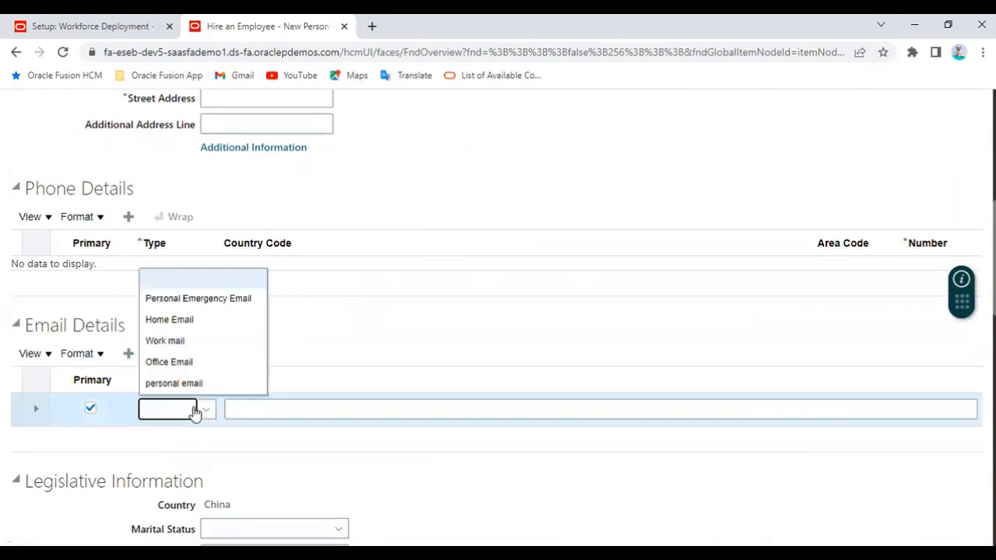
{"action": "left_click", "coordinate": [182, 458]}
{"action": "left_click", "coordinate": [168, 417]}
{"action": "scroll", "coordinate": [212, 345], "scroll_direction": "down", "scroll_amount": 4}
{"action": "left_click", "coordinate": [167, 121]}
{"action": "scroll", "coordinate": [233, 195], "scroll_direction": "up", "scroll_amount": 3}
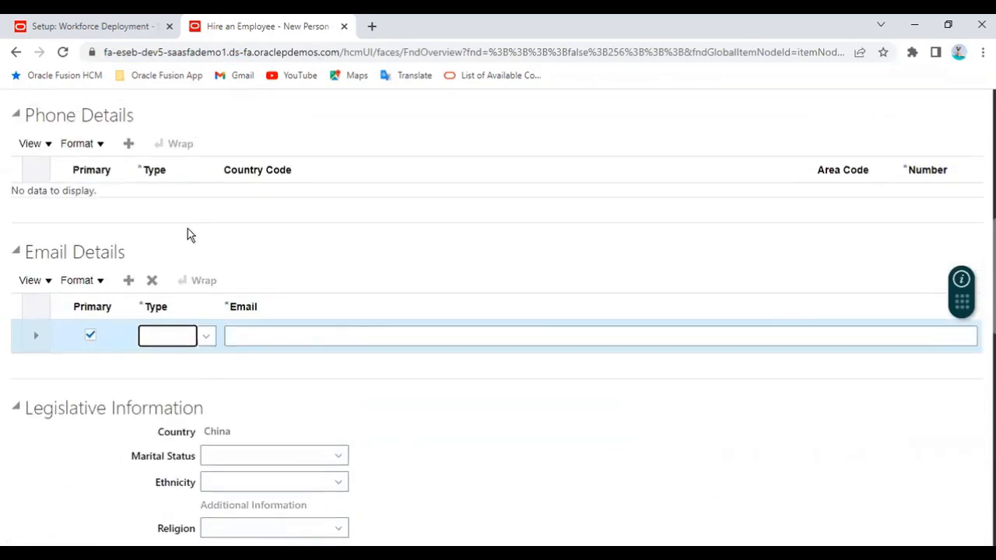
{"action": "left_click", "coordinate": [161, 339]}
{"action": "left_click_drag", "start_coordinate": [146, 378], "coordinate": [220, 378]}
{"action": "left_click", "coordinate": [254, 375]}
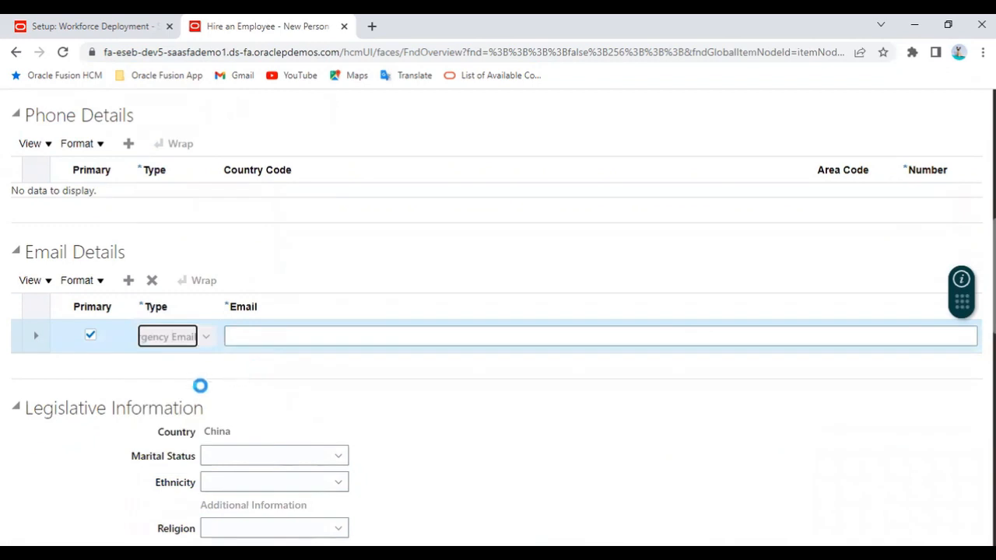
- Review the email row's Type choices against the Email Details section, keeping Personal Emergency Email selected
{"action": "left_click", "coordinate": [178, 337]}
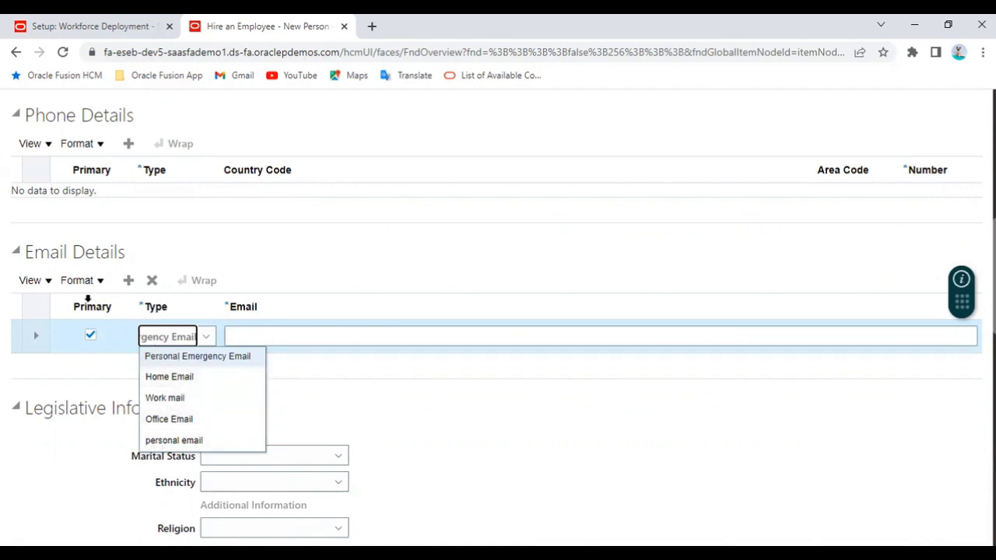
{"action": "left_click_drag", "start_coordinate": [49, 251], "coordinate": [123, 251]}
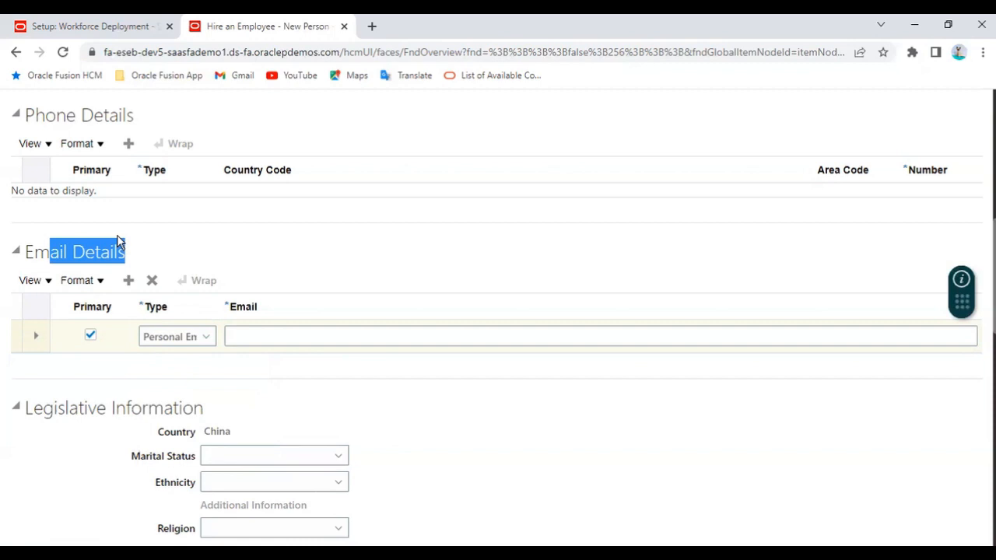
{"action": "left_click", "coordinate": [189, 338]}
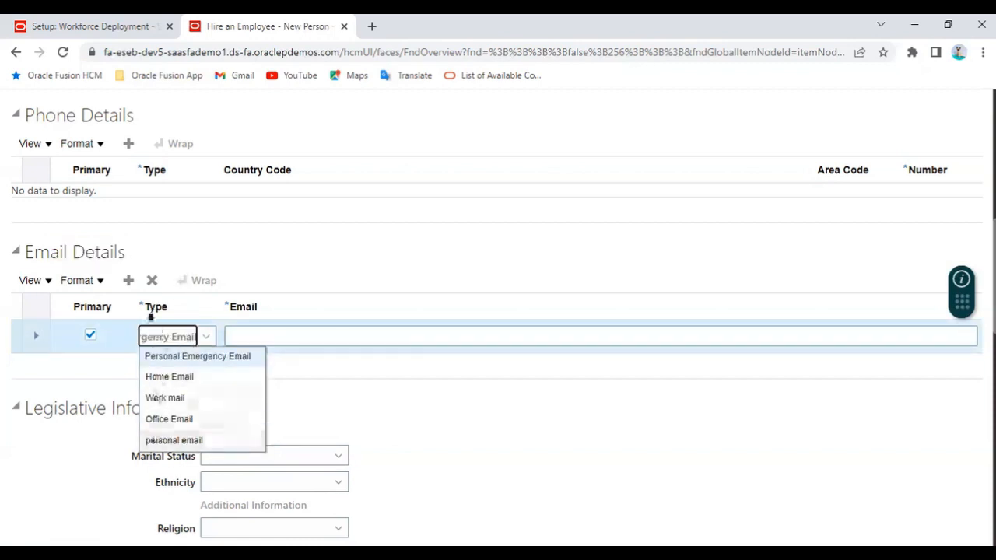
{"action": "left_click", "coordinate": [193, 357]}
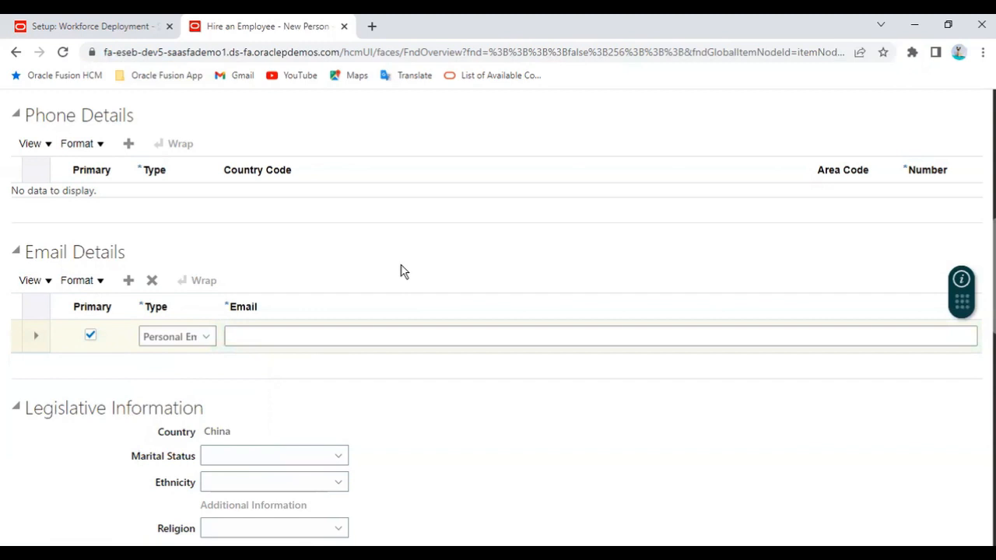
{"action": "left_click", "coordinate": [171, 340]}
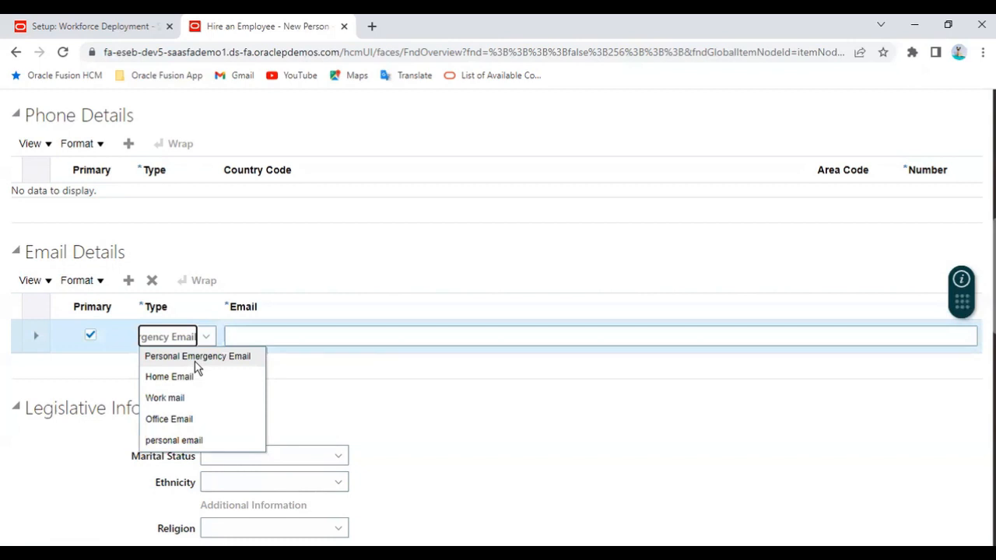
- Open the EMAIL_TYPE lookup on the Manage Person Lookups page and examine its name and the PEM code's tag and meaning
{"action": "left_click", "coordinate": [68, 26]}
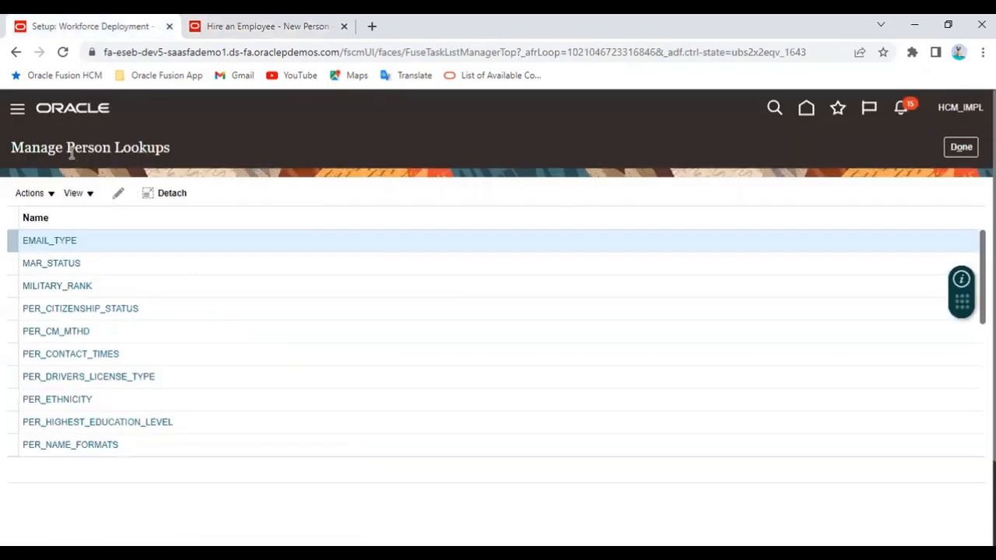
{"action": "left_click_drag", "start_coordinate": [71, 153], "coordinate": [178, 148]}
{"action": "left_click", "coordinate": [67, 242]}
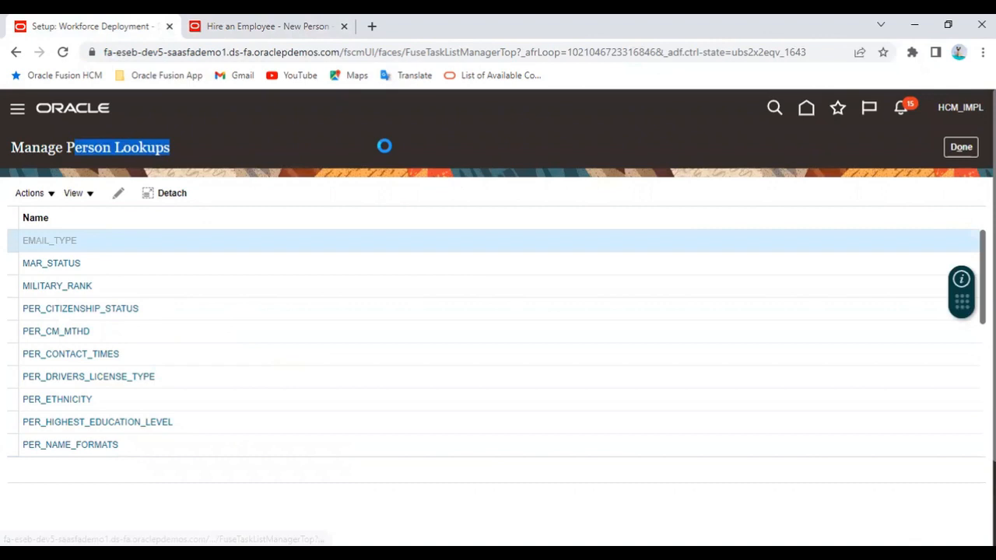
{"action": "scroll", "coordinate": [352, 168], "scroll_direction": "down", "scroll_amount": 3}
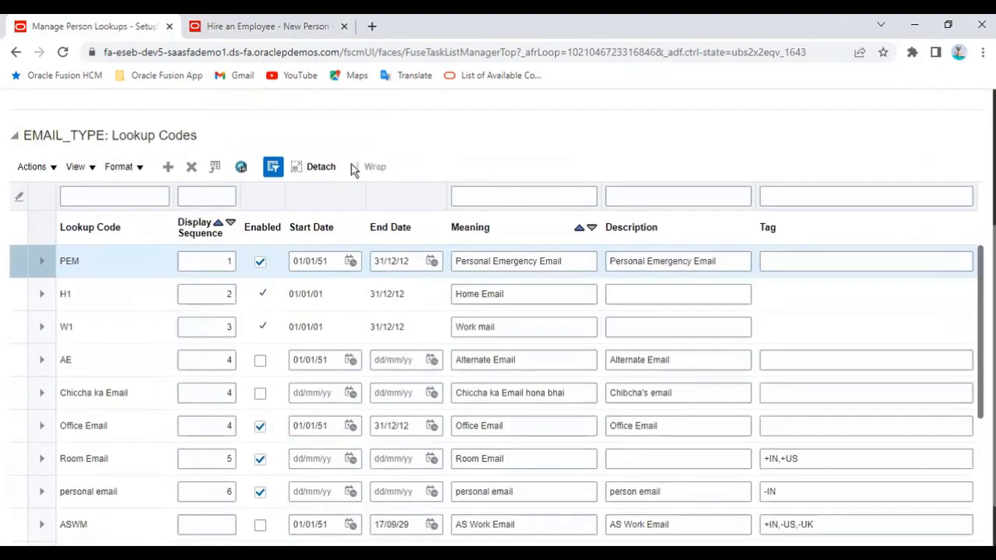
{"action": "scroll", "coordinate": [816, 271], "scroll_direction": "up", "scroll_amount": 2}
{"action": "left_click", "coordinate": [785, 411]}
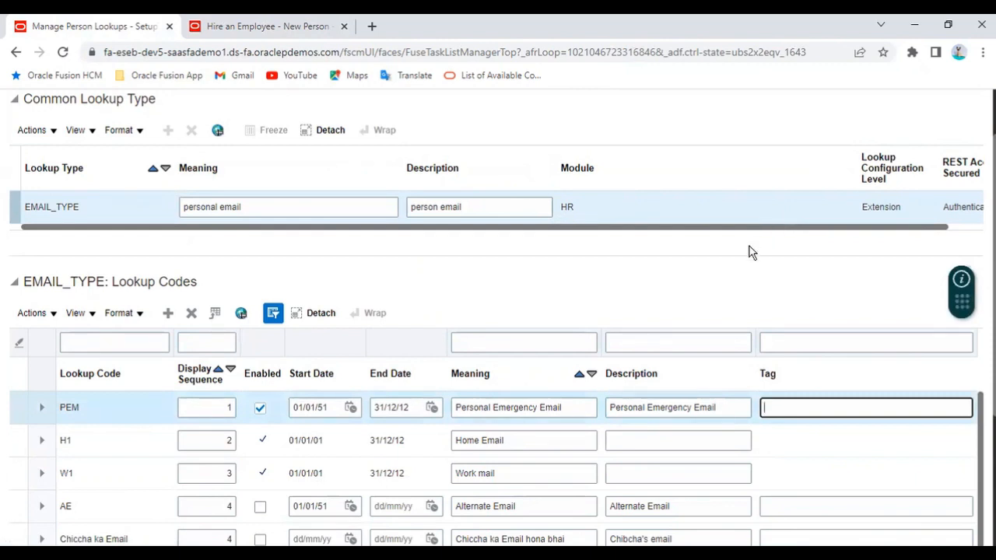
{"action": "left_click_drag", "start_coordinate": [581, 406], "coordinate": [443, 435]}
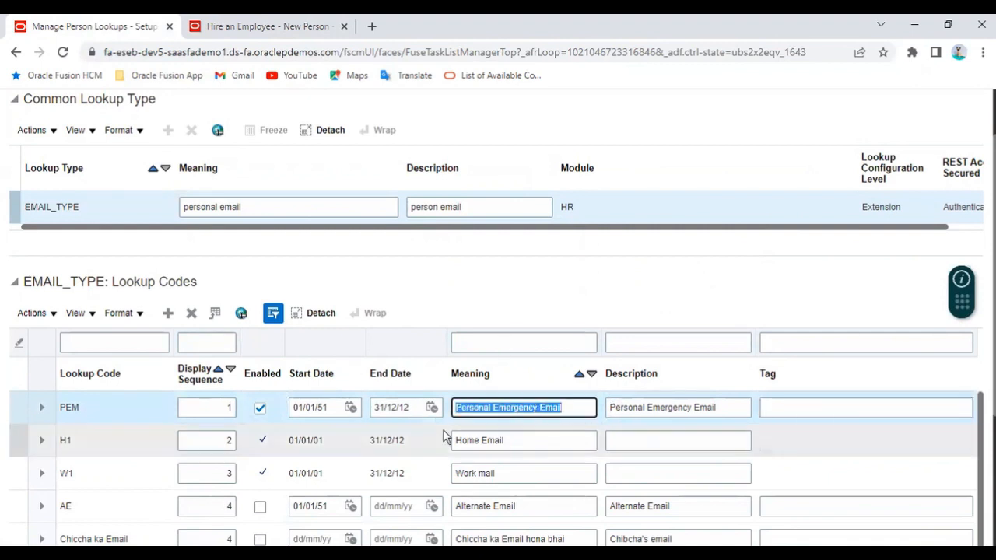
{"action": "scroll", "coordinate": [529, 349], "scroll_direction": "up", "scroll_amount": 1}
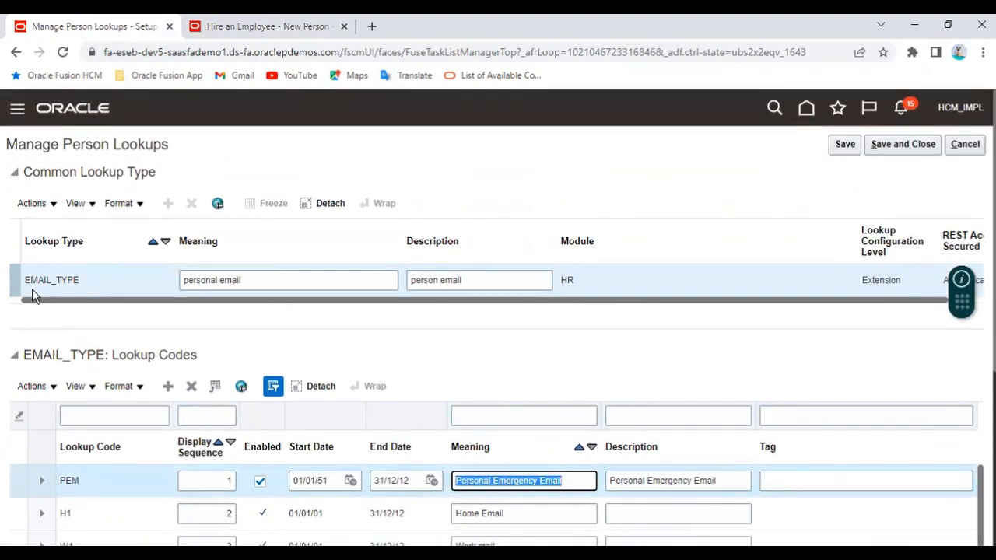
{"action": "double_click", "coordinate": [34, 282]}
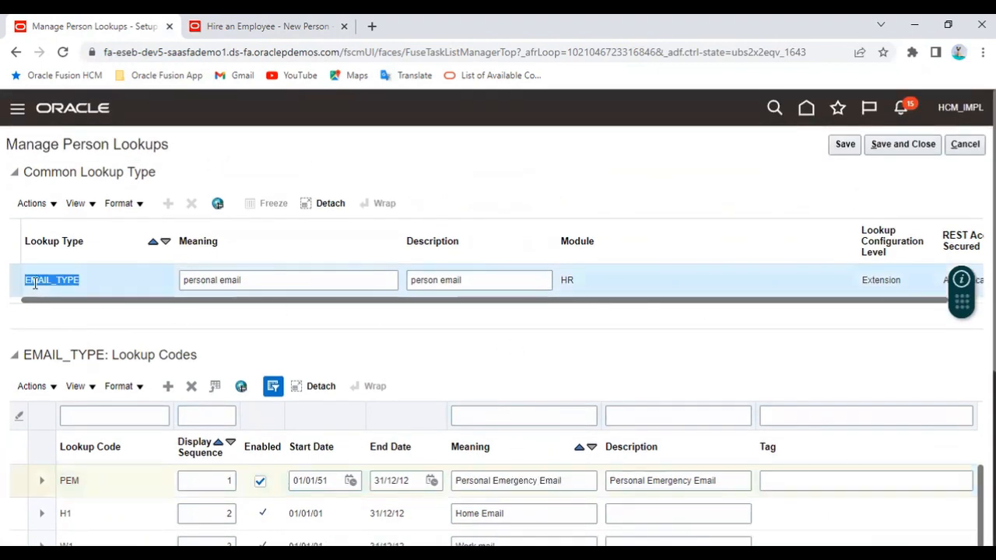
- Switch to the Hire an Employee page and inspect the Type column and its choices under Email Details
{"action": "left_click", "coordinate": [241, 26]}
{"action": "left_click", "coordinate": [158, 308]}
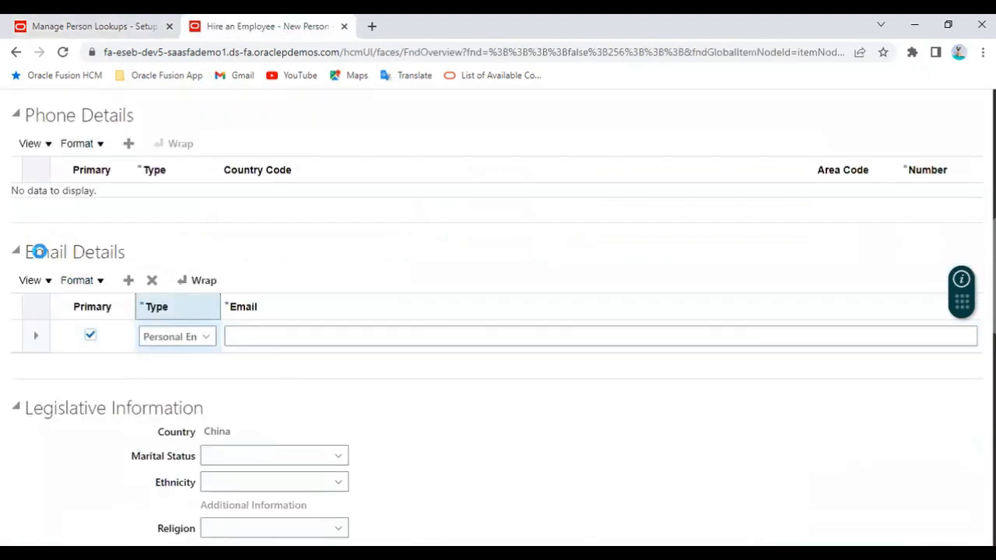
{"action": "left_click", "coordinate": [175, 344]}
{"action": "left_click", "coordinate": [172, 340]}
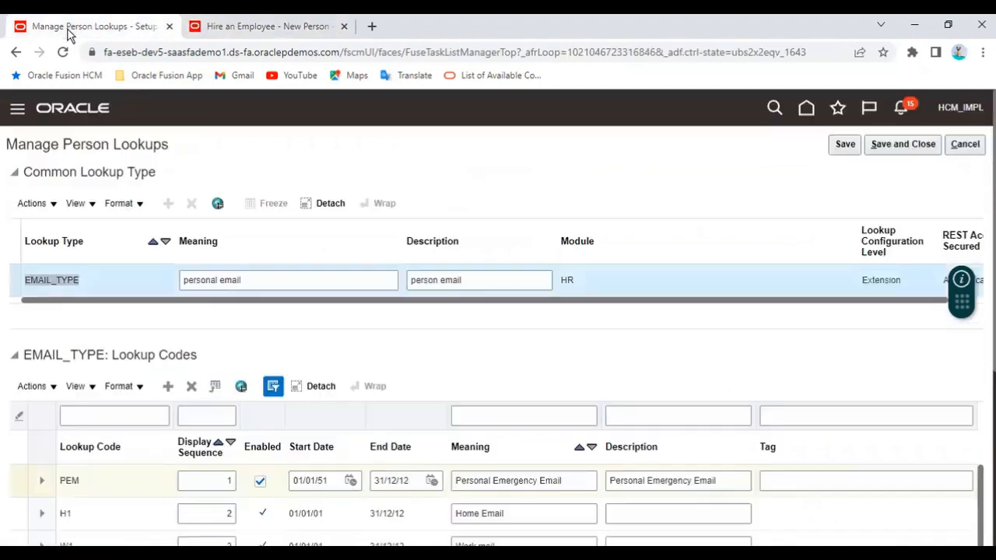
- Return to the EMAIL_TYPE lookup and point out the Lookup Codes heading and the PEM code's empty tag
{"action": "left_click", "coordinate": [68, 30]}
{"action": "left_click_drag", "start_coordinate": [112, 354], "coordinate": [198, 356]}
{"action": "scroll", "coordinate": [787, 309], "scroll_direction": "down", "scroll_amount": 2}
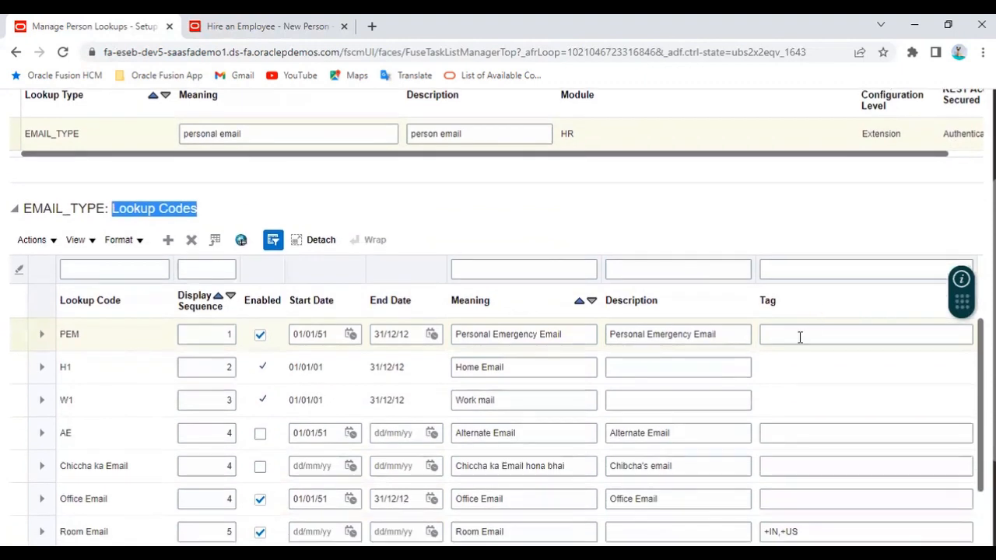
{"action": "left_click", "coordinate": [798, 336]}
- Switch to the Hire an Employee page and highlight the legal employer, China Legal Entity, in the person information
{"action": "left_click", "coordinate": [269, 26]}
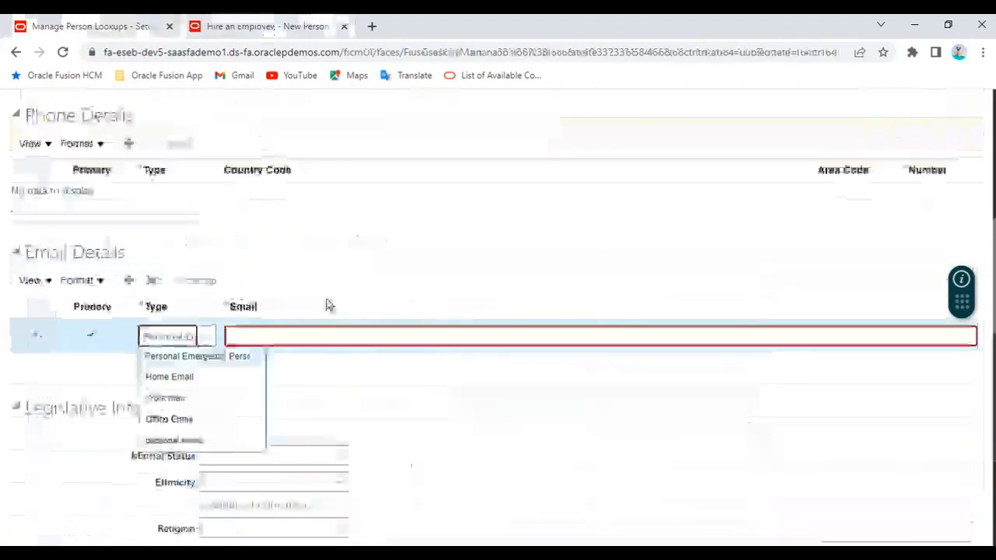
{"action": "scroll", "coordinate": [532, 294], "scroll_direction": "up", "scroll_amount": 8}
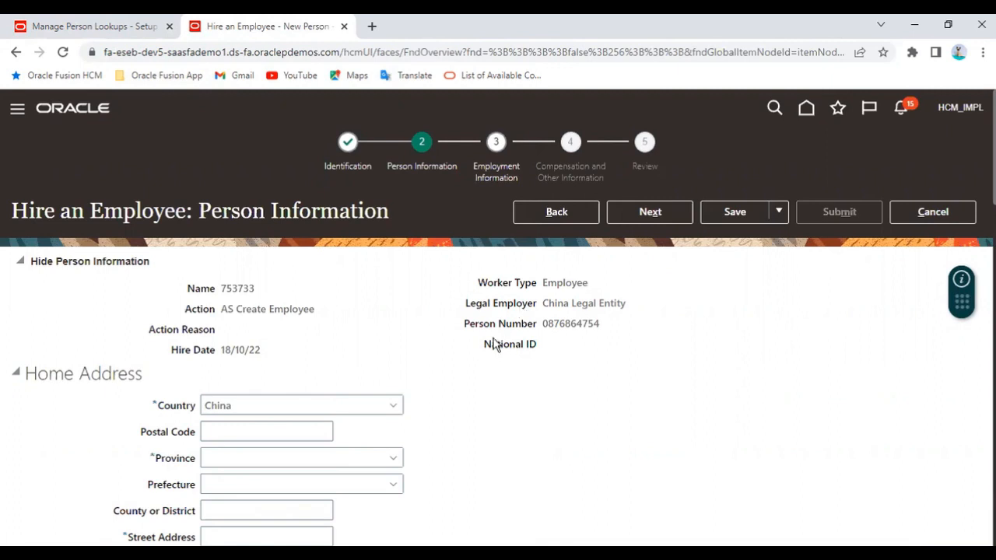
{"action": "left_click_drag", "start_coordinate": [542, 303], "coordinate": [628, 308]}
{"action": "left_click", "coordinate": [165, 52]}
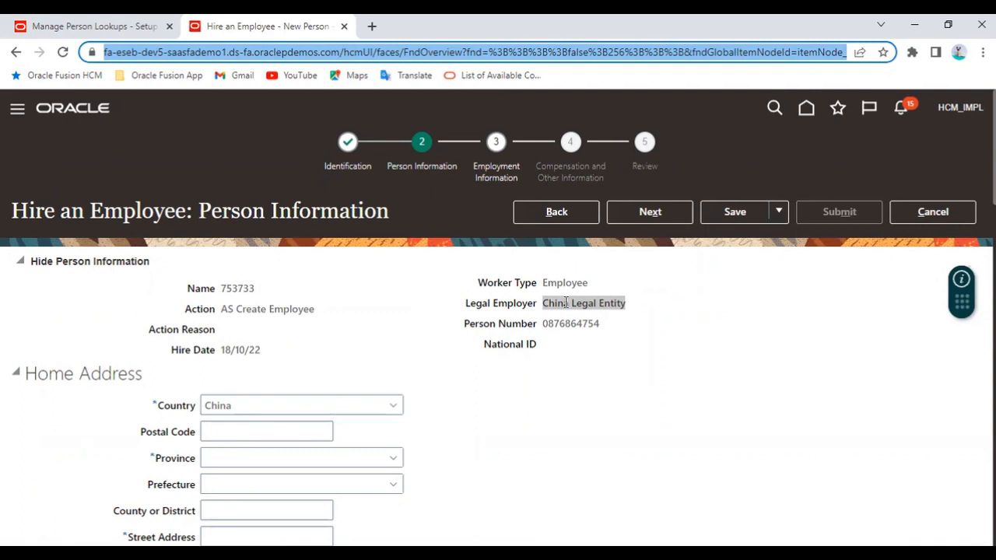
- Check the home address country, and review the email row's Type choices with Personal Emergency Email kept selected
{"action": "scroll", "coordinate": [231, 266], "scroll_direction": "down", "scroll_amount": 2}
{"action": "left_click", "coordinate": [237, 257]}
{"action": "scroll", "coordinate": [362, 304], "scroll_direction": "down", "scroll_amount": 4}
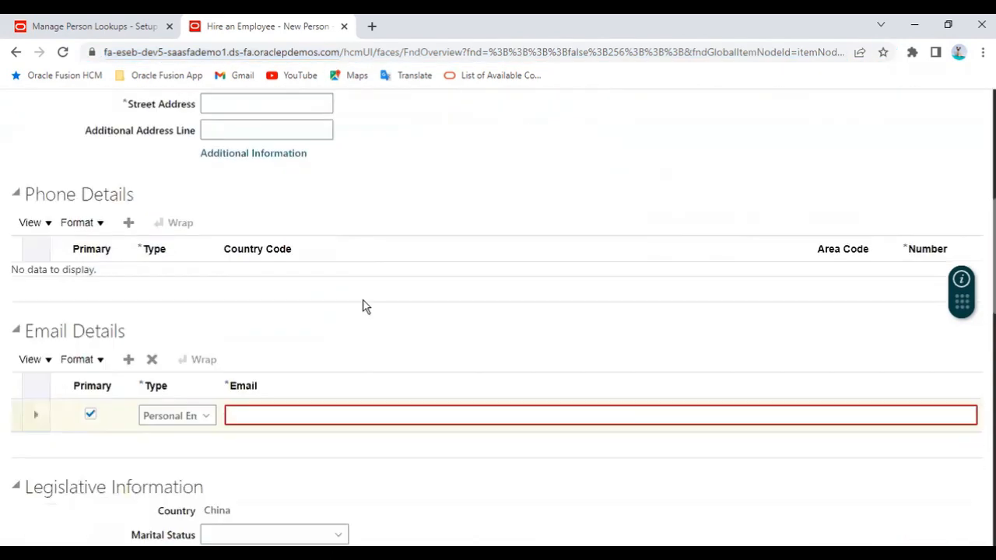
{"action": "left_click", "coordinate": [177, 410]}
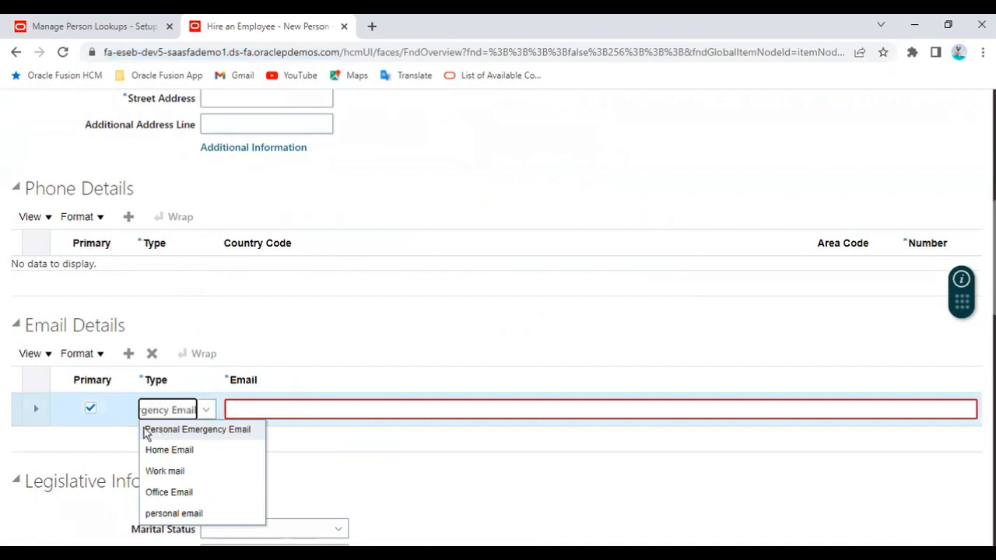
{"action": "left_click", "coordinate": [189, 430]}
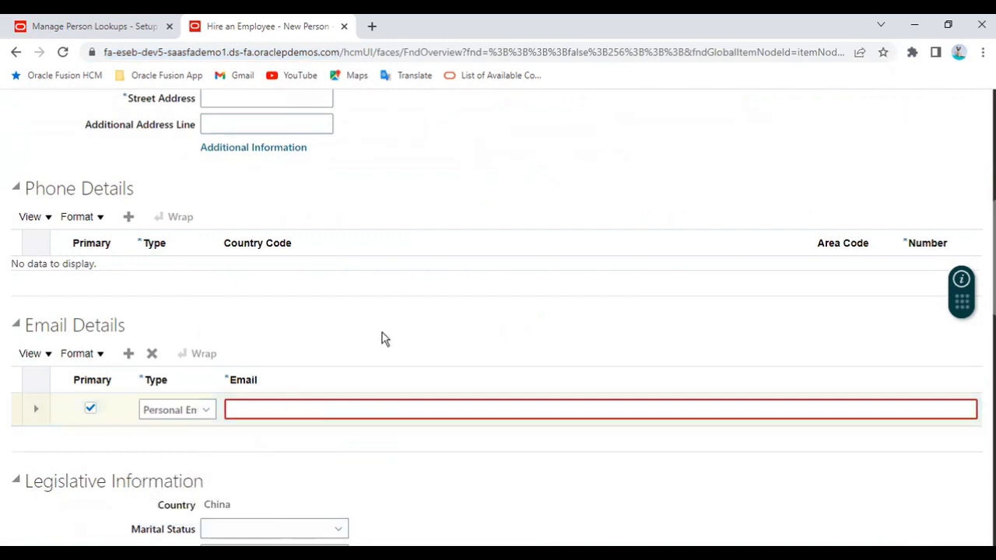
{"action": "scroll", "coordinate": [382, 337], "scroll_direction": "up", "scroll_amount": 5}
{"action": "scroll", "coordinate": [420, 322], "scroll_direction": "down", "scroll_amount": 4}
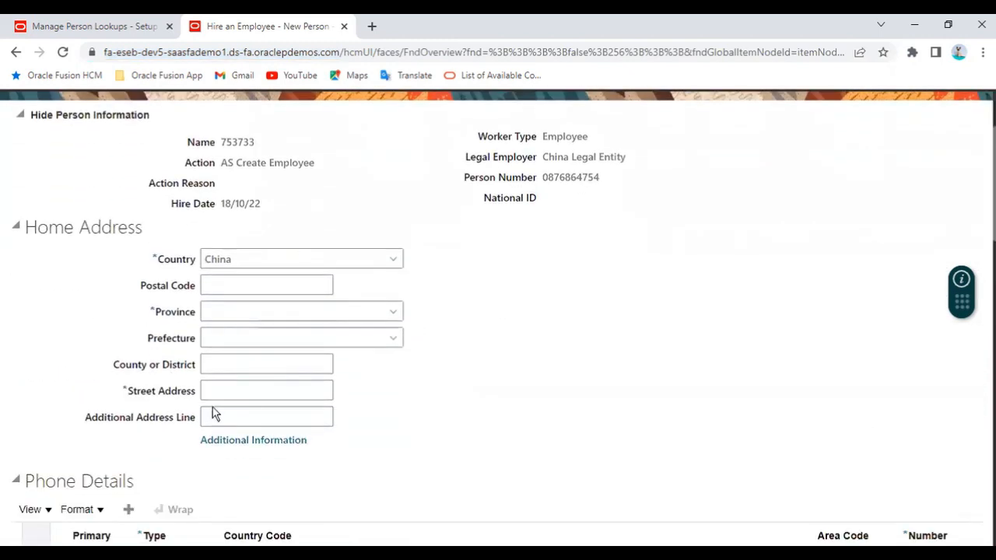
{"action": "left_click", "coordinate": [193, 483]}
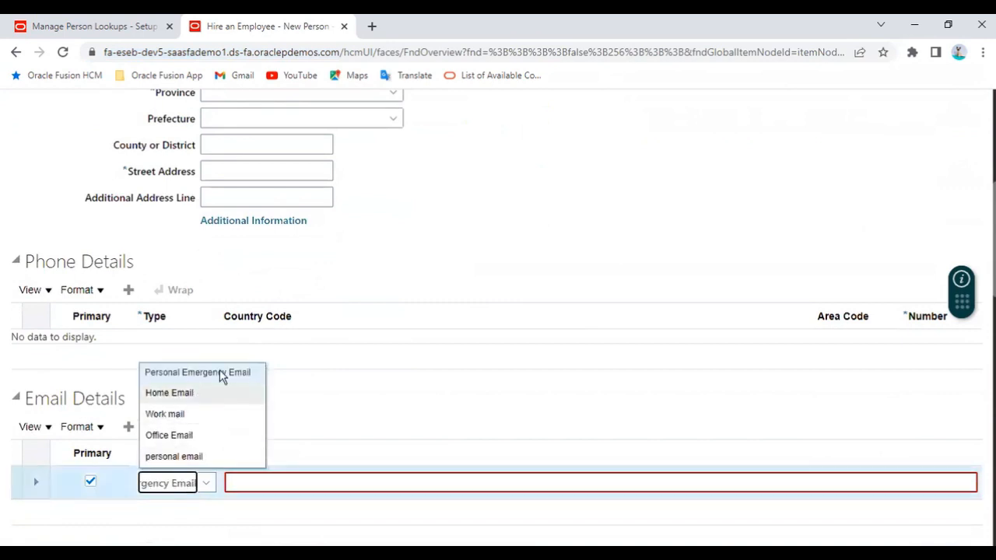
- Highlight the home address country and the legal employer, China Legal Entity, in the person information
{"action": "scroll", "coordinate": [465, 278], "scroll_direction": "up", "scroll_amount": 5}
{"action": "left_click_drag", "start_coordinate": [567, 301], "coordinate": [266, 392]}
{"action": "double_click", "coordinate": [232, 401]}
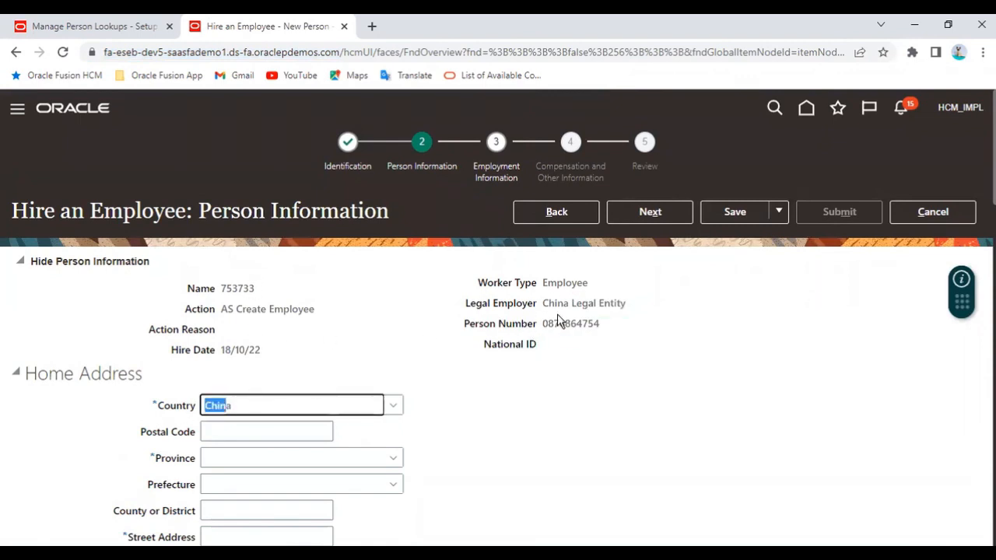
{"action": "left_click_drag", "start_coordinate": [543, 302], "coordinate": [625, 305]}
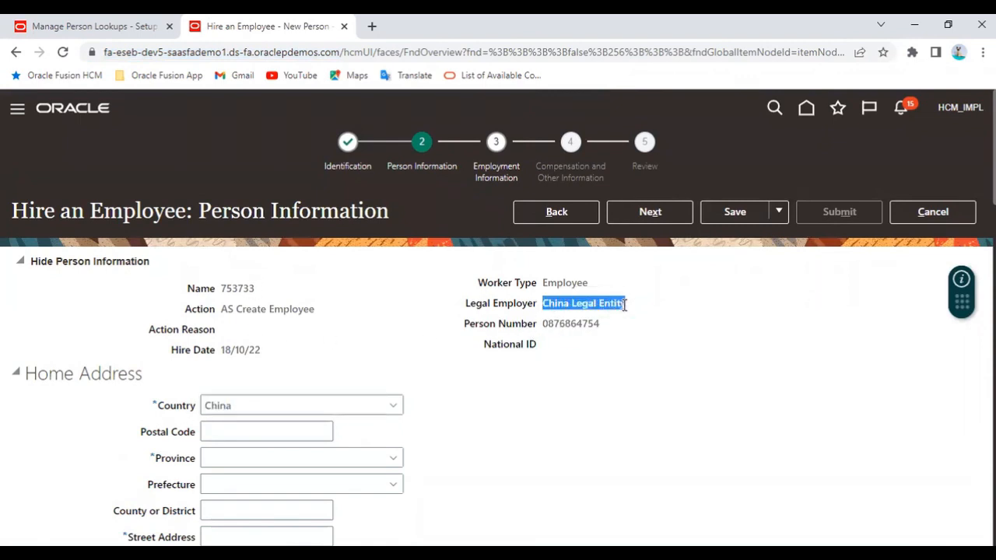
{"action": "scroll", "coordinate": [608, 302], "scroll_direction": "down", "scroll_amount": 3}
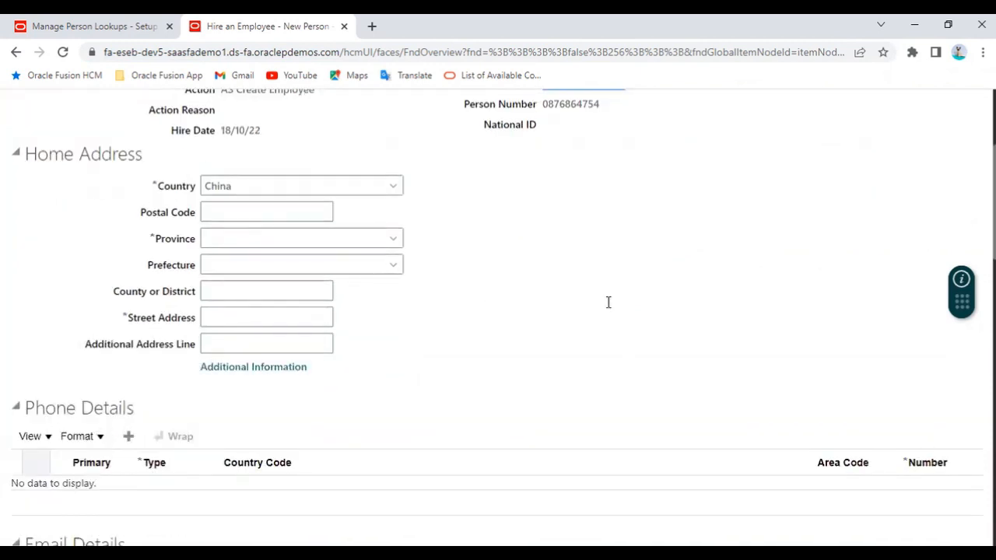
{"action": "scroll", "coordinate": [608, 302], "scroll_direction": "up", "scroll_amount": 3}
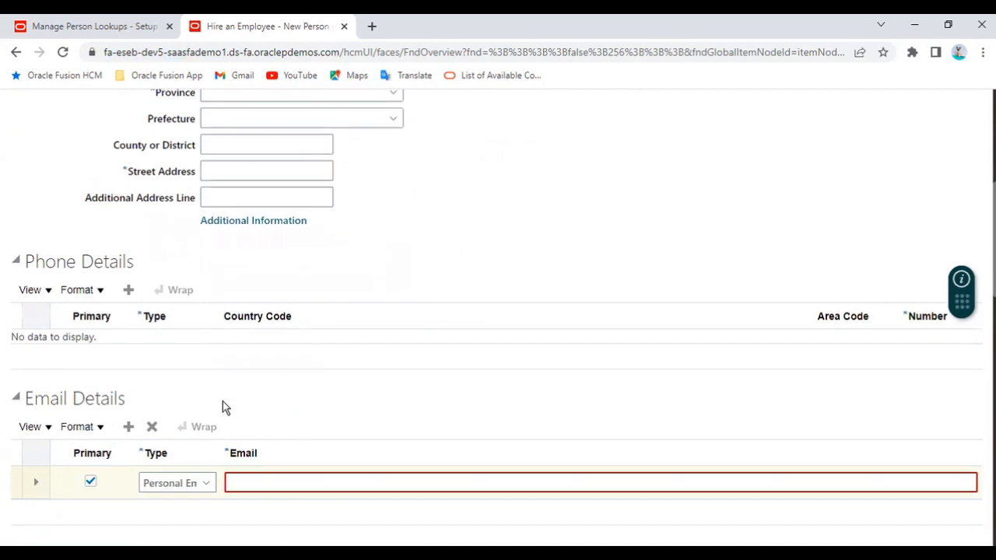
- Review the Type choices of the row under Email Details, keeping Personal Emergency Email selected
{"action": "left_click", "coordinate": [189, 481]}
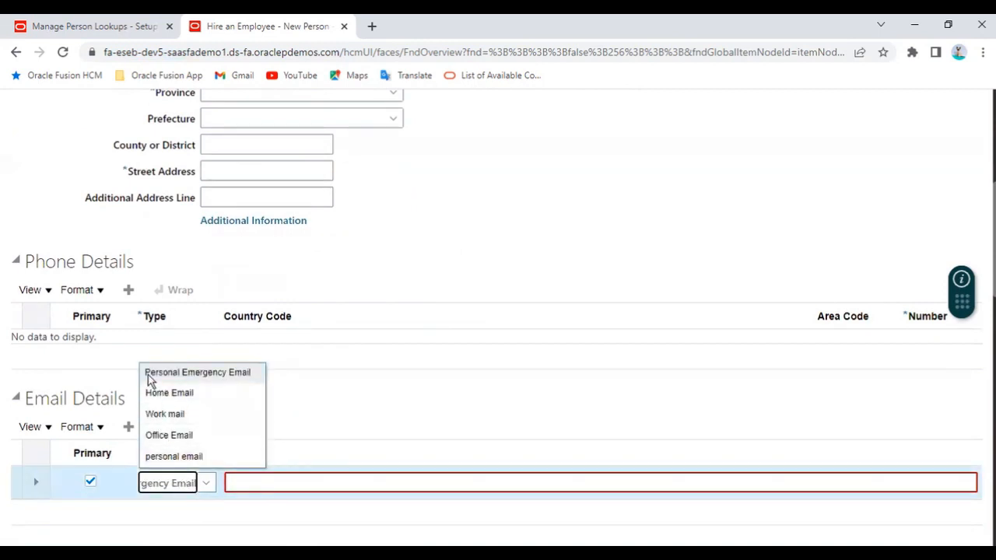
{"action": "left_click", "coordinate": [186, 373]}
{"action": "left_click", "coordinate": [171, 489]}
{"action": "left_click", "coordinate": [324, 371]}
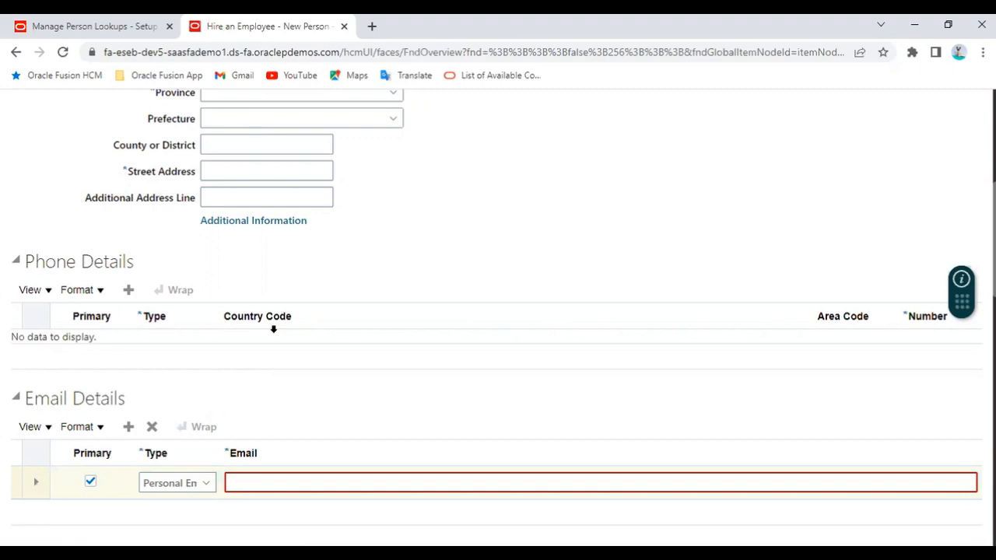
- Return to the Manage Person Lookups page and point out the PEM code's description and empty tag under EMAIL_TYPE
{"action": "left_click", "coordinate": [31, 25]}
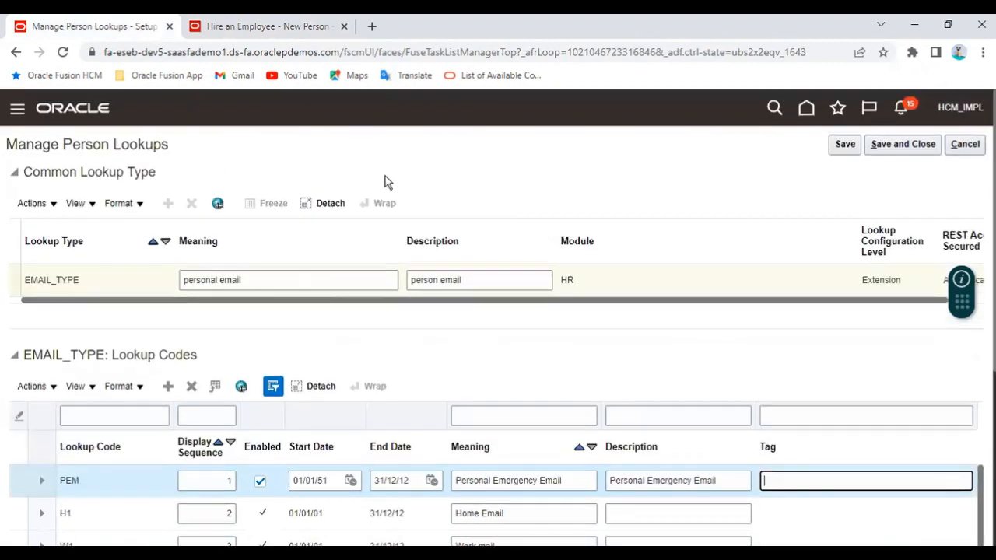
{"action": "scroll", "coordinate": [503, 235], "scroll_direction": "up", "scroll_amount": 2}
{"action": "double_click", "coordinate": [136, 148]}
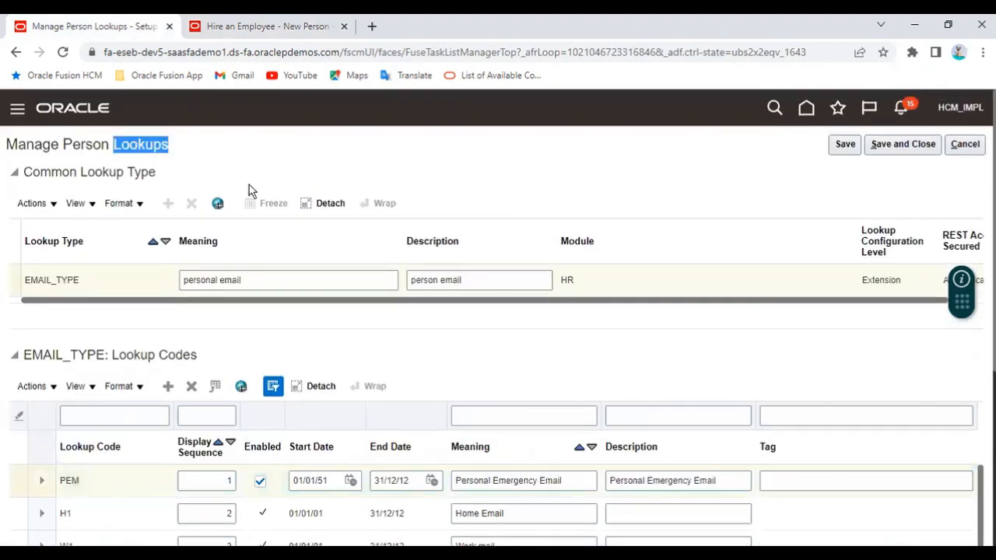
{"action": "scroll", "coordinate": [389, 345], "scroll_direction": "down", "scroll_amount": 3}
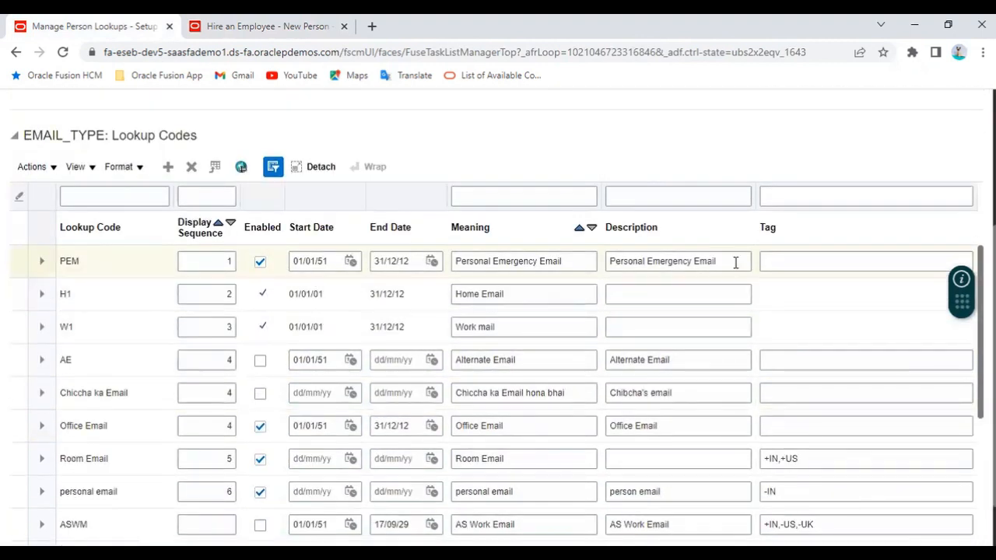
{"action": "left_click_drag", "start_coordinate": [735, 263], "coordinate": [584, 278]}
{"action": "left_click", "coordinate": [783, 264]}
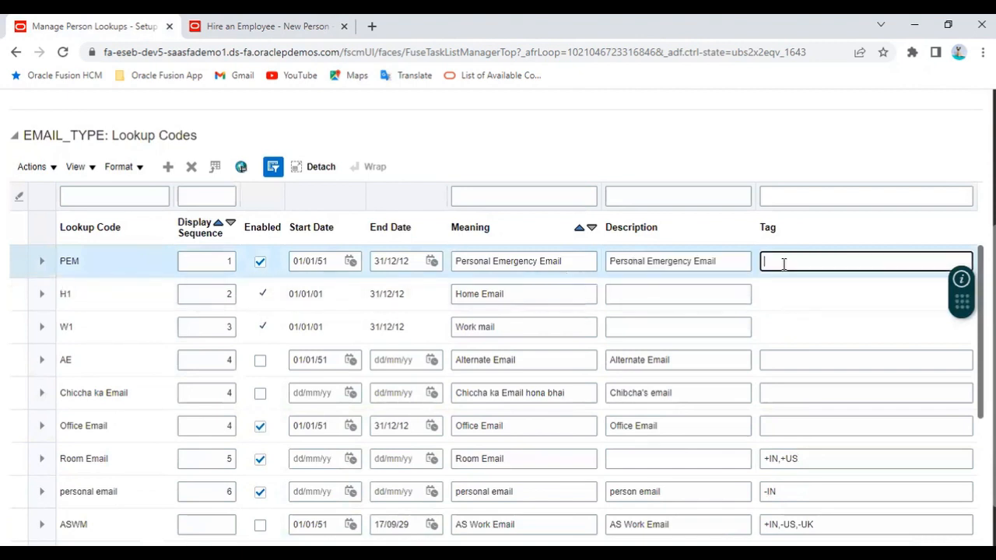
- Switch to the Hire an Employee page, check the legal employer, and point out Personal Emergency Email among the email Type choices
{"action": "left_click", "coordinate": [217, 51]}
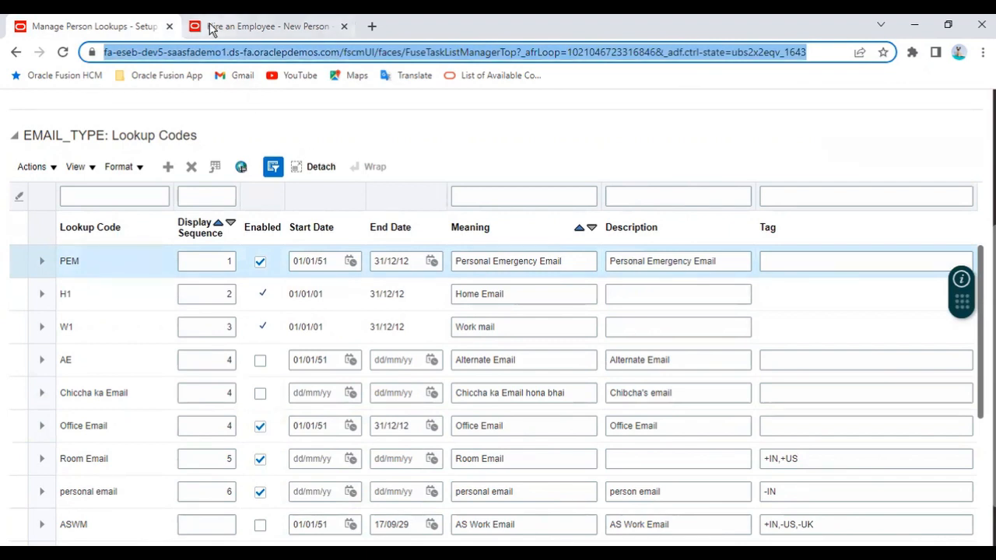
{"action": "left_click", "coordinate": [256, 27]}
{"action": "scroll", "coordinate": [492, 237], "scroll_direction": "up", "scroll_amount": 10}
{"action": "left_click_drag", "start_coordinate": [542, 314], "coordinate": [600, 304]}
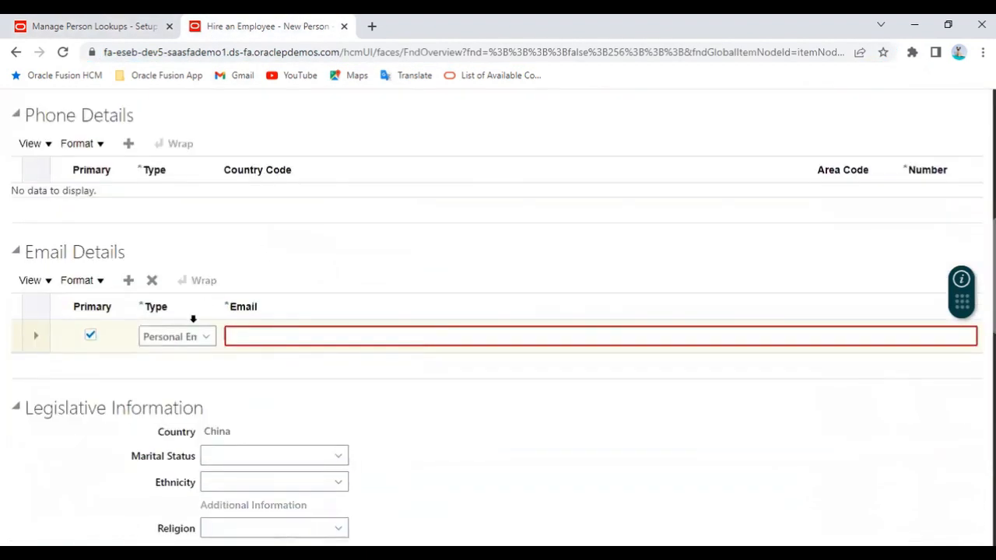
{"action": "left_click", "coordinate": [173, 338]}
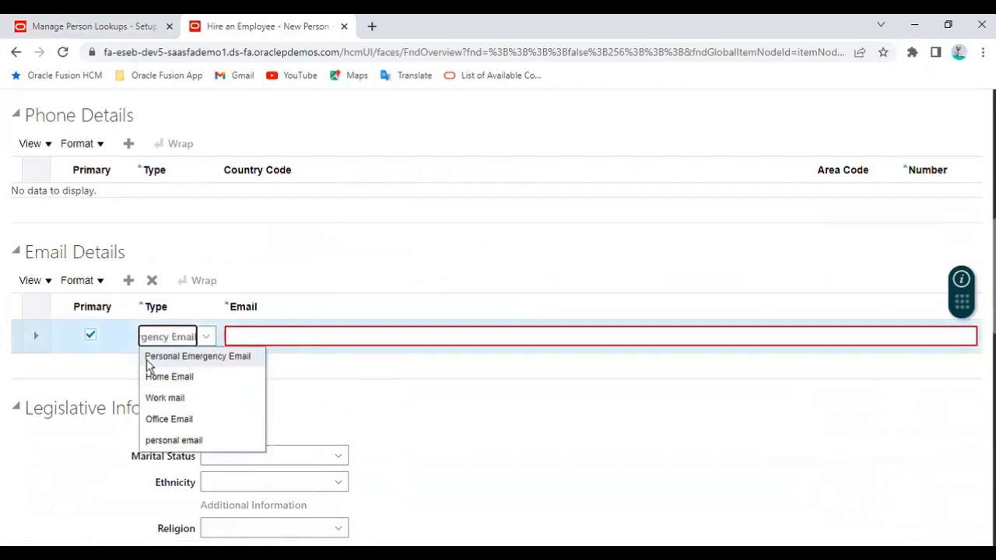
{"action": "left_click", "coordinate": [247, 360]}
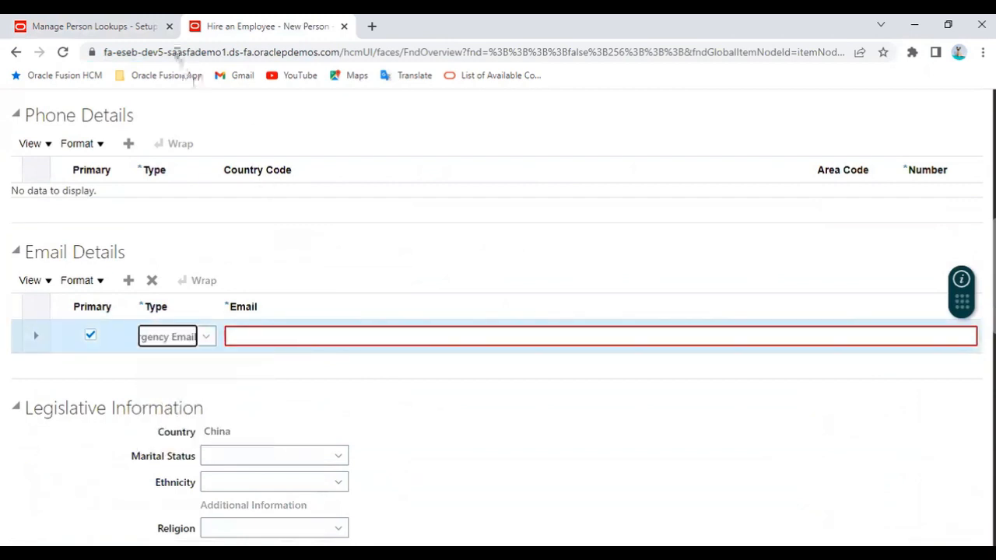
- Check the home address country and legal employer again, and highlight Personal Emergency Email in the email row's Type choices
{"action": "scroll", "coordinate": [393, 260], "scroll_direction": "up", "scroll_amount": 5}
{"action": "scroll", "coordinate": [393, 260], "scroll_direction": "up", "scroll_amount": 1}
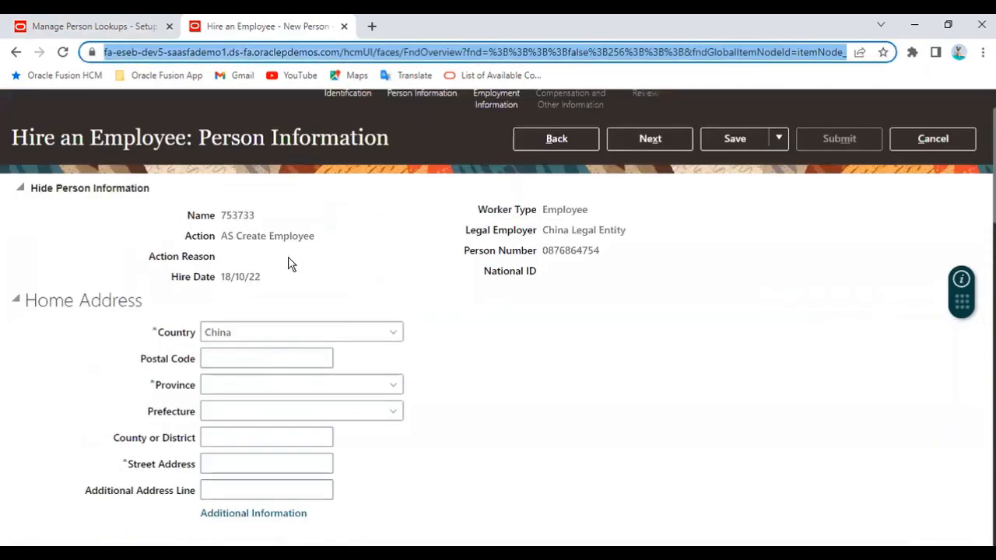
{"action": "left_click", "coordinate": [233, 332]}
{"action": "left_click_drag", "start_coordinate": [544, 230], "coordinate": [595, 230]}
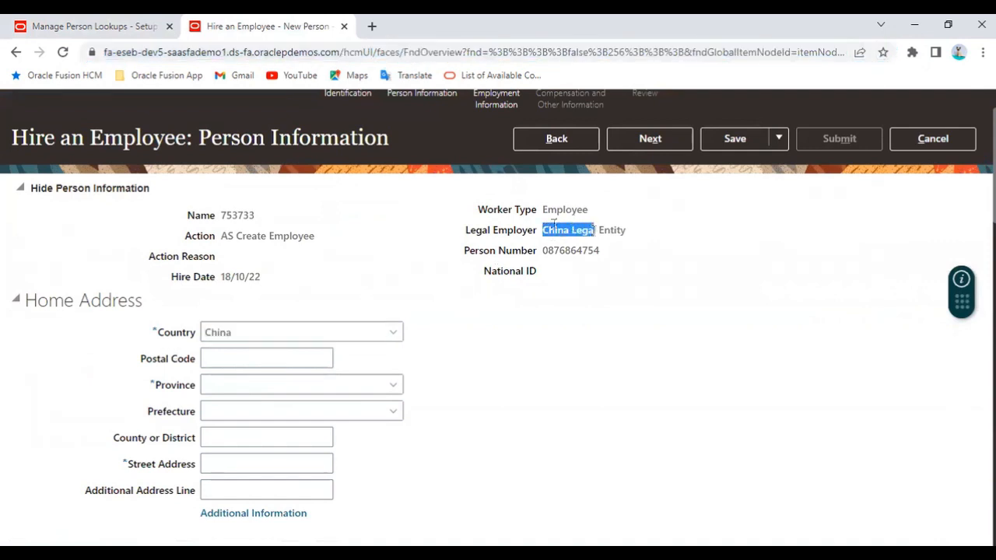
{"action": "scroll", "coordinate": [308, 363], "scroll_direction": "down", "scroll_amount": 5}
{"action": "left_click", "coordinate": [203, 420]}
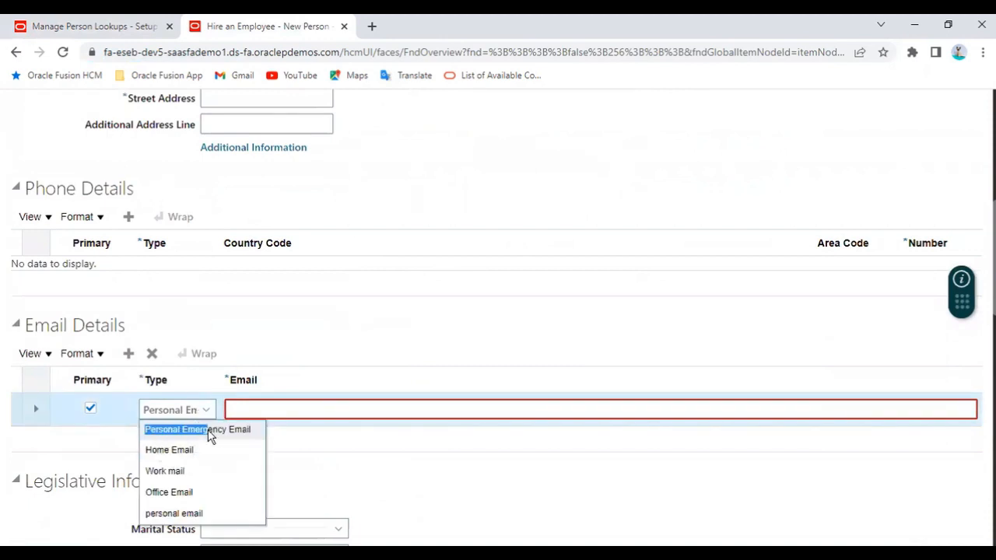
{"action": "left_click", "coordinate": [241, 430]}
- Switch to the Manage Person Lookups page, enter -IN as the PEM code's tag, and replace it with +IN
{"action": "left_click", "coordinate": [135, 43]}
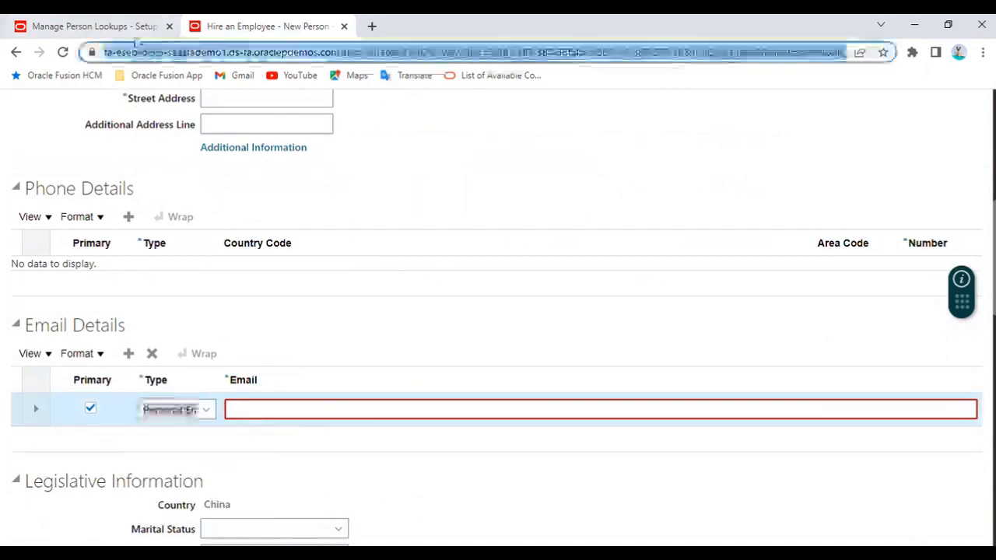
{"action": "left_click", "coordinate": [128, 28]}
{"action": "left_click", "coordinate": [797, 259]}
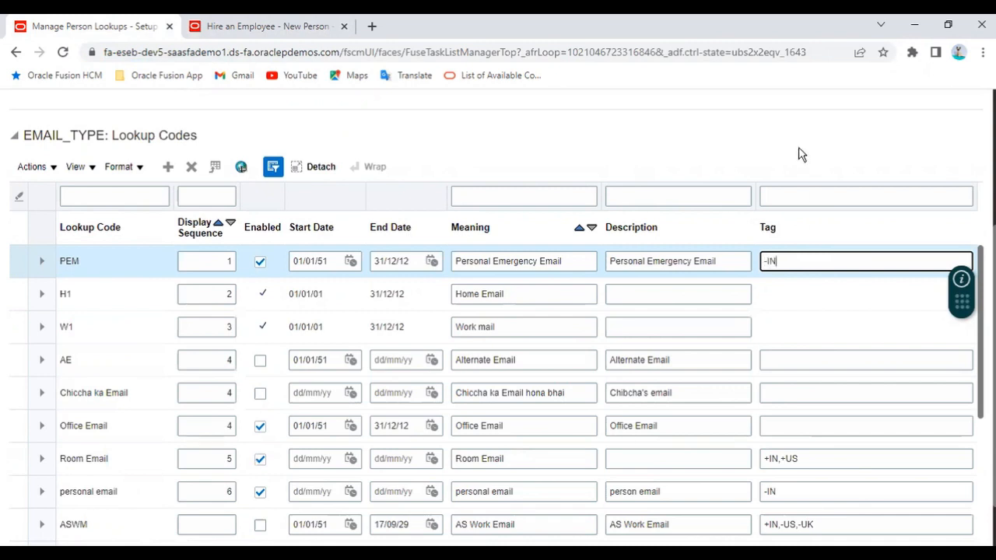
{"action": "key", "text": "ctrl+a"}
{"action": "key", "text": "BackSpace"}
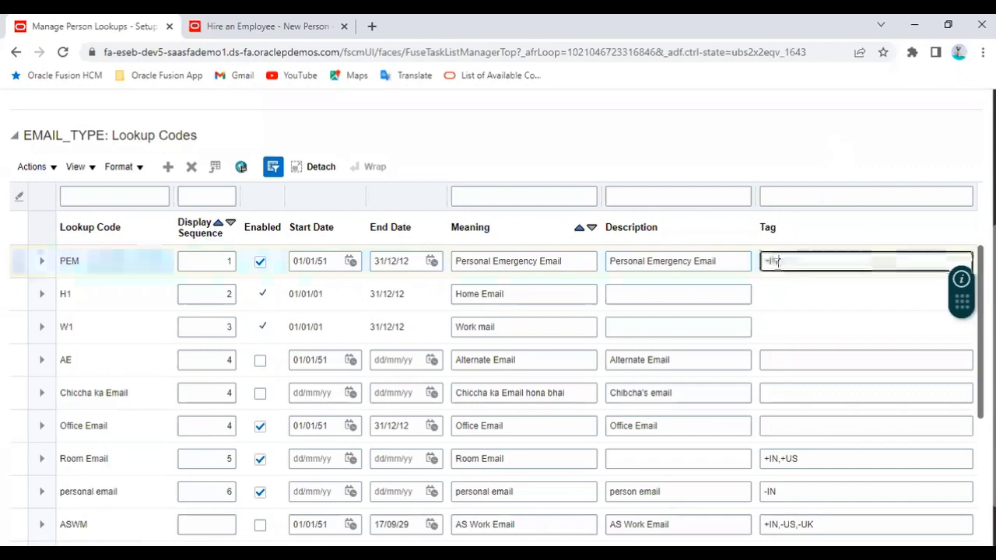
- Highlight the country code, the plus sign and the whole +IN value in the PEM code's tag
{"action": "double_click", "coordinate": [773, 263]}
{"action": "left_click", "coordinate": [255, 52]}
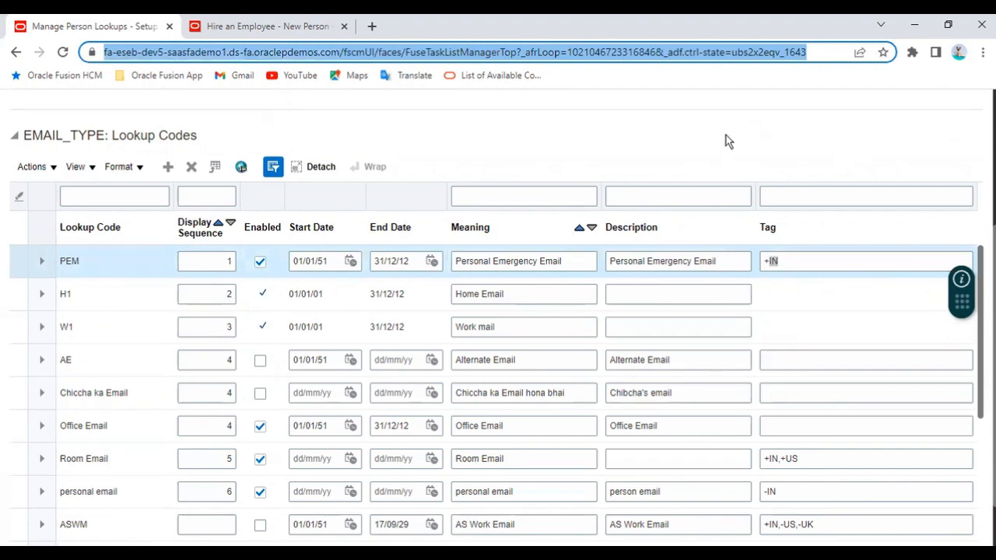
{"action": "left_click", "coordinate": [772, 260]}
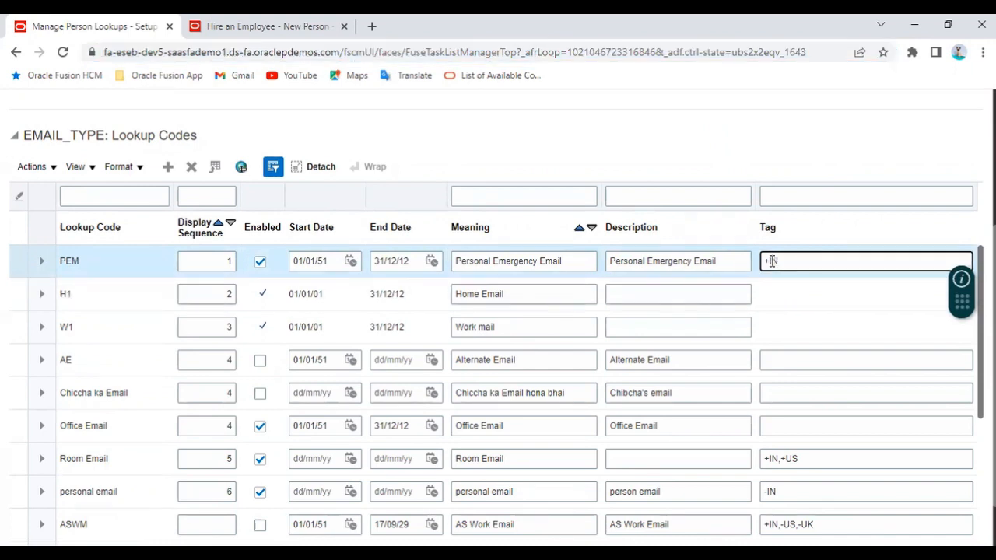
{"action": "mouse_move", "coordinate": [769, 261]}
{"action": "left_mouse_down"}
{"action": "mouse_move", "coordinate": [782, 263]}
{"action": "mouse_move", "coordinate": [763, 262]}
{"action": "left_mouse_up"}
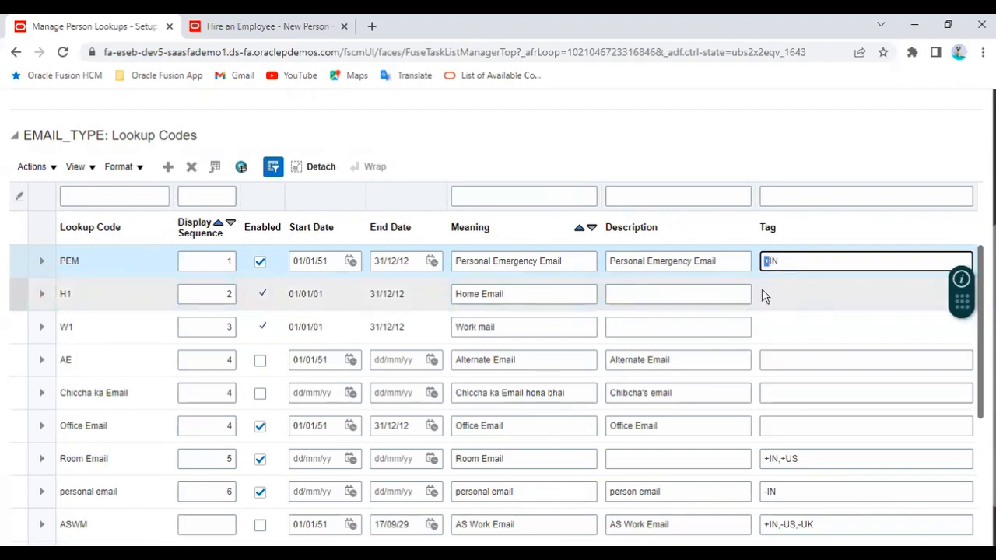
{"action": "left_click", "coordinate": [300, 52]}
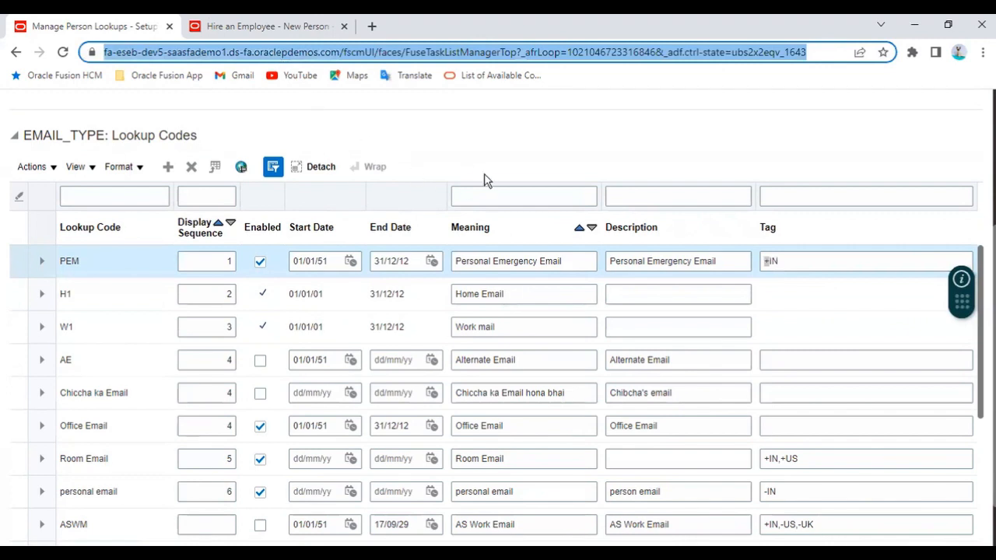
{"action": "left_click_drag", "start_coordinate": [788, 262], "coordinate": [759, 269]}
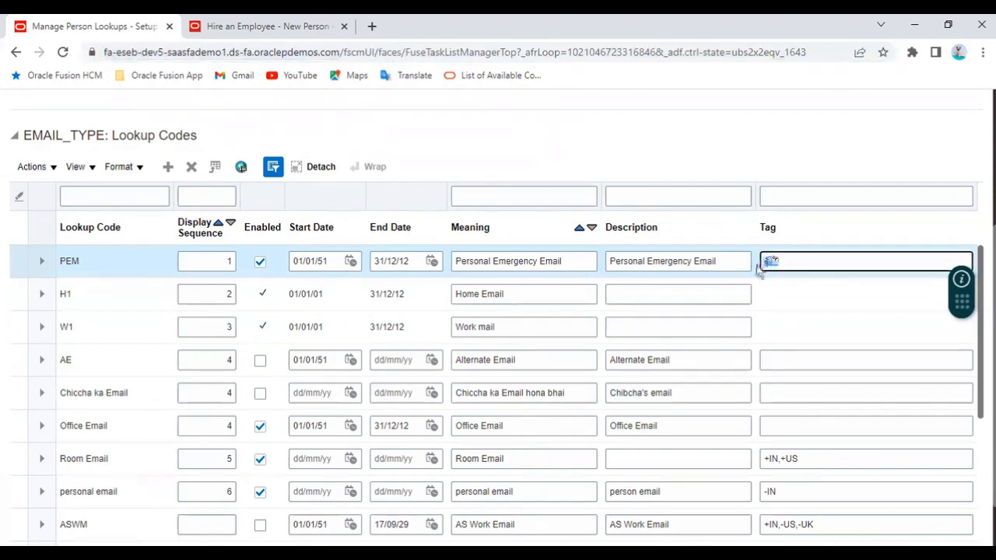
- Switch to the Hire an Employee page and examine the Type choices of the email row
{"action": "left_click", "coordinate": [225, 28]}
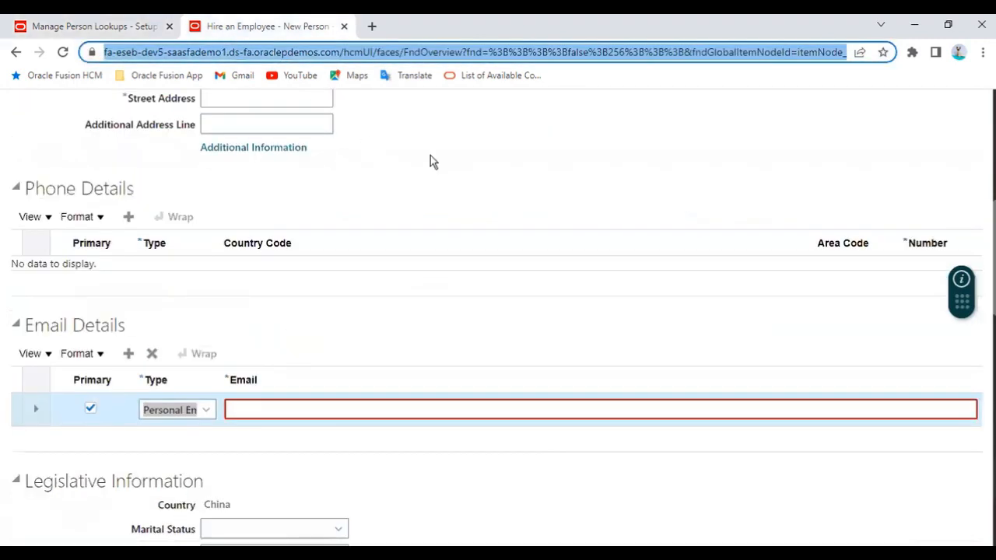
{"action": "scroll", "coordinate": [440, 222], "scroll_direction": "up", "scroll_amount": 3}
{"action": "scroll", "coordinate": [289, 338], "scroll_direction": "down", "scroll_amount": 3}
{"action": "left_click", "coordinate": [194, 412]}
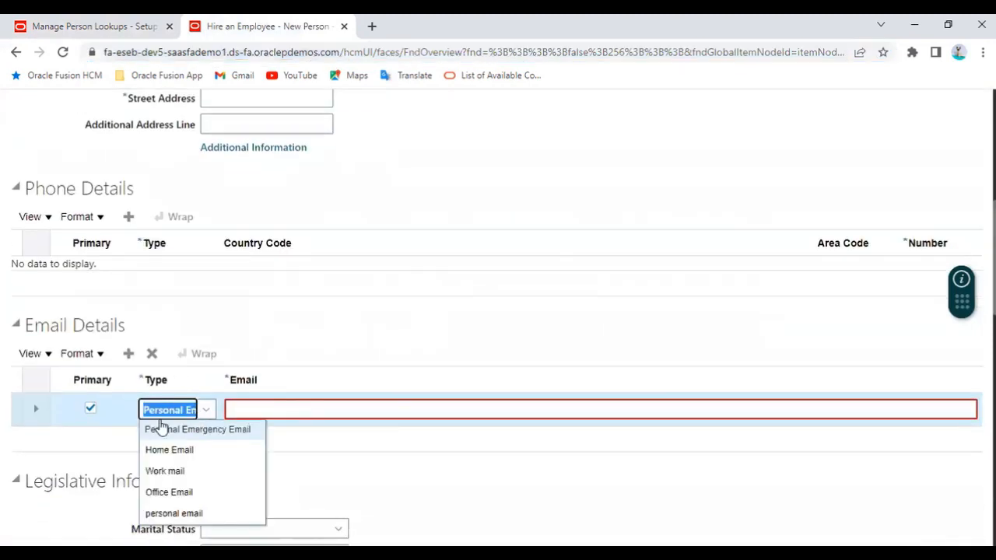
- Return to the EMAIL_TYPE lookup codes and change the PEM code's tag to -IN
{"action": "left_click", "coordinate": [85, 27]}
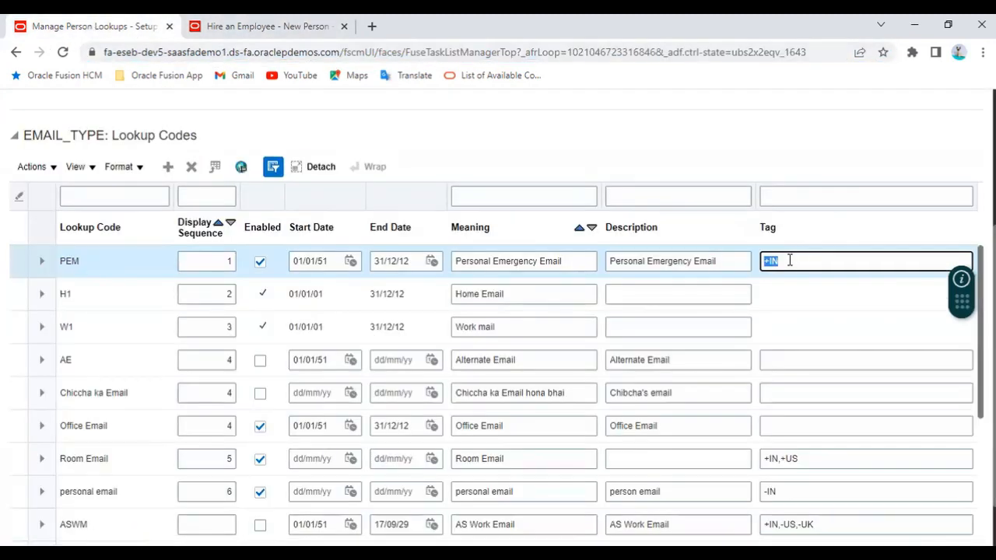
{"action": "left_click_drag", "start_coordinate": [794, 261], "coordinate": [760, 274]}
{"action": "key", "text": "BackSpace"}
{"action": "type", "text": "_"}
{"action": "type", "text": "IN"}
- Examine the ASWM code's combined tag, highlighting the plus sign and the US and UK exclusions
{"action": "scroll", "coordinate": [856, 300], "scroll_direction": "down", "scroll_amount": 4}
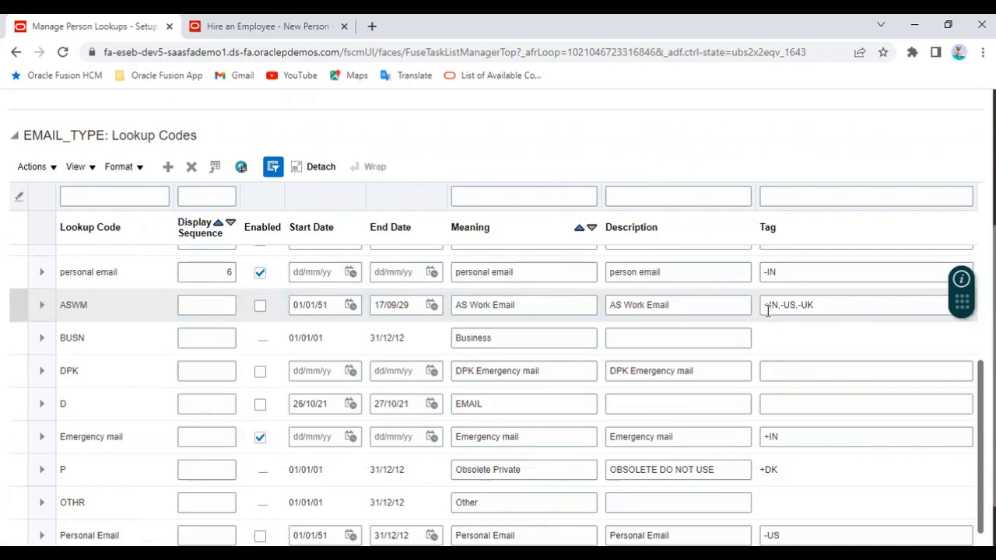
{"action": "left_click", "coordinate": [766, 309]}
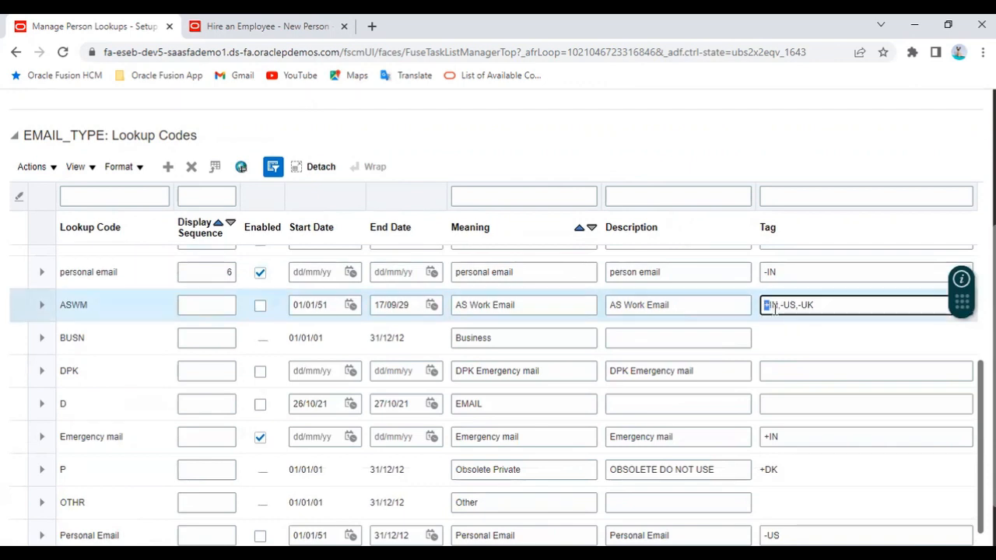
{"action": "left_click_drag", "start_coordinate": [784, 327], "coordinate": [825, 326]}
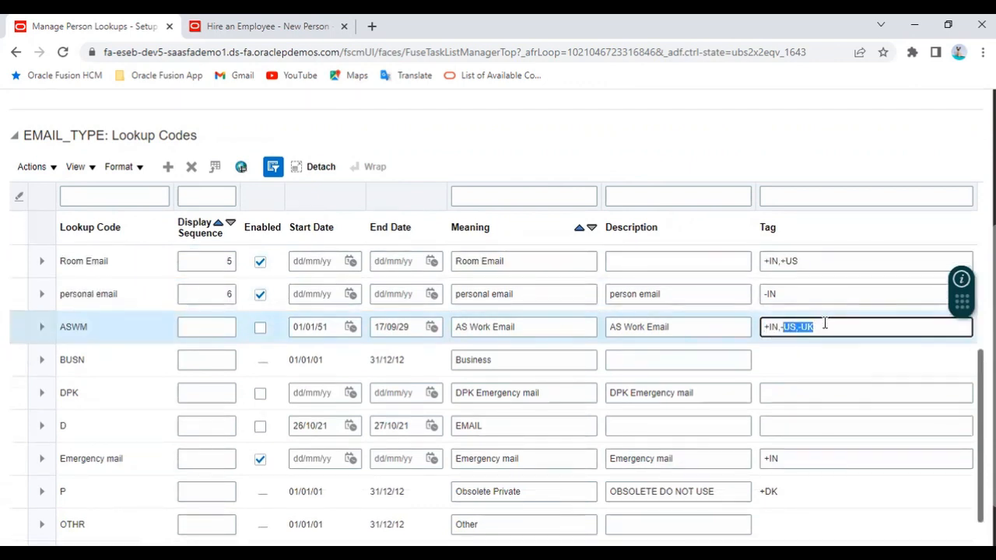
{"action": "left_click", "coordinate": [778, 327]}
{"action": "mouse_move", "coordinate": [802, 327]}
{"action": "left_mouse_down"}
{"action": "mouse_move", "coordinate": [781, 330]}
{"action": "mouse_move", "coordinate": [801, 327]}
{"action": "left_mouse_up"}
{"action": "left_click", "coordinate": [812, 327]}
- Replace the PEM code's tag with +IN and select the new value
{"action": "scroll", "coordinate": [801, 326], "scroll_direction": "up", "scroll_amount": 5}
{"action": "left_click", "coordinate": [814, 333]}
{"action": "left_click_drag", "start_coordinate": [814, 332], "coordinate": [749, 347]}
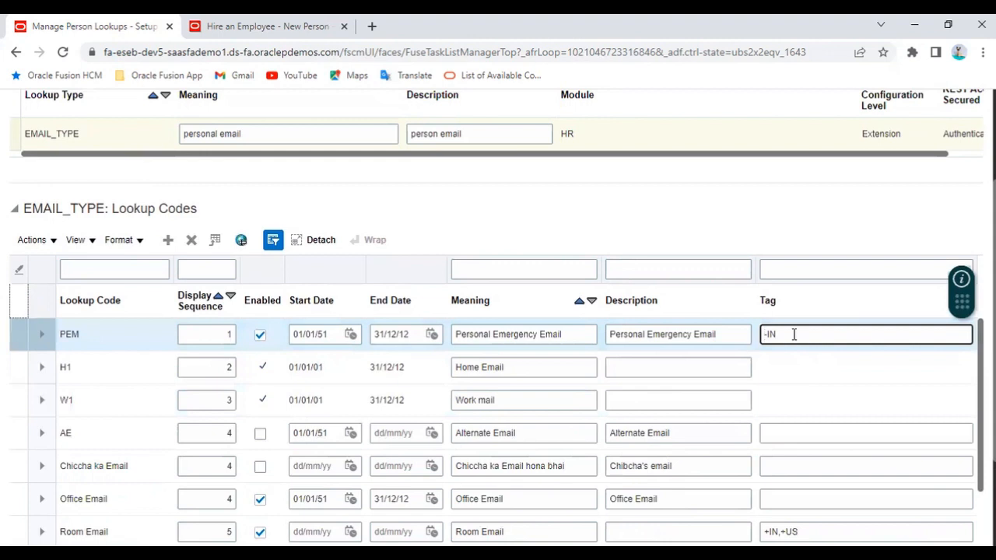
{"action": "key", "text": "ctrl+a"}
{"action": "key", "text": "BackSpace"}
{"action": "type", "text": "+"}
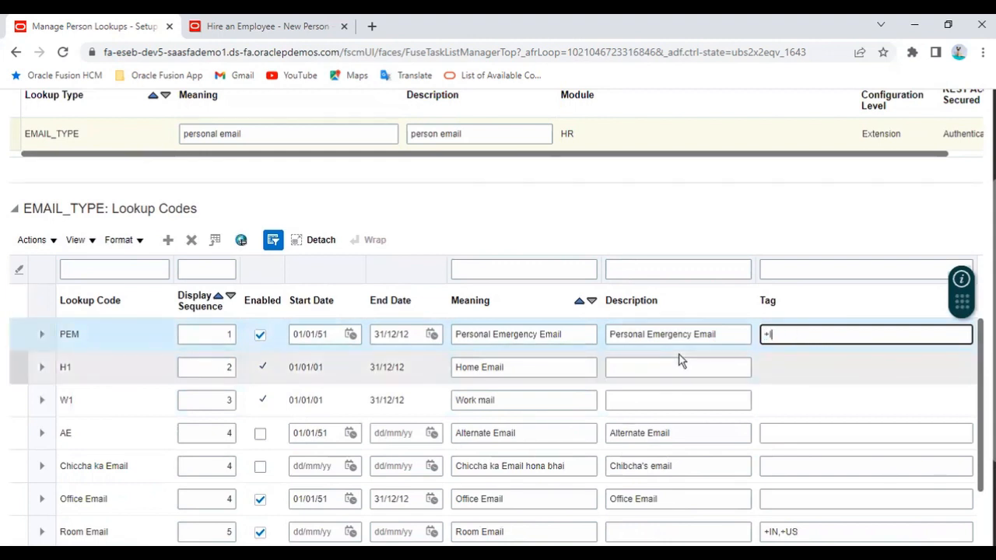
{"action": "type", "text": "IN"}
{"action": "left_click", "coordinate": [756, 183]}
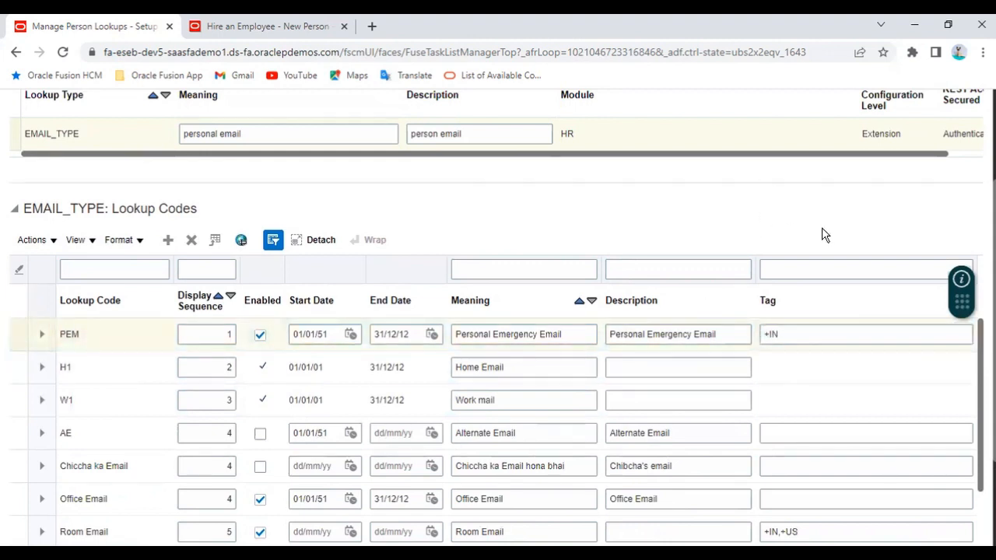
{"action": "left_click", "coordinate": [802, 330]}
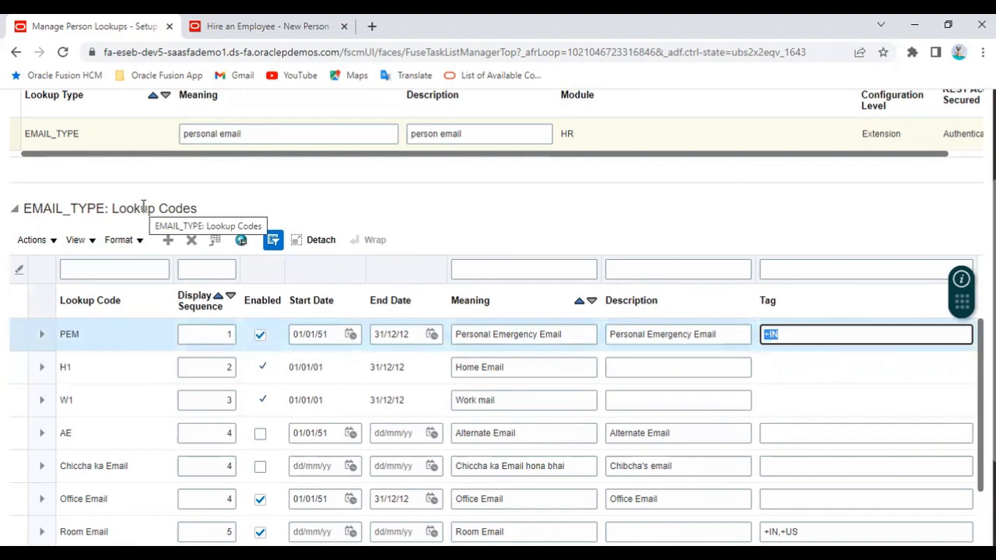
- Clear the PEM code's tag, save and close the EMAIL_TYPE lookup, and leave Manage Person Lookups
{"action": "key", "text": "BackSpace"}
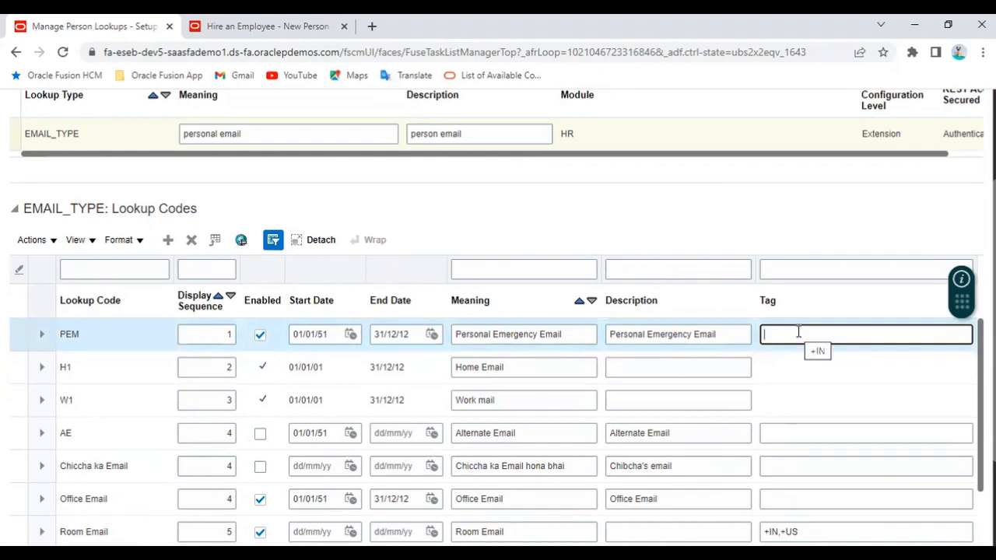
{"action": "triple_click", "coordinate": [817, 202]}
{"action": "scroll", "coordinate": [817, 198], "scroll_direction": "up", "scroll_amount": 2}
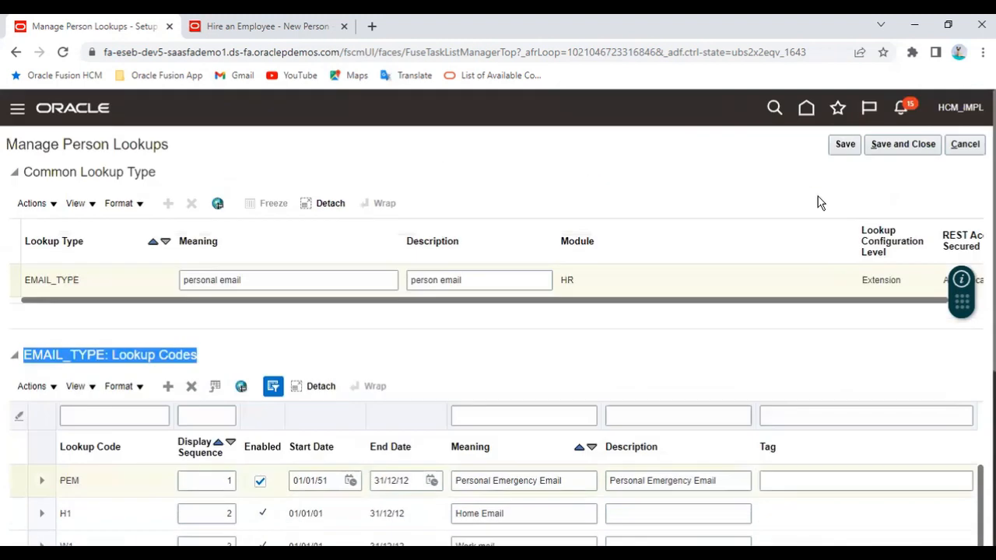
{"action": "left_click", "coordinate": [902, 144]}
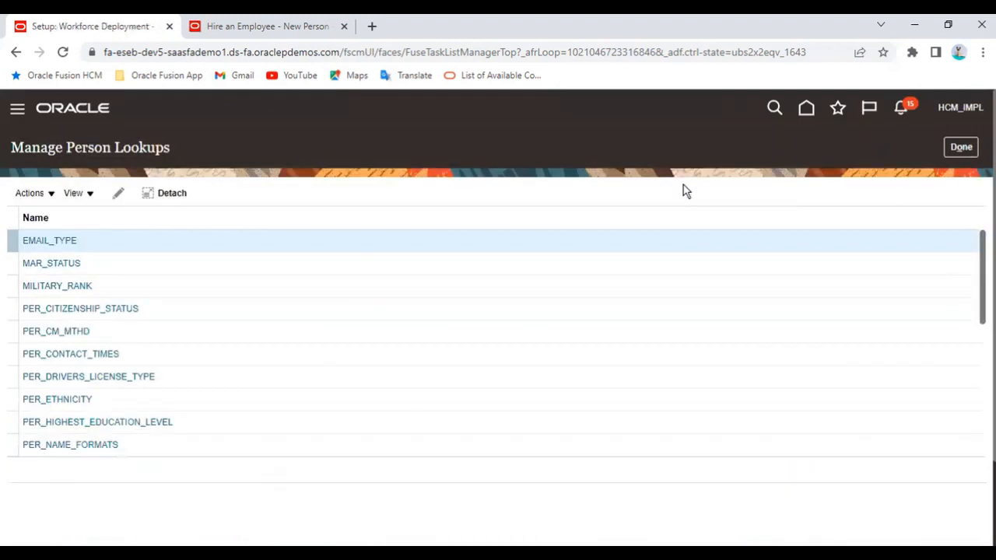
{"action": "left_click", "coordinate": [960, 147]}
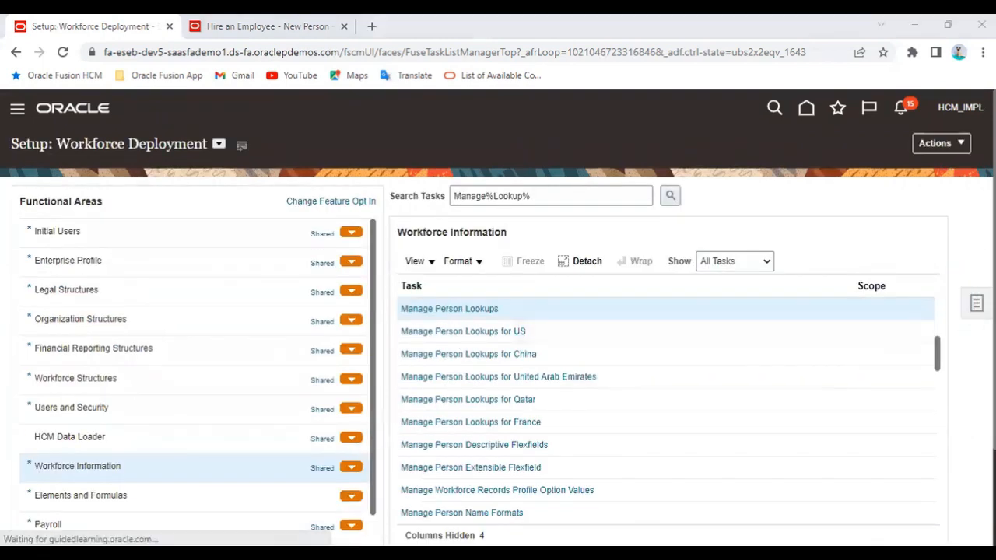
- Switch to the Excel course workbook and review the Manage Lookups row and the User, System defined and Extensible rules
{"action": "key", "text": "alt+Tab"}
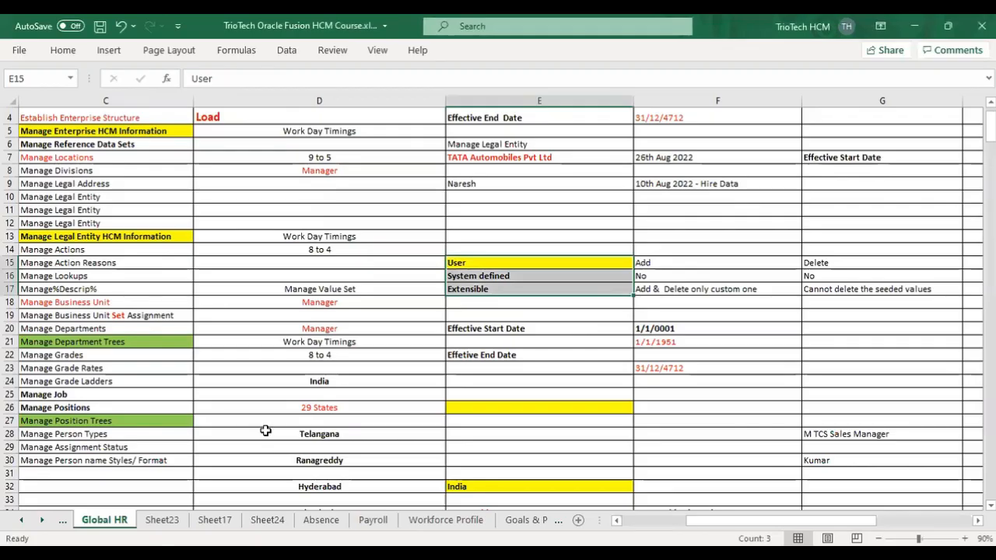
{"action": "left_click", "coordinate": [147, 262]}
{"action": "key", "text": "Home"}
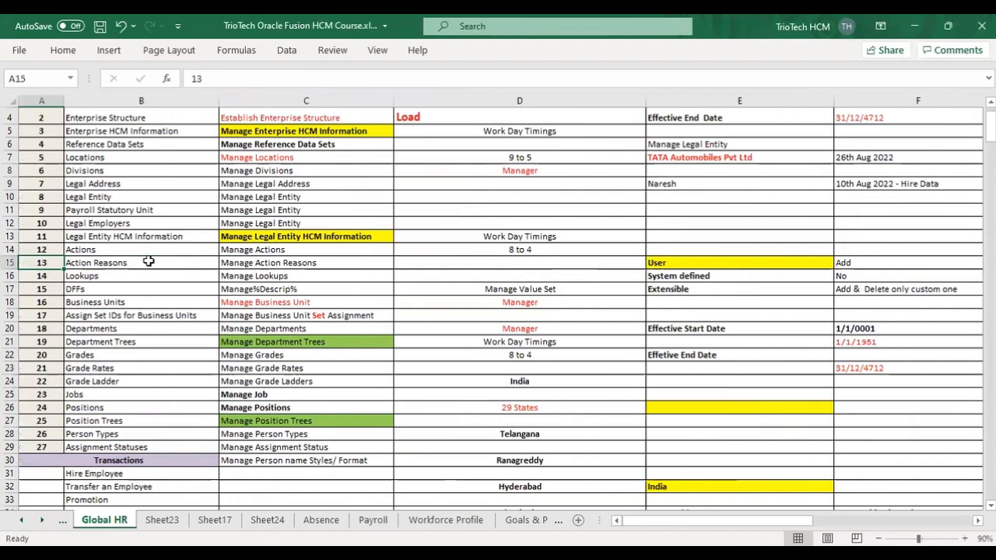
{"action": "left_click", "coordinate": [284, 278]}
{"action": "left_click_drag", "start_coordinate": [683, 265], "coordinate": [861, 290]}
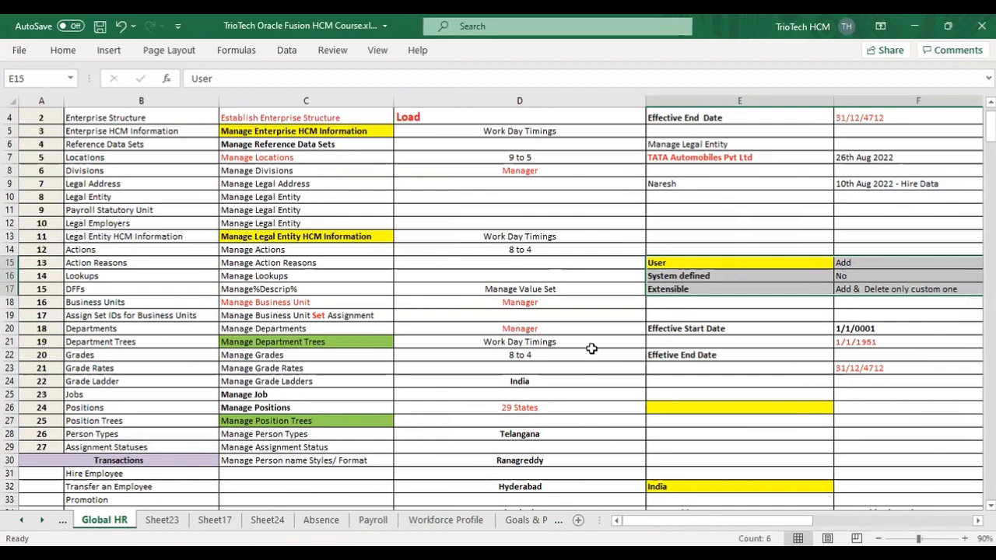
{"action": "left_click", "coordinate": [287, 276]}
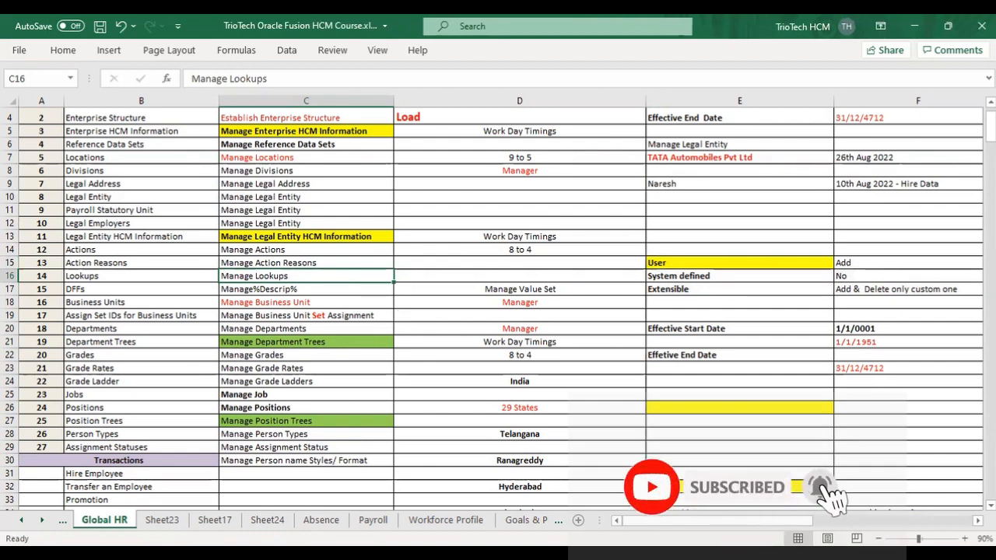
- Return to the Workforce Deployment setup in the browser and search its tasks for Manage%Common%
{"action": "left_click", "coordinate": [325, 553]}
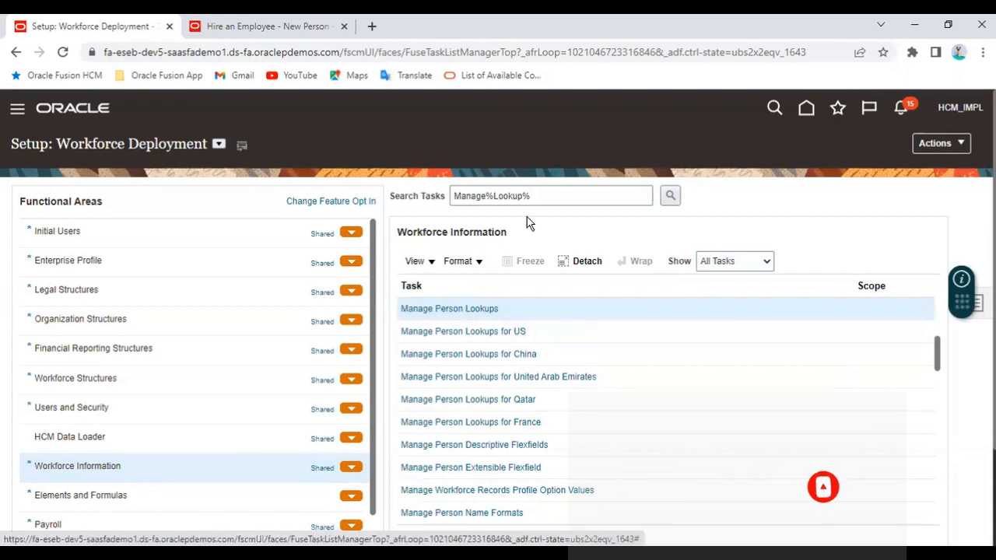
{"action": "scroll", "coordinate": [480, 249], "scroll_direction": "down", "scroll_amount": 10}
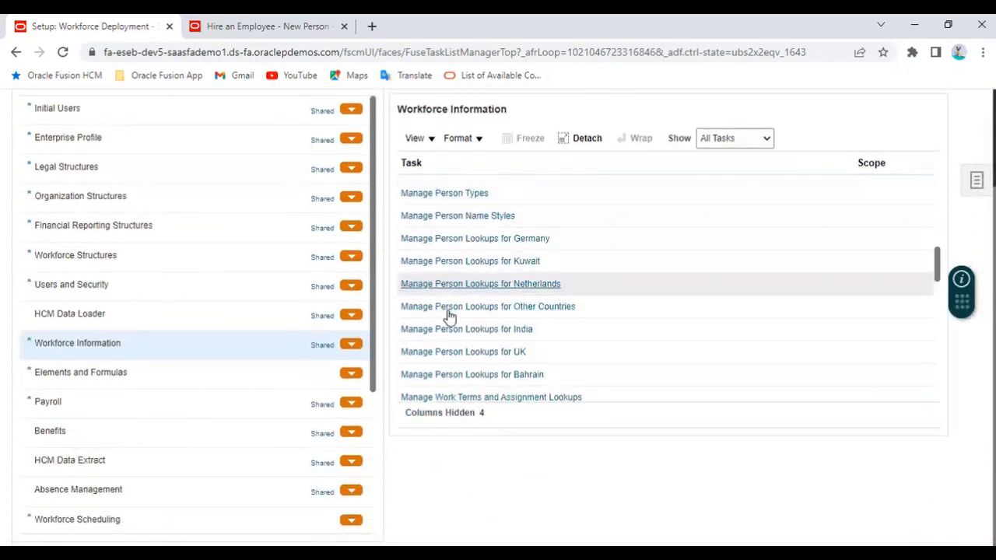
{"action": "scroll", "coordinate": [469, 288], "scroll_direction": "down", "scroll_amount": 3}
{"action": "scroll", "coordinate": [473, 340], "scroll_direction": "up", "scroll_amount": 10}
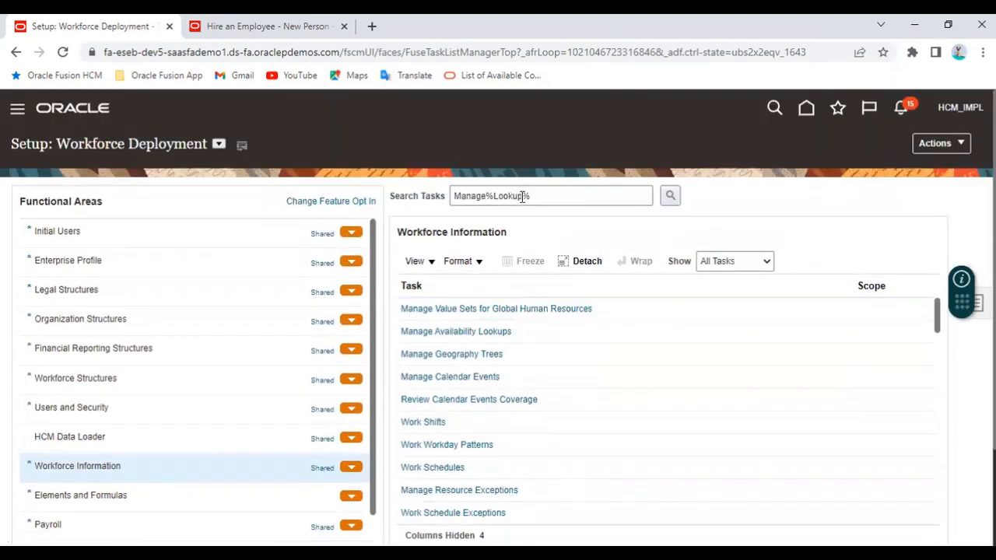
{"action": "left_click", "coordinate": [522, 196]}
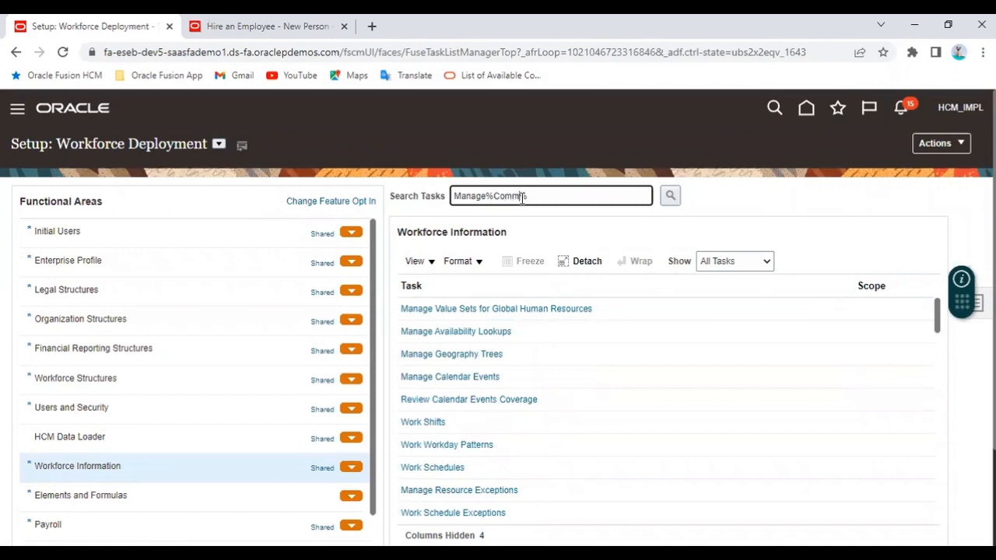
{"action": "left_click", "coordinate": [663, 196]}
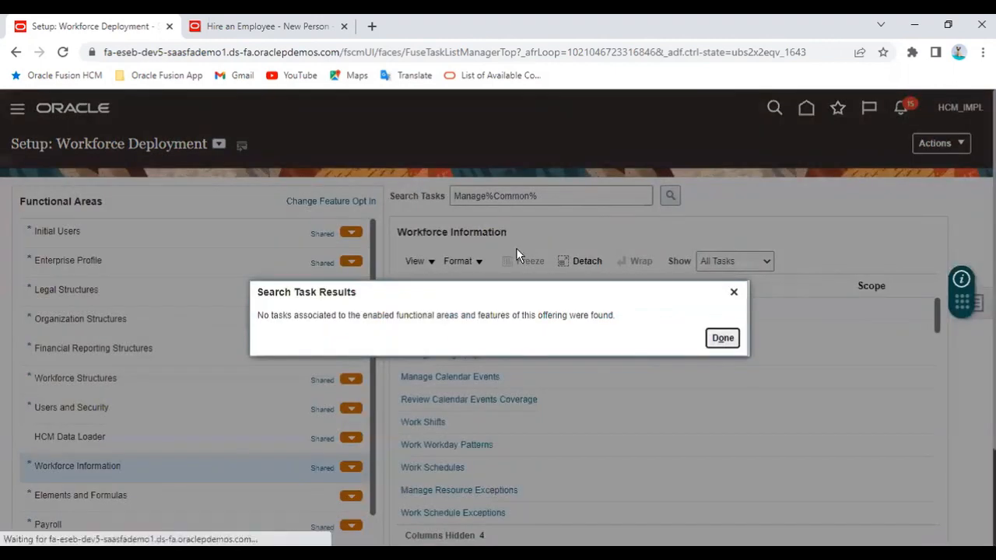
{"action": "left_click", "coordinate": [734, 289]}
- Search all setup tasks for "Manage common" and open Manage Common Lookups
{"action": "scroll", "coordinate": [879, 213], "scroll_direction": "down", "scroll_amount": 2}
{"action": "left_click", "coordinate": [968, 183]}
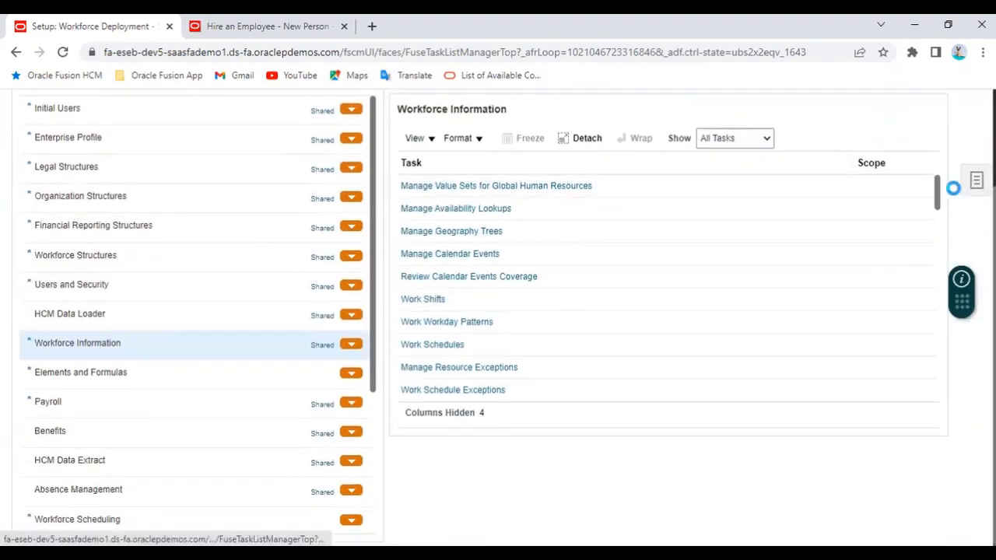
{"action": "left_click", "coordinate": [870, 220]}
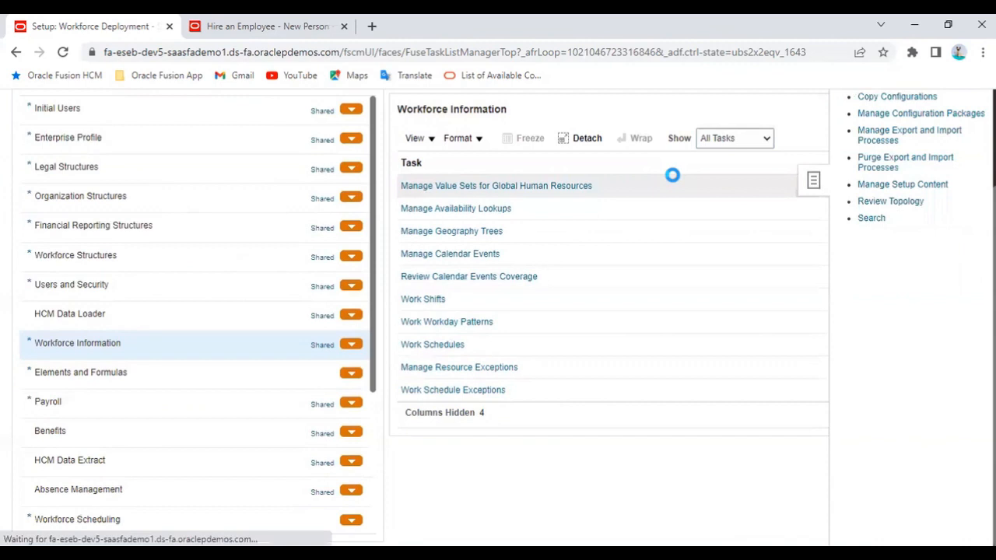
{"action": "left_click", "coordinate": [333, 198]}
{"action": "type", "text": "anage common"}
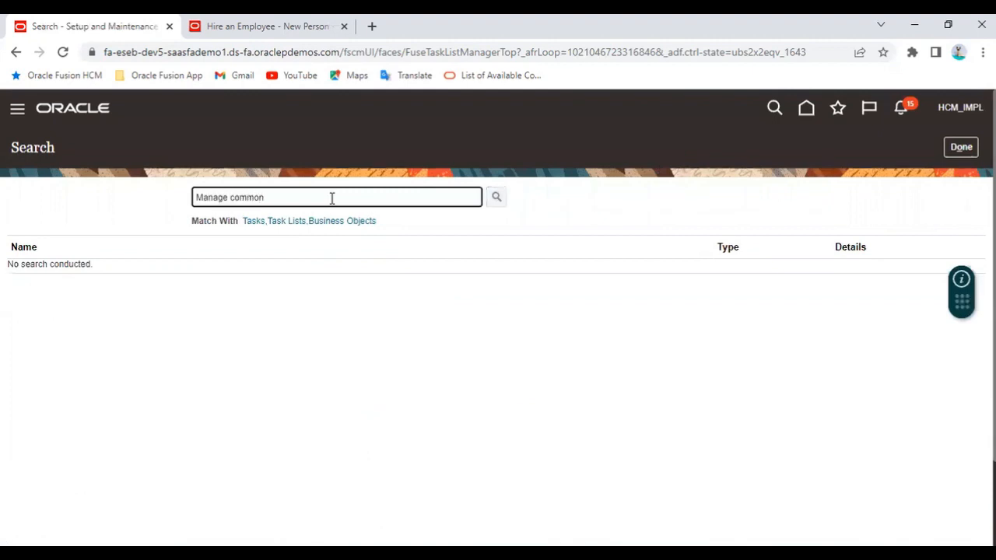
{"action": "left_click", "coordinate": [86, 291]}
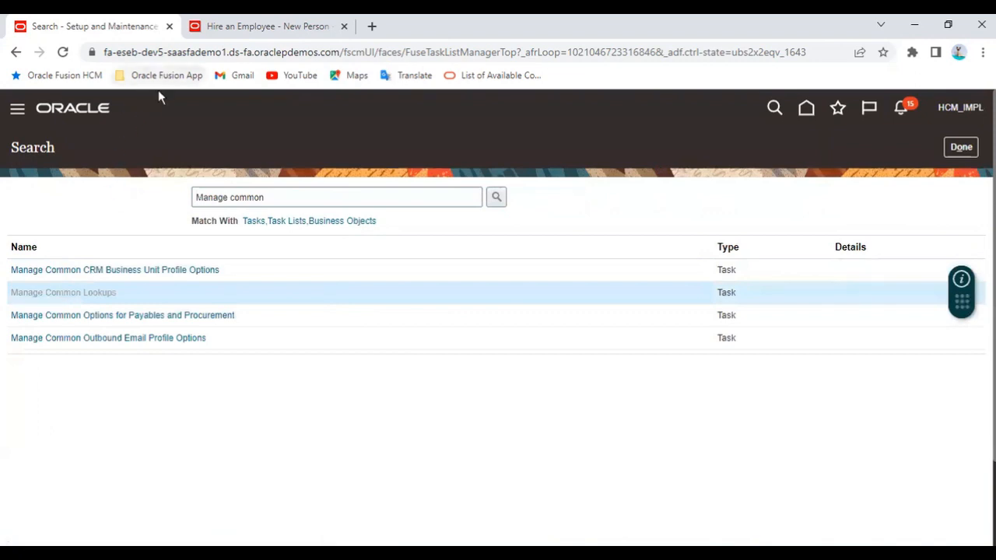
- Examine the Manage Common Lookups page's search fields and lookup code section, highlighting "Common Lookups" in the page title
{"action": "left_click", "coordinate": [154, 52]}
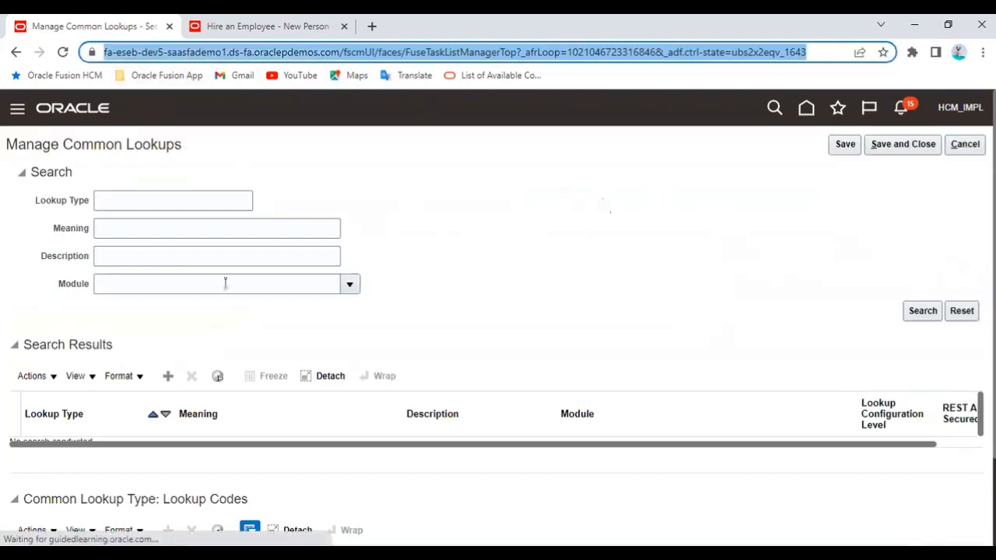
{"action": "double_click", "coordinate": [31, 144]}
{"action": "left_click", "coordinate": [113, 200]}
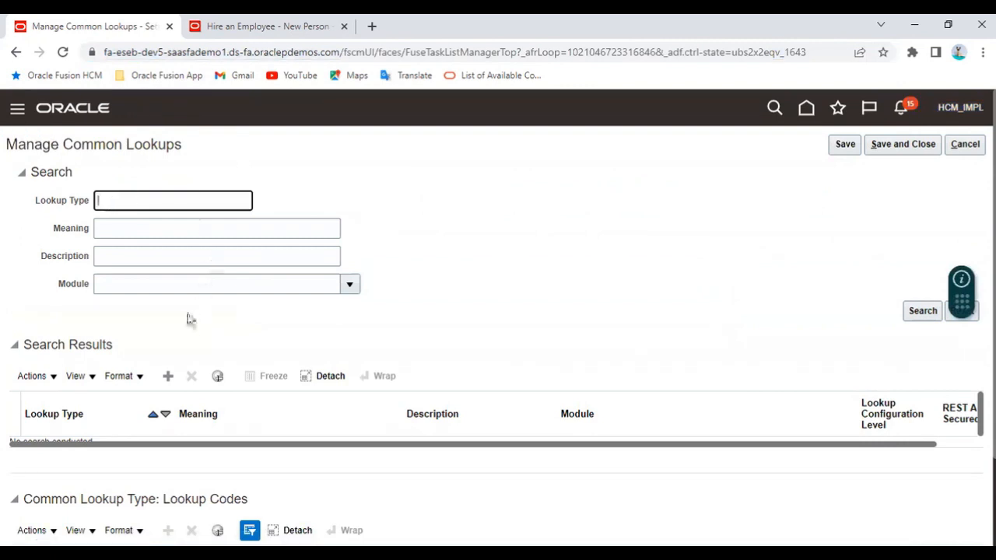
{"action": "scroll", "coordinate": [87, 367], "scroll_direction": "down", "scroll_amount": 2}
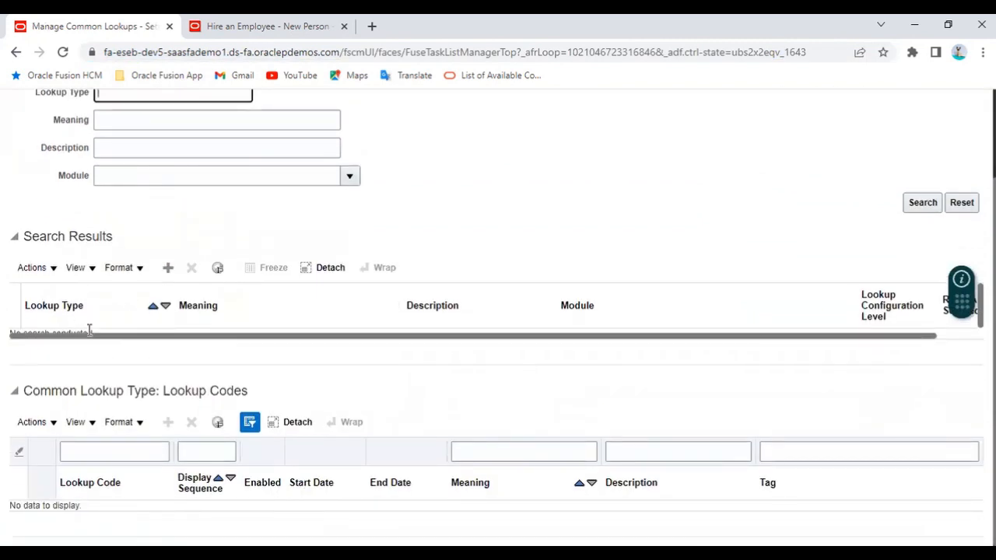
{"action": "scroll", "coordinate": [330, 273], "scroll_direction": "up", "scroll_amount": 2}
{"action": "left_click_drag", "start_coordinate": [61, 142], "coordinate": [225, 147]}
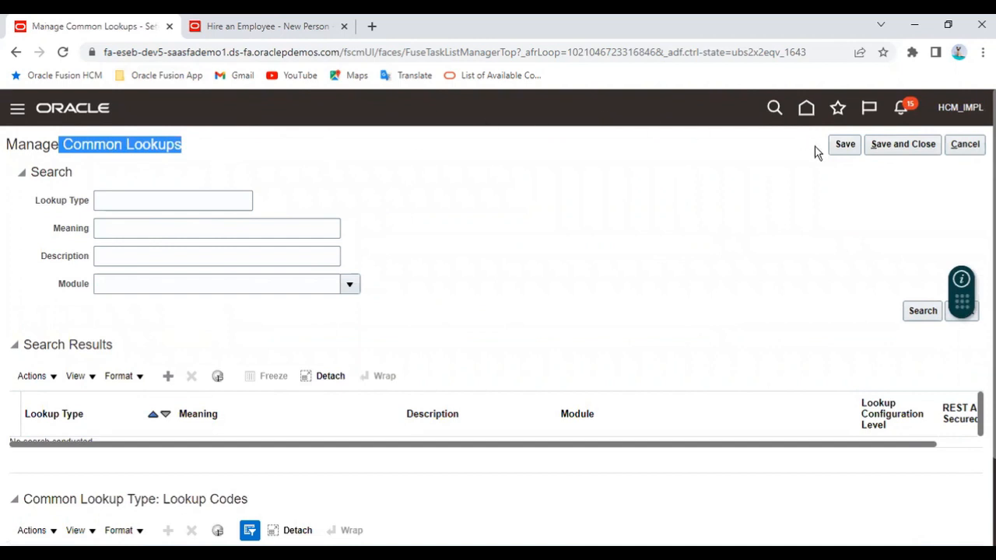
- Cancel out of Manage Common Lookups, go to the home page, and close the Hire an Employee browser tab
{"action": "left_click", "coordinate": [965, 150]}
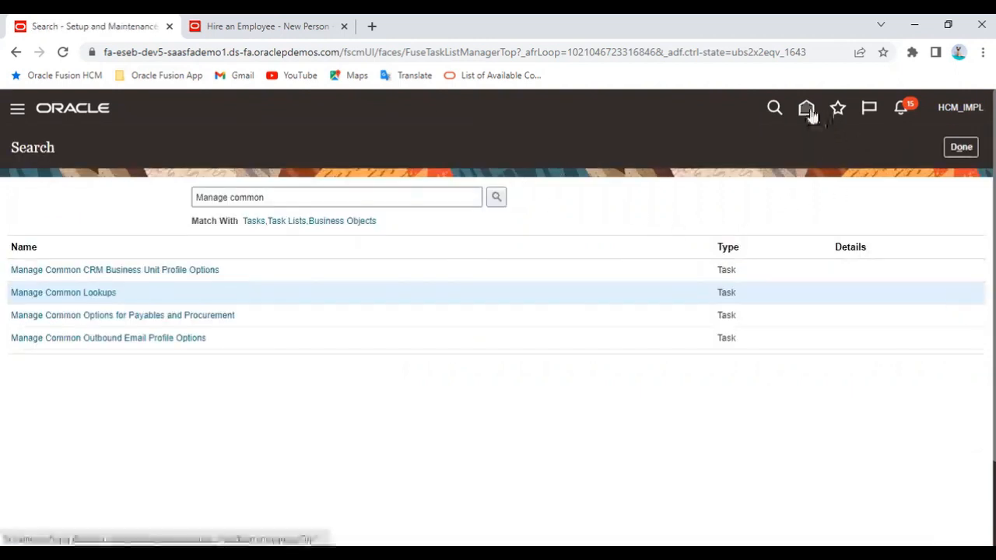
{"action": "left_click", "coordinate": [283, 28]}
{"action": "left_click", "coordinate": [344, 27]}
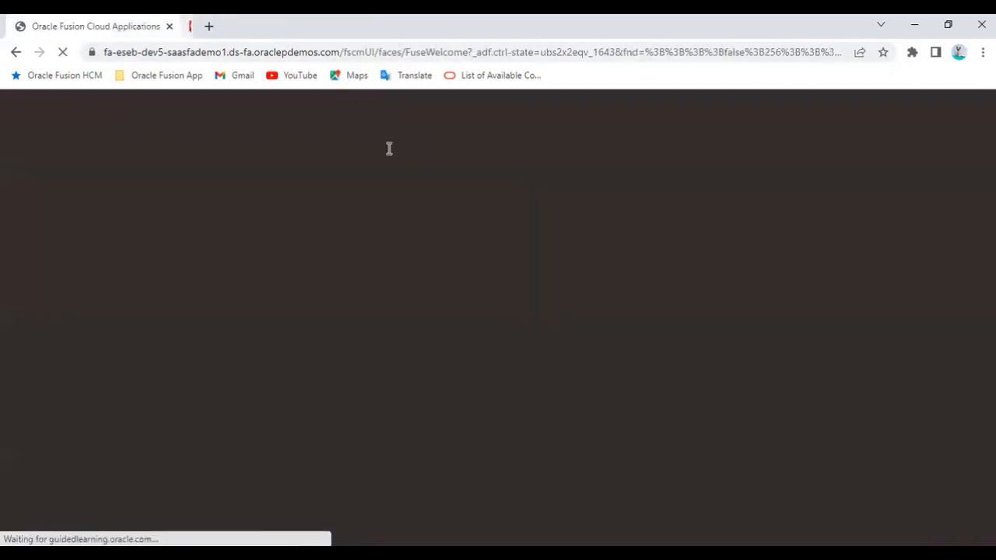